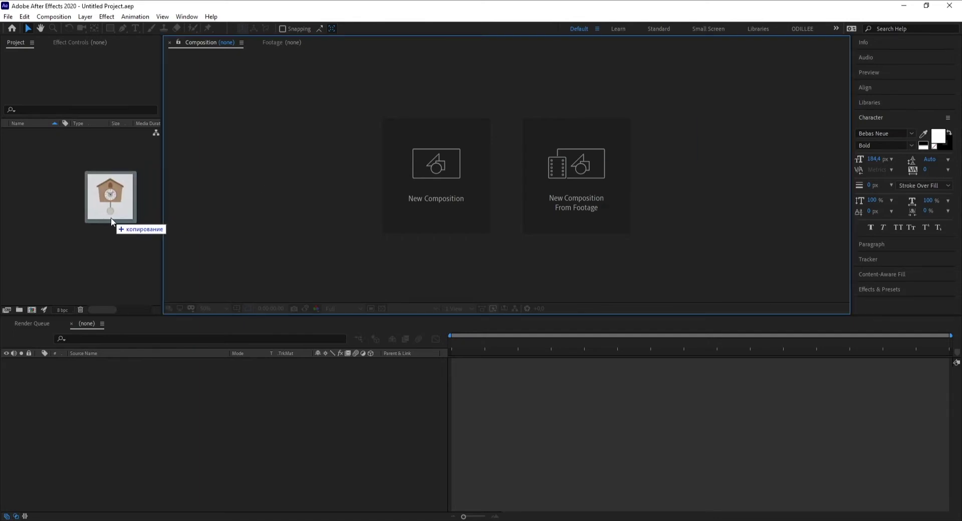
- Import the cuckoo clock JPG and view it in the Footage viewer, zooming in and out to study it
left_click_drag(621, 151, 111, 221)
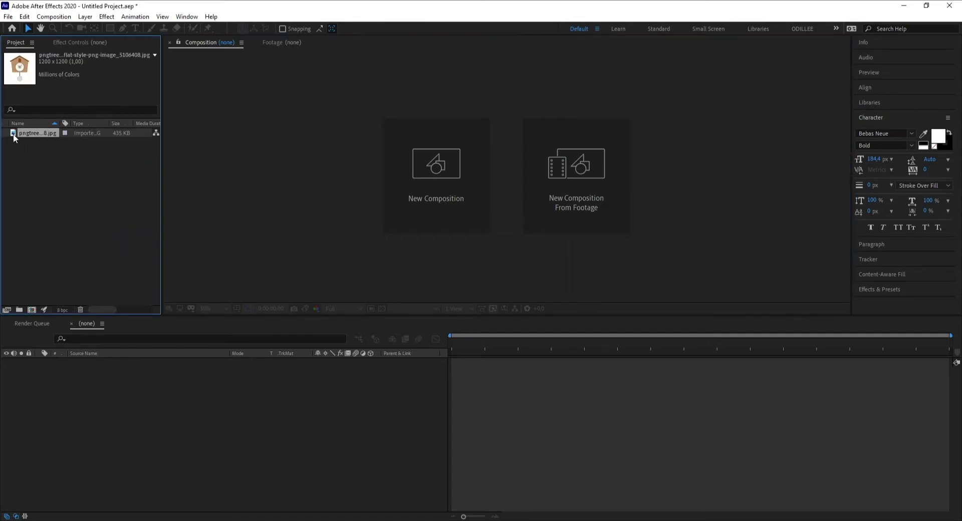
double_click(13, 134)
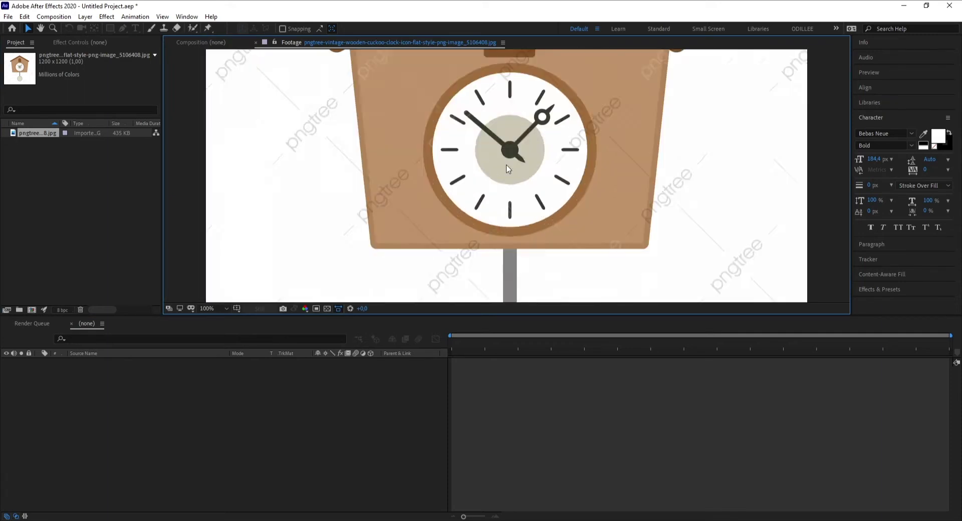
scroll(507, 169, "up", 1)
scroll(511, 169, "down", 1)
scroll(519, 170, "down", 1)
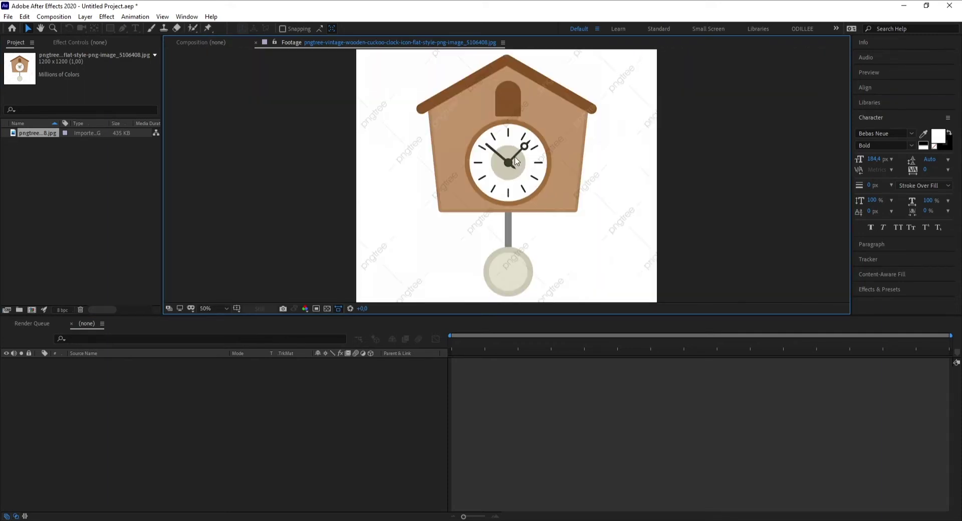
scroll(511, 149, "up", 1)
scroll(462, 153, "down", 1)
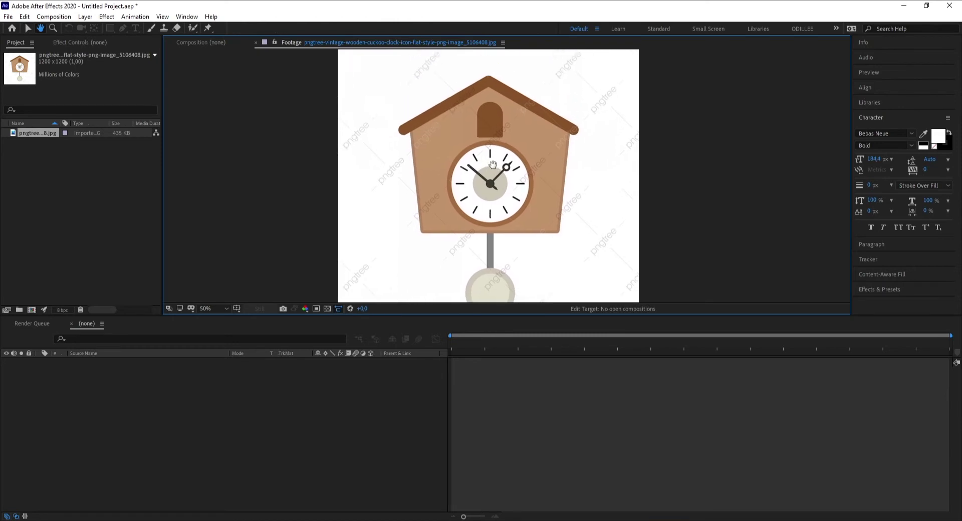
scroll(463, 153, "up", 1)
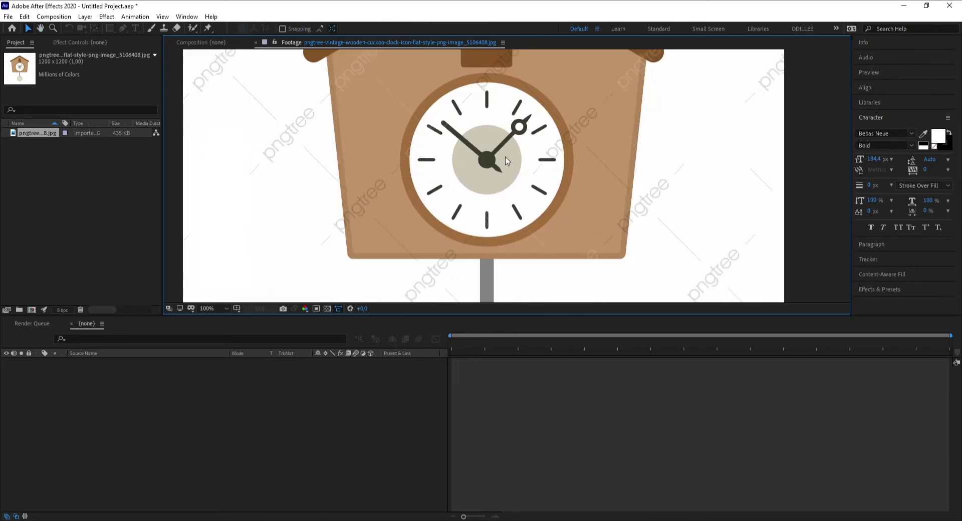
scroll(516, 163, "down", 1)
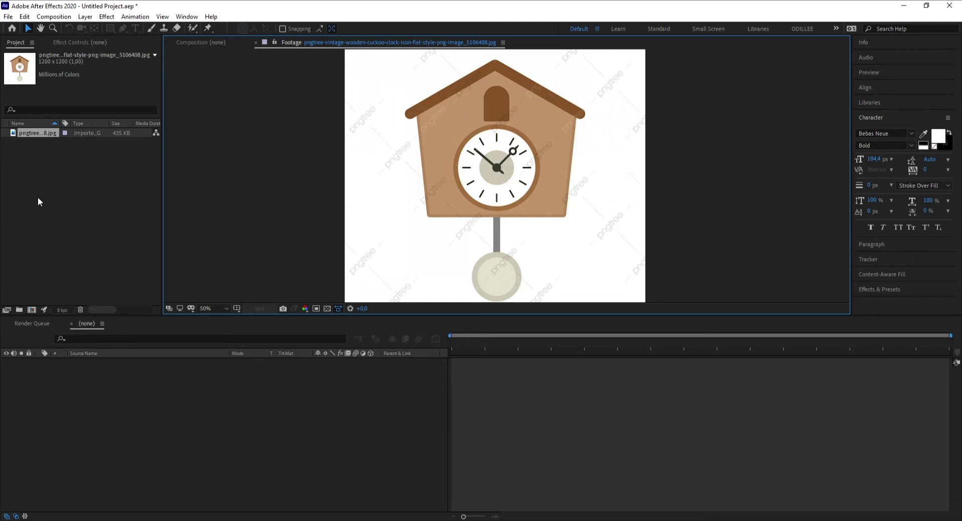
- Create a composition named SOAT with the HDTV 1080 25 preset (1920×1080, 25 fps)
key("ctrl+n")
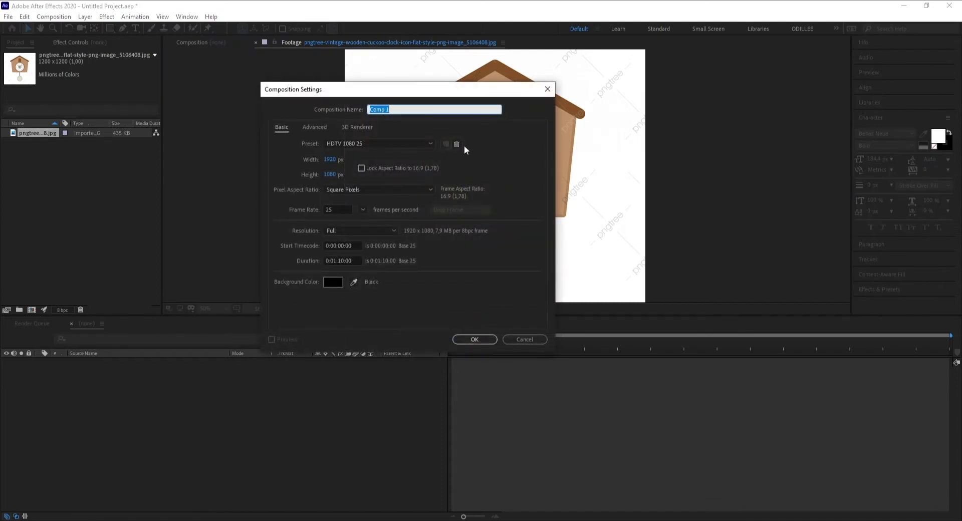
type("SOAT")
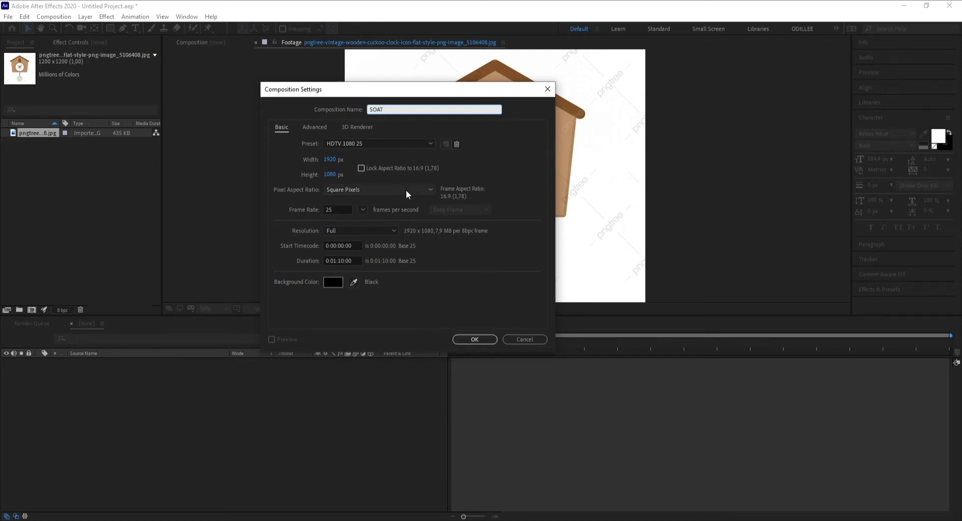
left_click(393, 145)
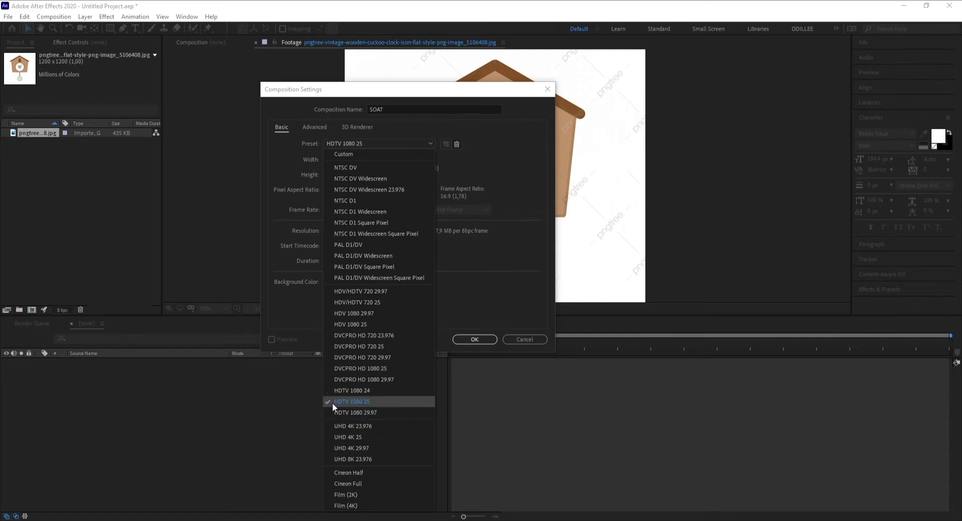
left_click(479, 343)
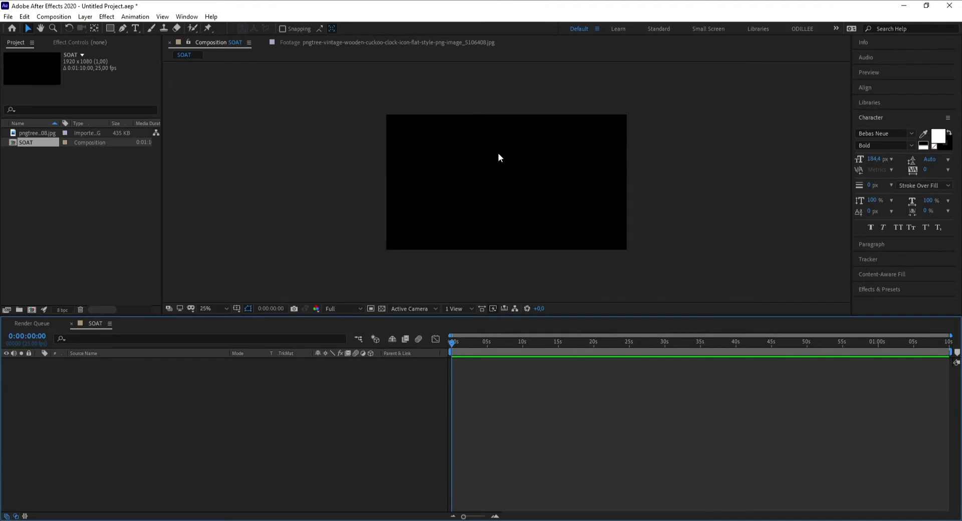
- Add the clock JPG to the SOAT composition, enlarge the viewer, and lock the image layer
left_click(30, 133)
left_click_drag(27, 133, 507, 182)
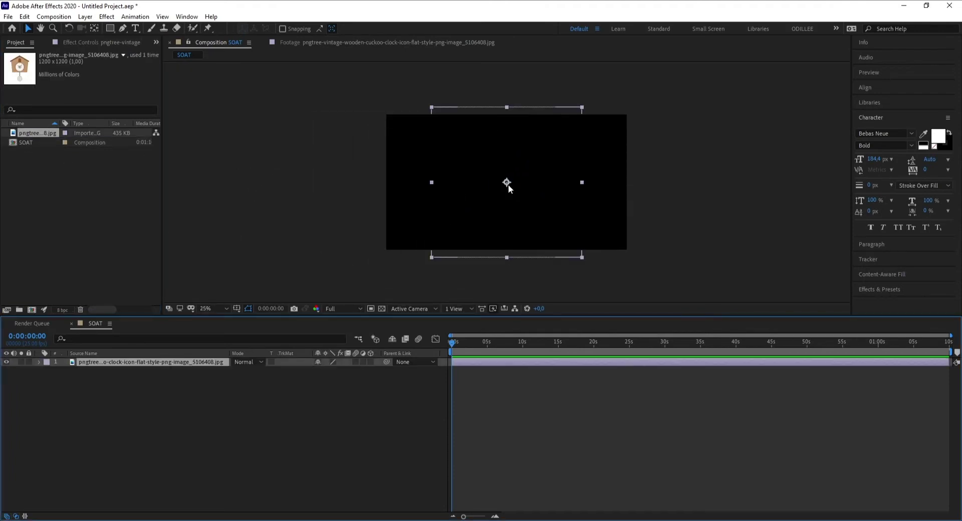
scroll(504, 197, "up", 1)
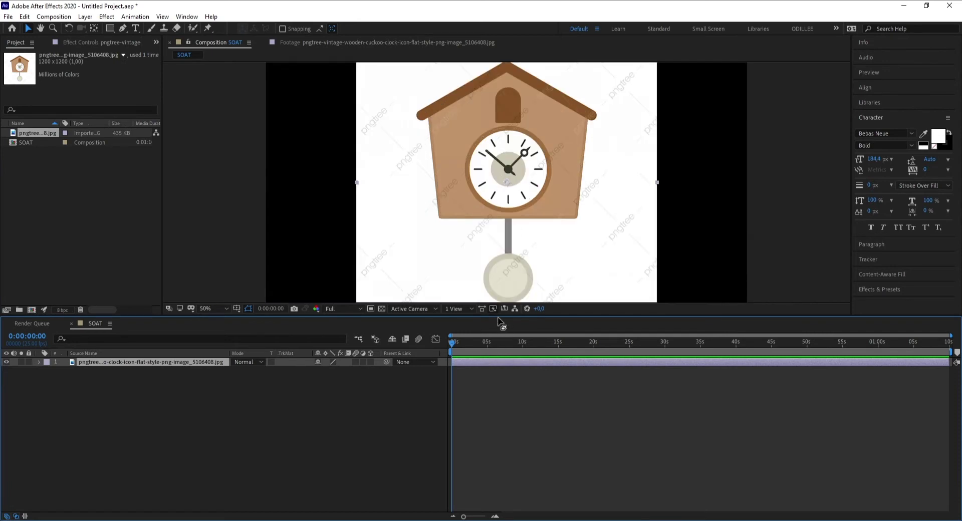
left_click_drag(497, 321, 497, 392)
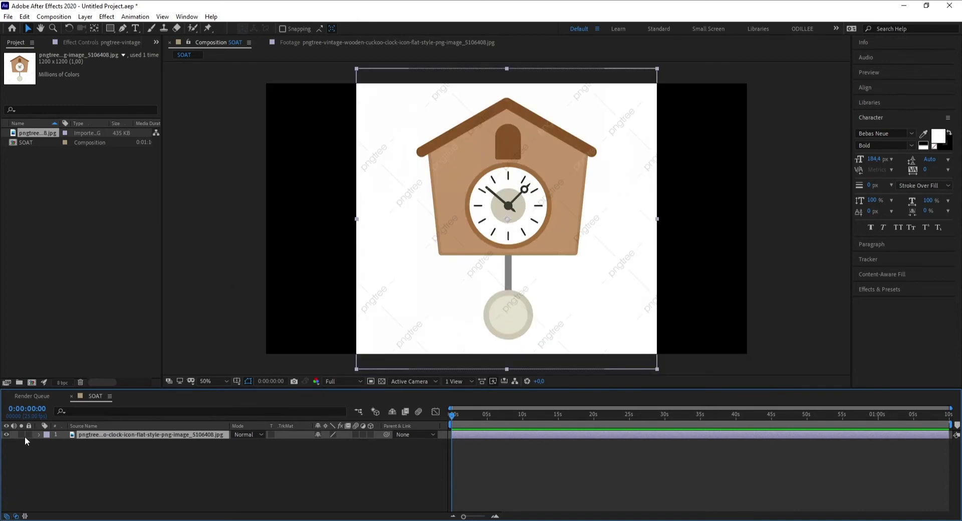
left_click(28, 435)
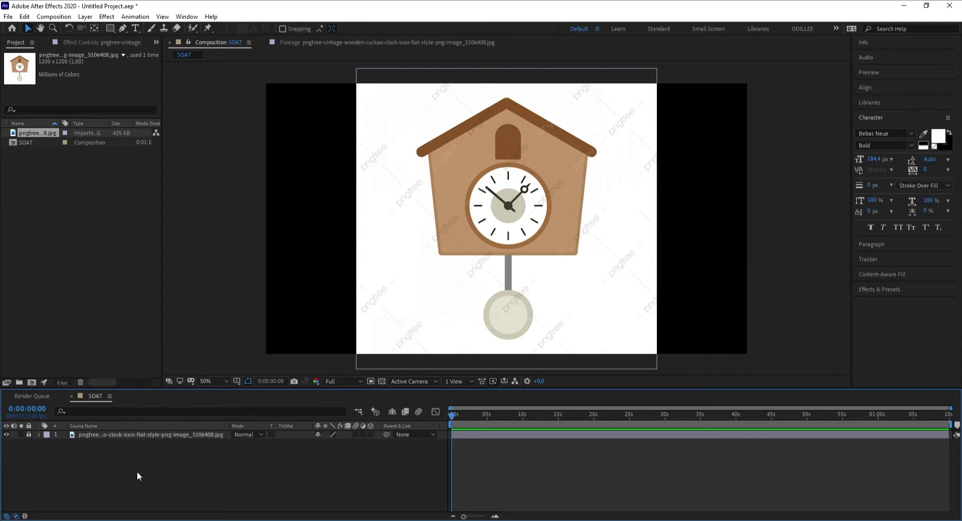
- Add Shape Layer 1 above the clock image and give it an empty Path 1
right_click(162, 467)
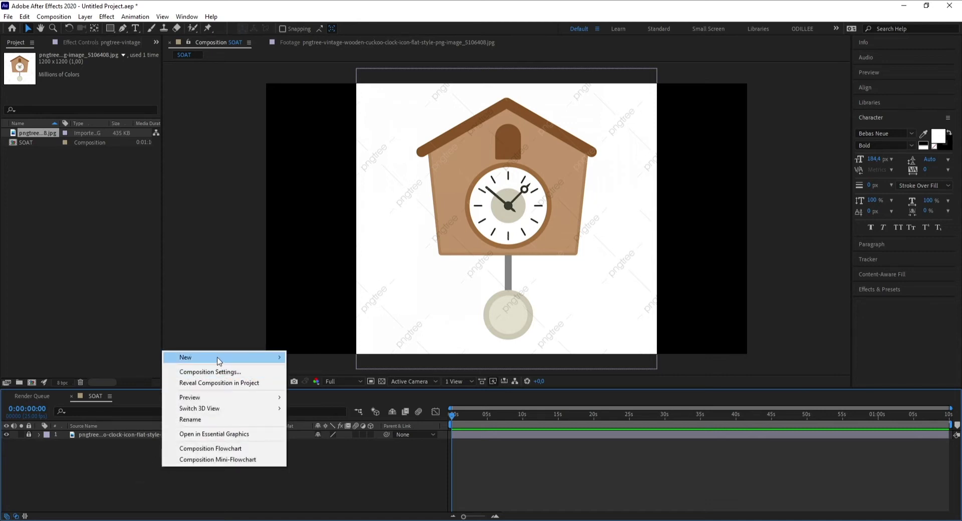
mouse_move(218, 357)
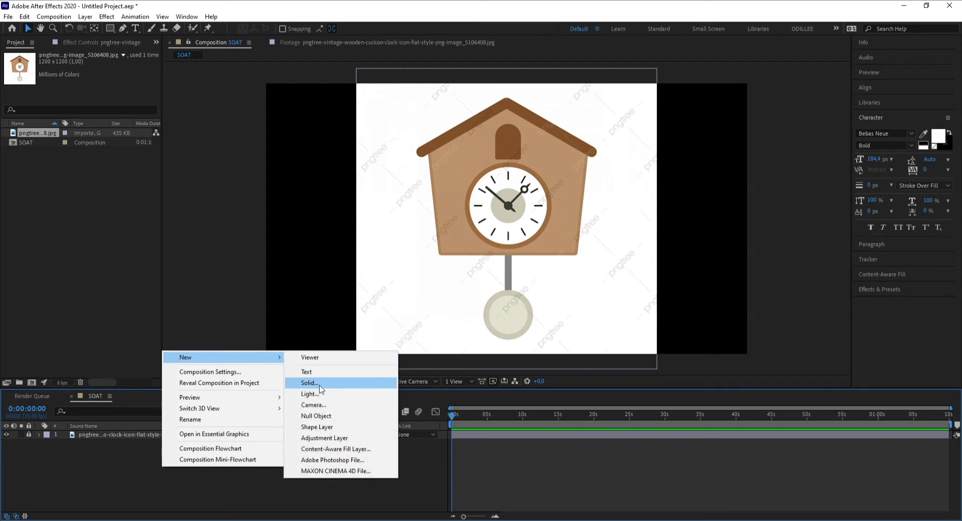
left_click(323, 427)
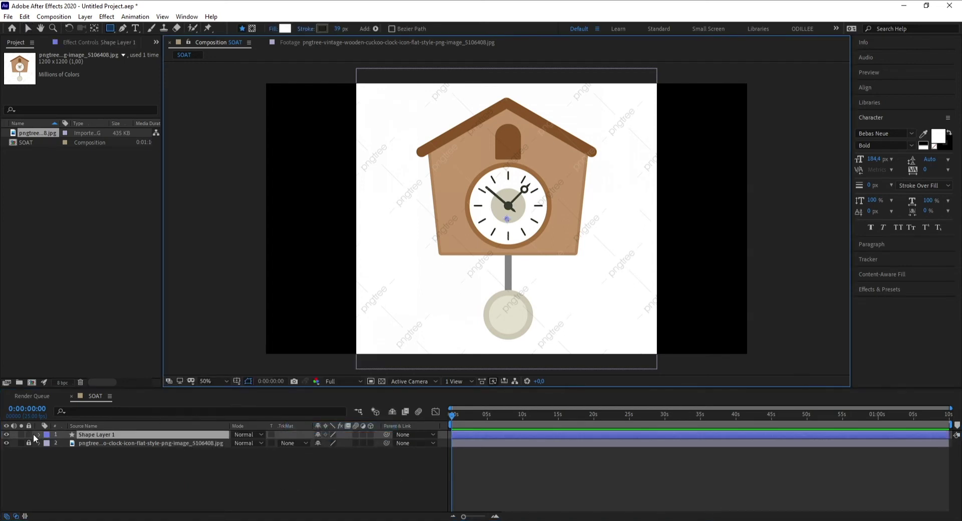
left_click(40, 435)
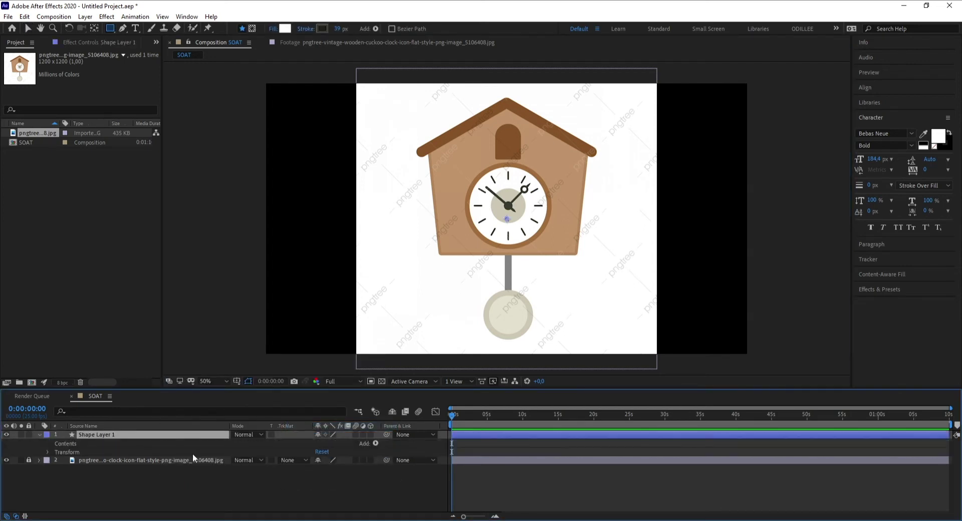
left_click(374, 444)
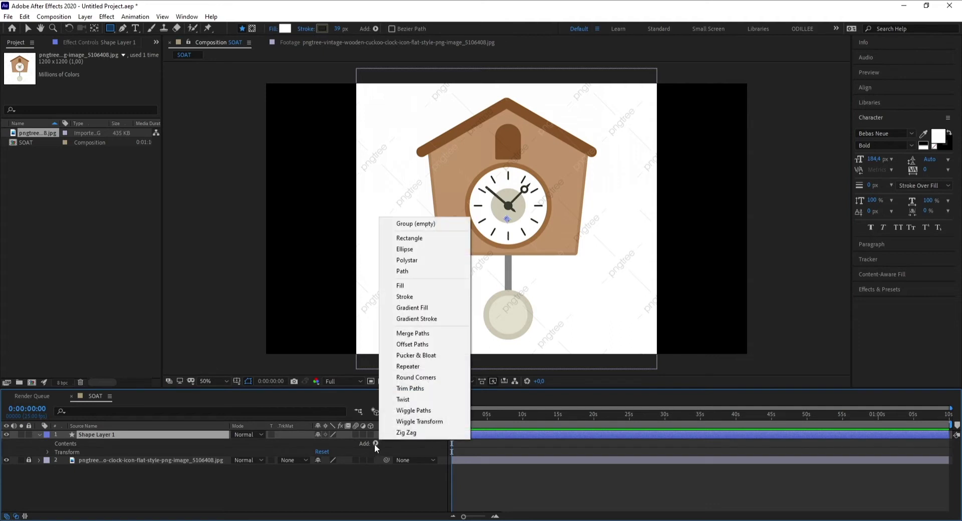
left_click(402, 271)
key("g")
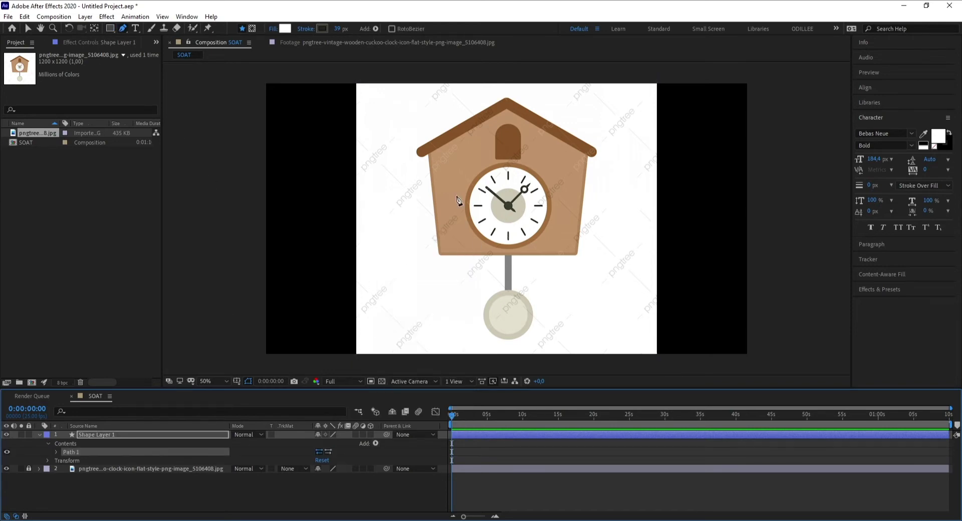
- Place Path 1's points at the body's bottom corners, the roof's lower-right corner and peak, closing the path
scroll(427, 160, "up", 5)
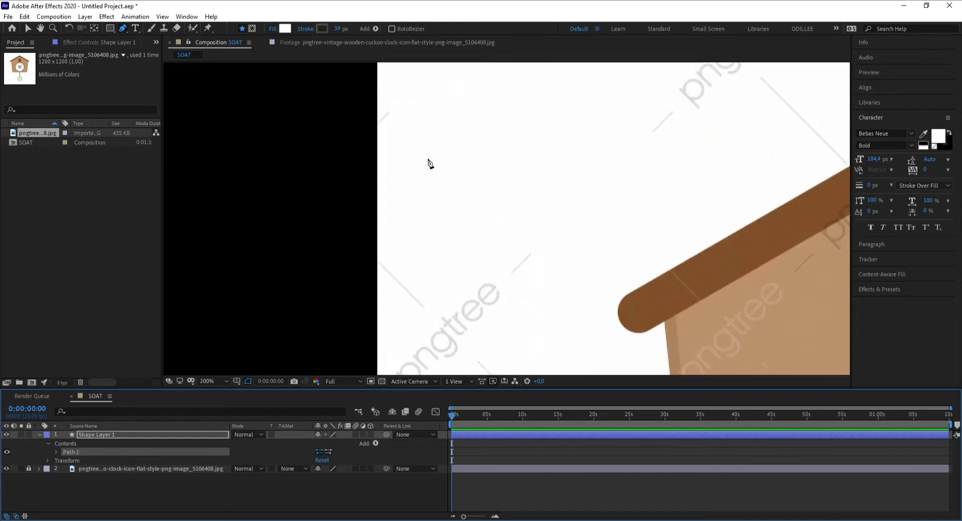
scroll(734, 290, "down", 1)
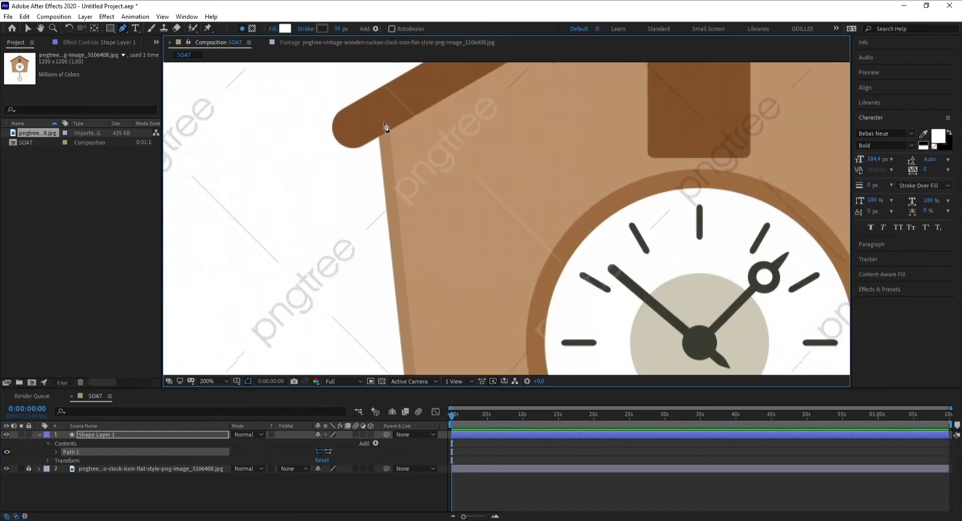
scroll(426, 295, "down", 5)
scroll(396, 255, "down", 3)
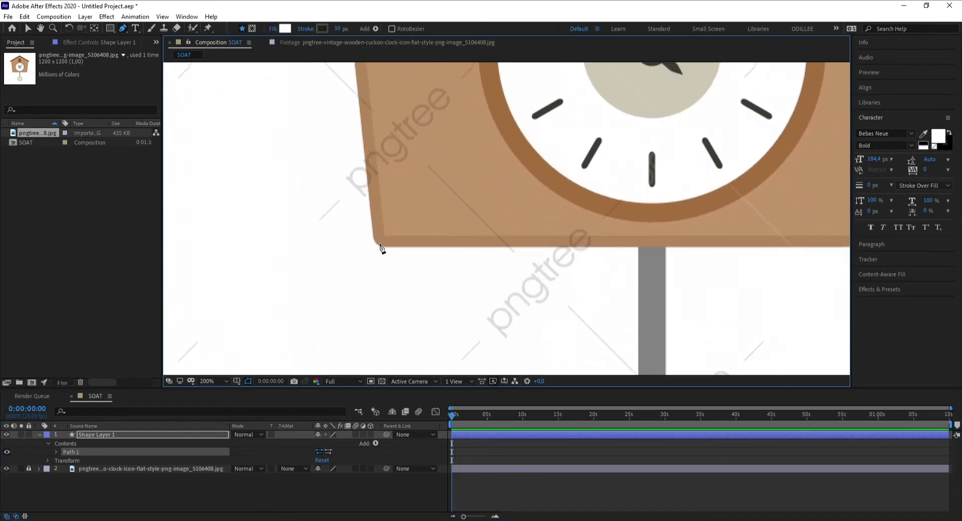
left_click(379, 243)
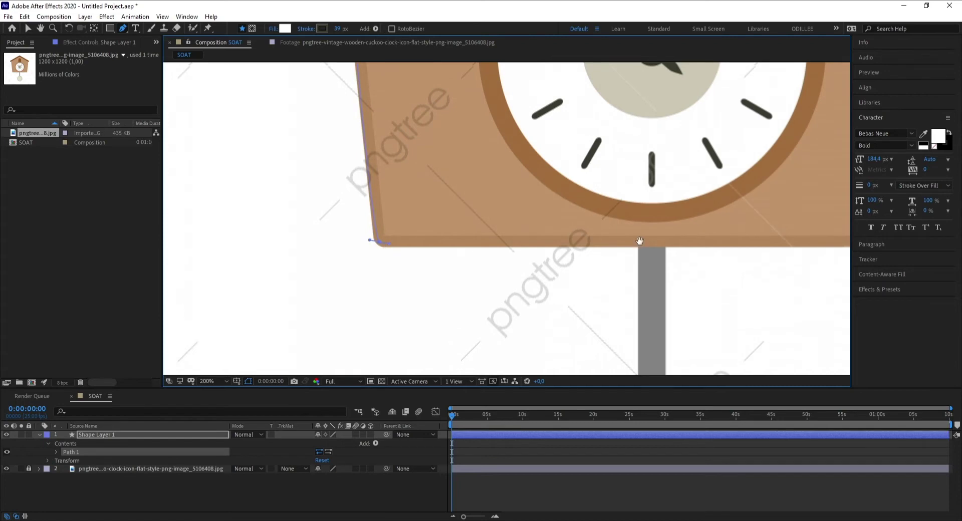
scroll(640, 241, "right", 5)
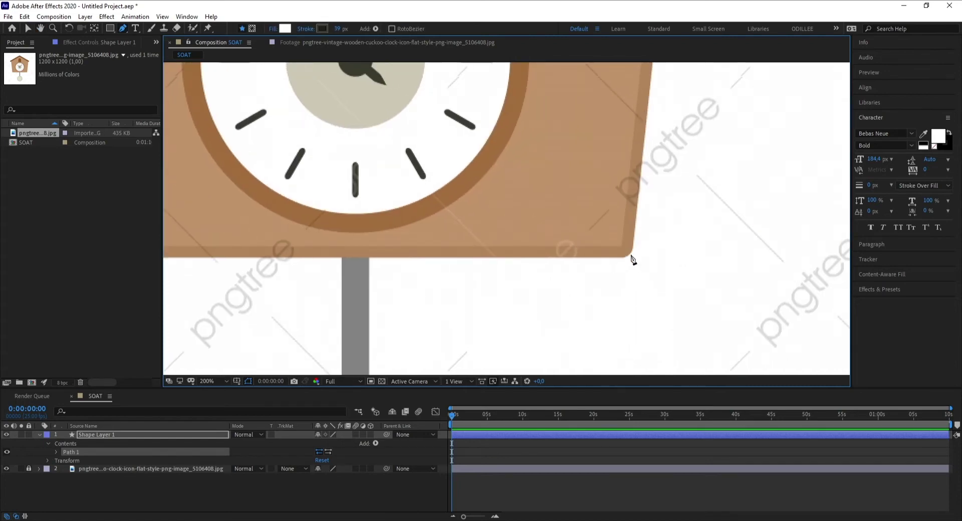
left_click_drag(615, 255, 630, 244)
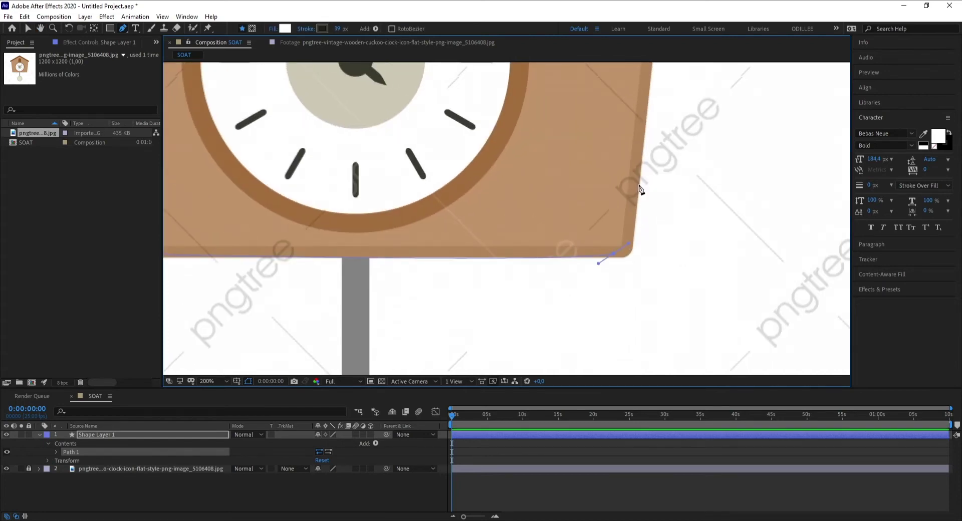
scroll(644, 145, "down", 4)
scroll(576, 147, "up", 4)
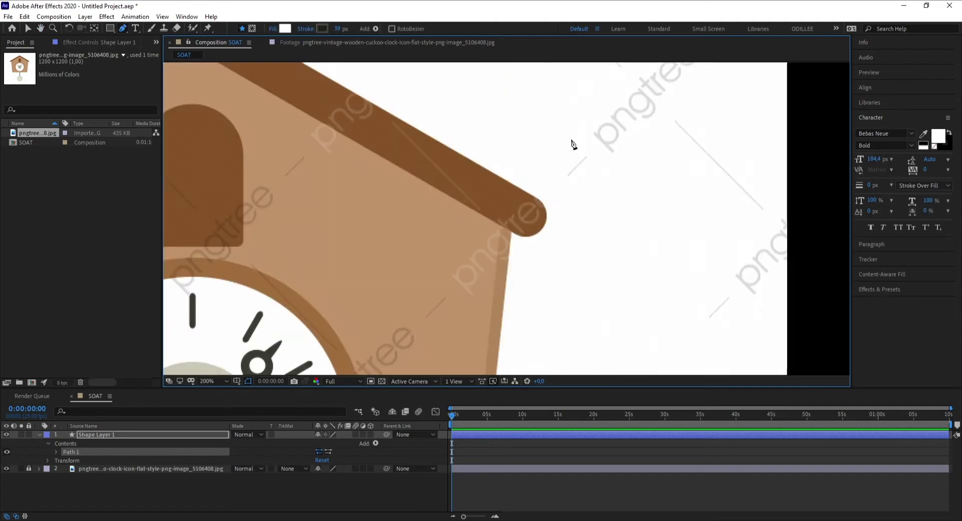
left_click(509, 217)
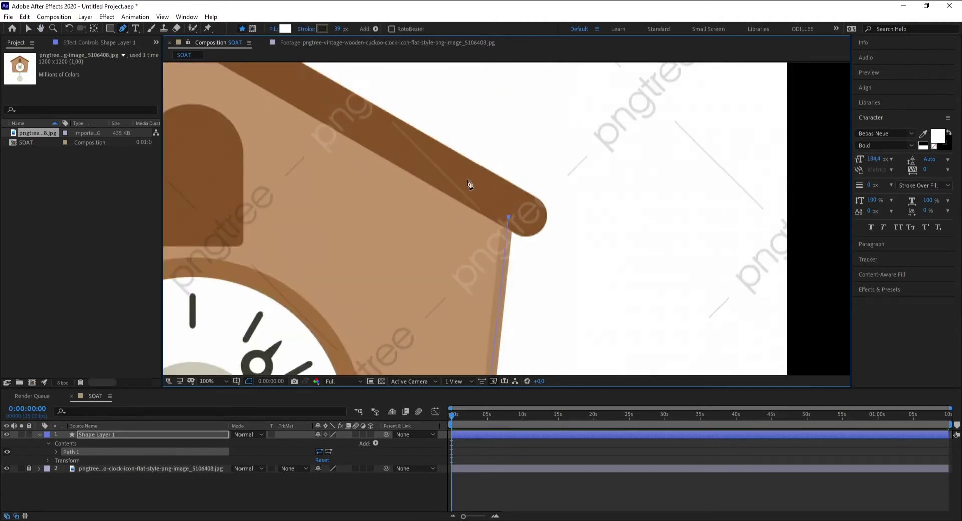
scroll(469, 185, "down", 4)
scroll(521, 233, "up", 3)
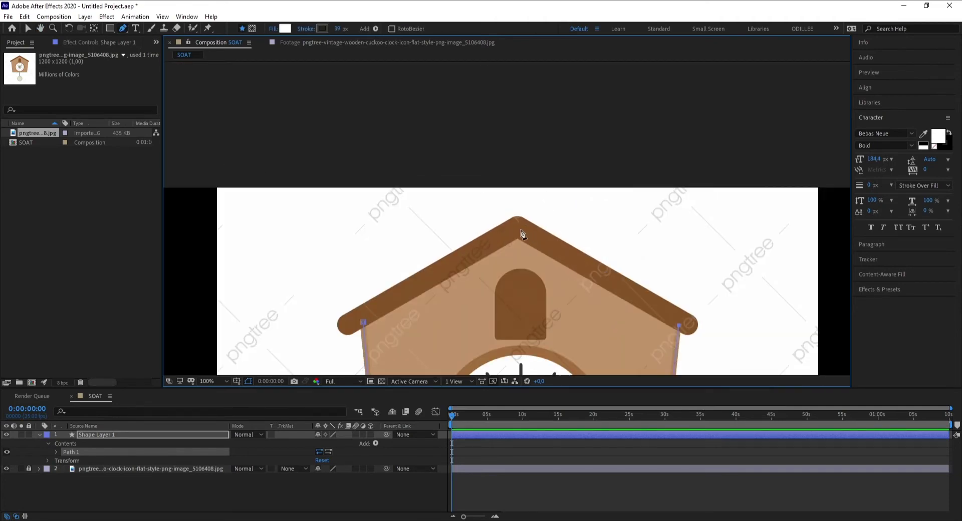
left_click(519, 230)
left_click(363, 323)
scroll(429, 253, "down", 3)
scroll(414, 240, "down", 3)
scroll(389, 286, "up", 5)
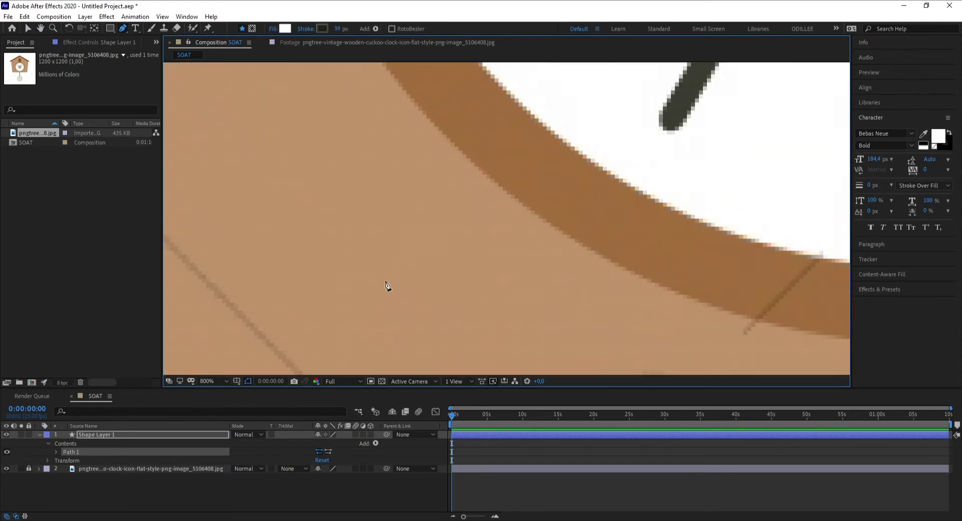
scroll(386, 273, "left", 5)
scroll(386, 273, "down", 2)
- Add curved Bezier vertices at the bottom-left and bottom-right corners and tighten them onto the box
left_click_drag(411, 227, 371, 195)
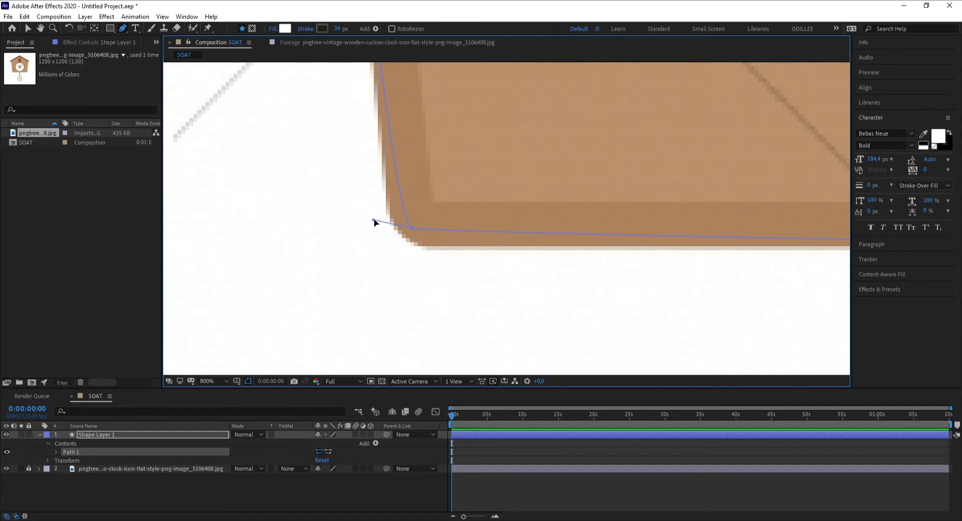
left_click_drag(410, 227, 420, 223)
scroll(618, 224, "down", 3)
scroll(665, 229, "right", 3)
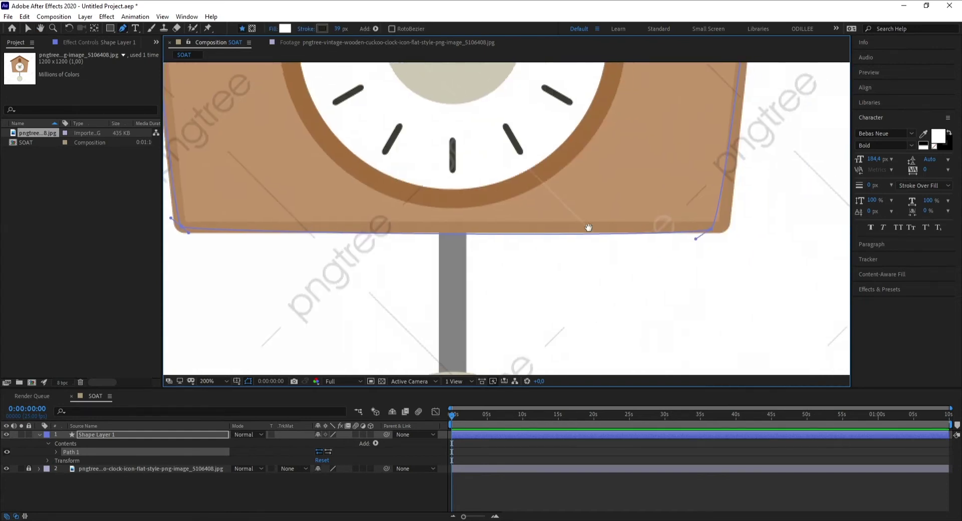
scroll(590, 240, "up", 3)
scroll(590, 261, "down", 1)
scroll(590, 260, "right", 3)
left_click_drag(487, 259, 533, 248)
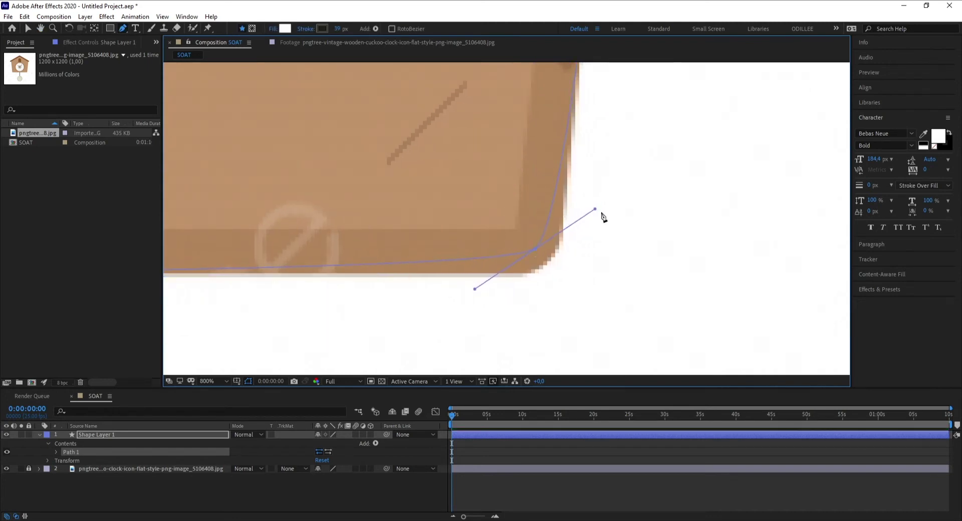
left_click_drag(593, 206, 584, 217)
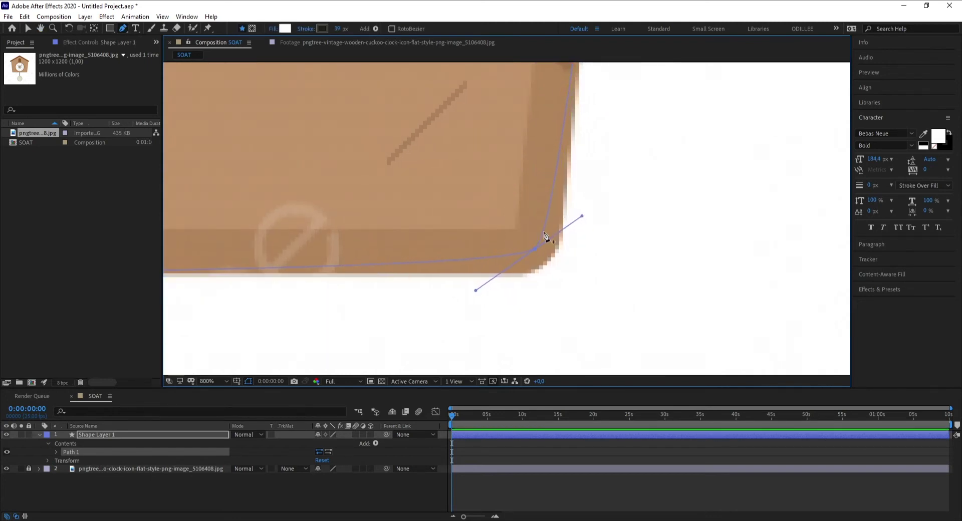
scroll(547, 235, "down", 4)
scroll(541, 138, "up", 3)
scroll(530, 266, "up", 3)
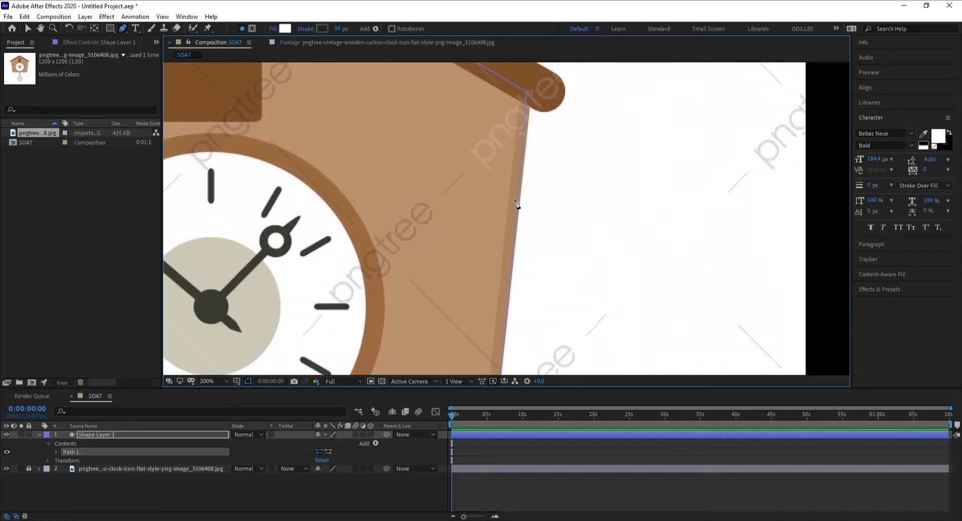
left_click_drag(515, 209, 604, 208)
scroll(604, 208, "down", 3)
scroll(486, 232, "up", 2)
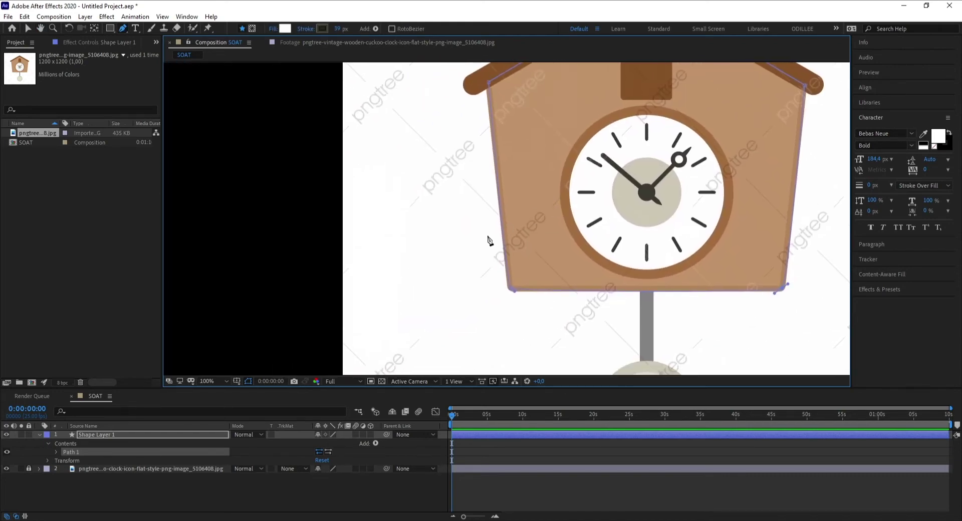
scroll(490, 240, "up", 1)
scroll(496, 250, "down", 3)
scroll(496, 250, "left", 2)
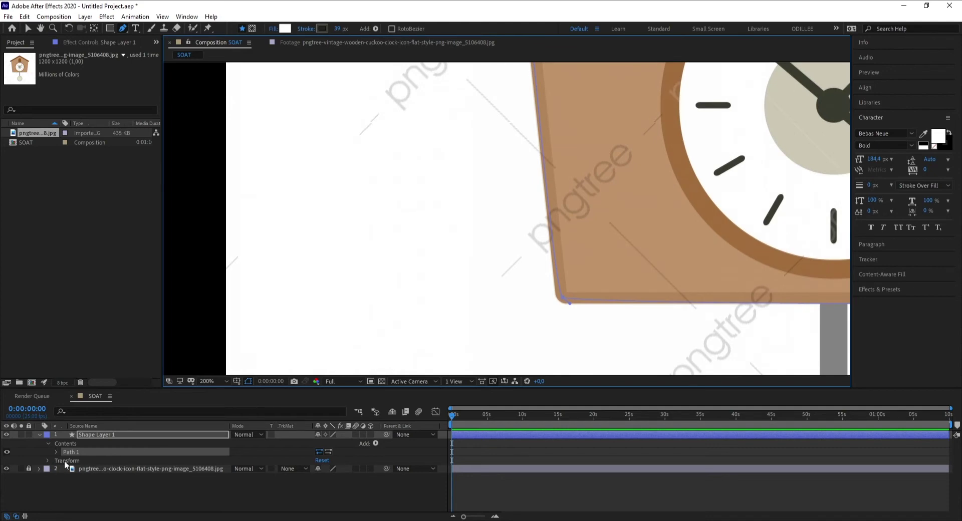
- Add Stroke 1 to the body path and sample the body's brown from the image as its colour
left_click(376, 444)
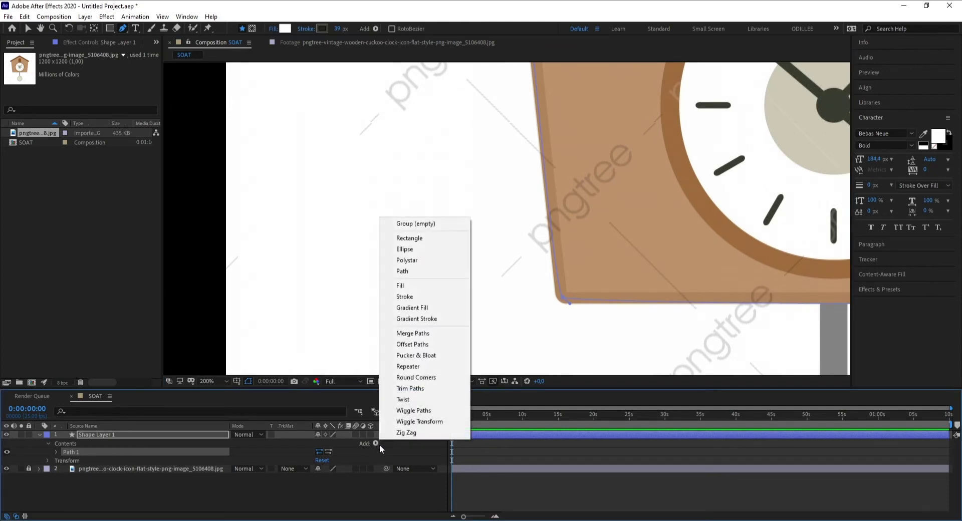
left_click(424, 297)
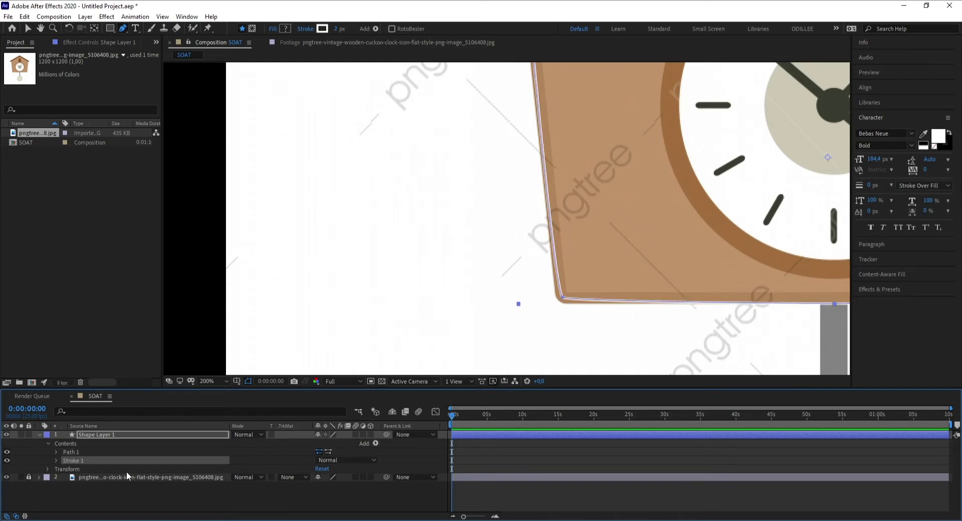
left_click(54, 461)
scroll(160, 480, "down", 1)
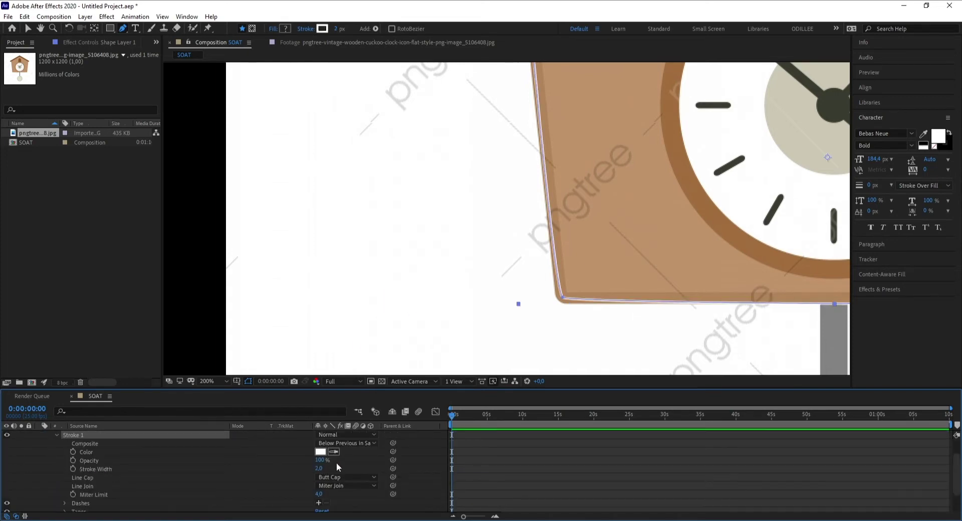
left_click(560, 242)
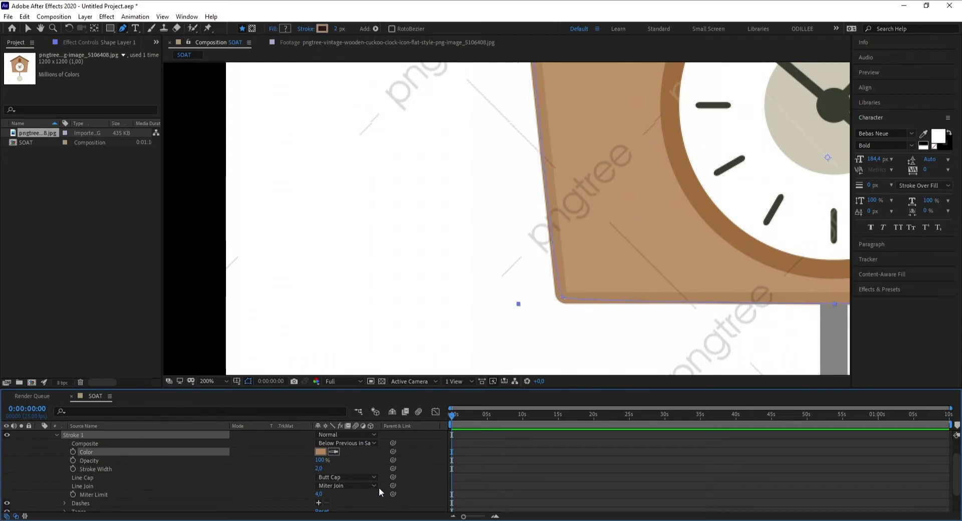
- Set Stroke 1's width to 14,7
left_click_drag(319, 469, 388, 478)
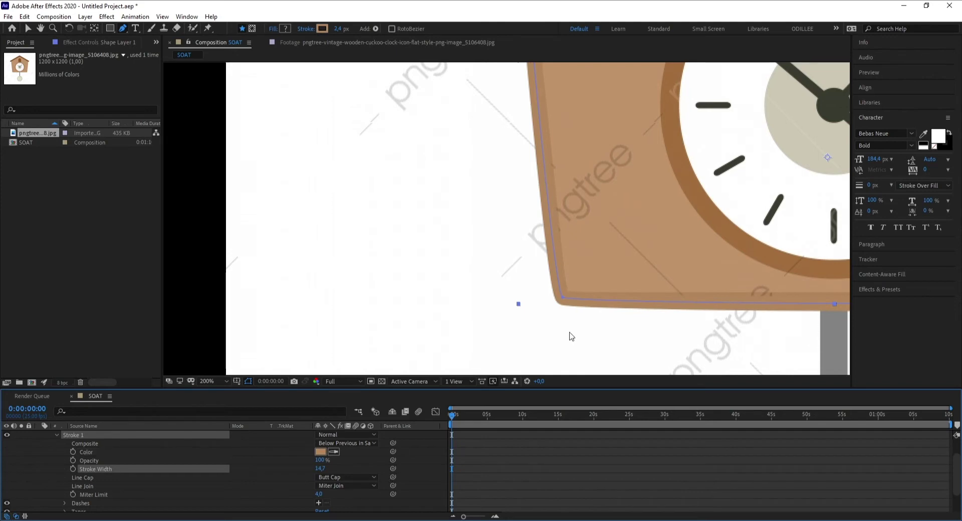
scroll(571, 330, "up", 2)
scroll(460, 279, "up", 2)
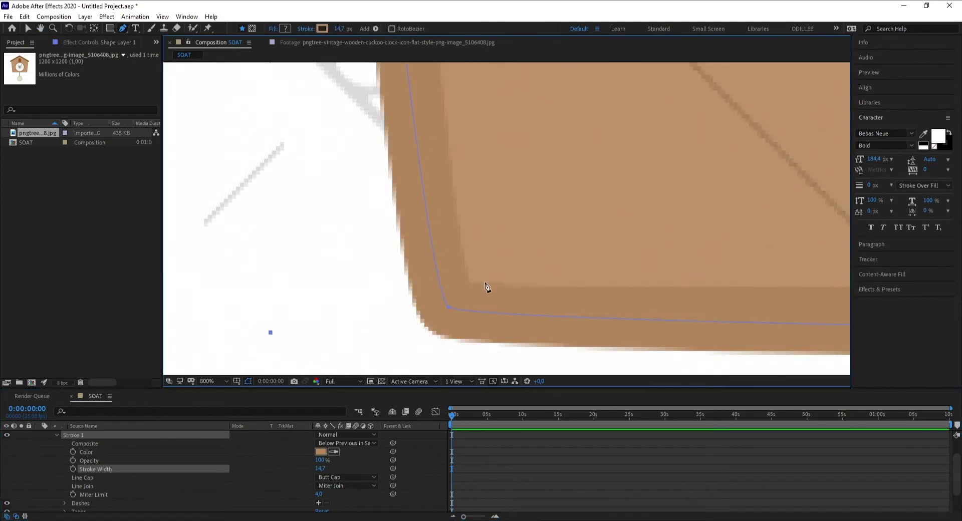
scroll(441, 271, "up", 1)
- Reshape the Bezier handles at the bottom-left and bottom-right corners so the curves hug the body
mouse_move(437, 251)
left_mouse_down()
mouse_move(474, 266)
mouse_move(460, 253)
left_mouse_up()
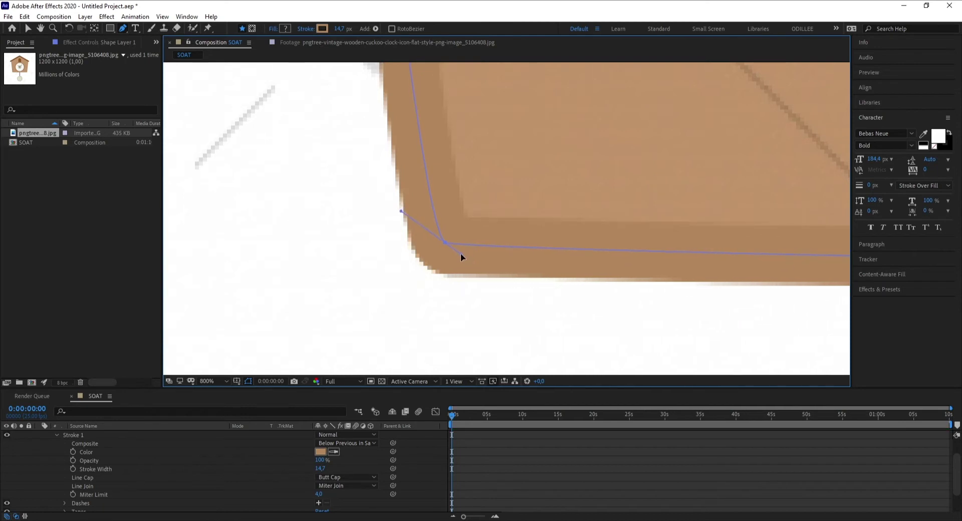
mouse_move(401, 216)
left_mouse_down()
mouse_move(494, 264)
mouse_move(484, 254)
left_mouse_up()
scroll(478, 237, "down", 1)
scroll(494, 264, "up", 1)
left_click(484, 258)
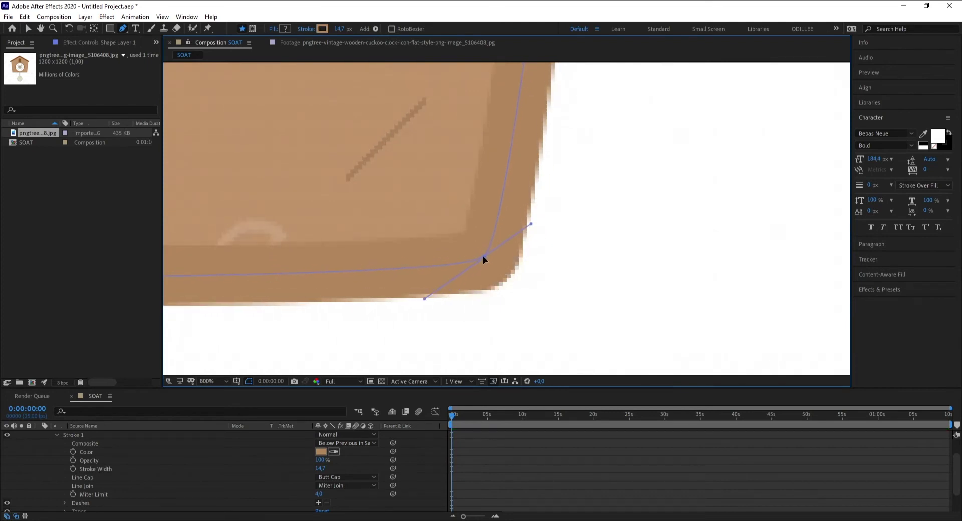
mouse_move(427, 300)
left_mouse_down()
mouse_move(447, 268)
mouse_move(409, 261)
mouse_move(407, 270)
left_mouse_up()
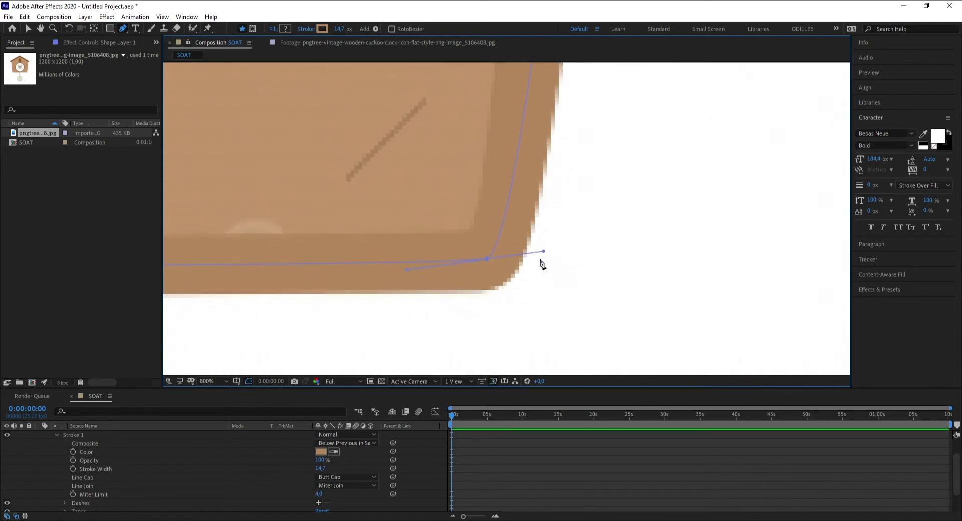
scroll(543, 259, "down", 2)
scroll(544, 201, "up", 3)
scroll(546, 159, "up", 3)
scroll(549, 150, "up", 3)
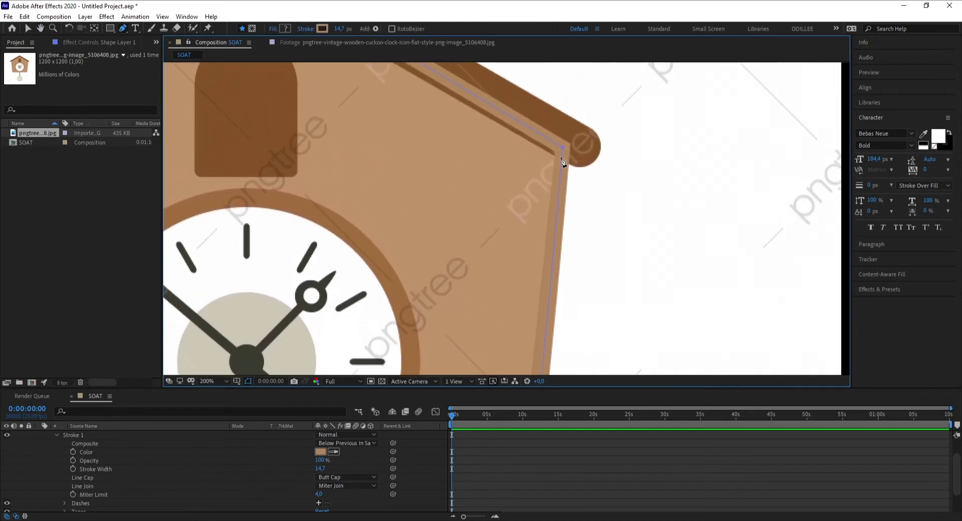
scroll(565, 154, "up", 1)
scroll(620, 93, "up", 2)
key("g")
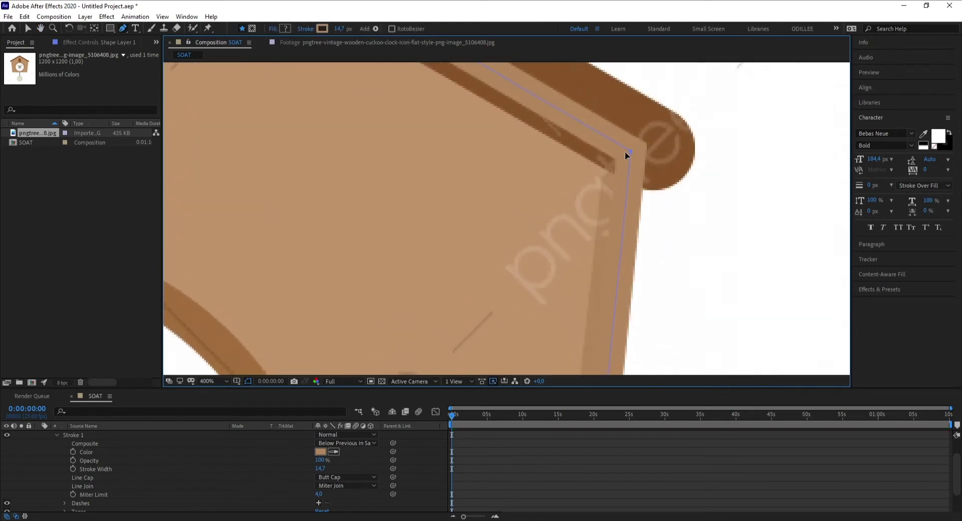
scroll(617, 148, "down", 1)
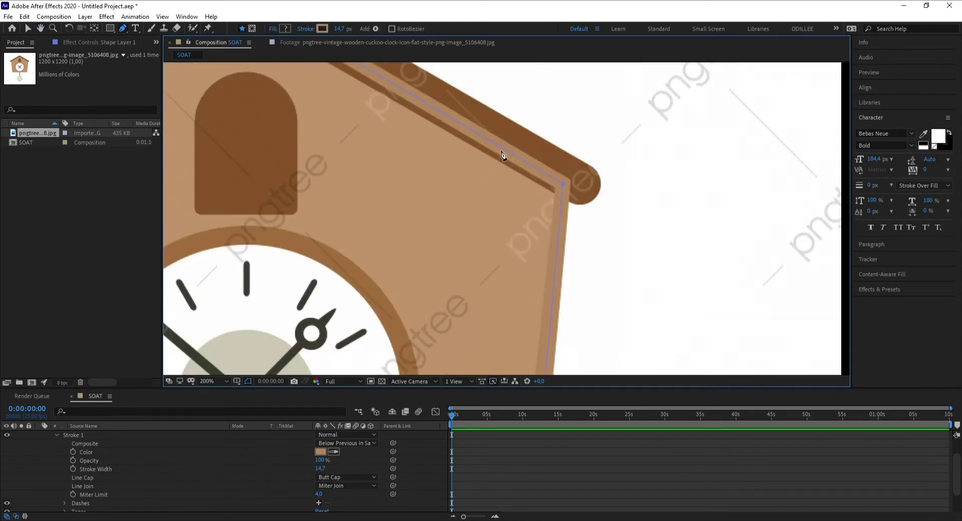
scroll(503, 154, "left", 5)
scroll(392, 232, "up", 4)
scroll(386, 159, "left", 3)
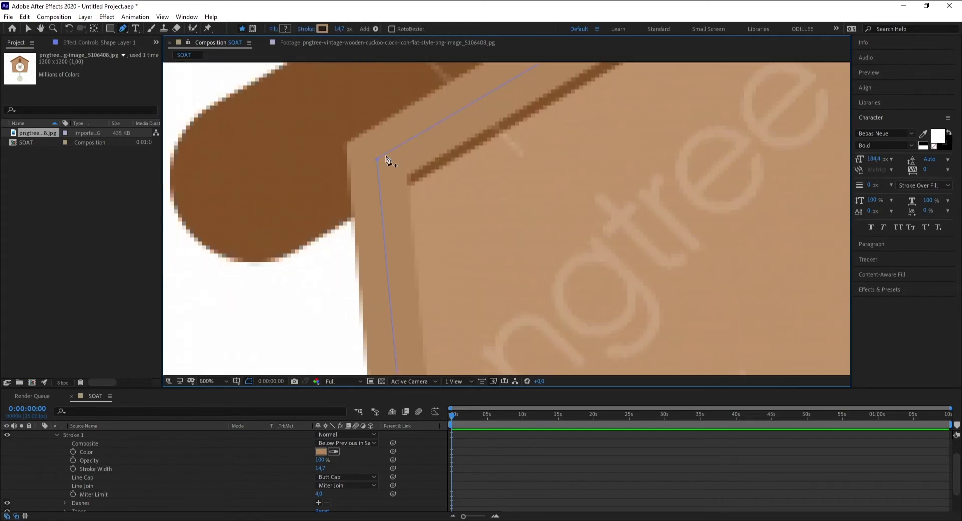
scroll(381, 161, "down", 2)
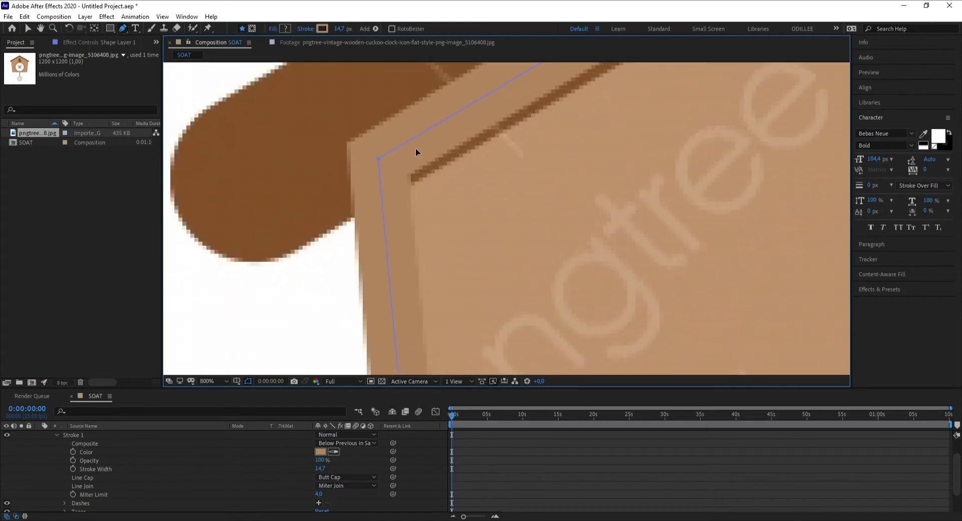
scroll(416, 149, "down", 2)
scroll(510, 153, "down", 1)
scroll(485, 165, "down", 1)
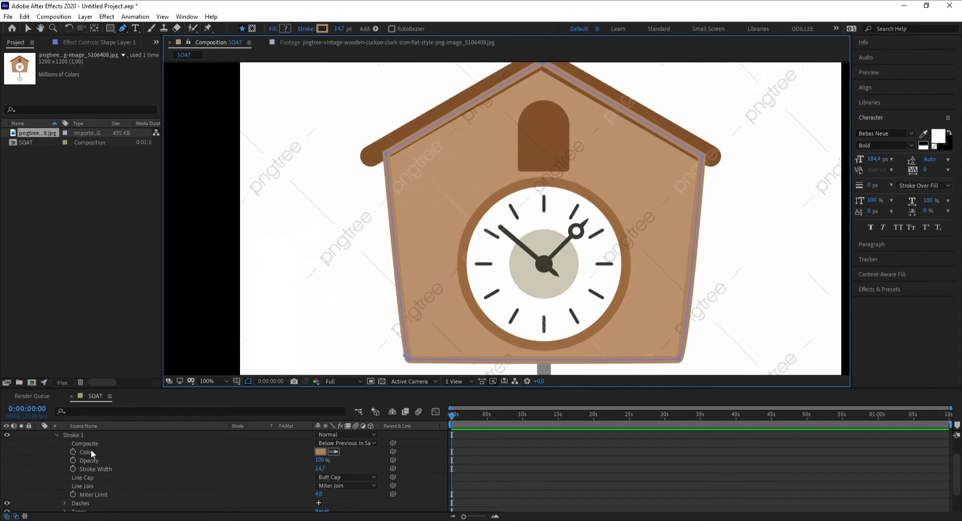
- Add Fill 1 below Stroke 1, coloured with the body's tan sampled from the image, and keep it visible
left_click(70, 435)
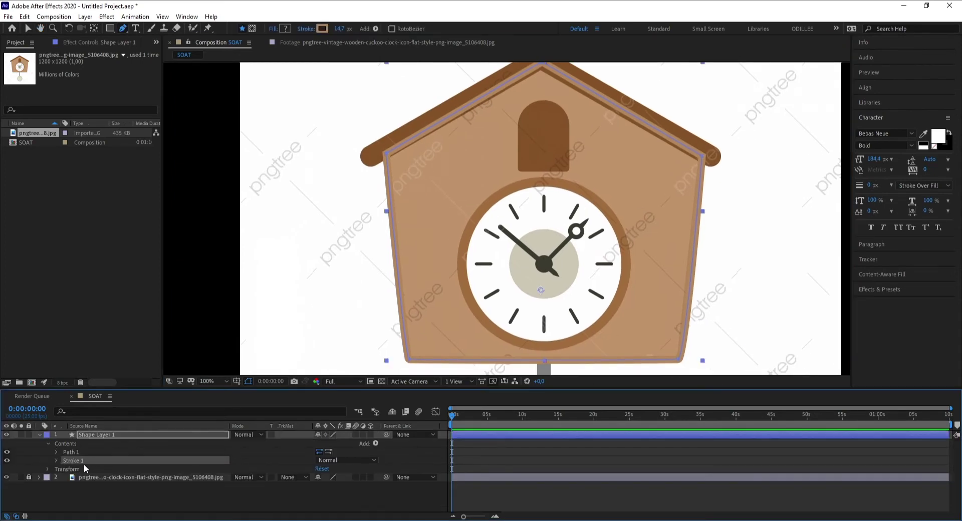
left_click(73, 453)
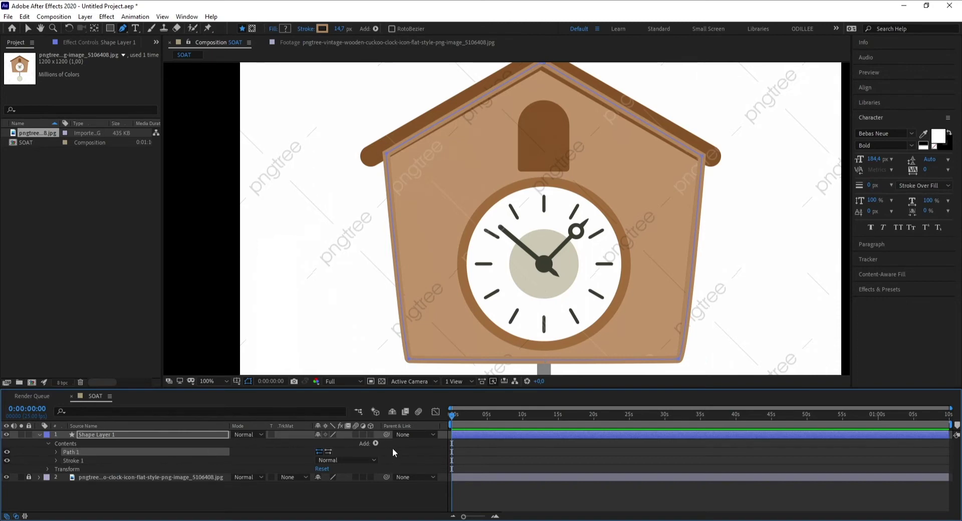
left_click(375, 443)
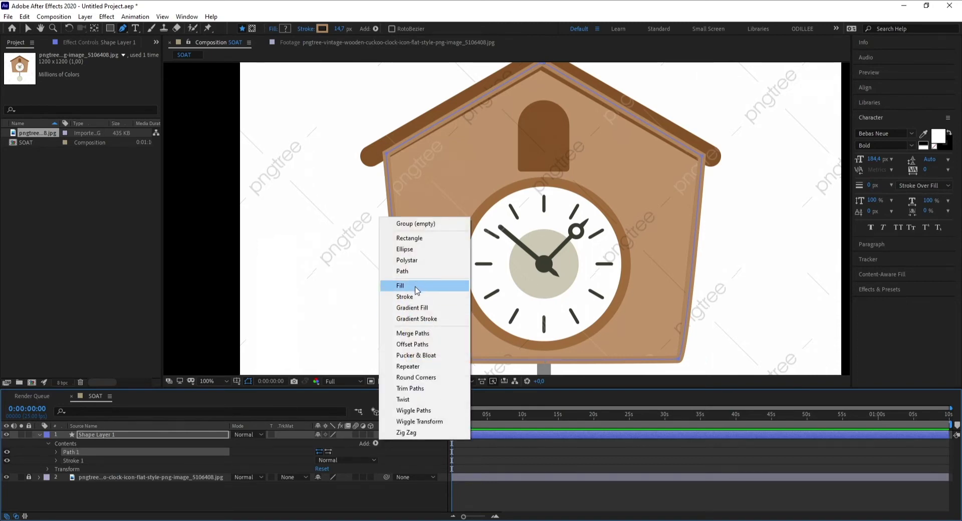
left_click(421, 286)
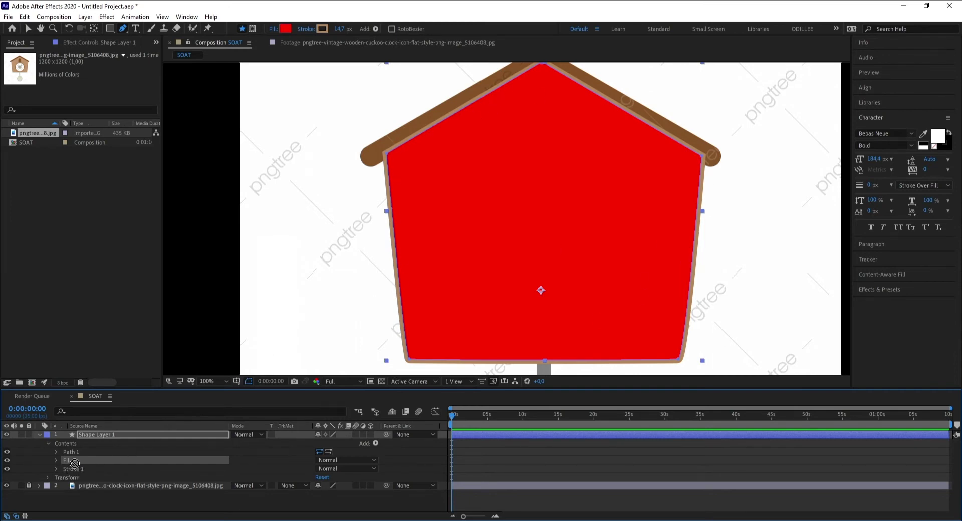
left_click_drag(74, 463, 79, 476)
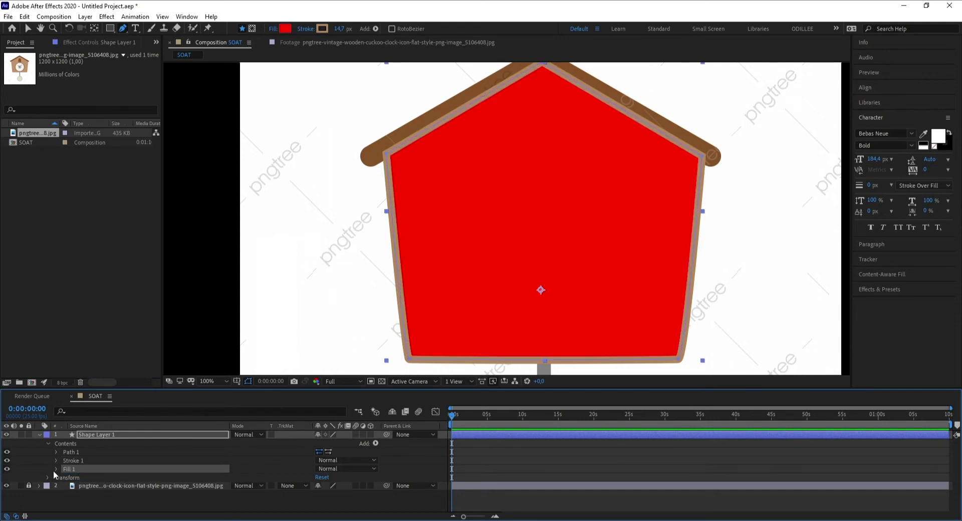
left_click(56, 469)
left_click(8, 476)
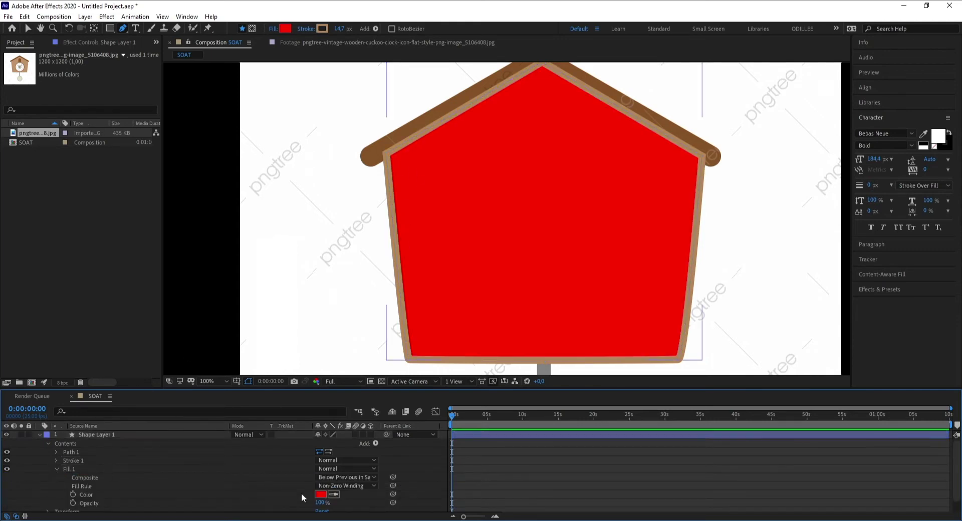
left_click(333, 494)
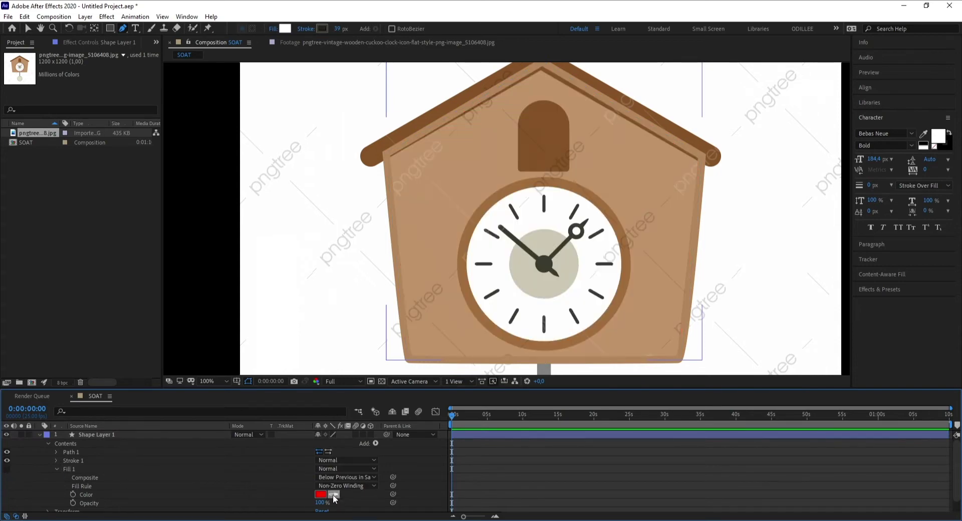
left_click(481, 167)
left_click(56, 470)
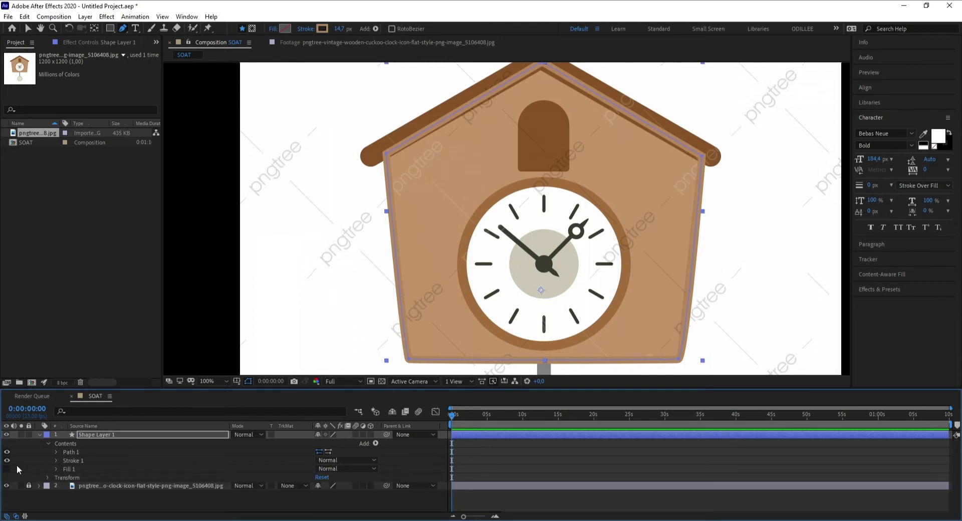
left_click(7, 469)
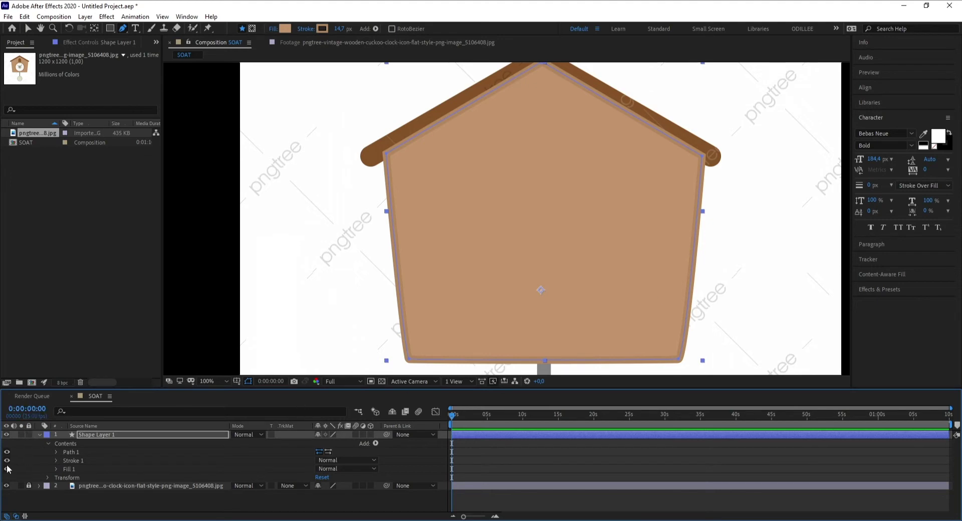
- Select Path 1, Stroke 1 and Fill 1 together and group them into Group 1 with Ctrl+G
left_click(47, 444)
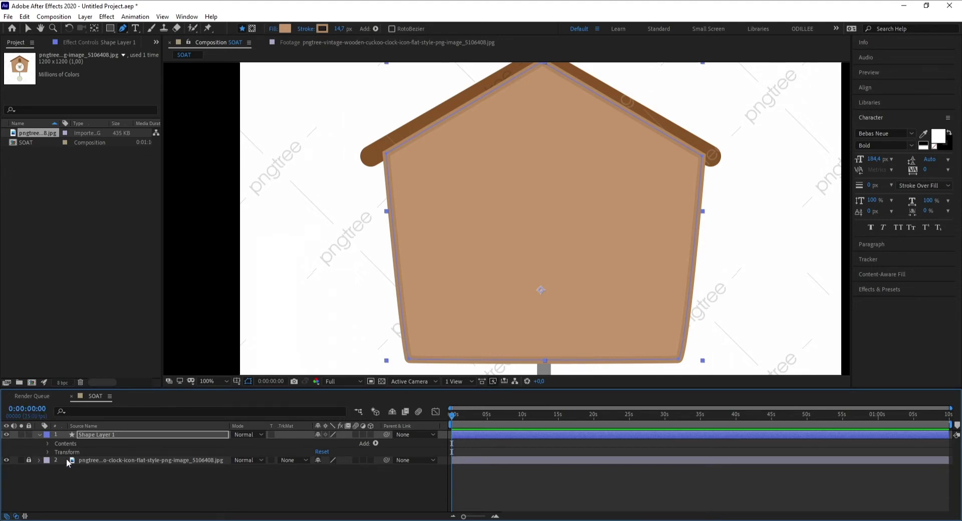
left_click(68, 443)
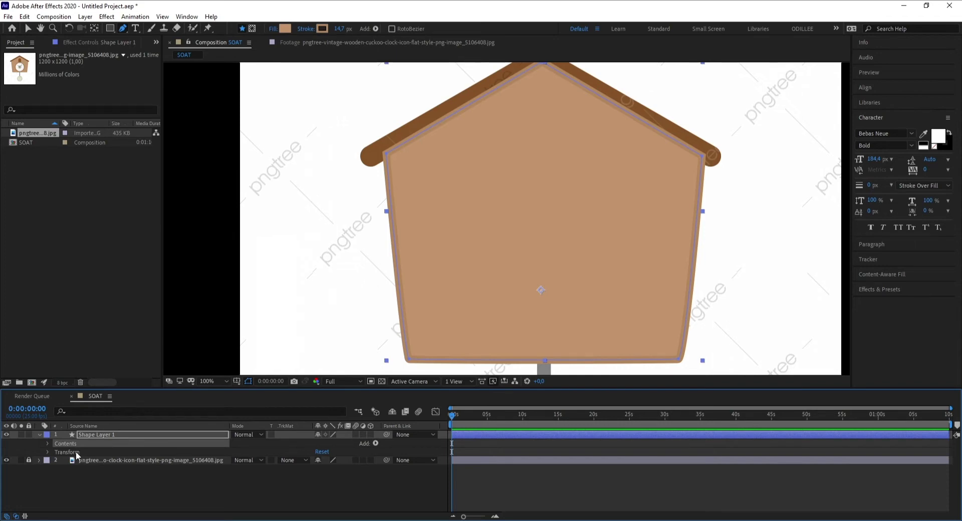
left_click(48, 452)
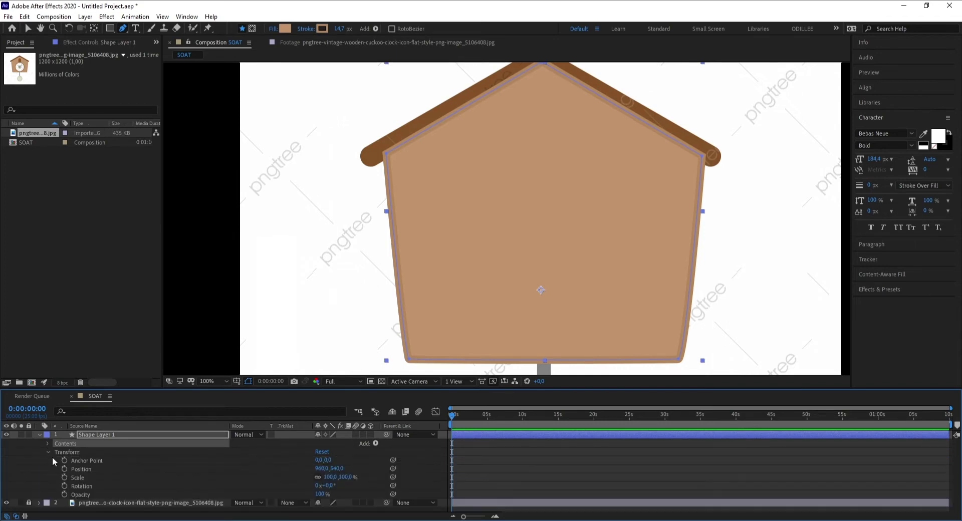
left_click(50, 453)
left_click(47, 444)
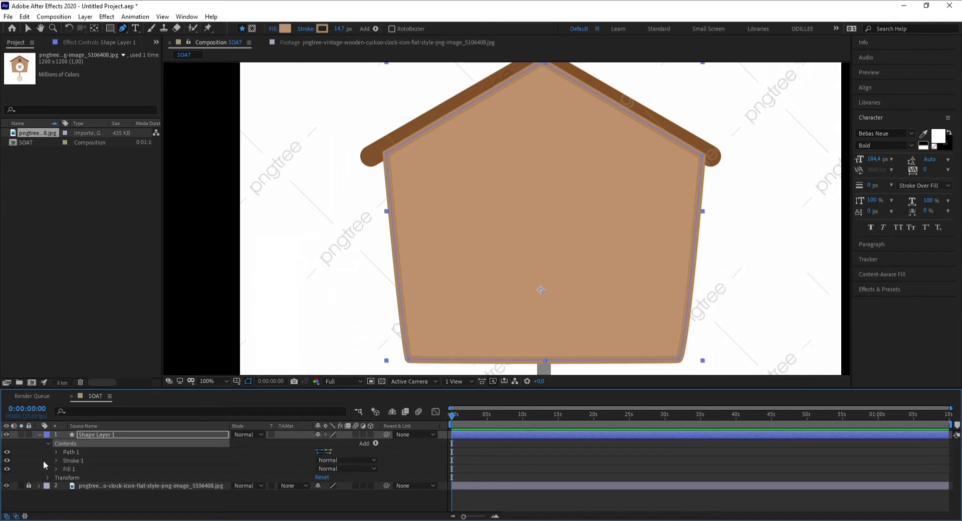
left_click(70, 451)
left_click(76, 461, "shift")
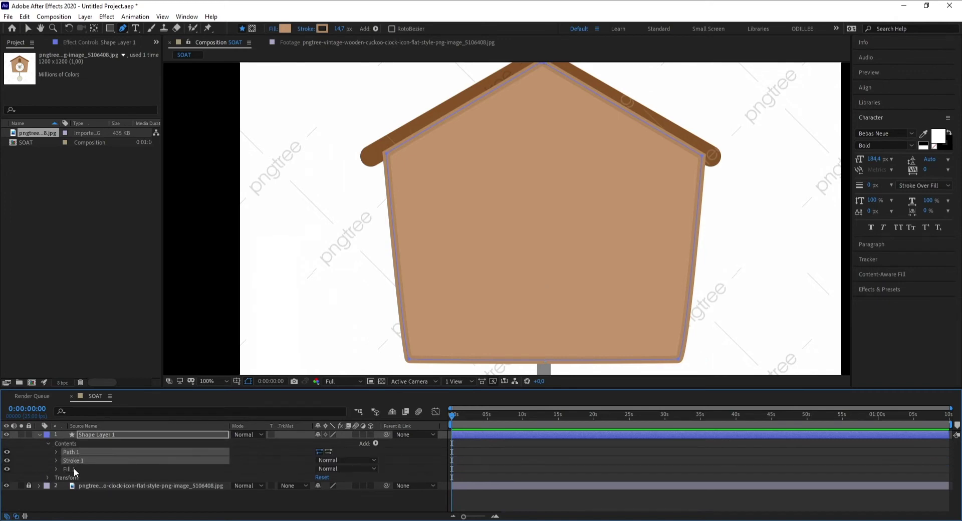
left_click(74, 468, "shift")
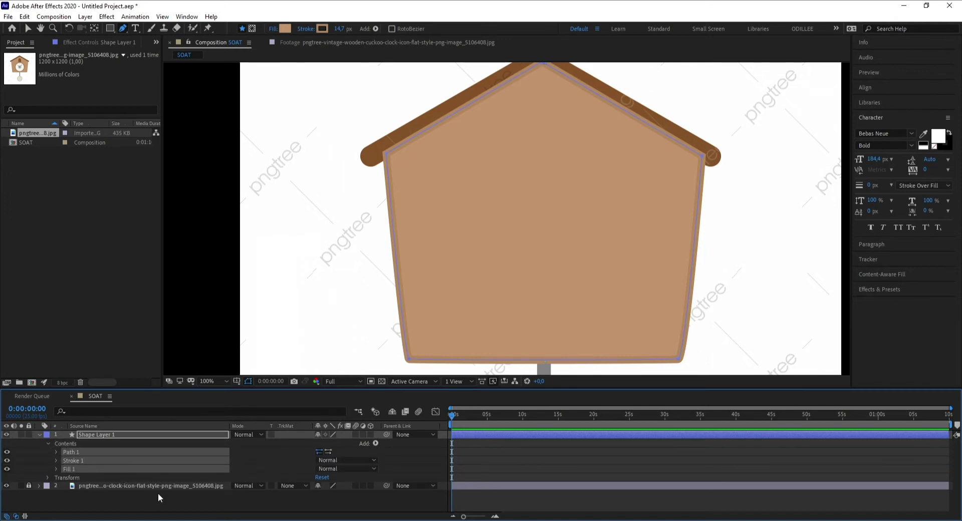
key("ctrl+g")
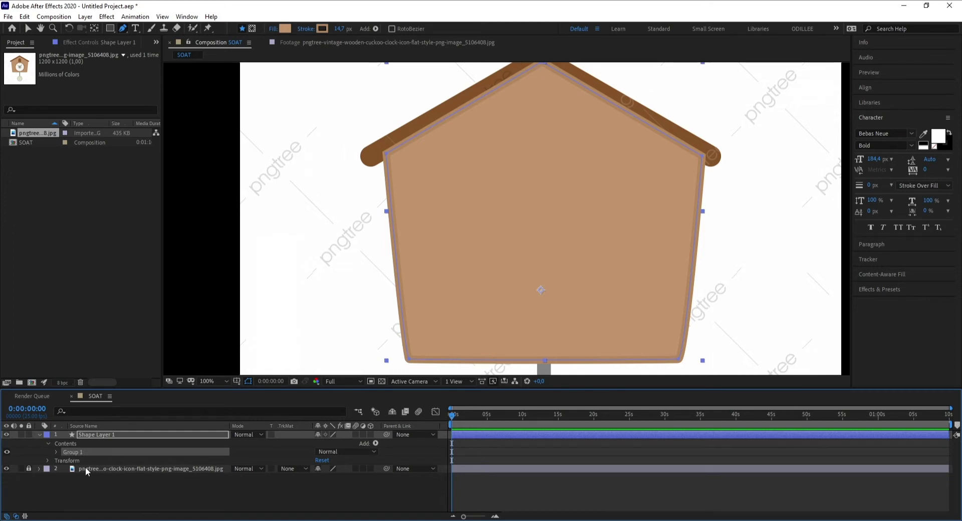
left_click(104, 435)
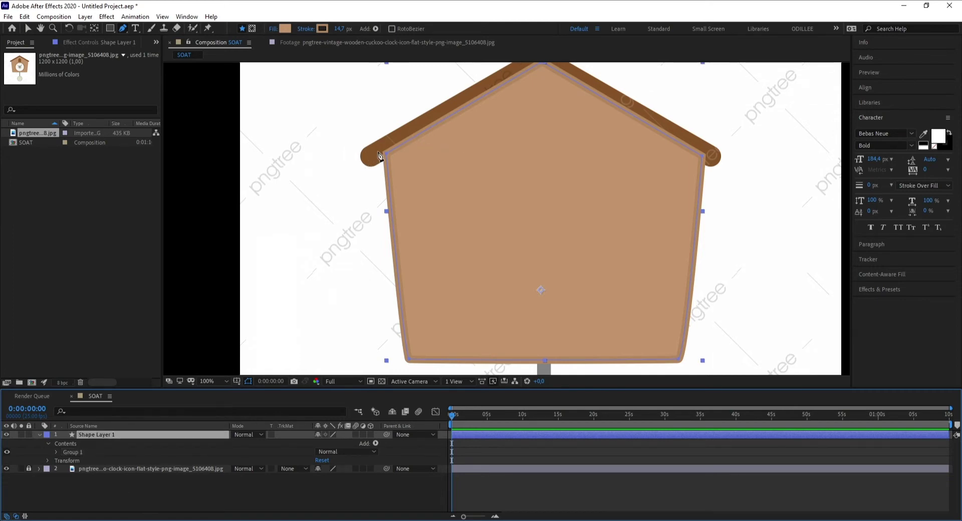
- Draw a new Shape 1 line from the roof's left end through its apex to the right end
scroll(364, 173, "up", 2)
left_click_drag(419, 253, 356, 257)
key("g")
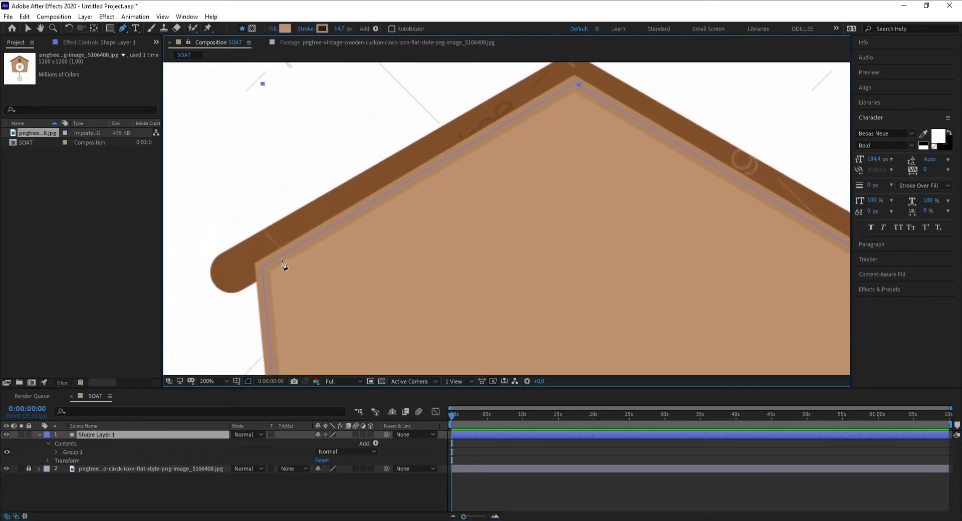
left_click(231, 279)
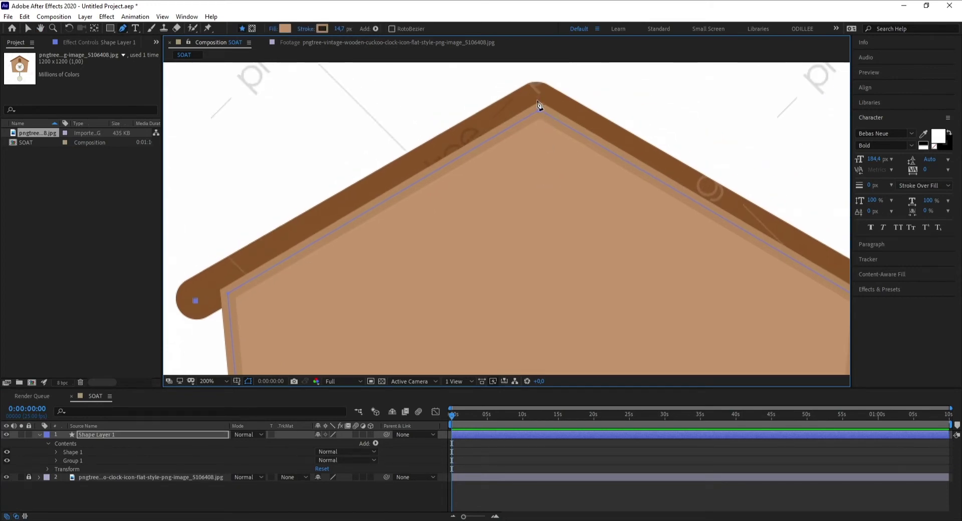
left_click(539, 103)
scroll(623, 155, "right", 5)
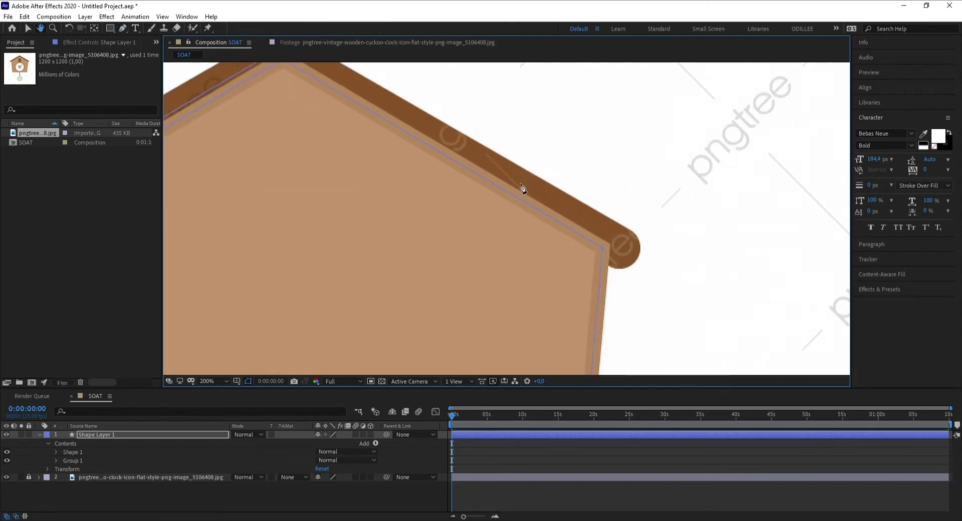
left_click(614, 246)
scroll(477, 261, "down", 2)
scroll(344, 266, "up", 2)
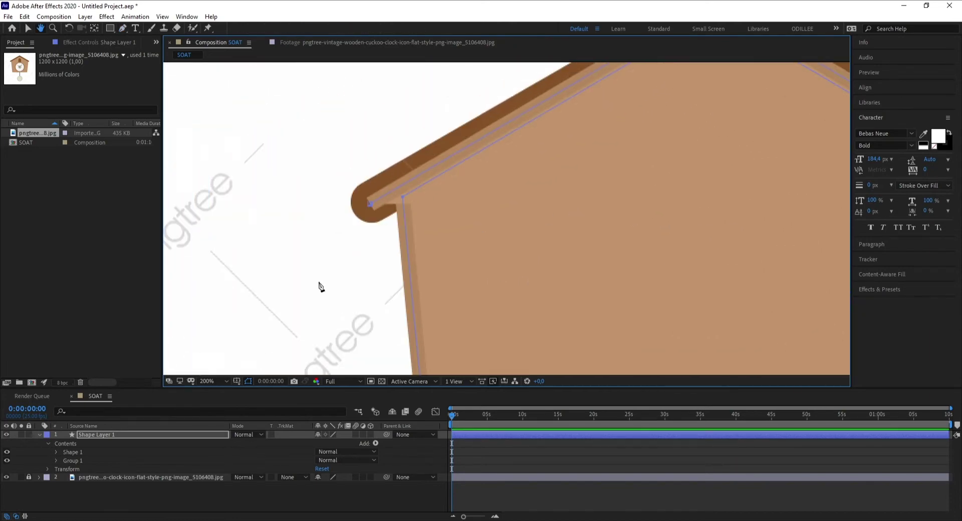
left_click(55, 453)
- Delete the roof line's fill, sample a brown stroke colour and thicken the stroke
left_click(92, 476)
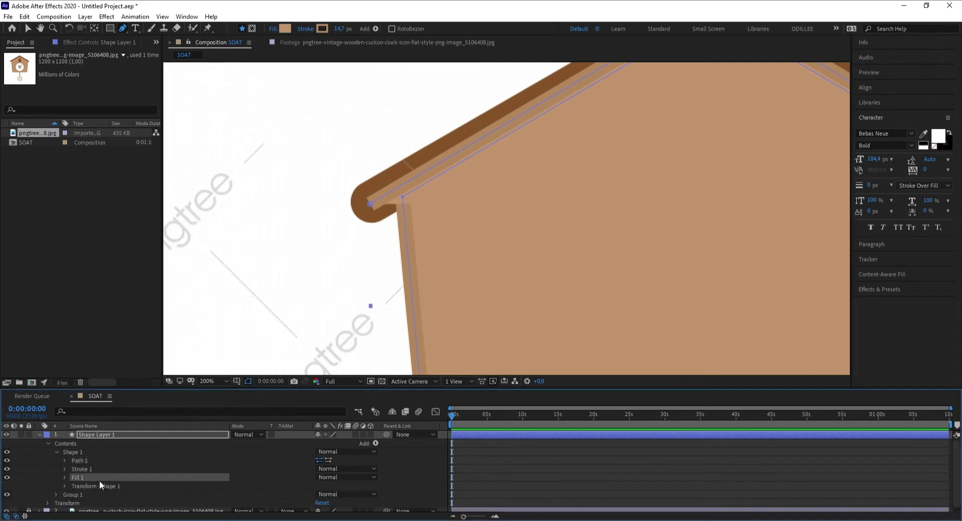
key("Delete")
left_click(64, 469)
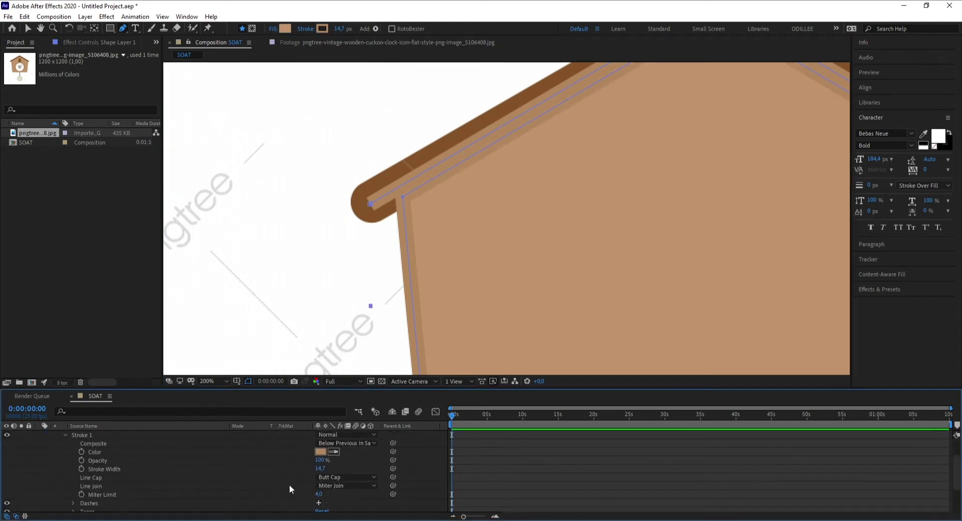
left_click(334, 452)
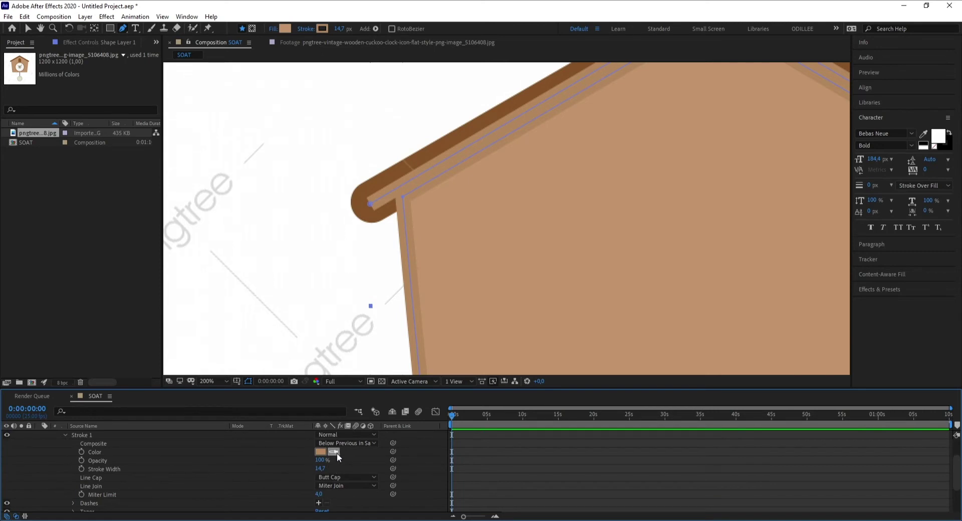
left_click(372, 183)
mouse_move(320, 468)
left_mouse_down()
mouse_move(372, 461)
mouse_move(204, 434)
mouse_move(372, 434)
mouse_move(354, 448)
mouse_move(403, 457)
left_mouse_up()
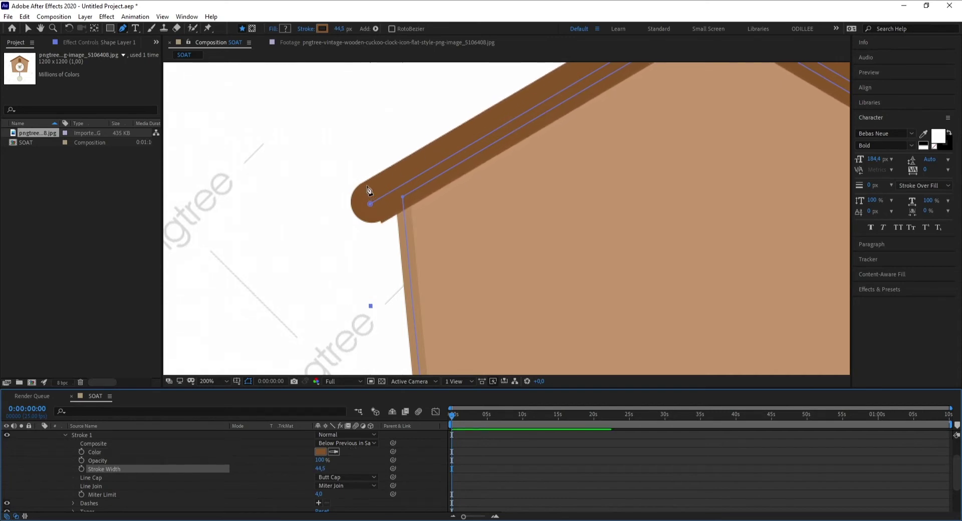
- Set the roof stroke colour to white (FFFFFF) at 44,8 px and enlarge the Timeline panel
left_click(322, 452)
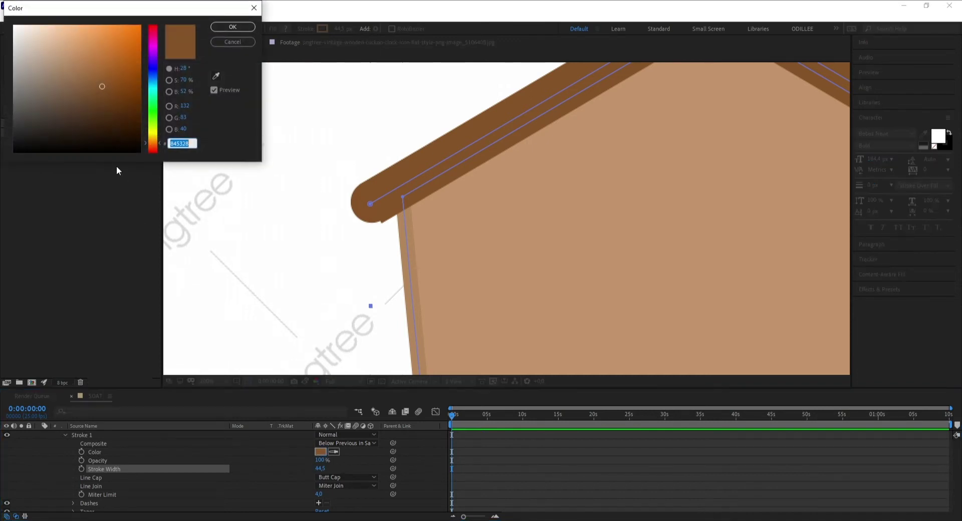
left_click_drag(56, 44, 13, 25)
left_click(233, 26)
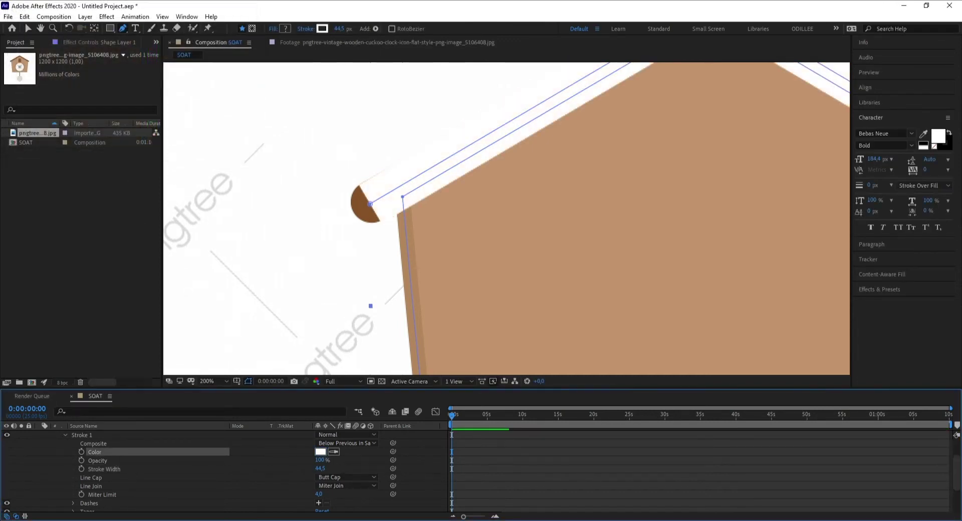
mouse_move(322, 468)
left_mouse_down()
mouse_move(301, 467)
mouse_move(449, 470)
left_mouse_up()
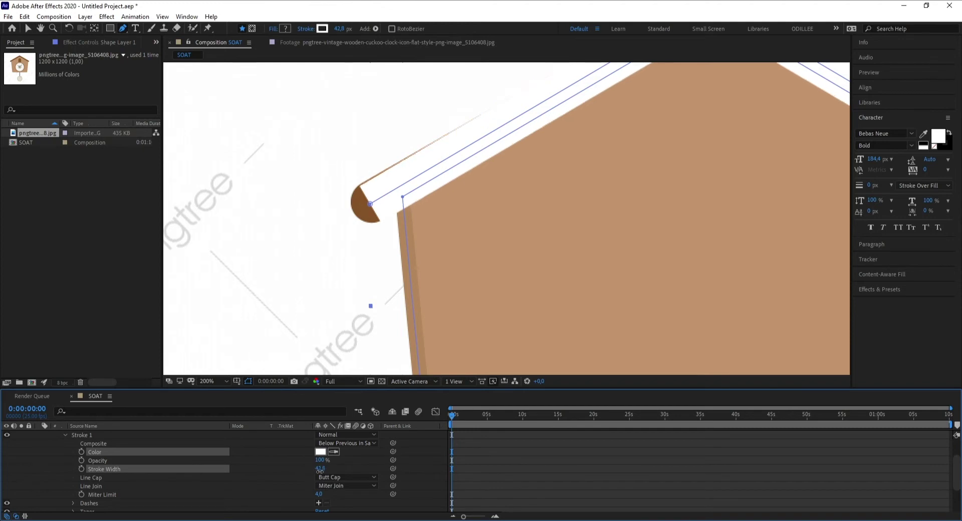
left_click(334, 452)
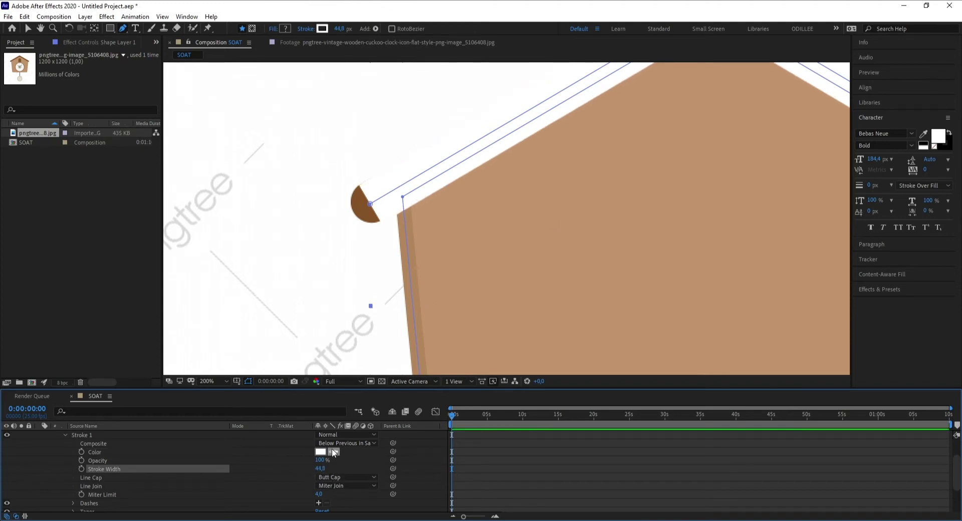
left_click(366, 189)
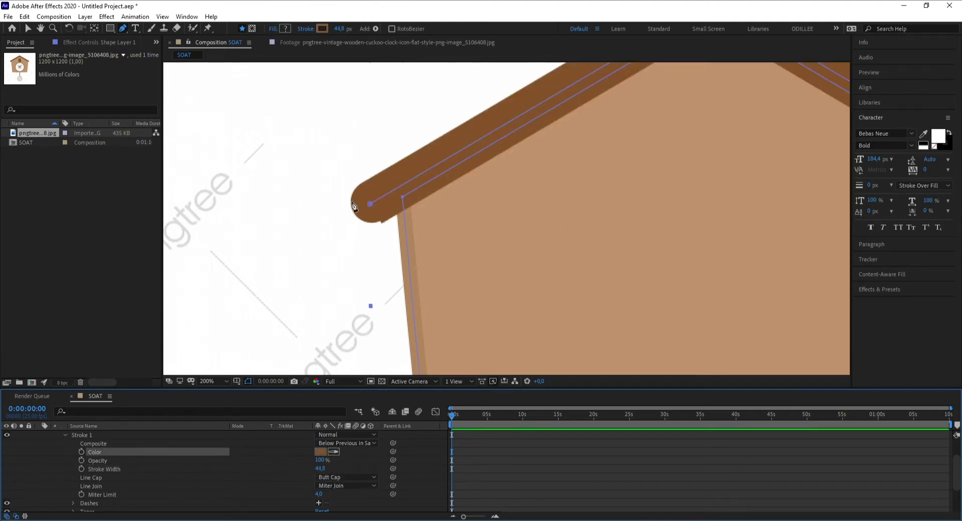
left_click(319, 452)
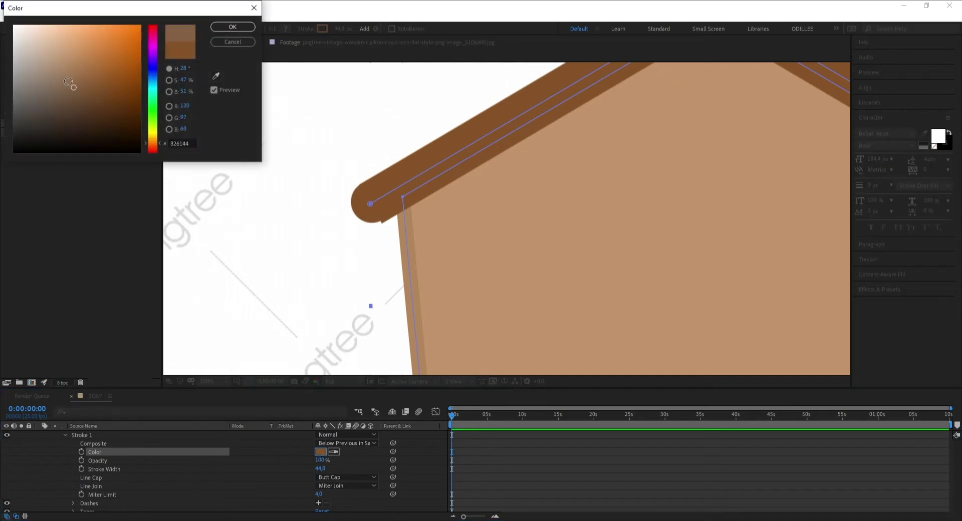
type("ffffff")
key("Return")
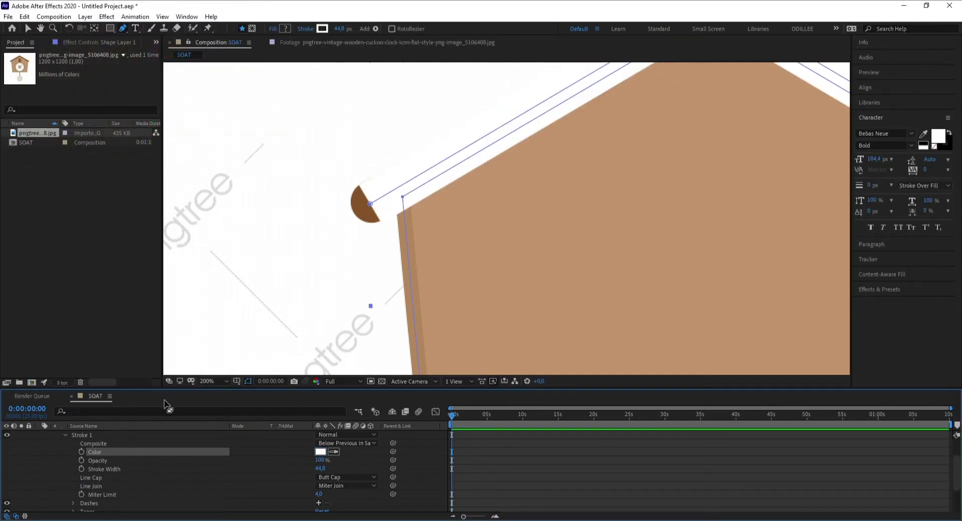
mouse_move(170, 389)
left_mouse_down()
mouse_move(175, 314)
mouse_move(172, 330)
left_mouse_up()
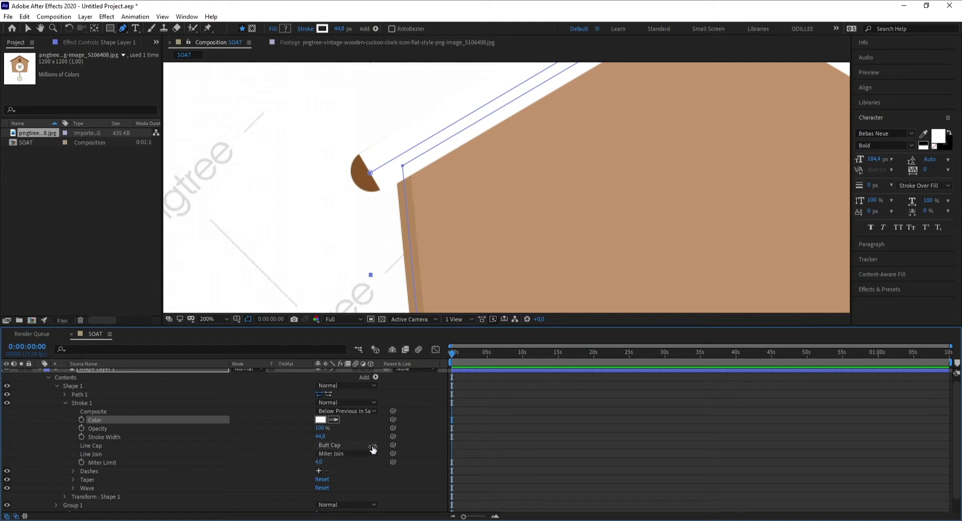
- Give the roof line round caps and nudge its right end point
left_click(347, 445)
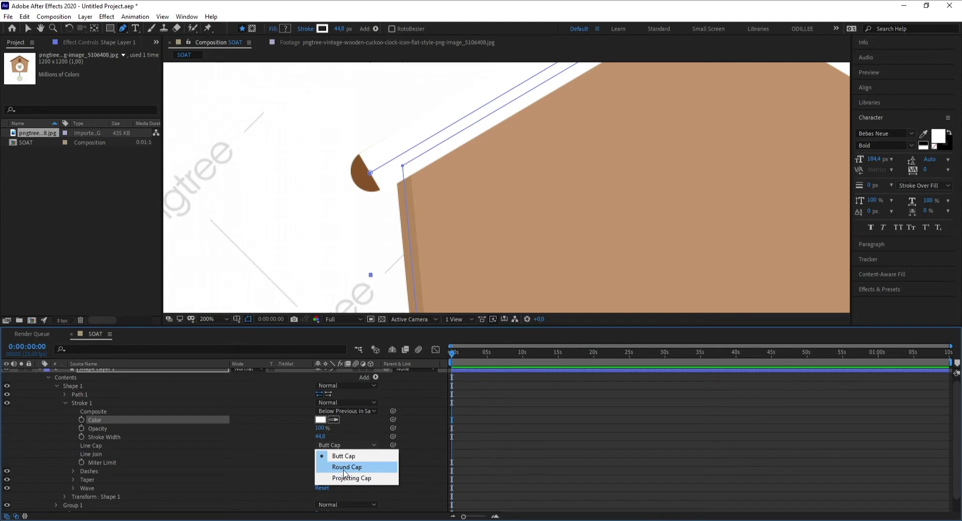
left_click(344, 468)
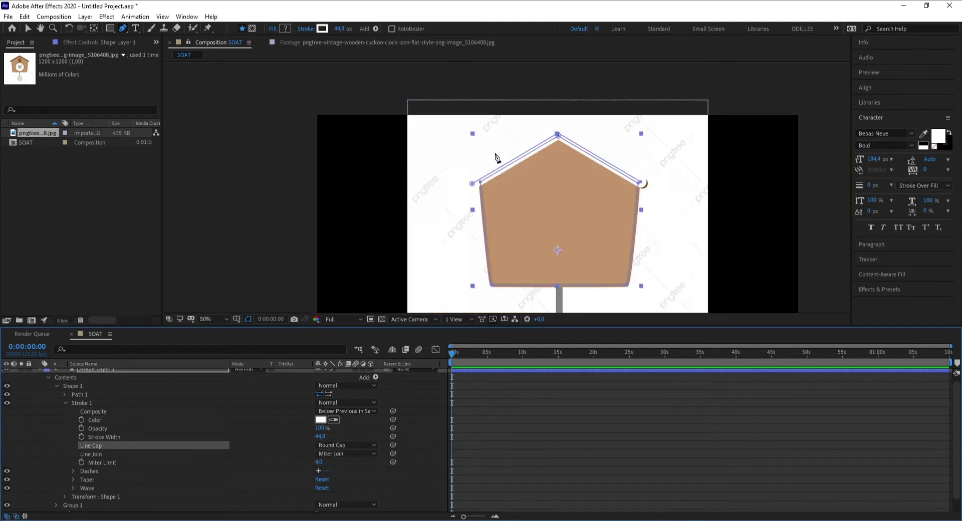
scroll(504, 150, "down", 4)
scroll(575, 181, "up", 2)
scroll(650, 170, "up", 2)
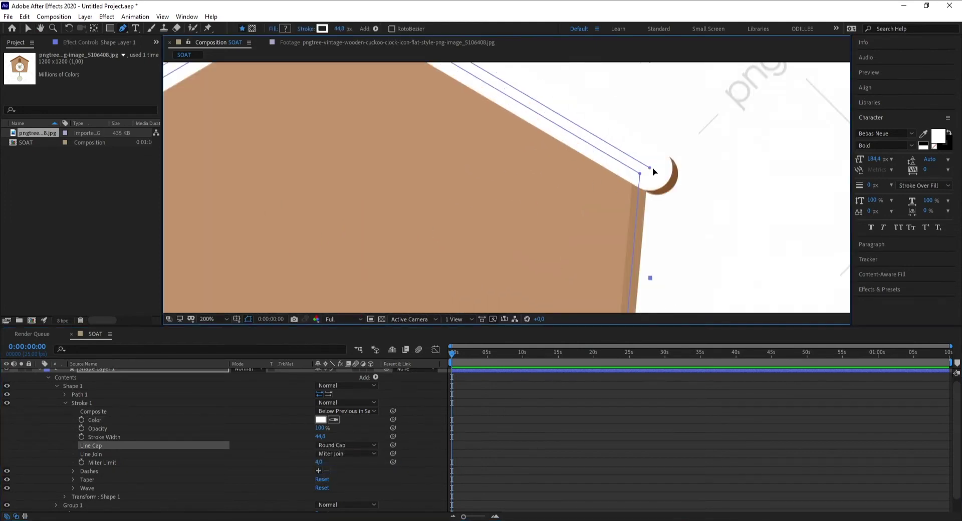
left_click_drag(649, 169, 656, 173)
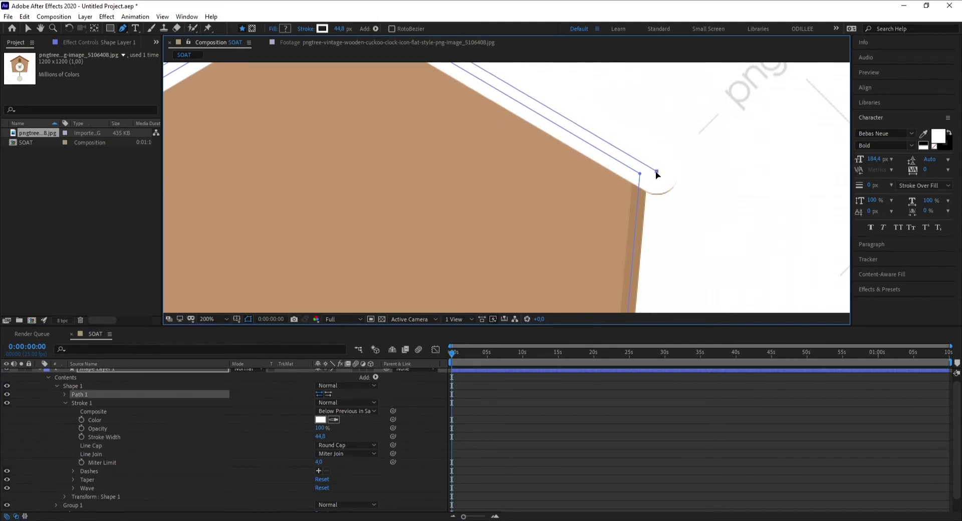
scroll(559, 189, "down", 2)
left_click_drag(562, 189, 612, 183)
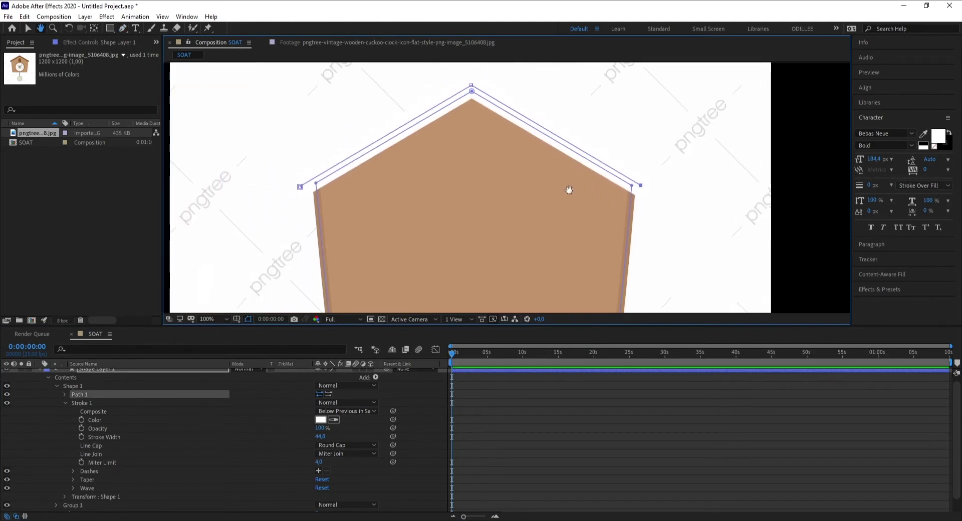
- Re-enable Stroke 1, eyedrop the roof brown into it, and collapse Shape 1
key("g")
scroll(324, 181, "up", 2)
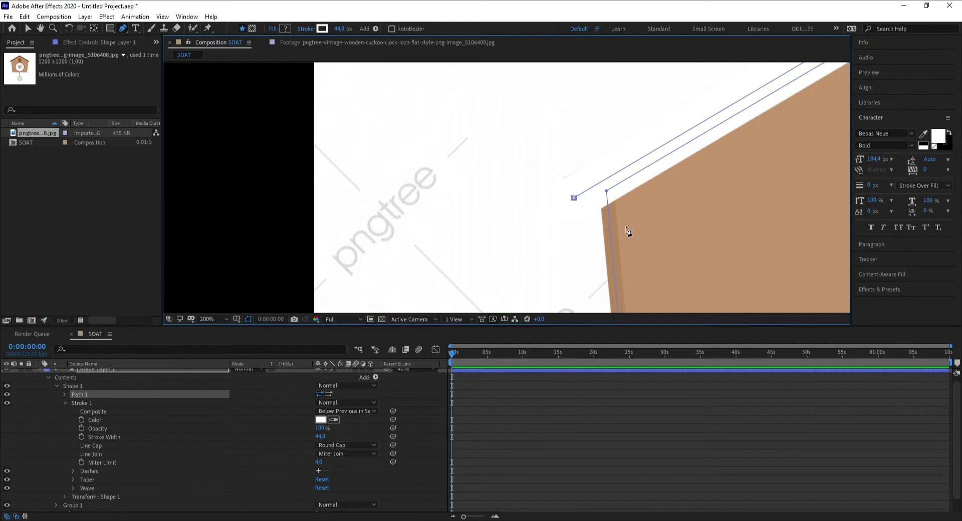
scroll(606, 198, "down", 2)
left_click_drag(606, 197, 604, 197)
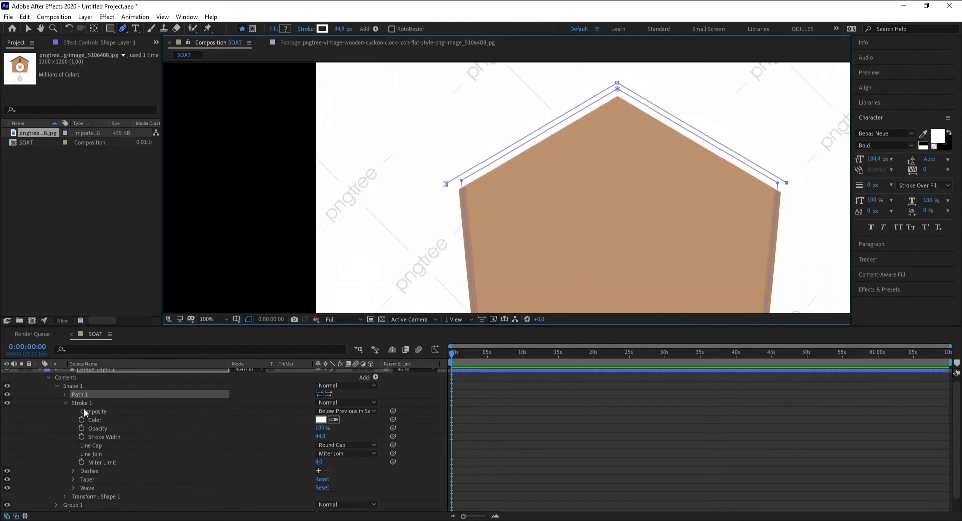
left_click(64, 403)
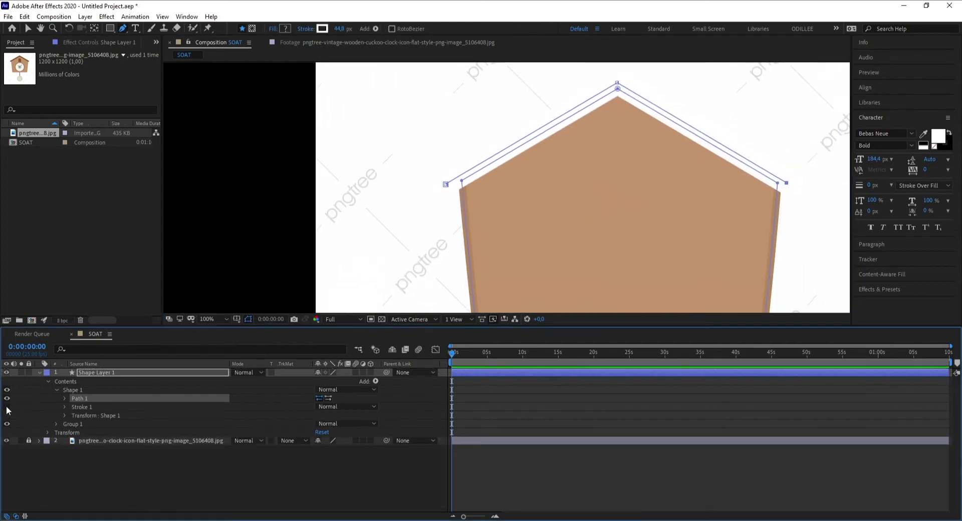
left_click(7, 407)
left_click(65, 406)
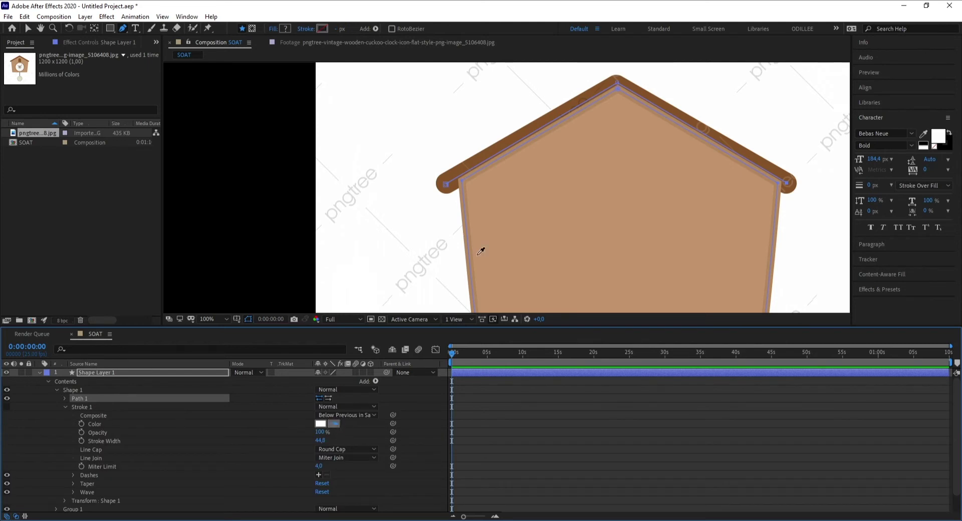
left_click(467, 163)
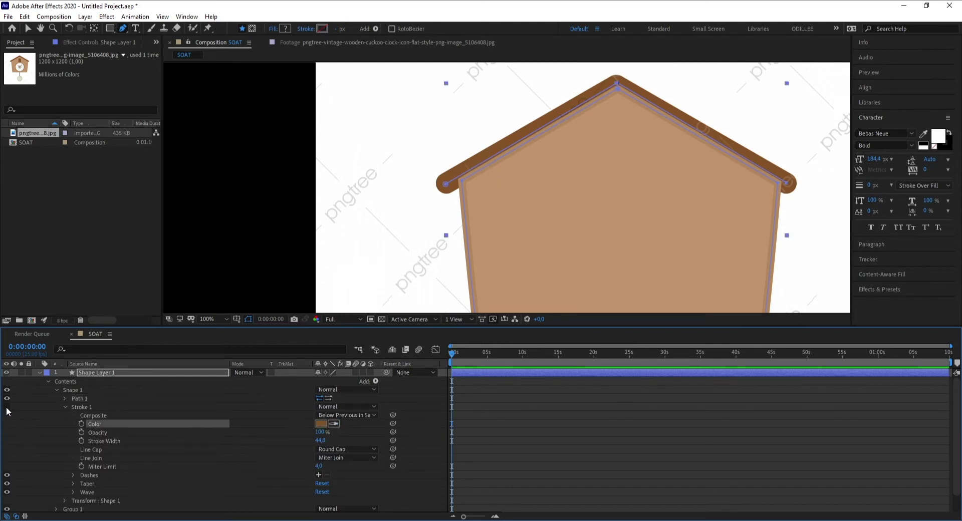
left_click(64, 407)
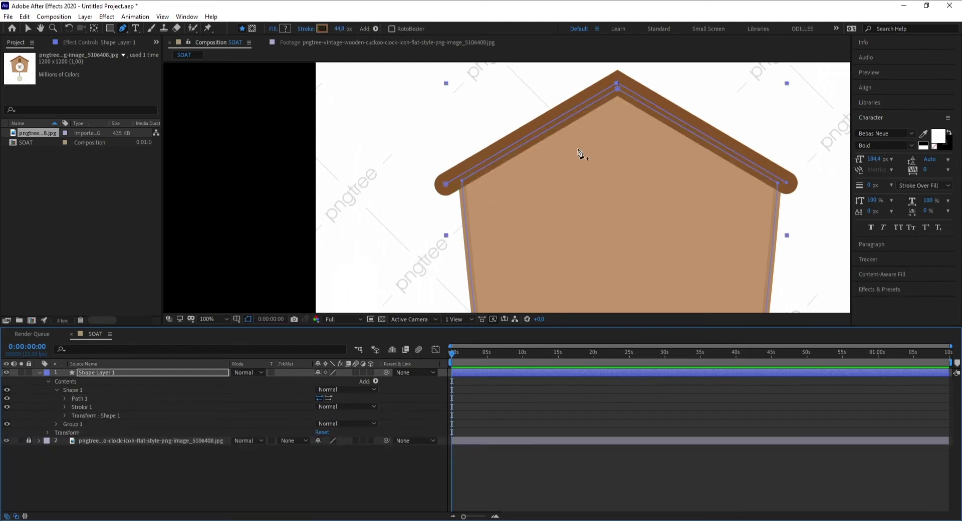
scroll(580, 150, "down", 2)
scroll(487, 161, "up", 2)
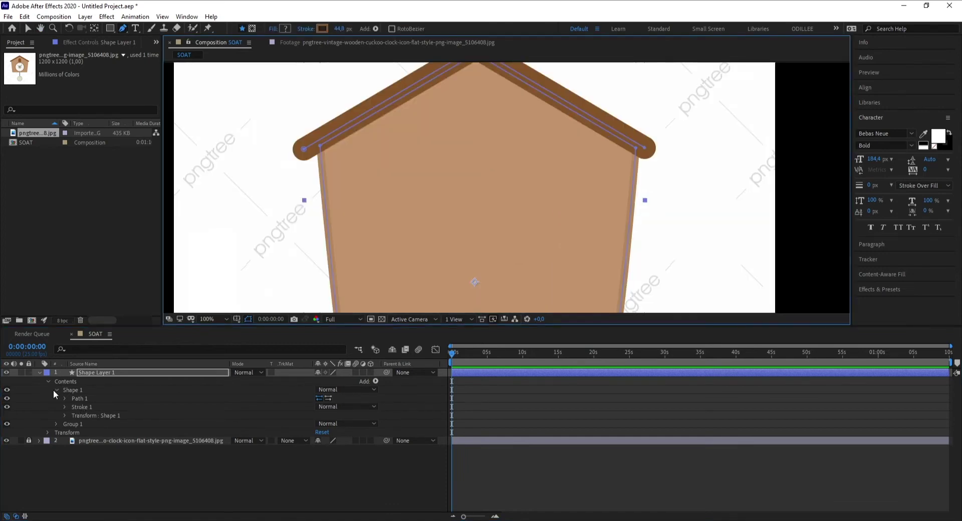
left_click(55, 390)
- Hide Group 1 and Group 2 to reveal the reference clock, then pick the Rectangle tool
left_click(90, 390)
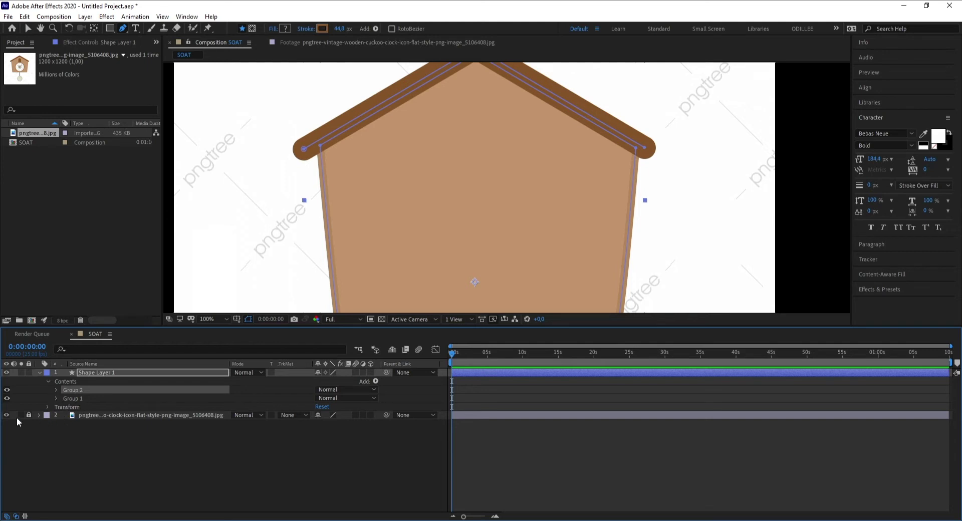
left_click(7, 390)
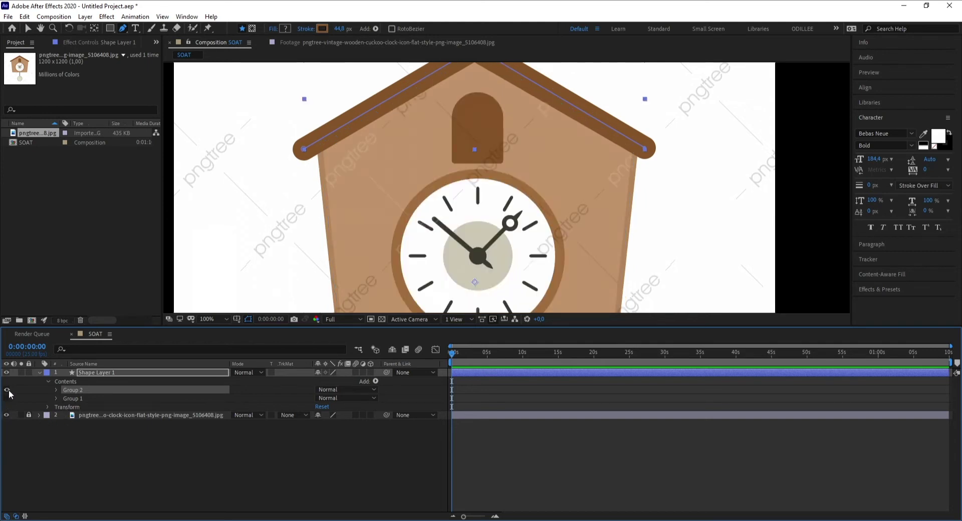
left_click(7, 390)
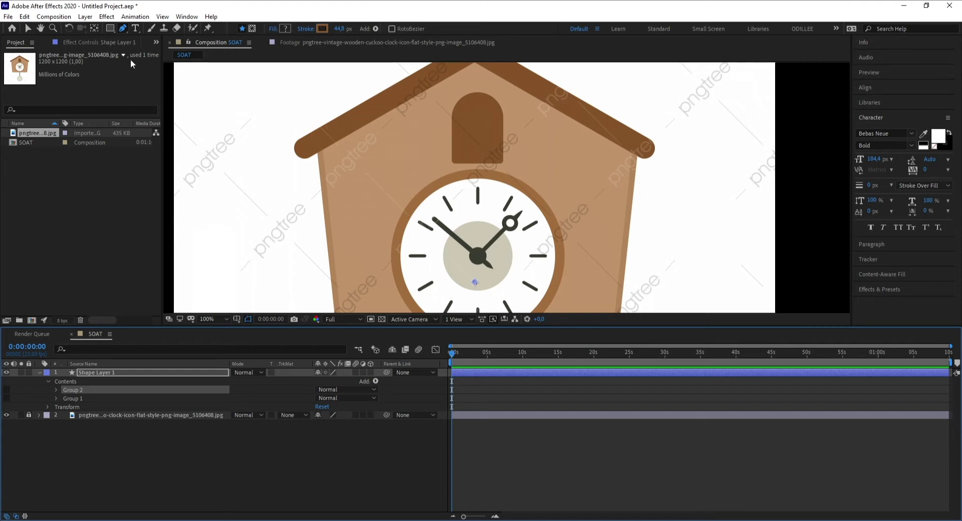
left_click(110, 28)
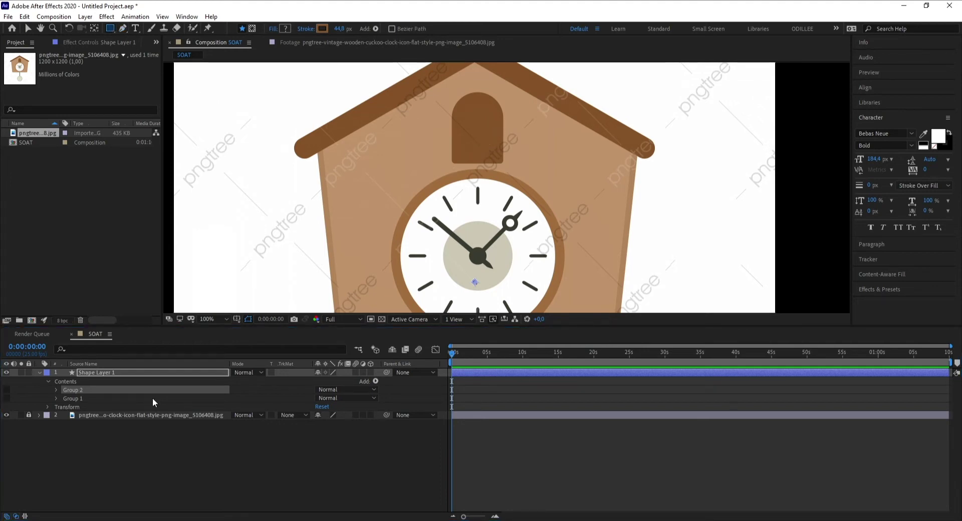
- Add a Rectangle Path to Shape Layer 1
left_click(137, 453)
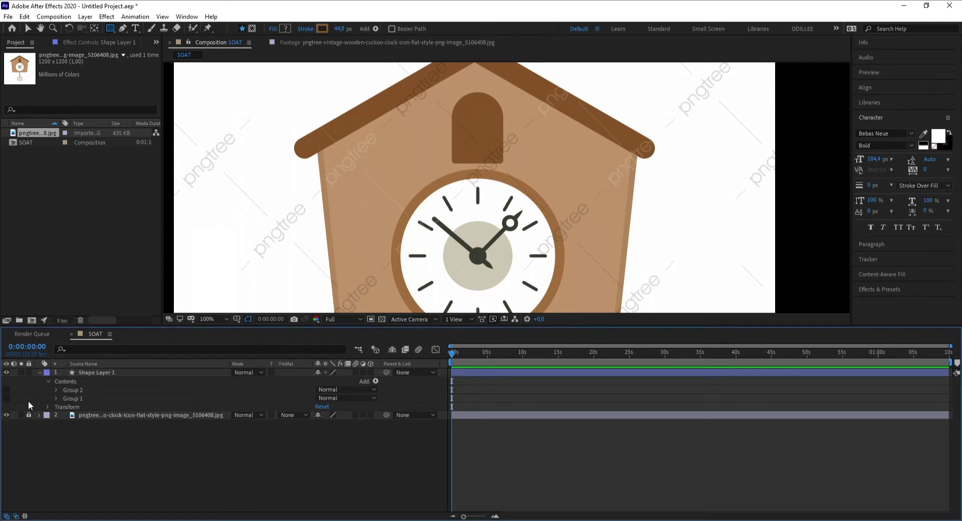
left_click(103, 375)
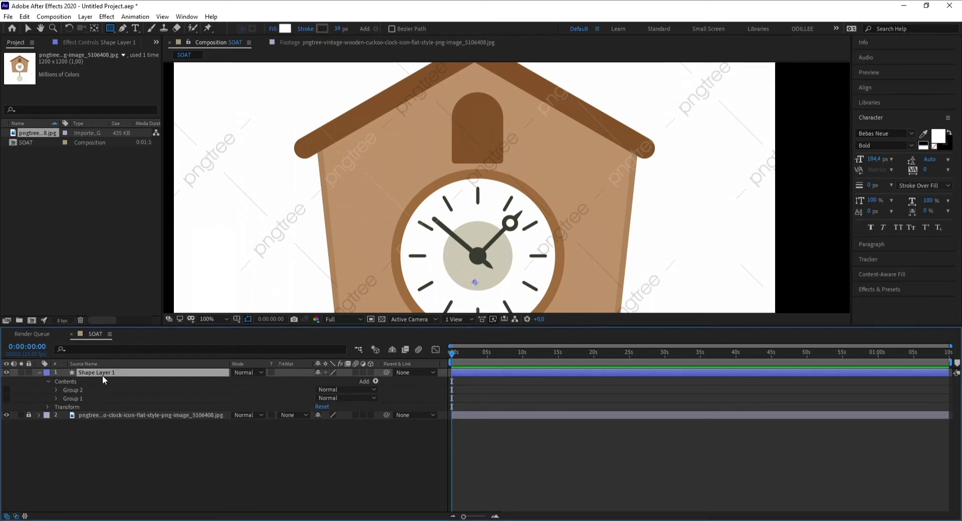
left_click(375, 383)
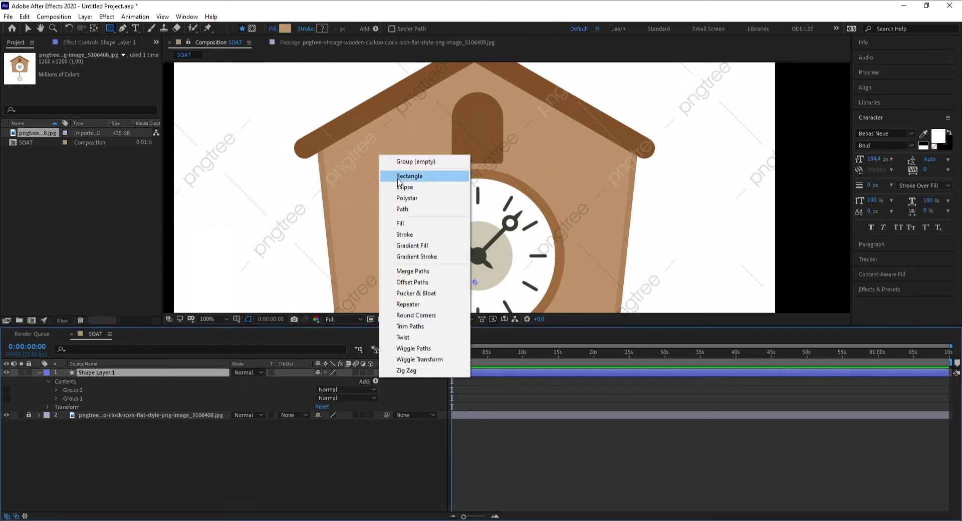
left_click(423, 177)
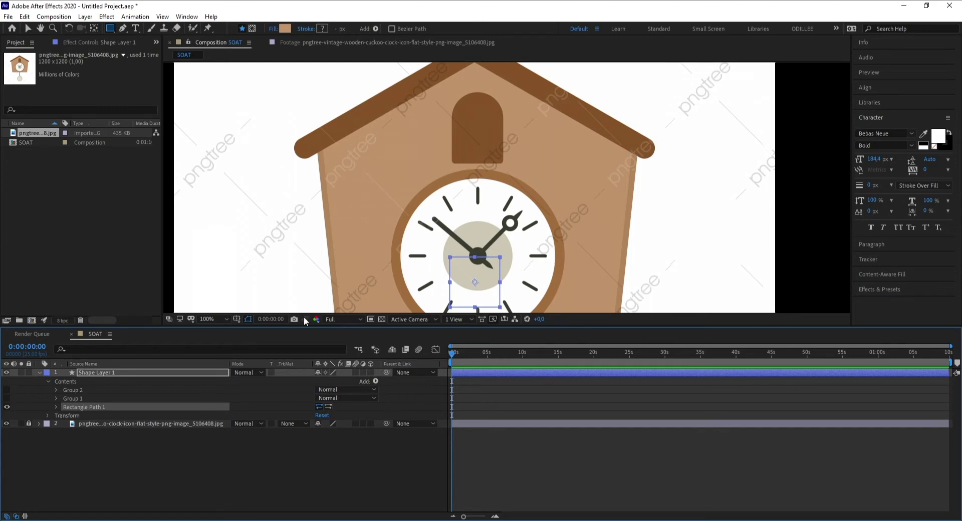
- Move Rectangle Path 1 to position 5,8, -288 over the door
left_click(55, 407)
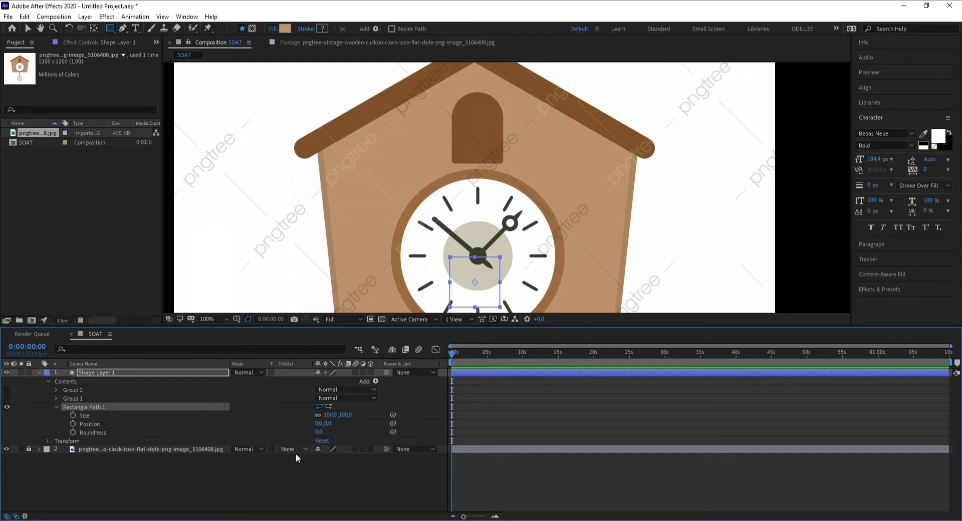
mouse_move(319, 423)
left_mouse_down()
mouse_move(202, 412)
mouse_move(327, 427)
mouse_move(239, 387)
left_mouse_up()
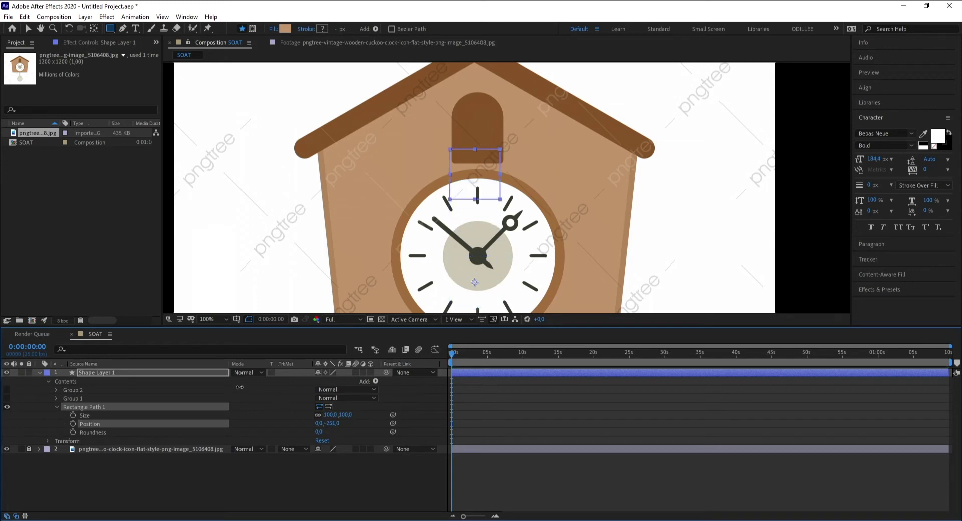
mouse_move(328, 423)
left_mouse_down()
mouse_move(347, 411)
mouse_move(205, 403)
left_mouse_up()
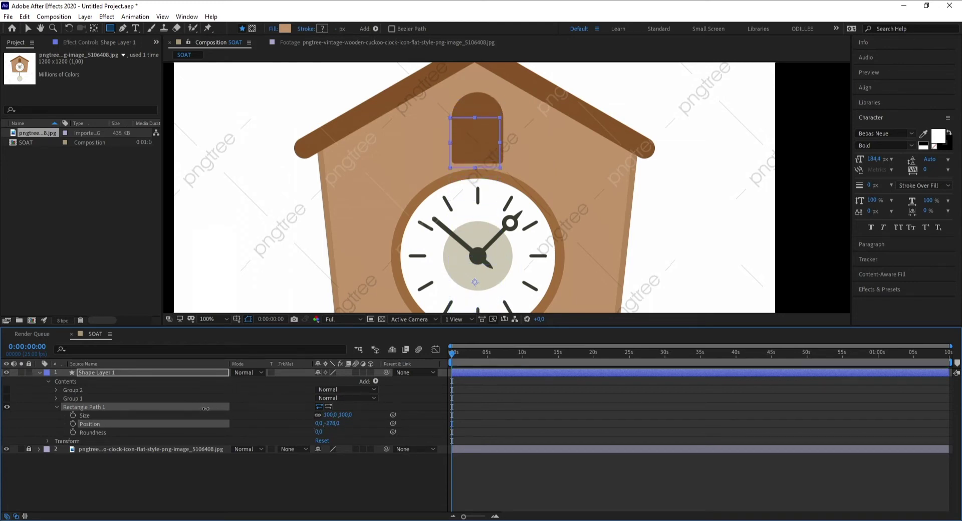
scroll(381, 168, "up", 2)
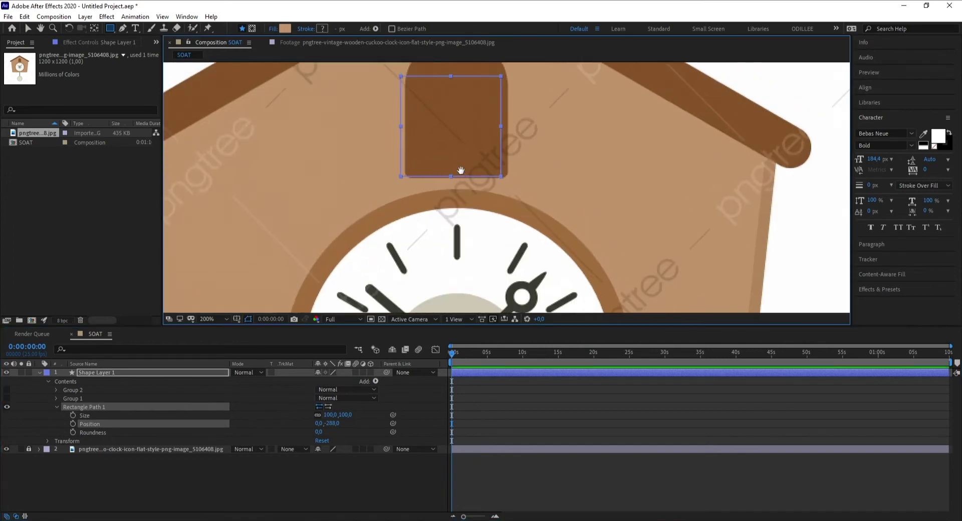
scroll(541, 214, "up", 2)
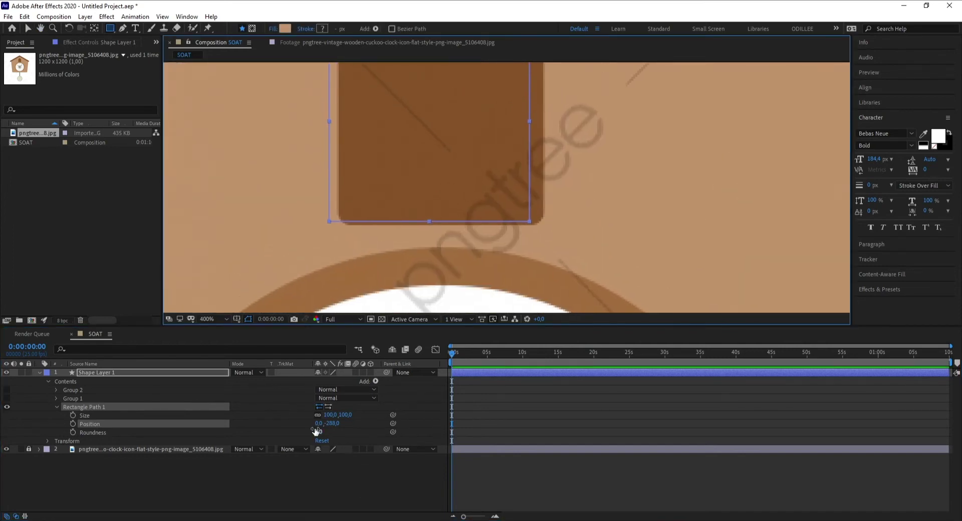
left_click_drag(317, 423, 277, 430)
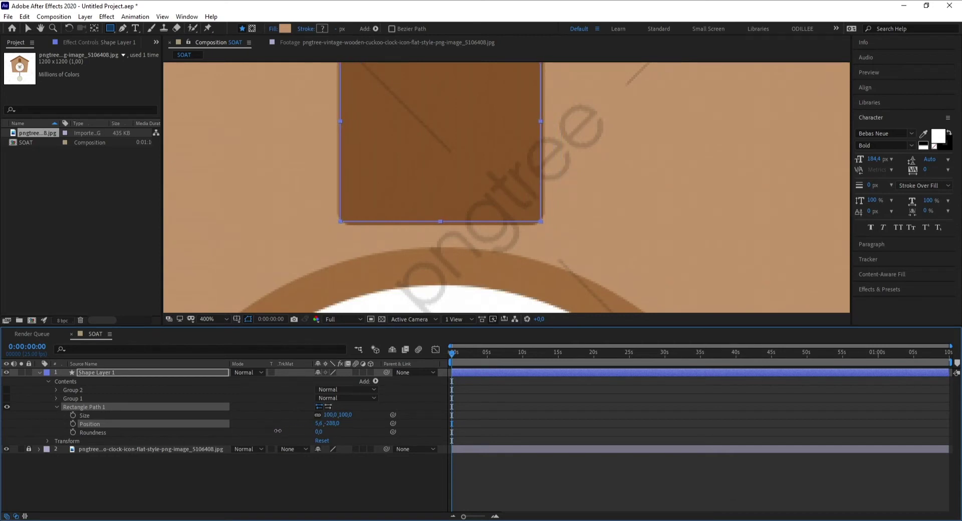
key("period")
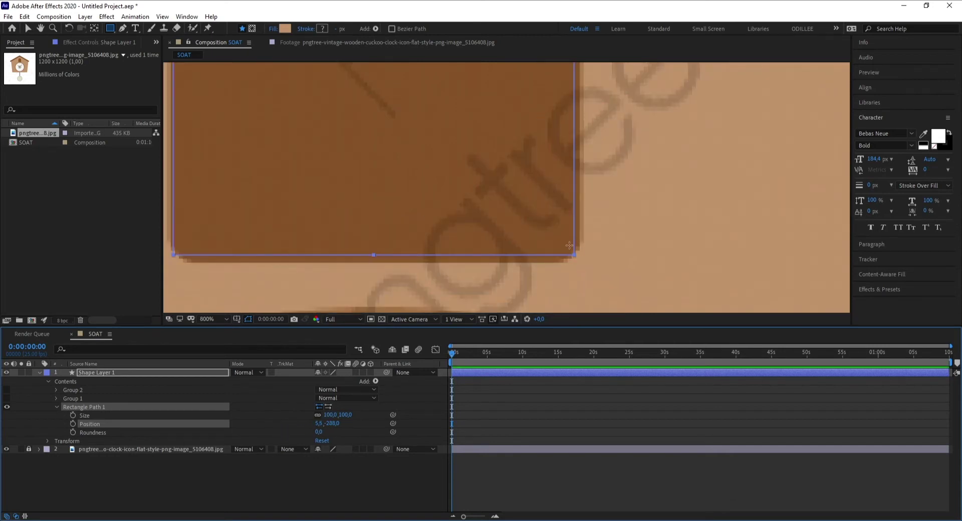
key("comma")
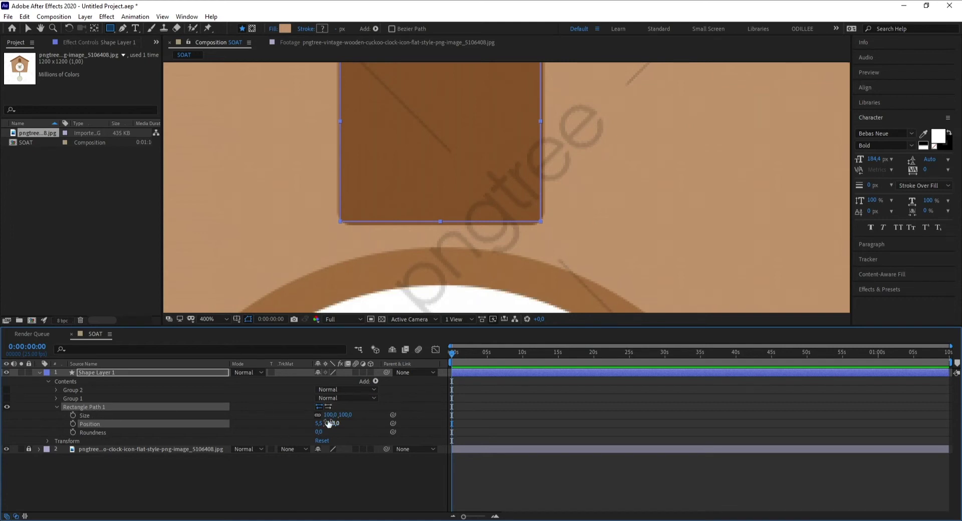
- Set the rectangle's Roundness to 4 and check the door's dome
left_click(96, 434)
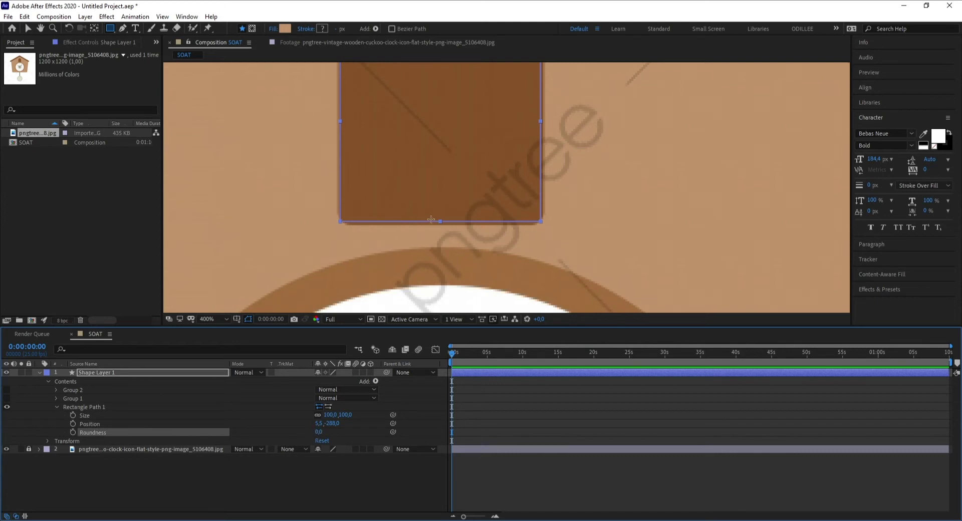
key("period")
mouse_move(317, 431)
left_mouse_down()
mouse_move(393, 431)
mouse_move(335, 426)
left_mouse_up()
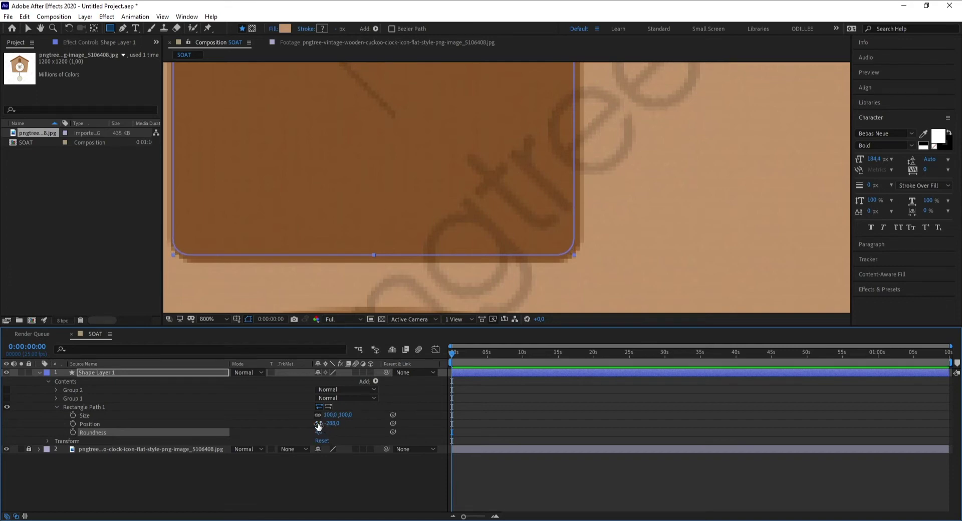
left_click_drag(317, 426, 319, 424)
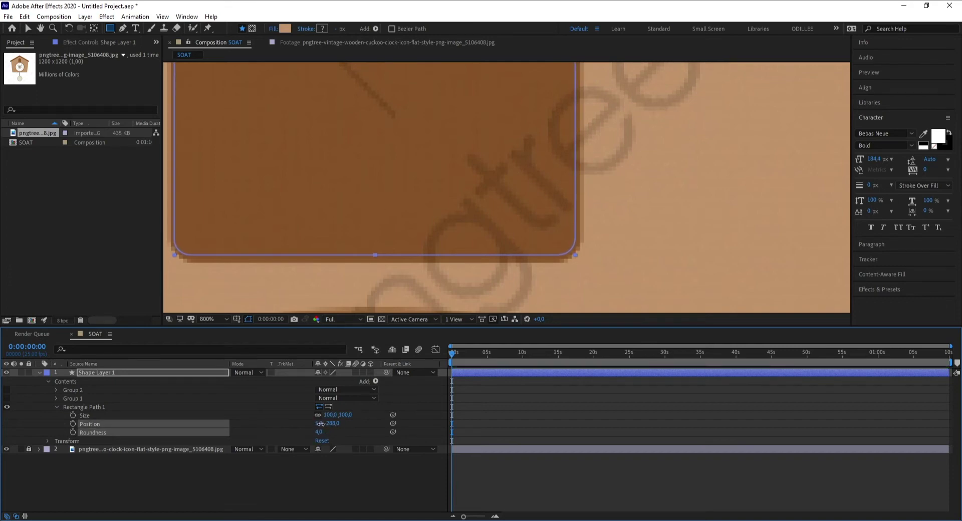
scroll(499, 172, "down", 3)
scroll(480, 185, "up", 1)
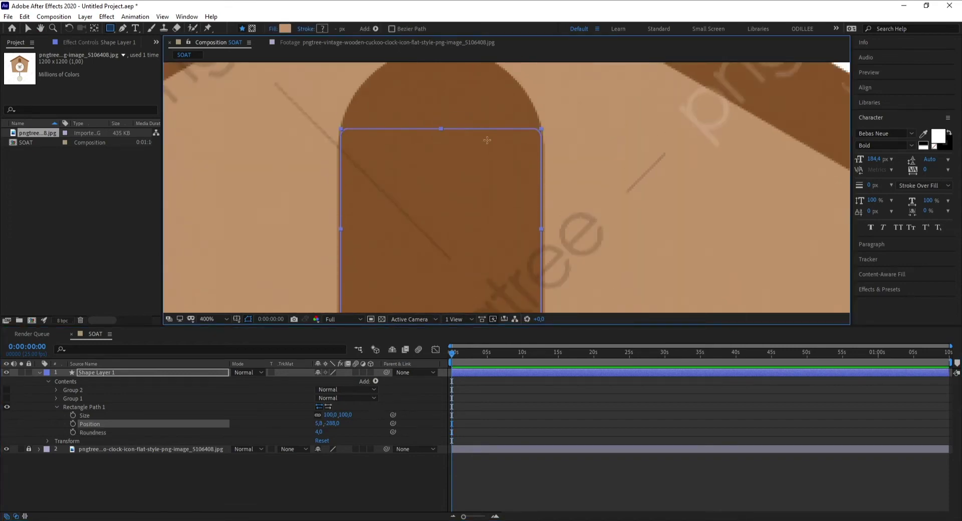
scroll(417, 105, "up", 1)
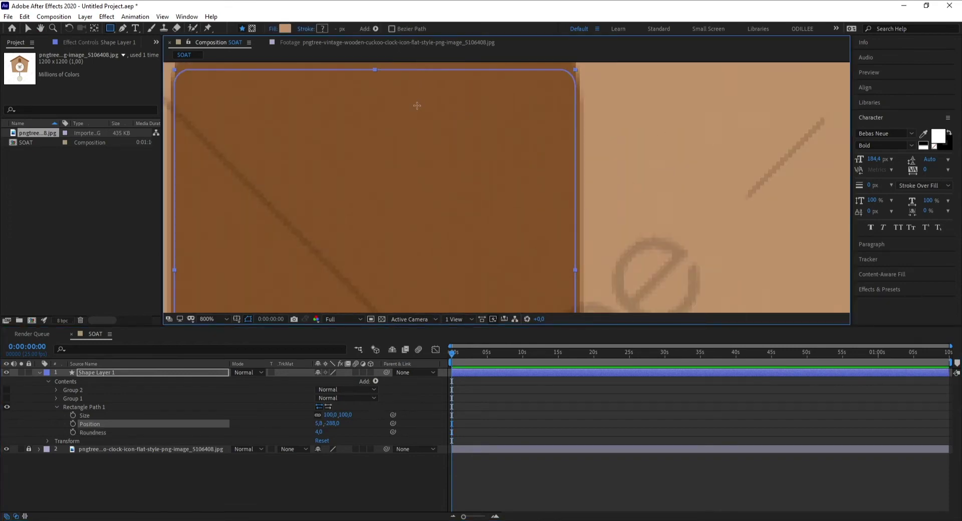
left_click_drag(417, 105, 534, 221)
scroll(503, 195, "down", 1)
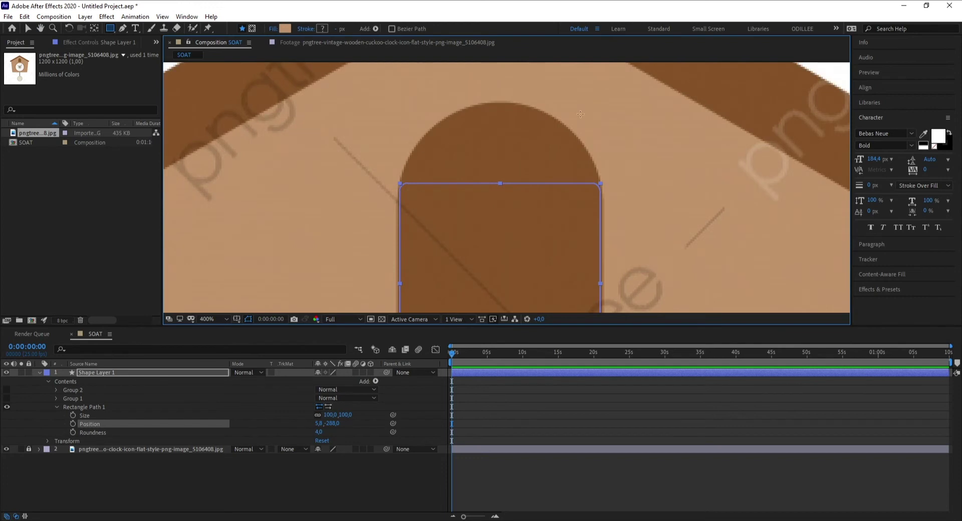
scroll(503, 188, "down", 1)
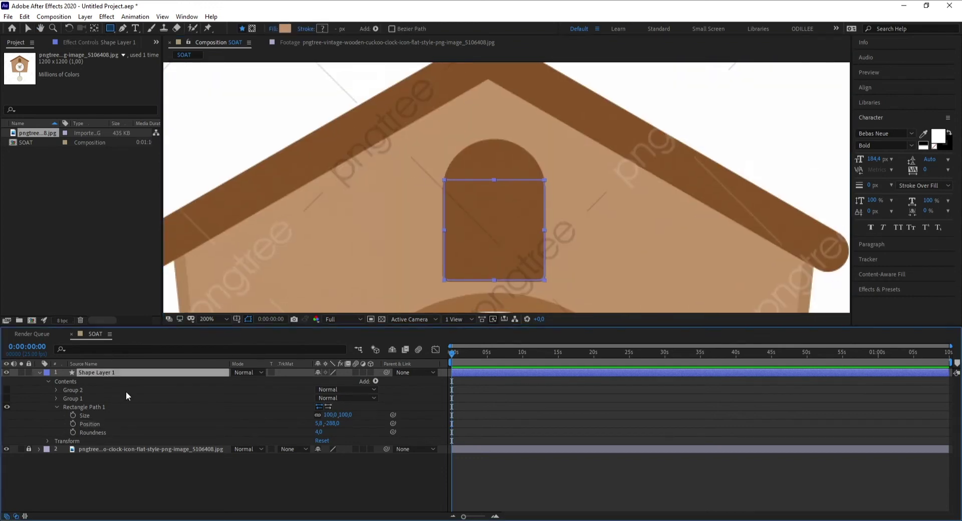
- Add an Ellipse Path to the layer and raise it toward the door's dome
left_click(375, 382)
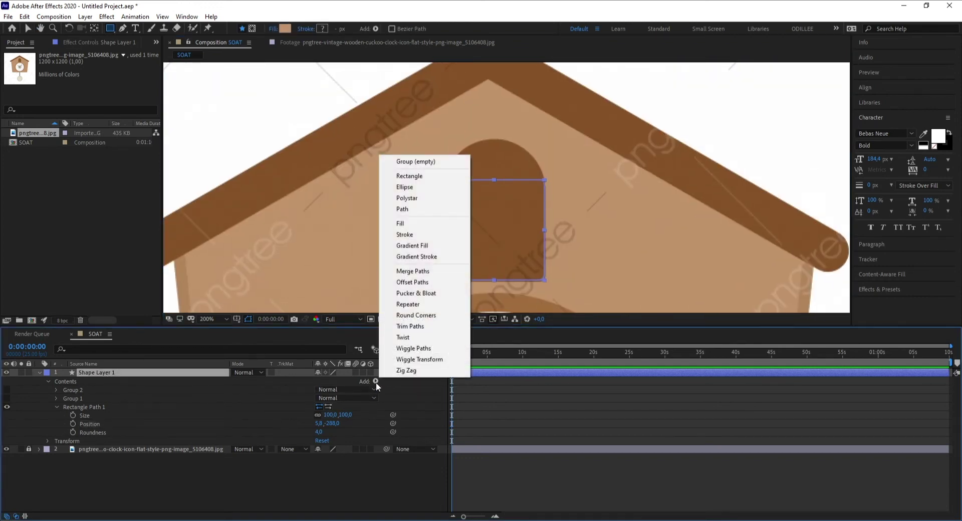
left_click(413, 188)
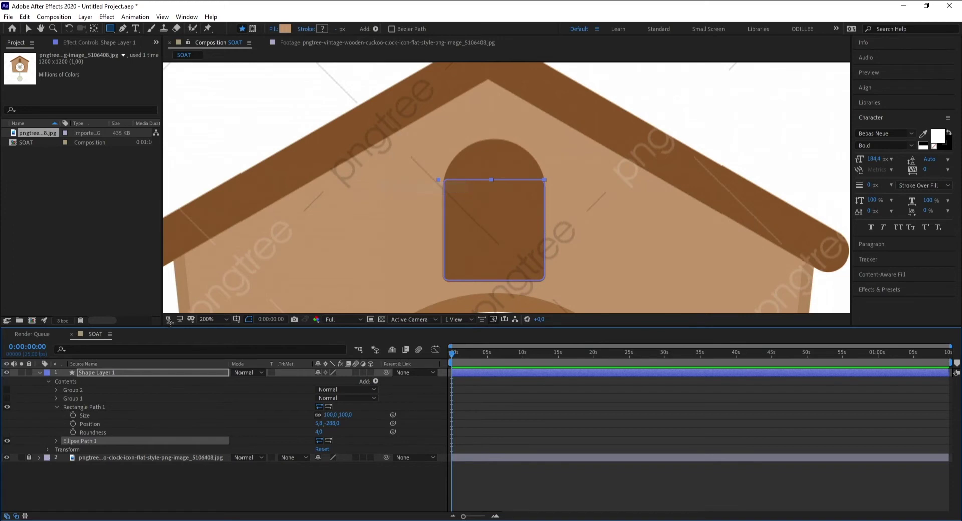
left_click(56, 441)
left_click_drag(319, 457, 273, 450)
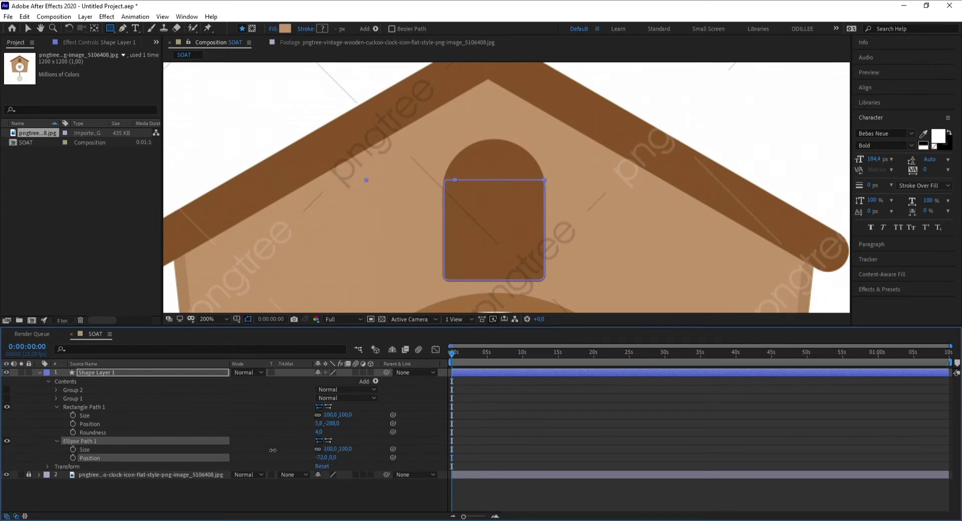
key("ctrl+z")
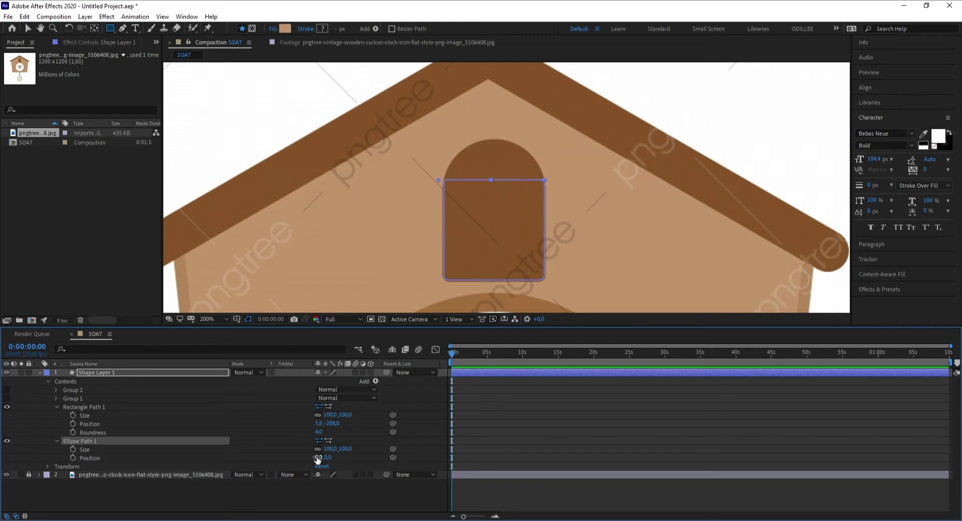
left_click_drag(324, 457, 136, 453)
- Fine-tune the circle to position 6,1, -327,2, centred atop the door rectangle
scroll(498, 253, "down", 4)
scroll(499, 253, "up", 2)
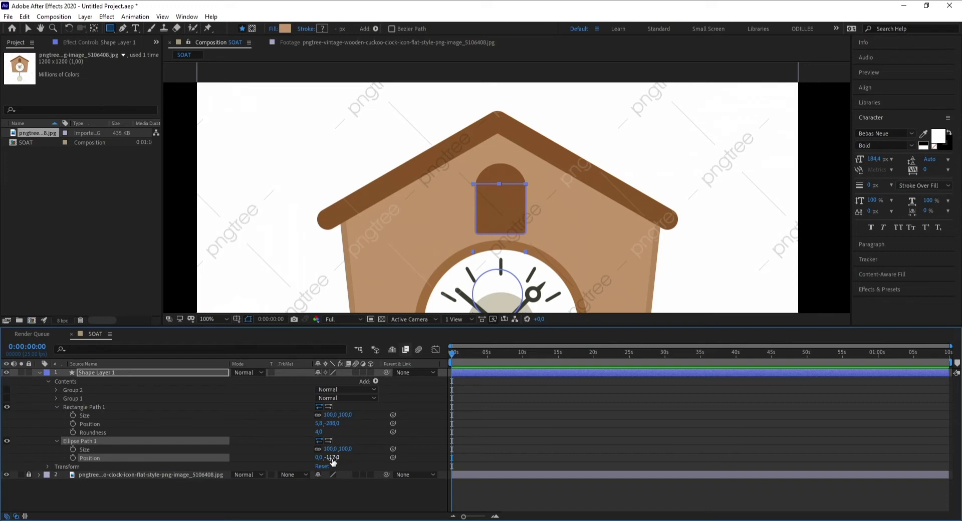
left_click_drag(333, 458, 231, 426)
scroll(512, 185, "up", 1)
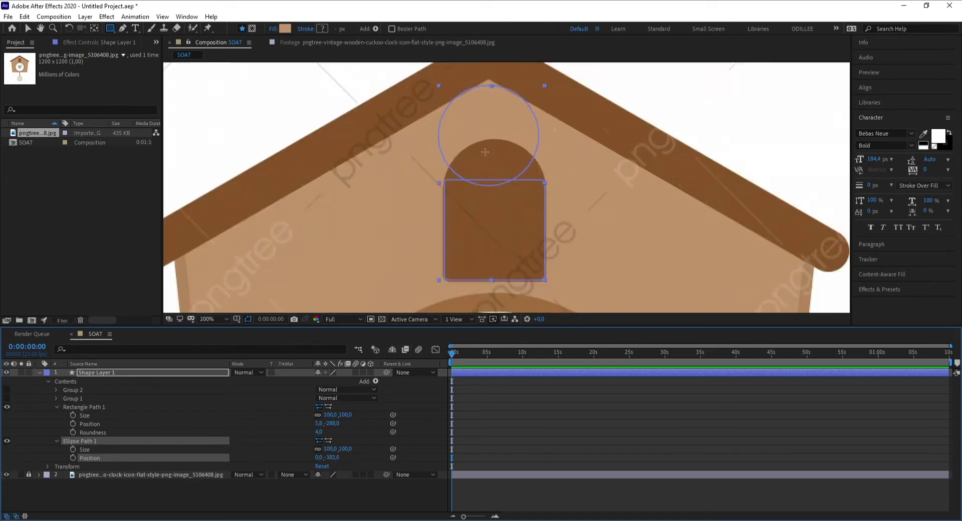
scroll(512, 186, "up", 1)
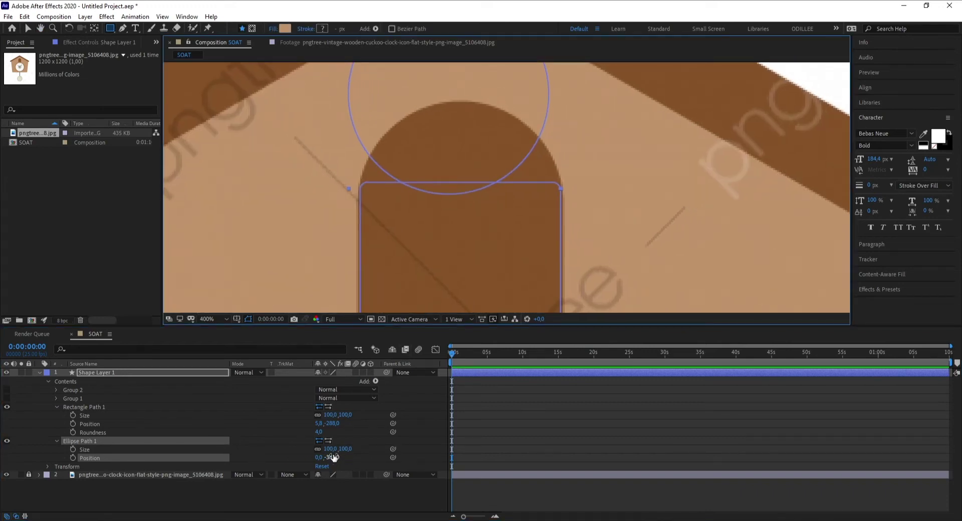
left_click_drag(338, 457, 326, 452)
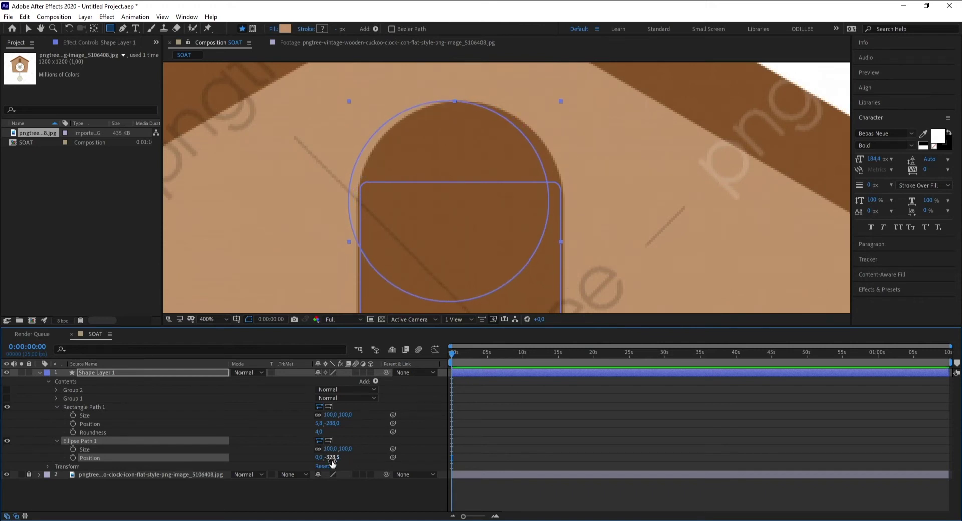
left_click_drag(318, 457, 348, 462)
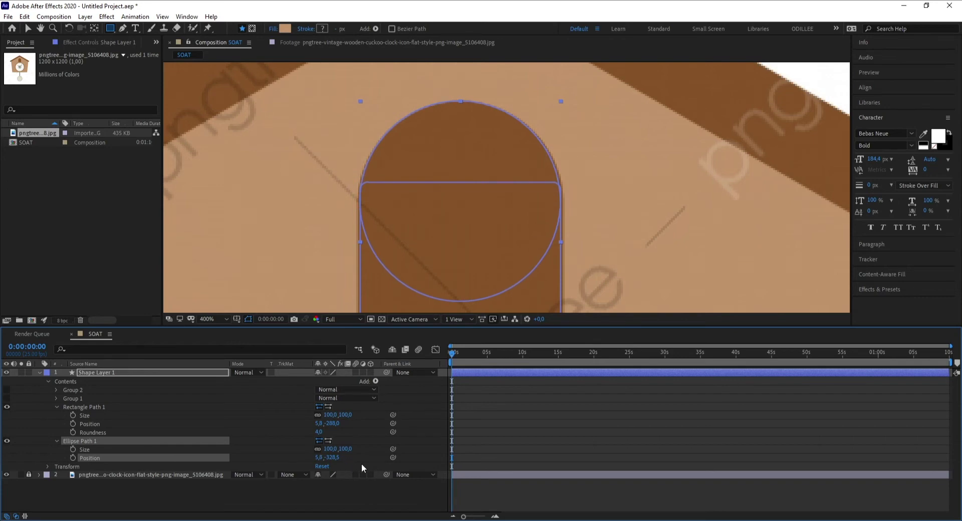
left_click_drag(332, 457, 348, 462)
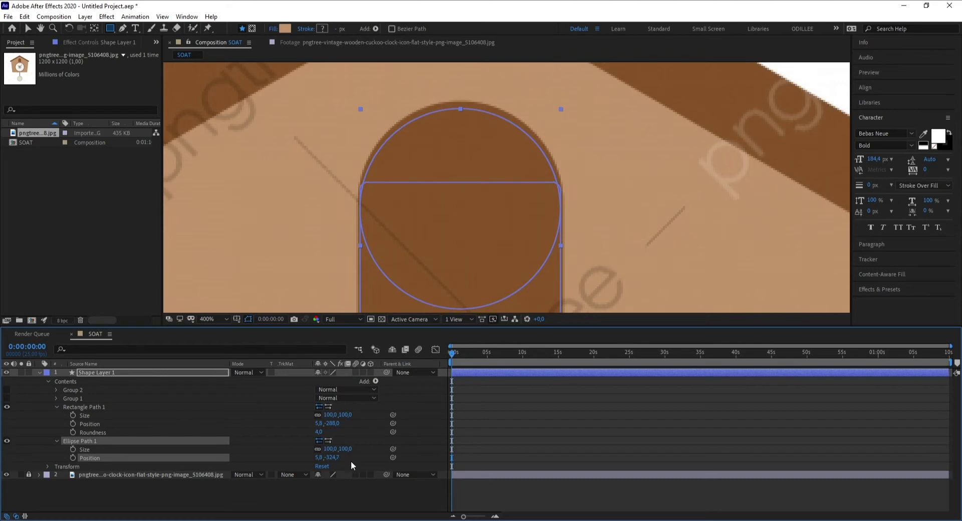
mouse_move(318, 457)
left_mouse_down()
mouse_move(364, 457)
mouse_move(322, 458)
left_mouse_up()
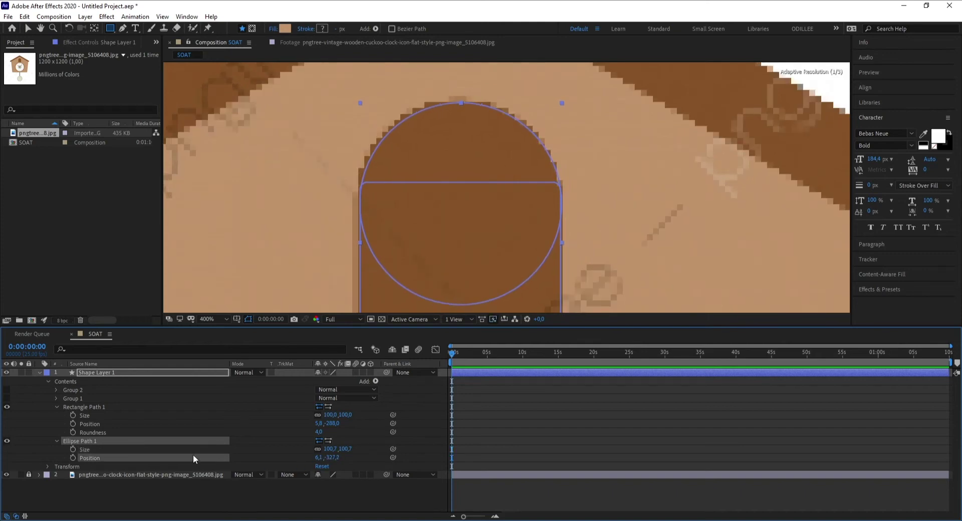
left_click(56, 440)
left_click(56, 407)
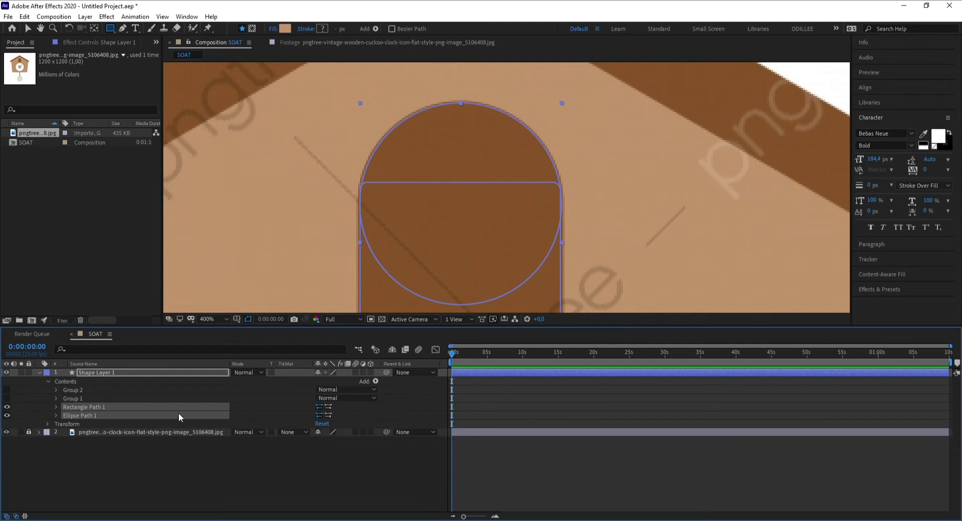
- Group the door rectangle and circle with Ctrl+G and add a Fill sampled from the reference door's brown
key("ctrl+g")
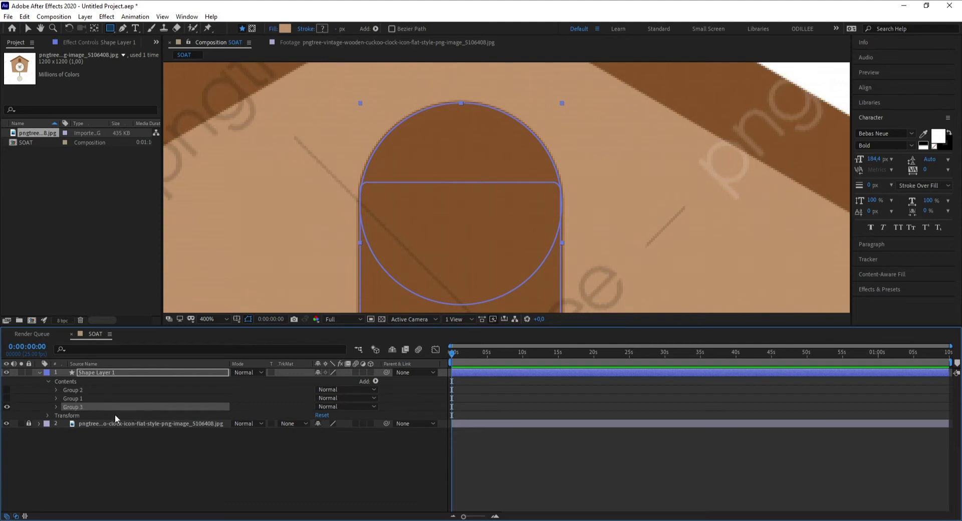
left_click(375, 380)
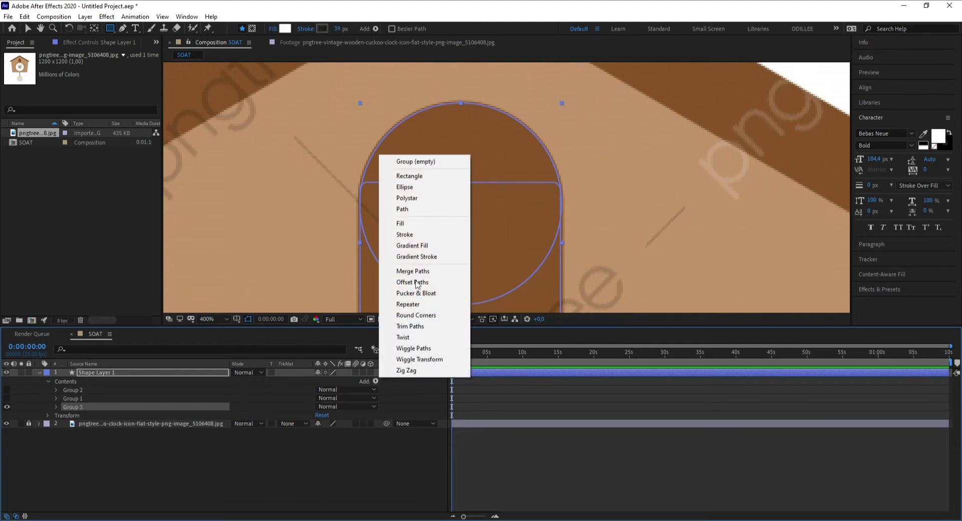
left_click(412, 226)
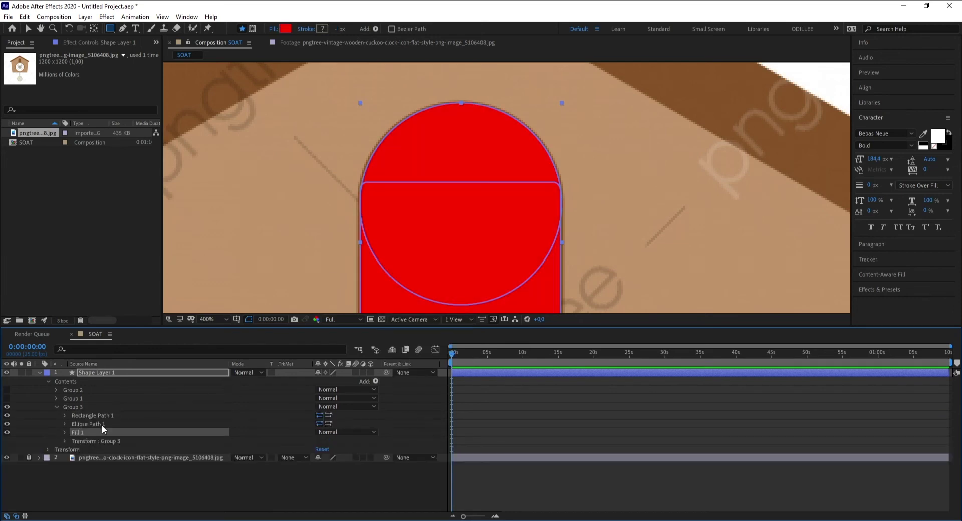
left_click(62, 433)
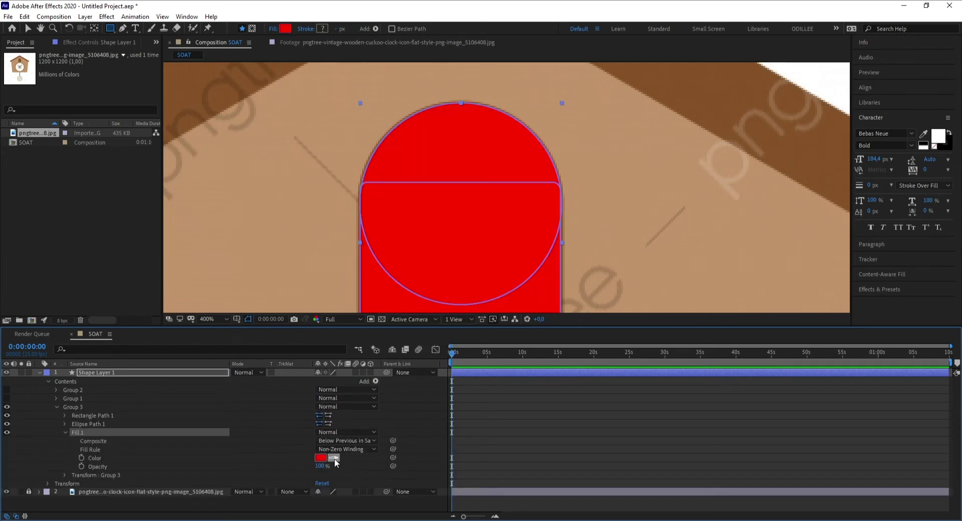
left_click(7, 433)
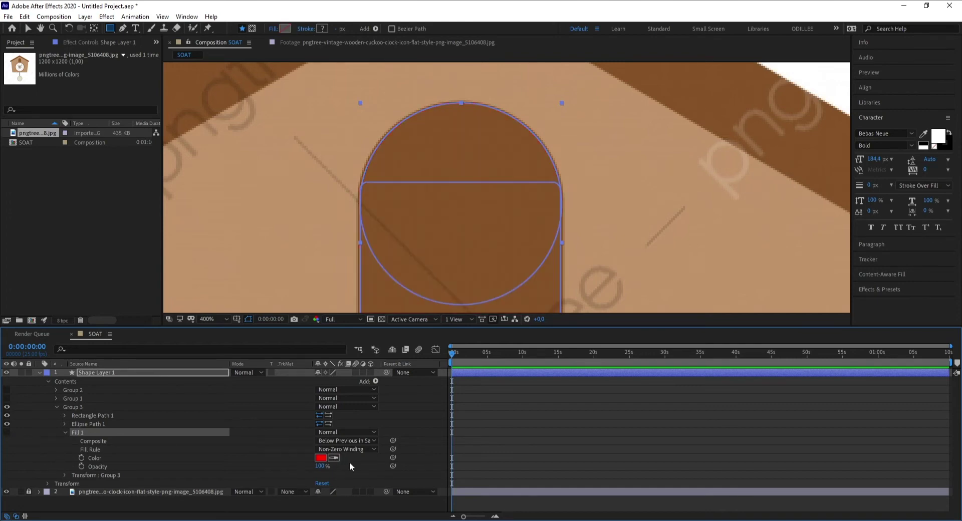
left_click(334, 458)
left_click(484, 221)
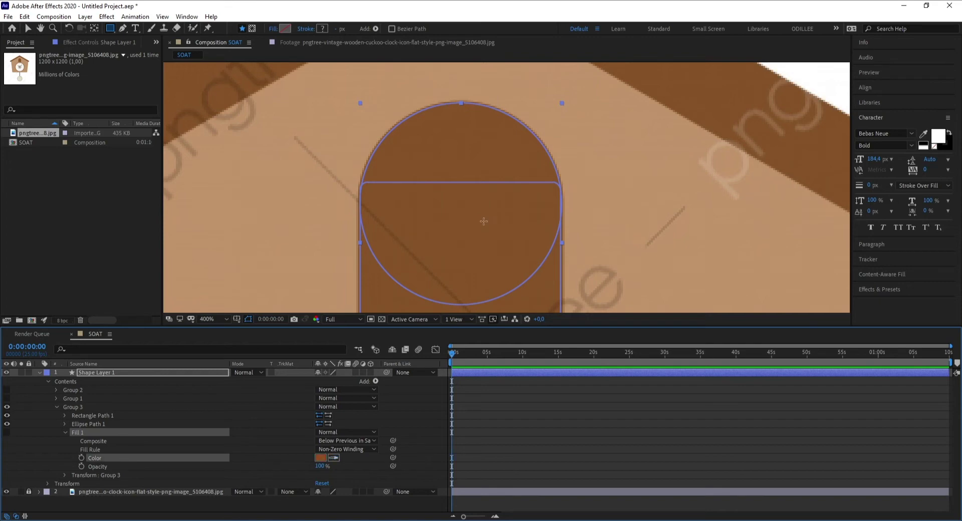
- Toggle the door group's visibility to compare with the reference, then collapse it and pan to the clock face
left_click(64, 433)
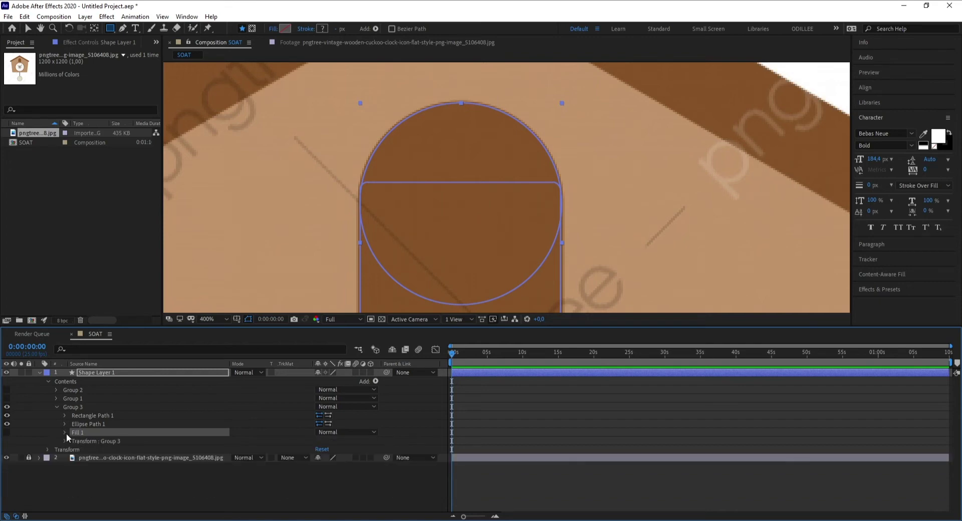
left_click(56, 406)
left_click(72, 408)
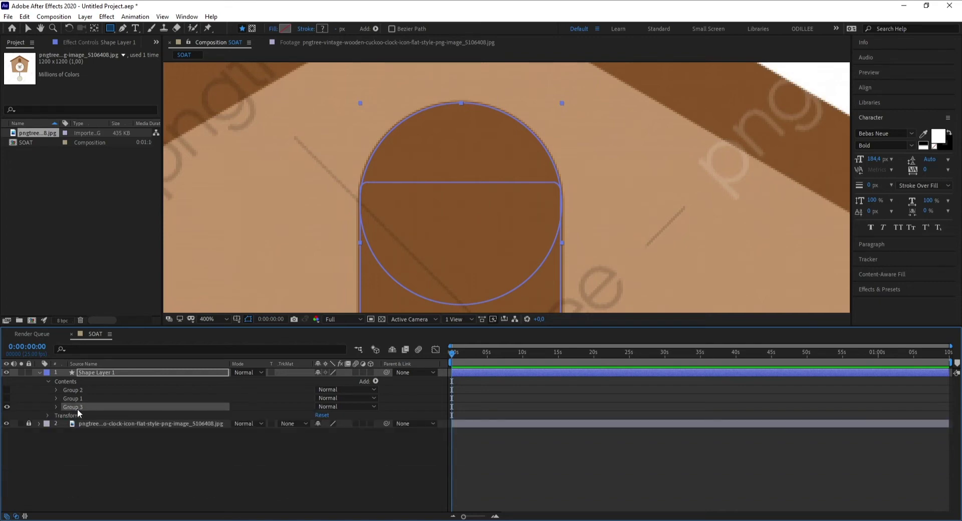
left_click(6, 404)
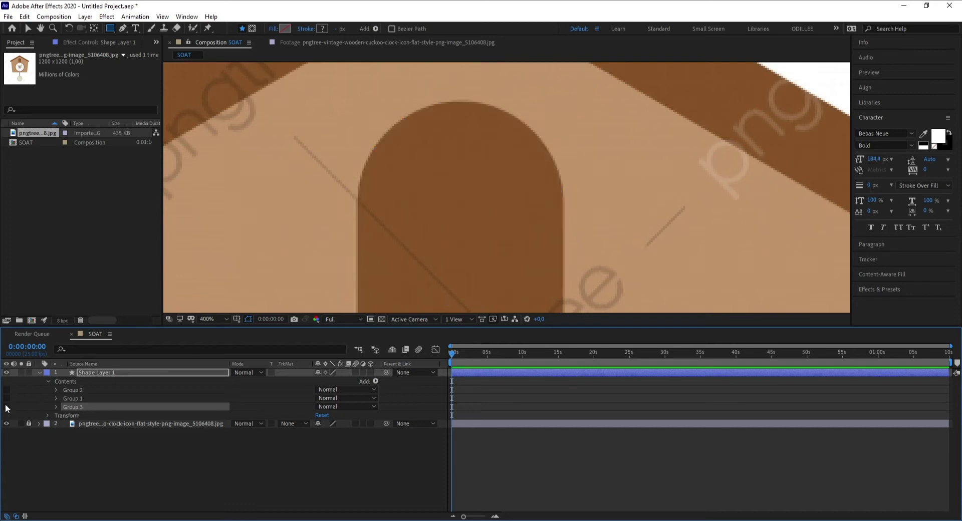
left_click(7, 407)
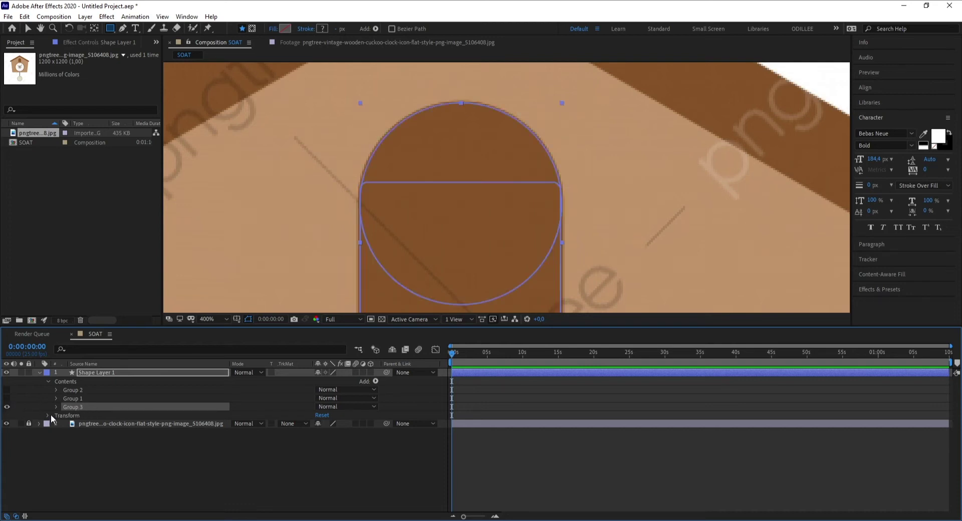
left_click(56, 406)
left_click(75, 433)
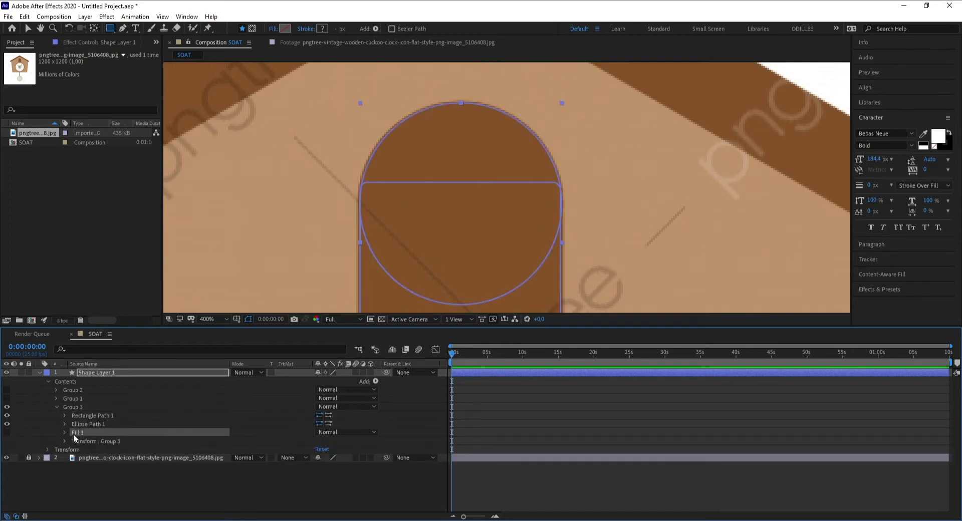
left_click(7, 432)
key("comma")
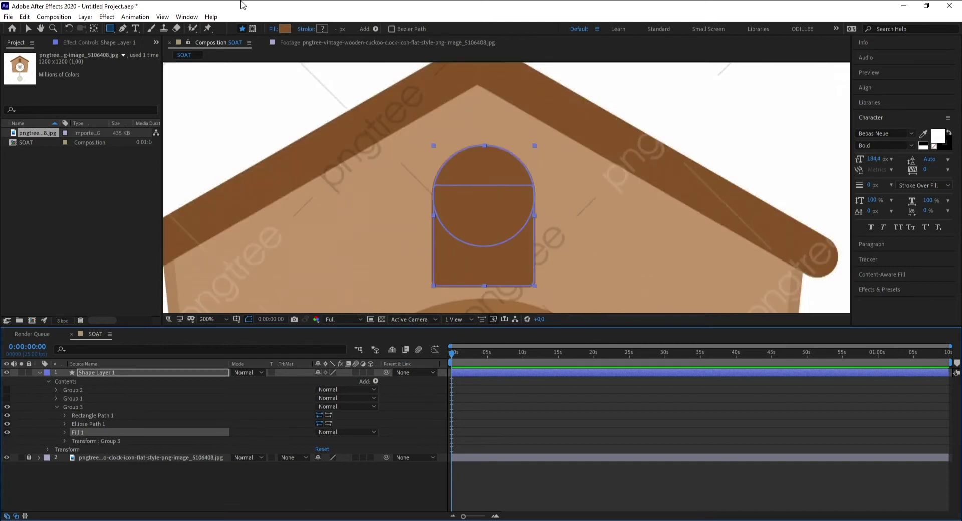
left_click(28, 28)
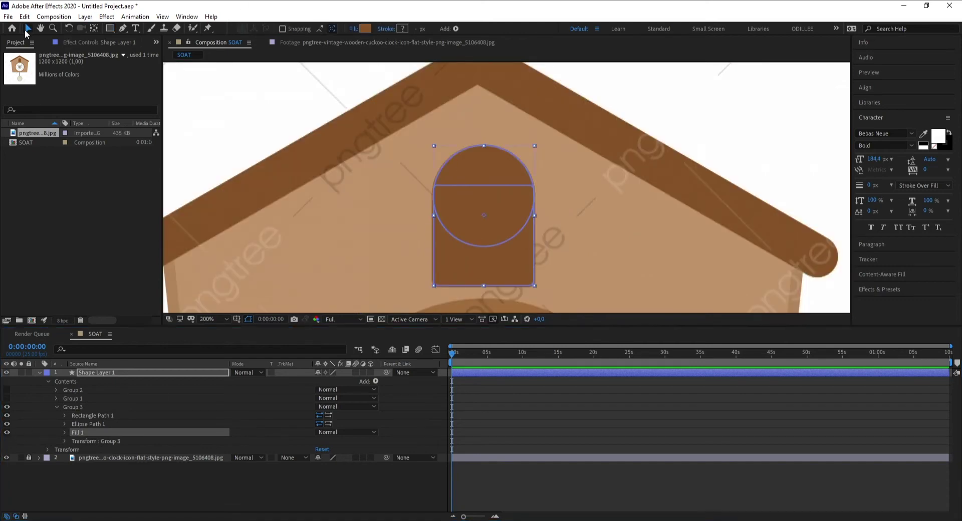
left_click(55, 408)
left_click(69, 406)
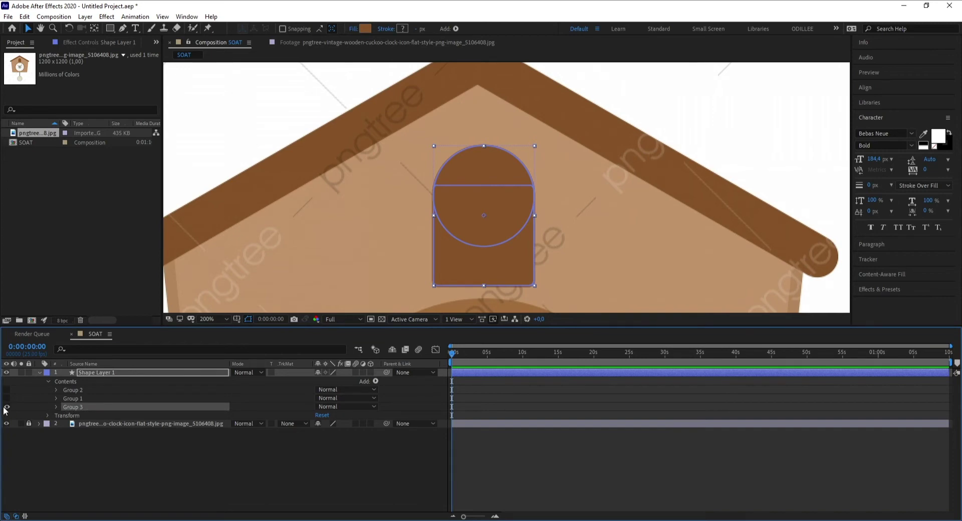
key("h")
scroll(443, 211, "down", 1)
left_click_drag(554, 227, 449, 146)
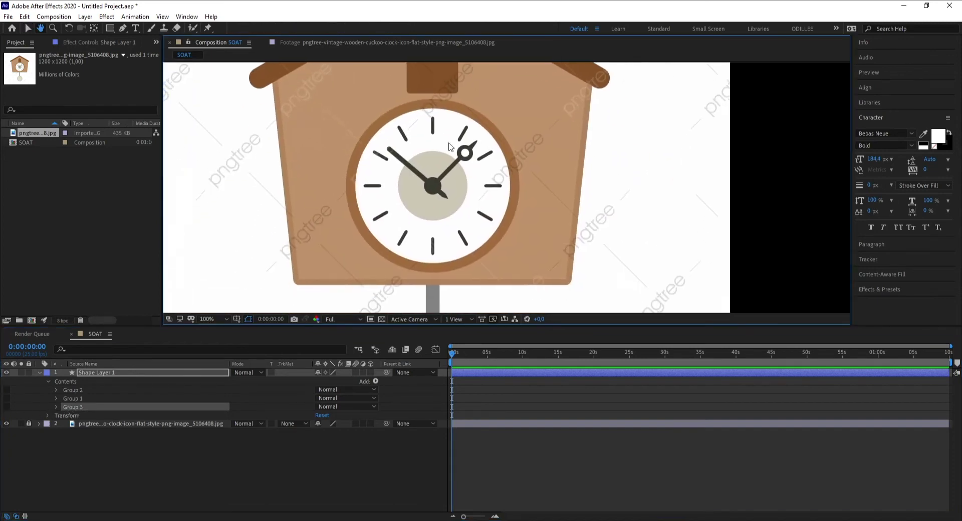
- Add a new Ellipse Path to the shape layer
key("v")
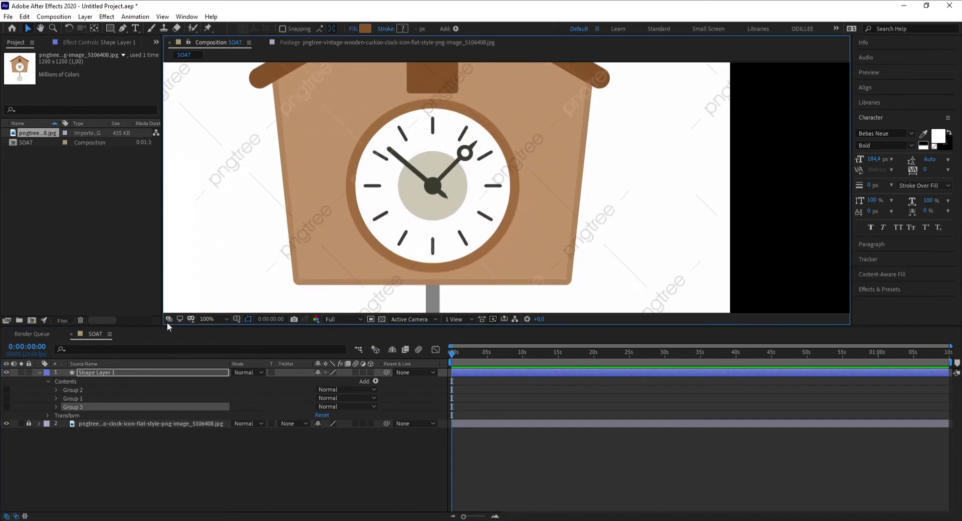
left_click(88, 435)
left_click(92, 373)
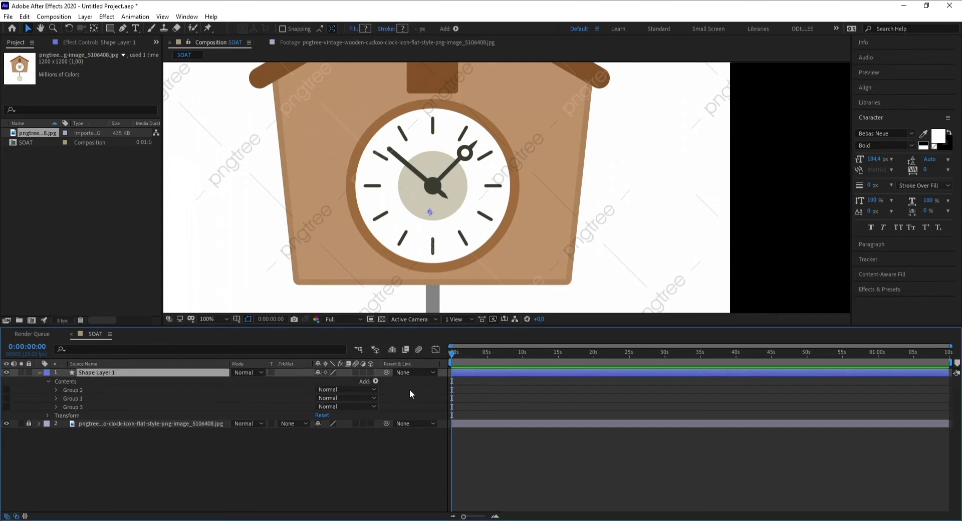
left_click(375, 381)
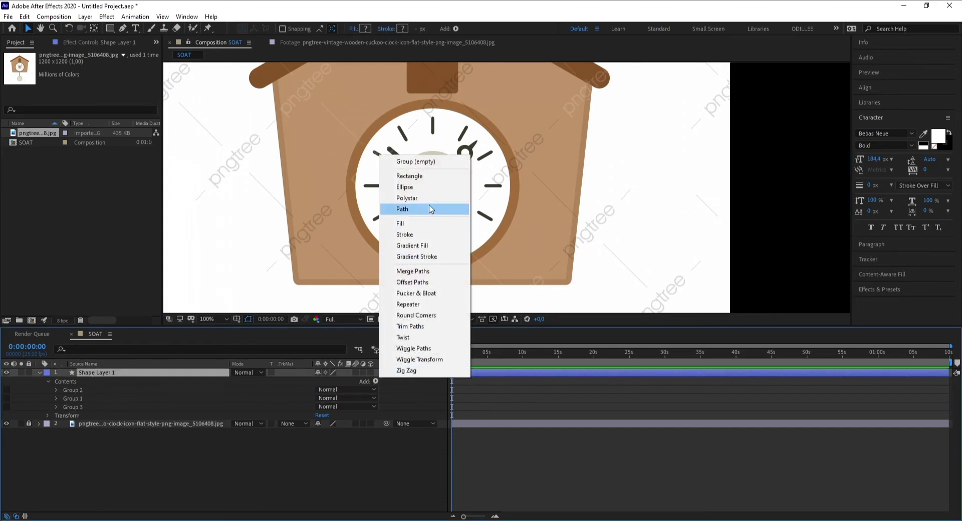
left_click(417, 189)
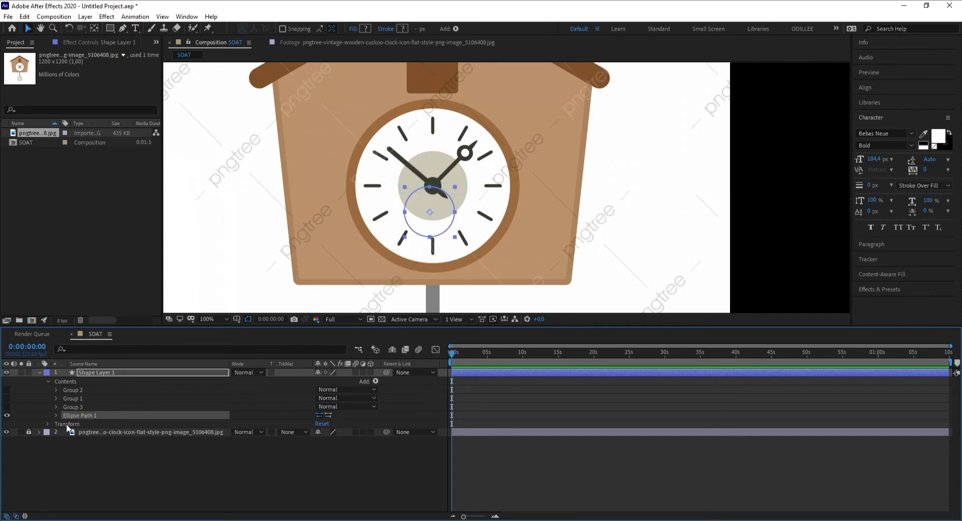
left_click(55, 415)
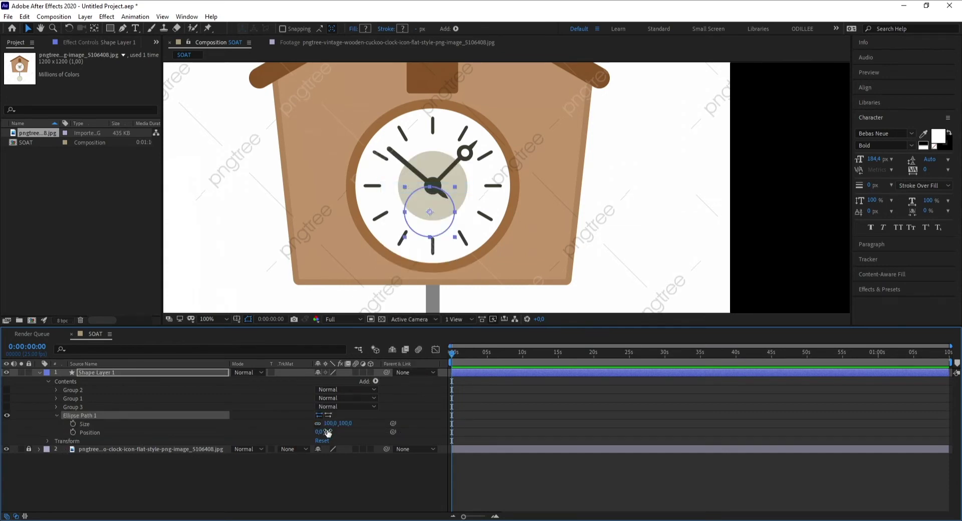
- Position the ellipse over the clock's centre plate and size it to 138 × 138
left_click_drag(328, 433, 295, 436)
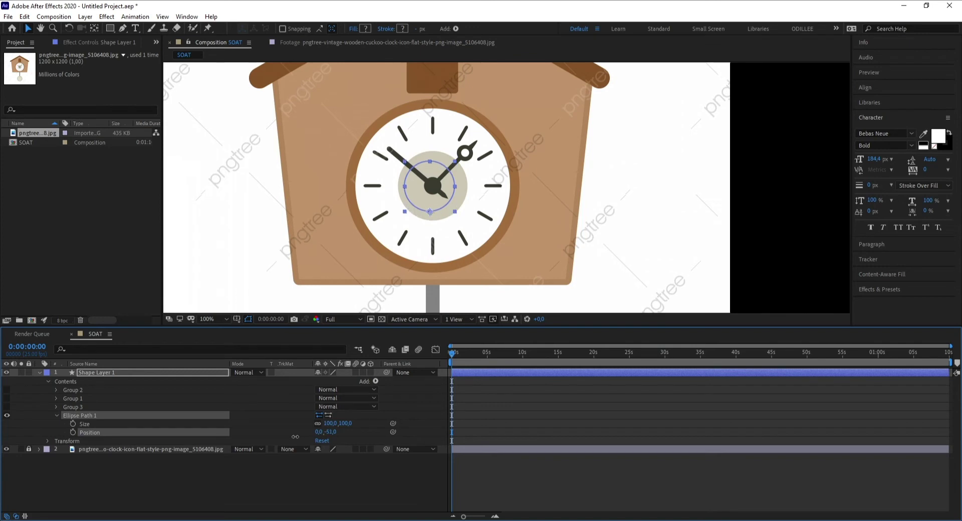
scroll(414, 198, "up", 2)
scroll(322, 208, "up", 1)
scroll(561, 213, "up", 1)
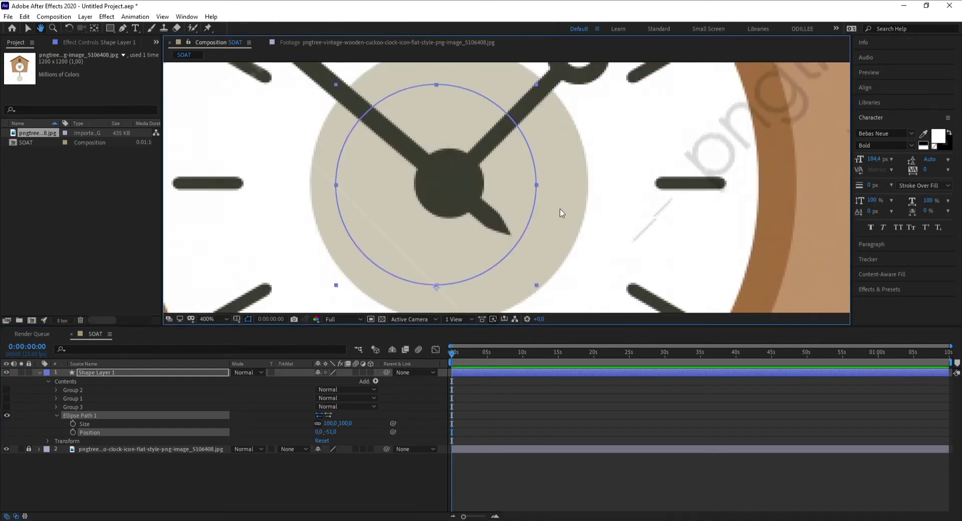
key("v")
left_click_drag(318, 431, 521, 421)
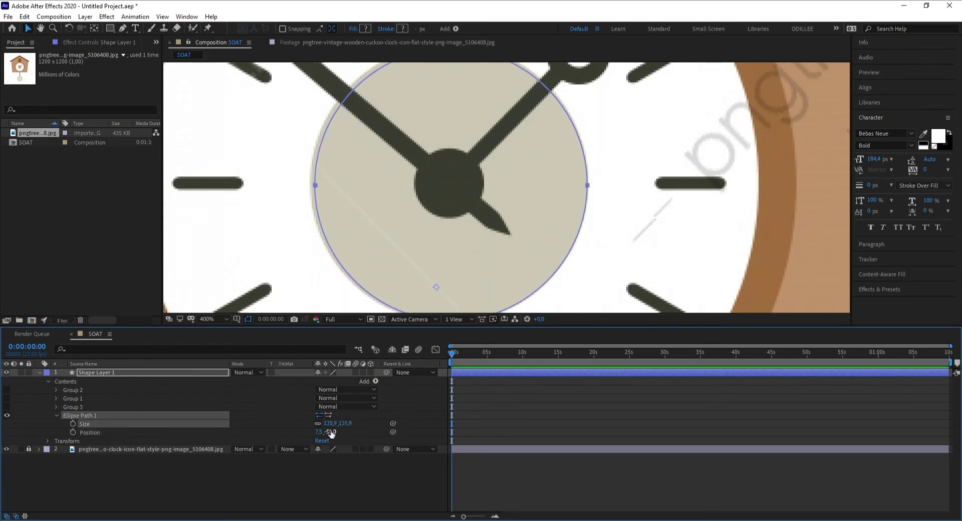
left_click_drag(330, 433, 322, 432)
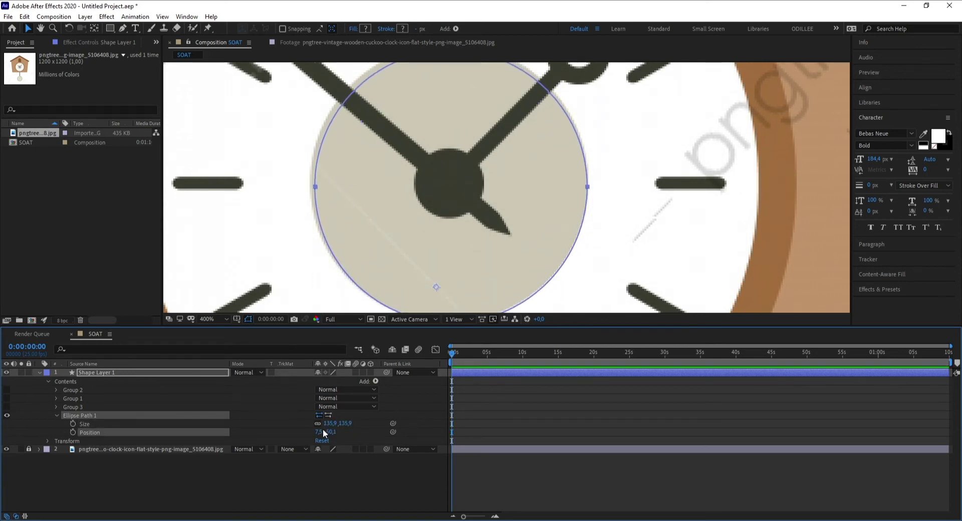
left_click_drag(323, 431, 330, 432)
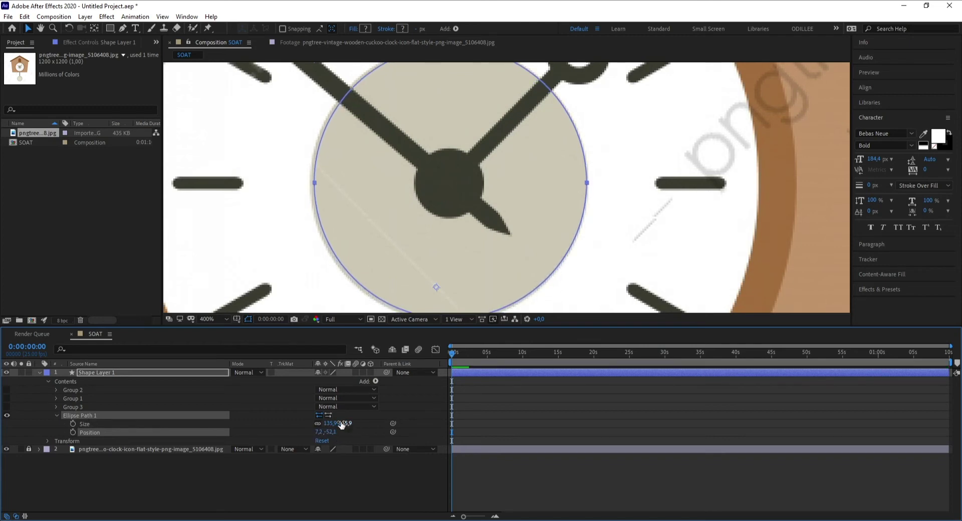
left_click_drag(340, 425, 346, 425)
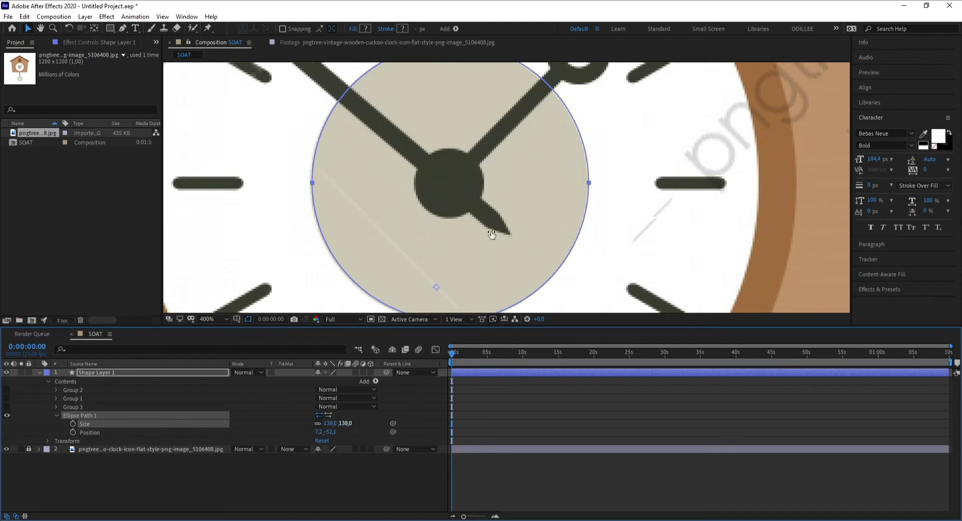
left_click_drag(492, 234, 461, 202)
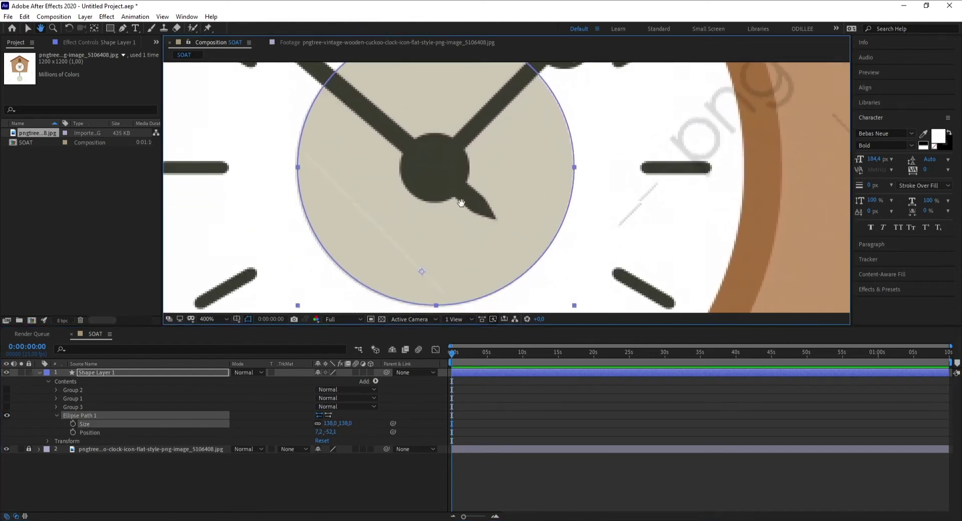
key("comma")
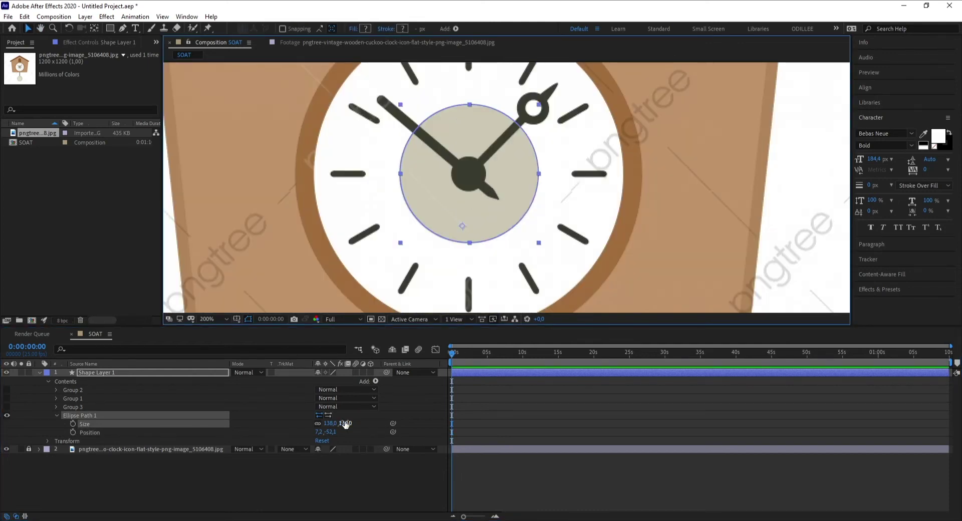
left_click(56, 416)
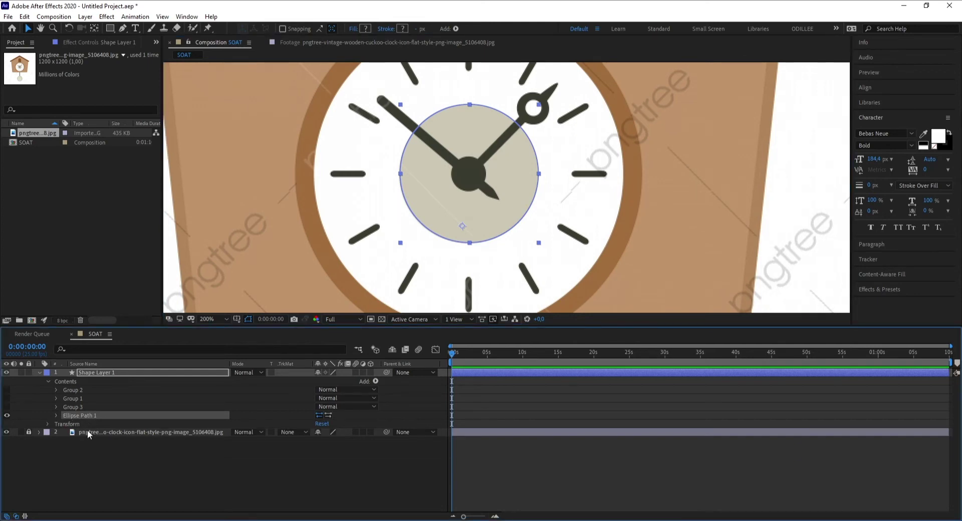
- Duplicate the centre ellipse, enlarge the copy to 328 to match the dial, and group it as Group 4
key("ctrl+d")
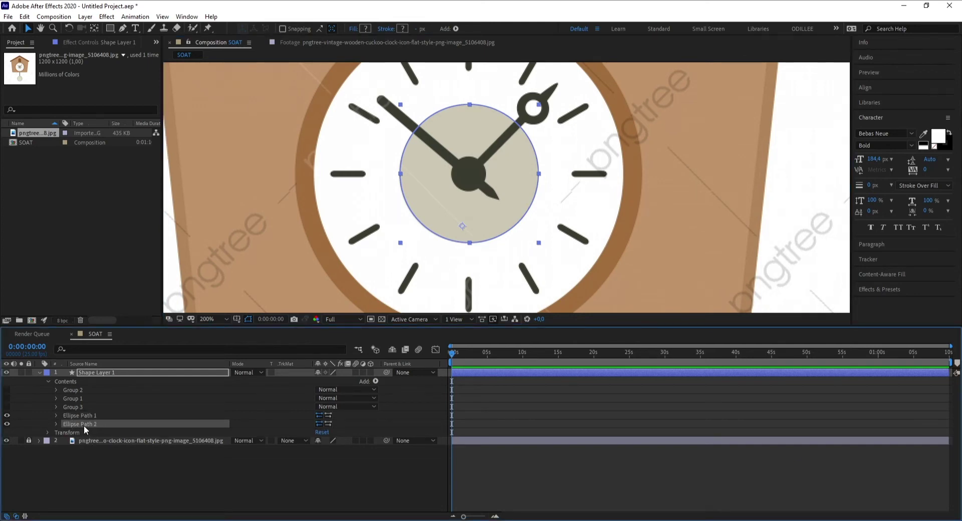
left_click(55, 424)
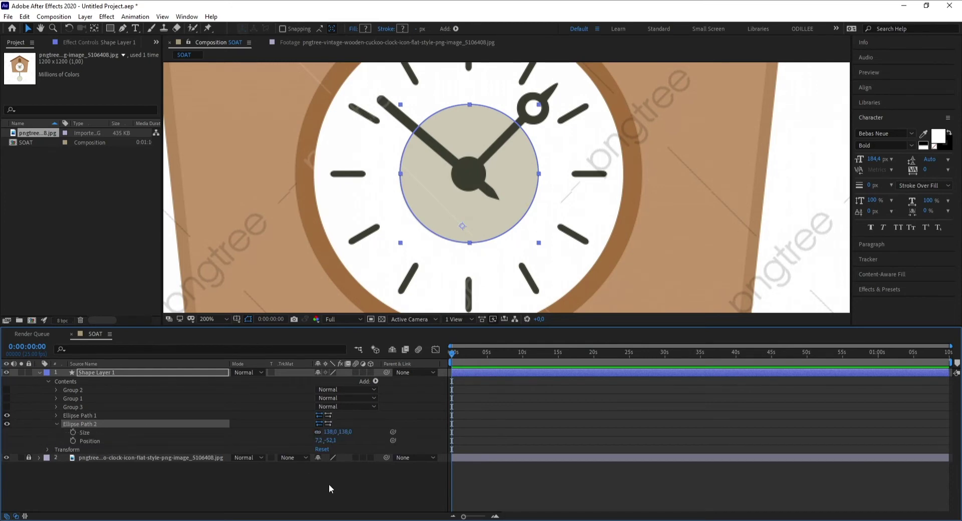
left_click_drag(343, 432, 446, 438)
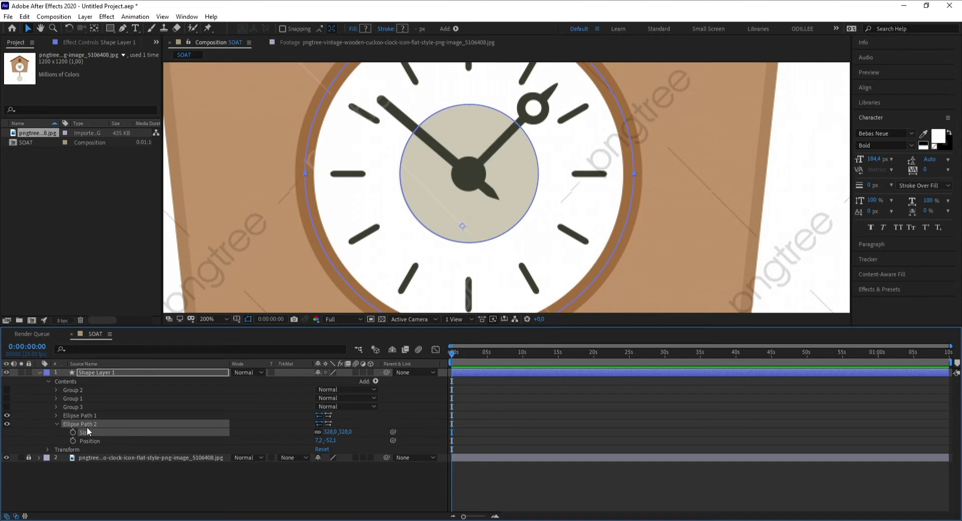
key("ctrl+g")
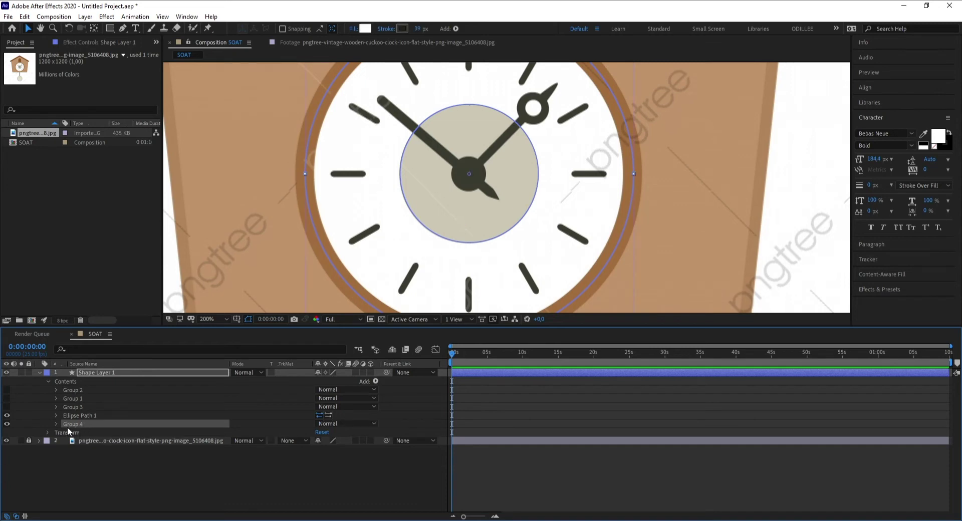
- Add a brown stroke sampled from the rim to Group 4, 21,7 px wide
left_click(56, 424)
left_click(375, 381)
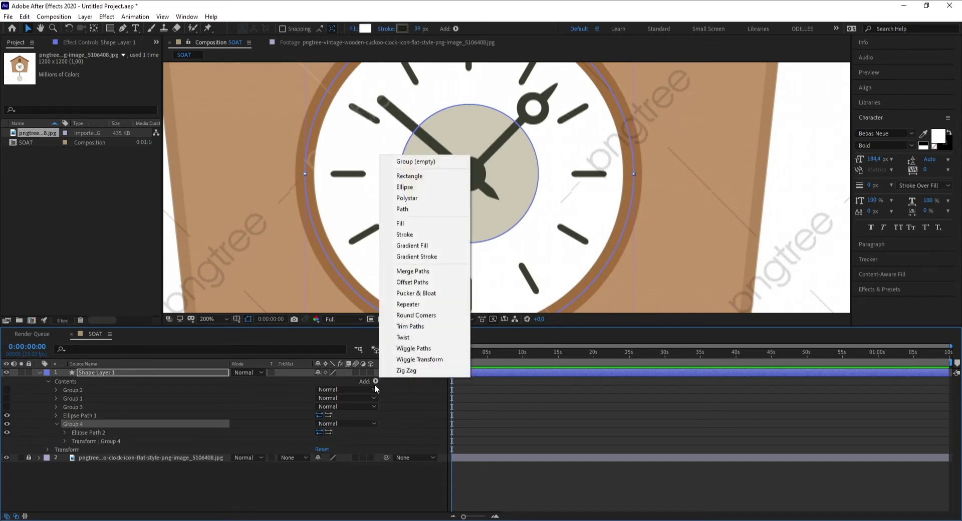
left_click(405, 234)
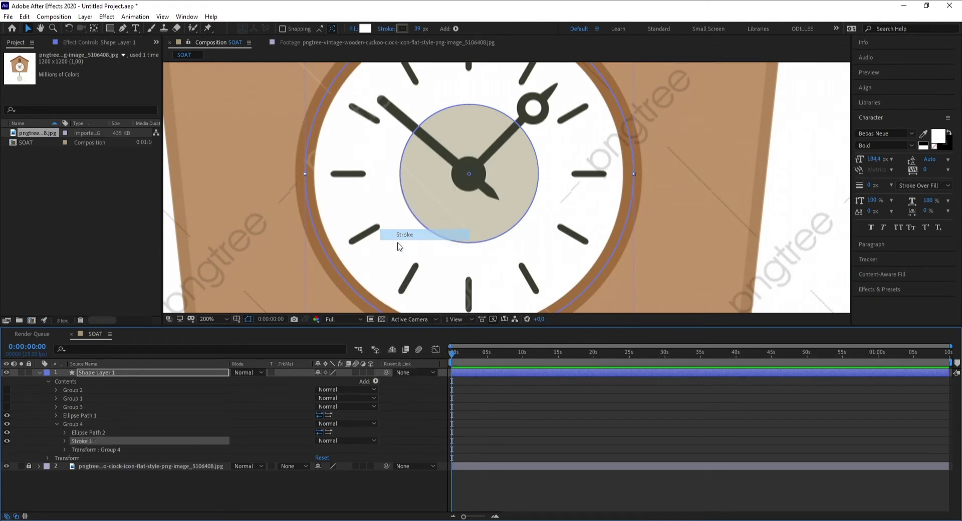
left_click(63, 441)
scroll(181, 459, "down", 1)
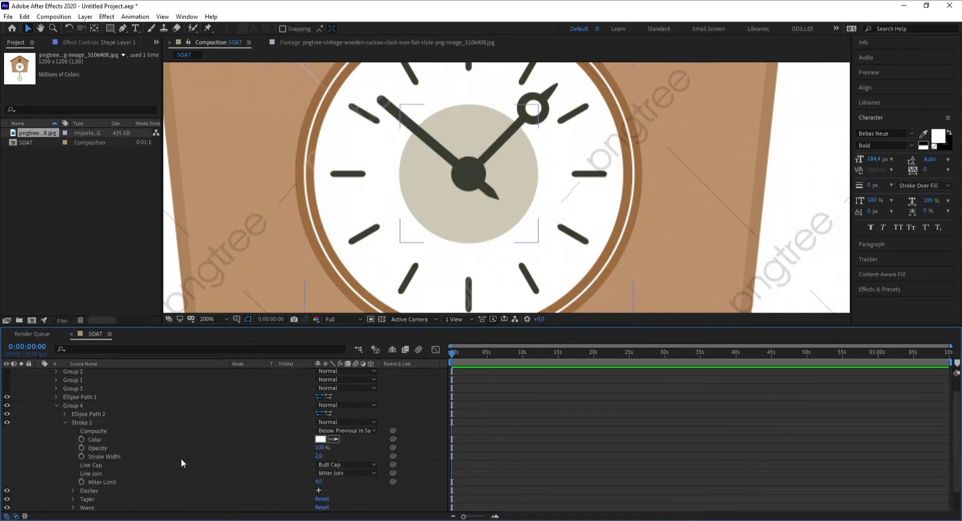
left_click(334, 439)
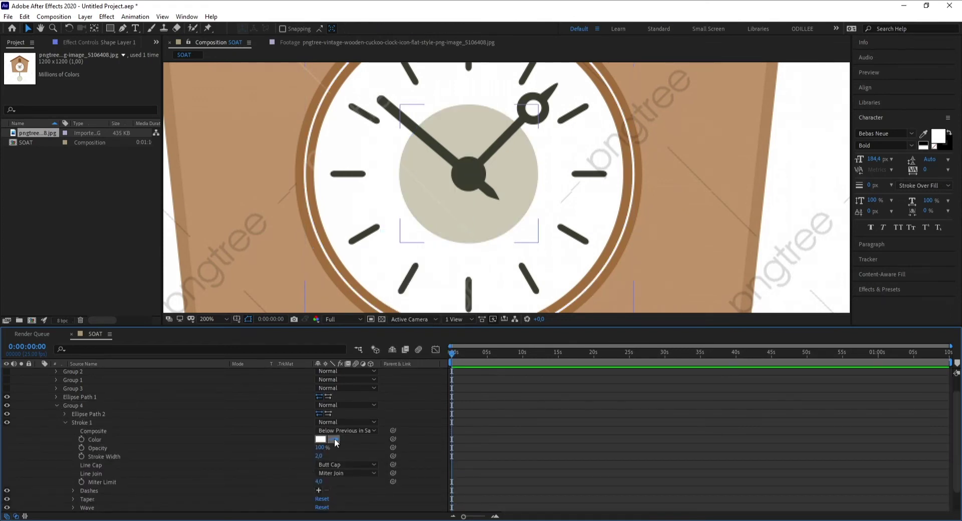
left_click(322, 121)
left_click_drag(319, 456, 260, 457)
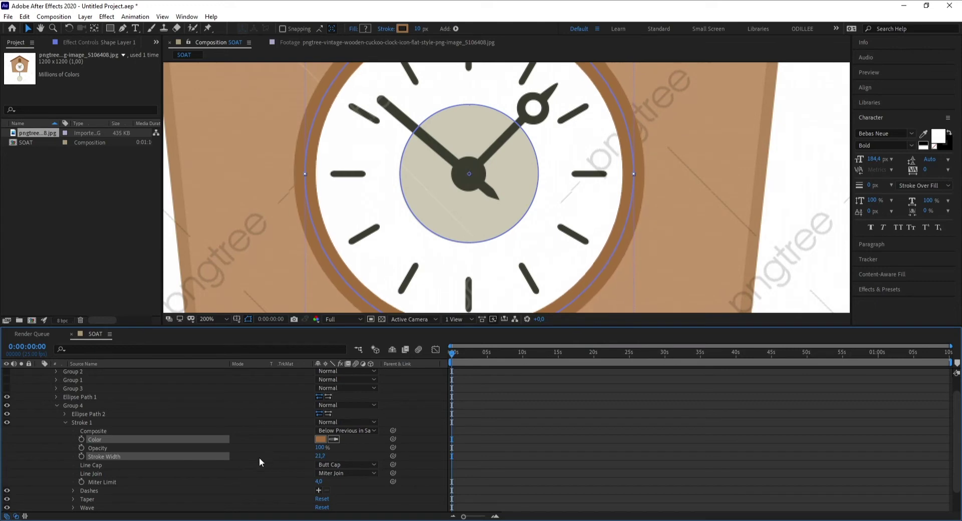
left_click(66, 424)
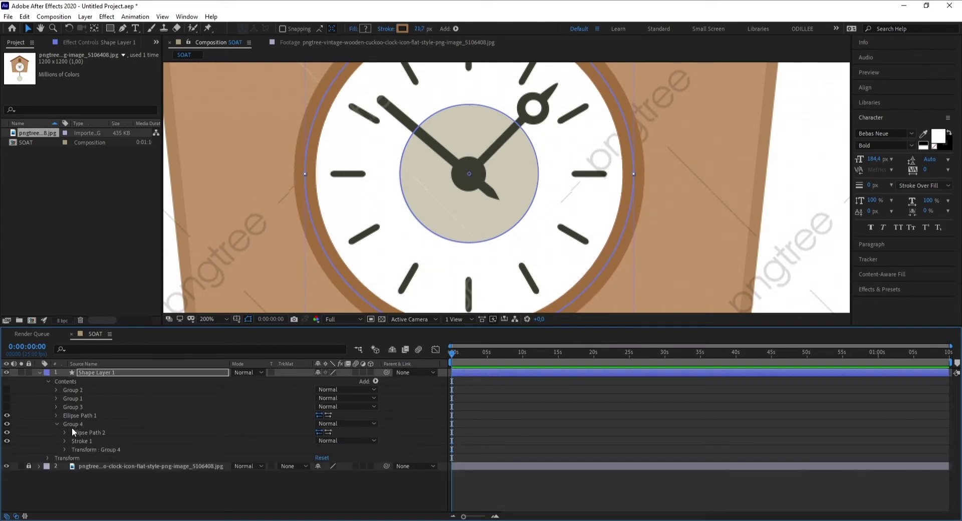
- Add a white Fill to Group 4 so the clock dial shows white
left_click(72, 424)
left_click(375, 381)
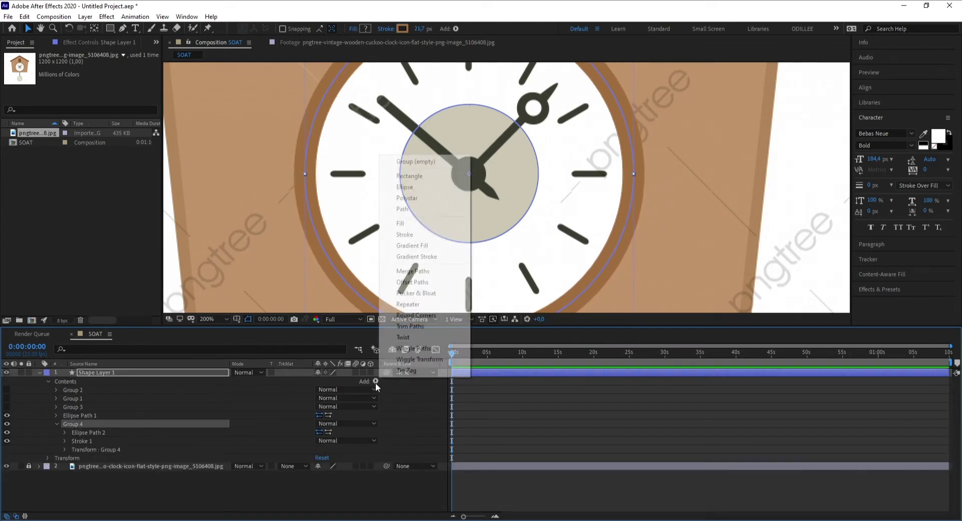
left_click(412, 226)
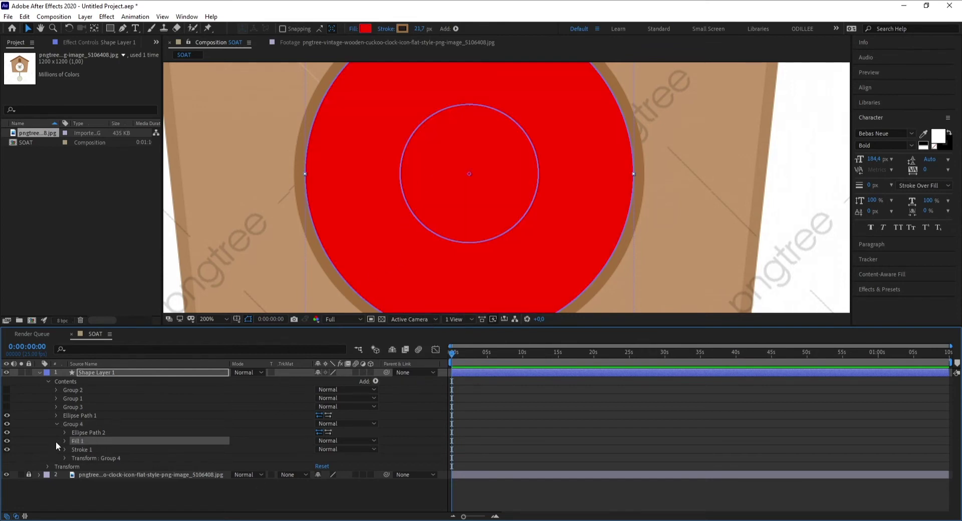
left_click(64, 441)
left_click(320, 466)
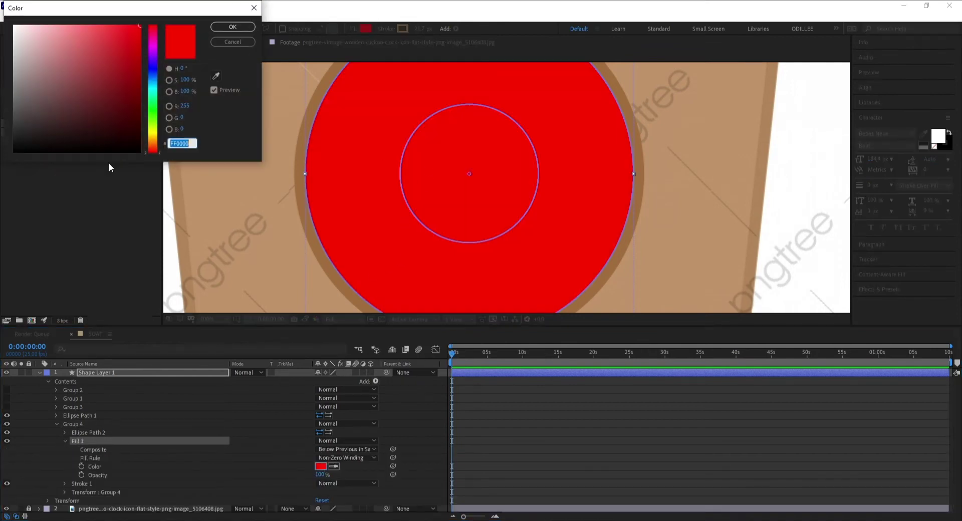
left_click_drag(73, 117, 14, 25)
left_click(233, 26)
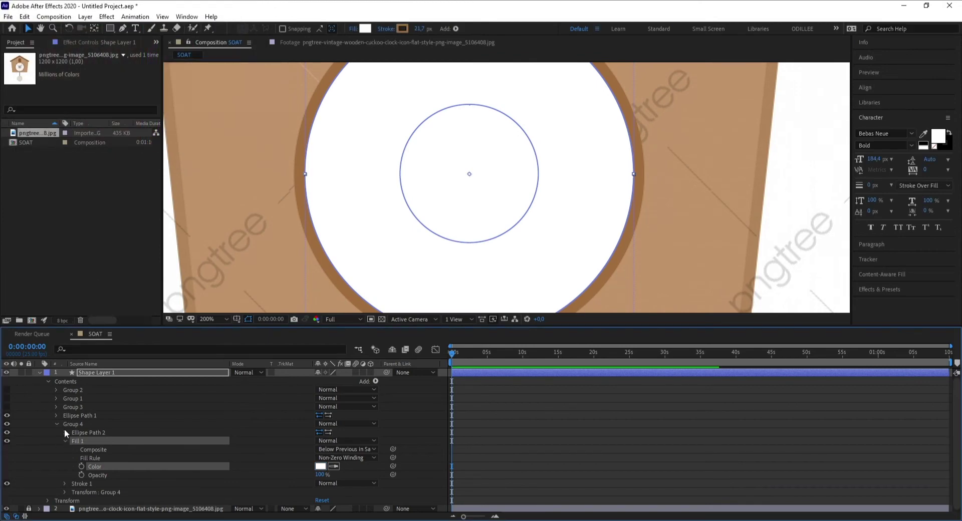
left_click(56, 423)
- Select the centre ellipse path and hide the white clock face to reveal the reference disc
left_click(78, 424)
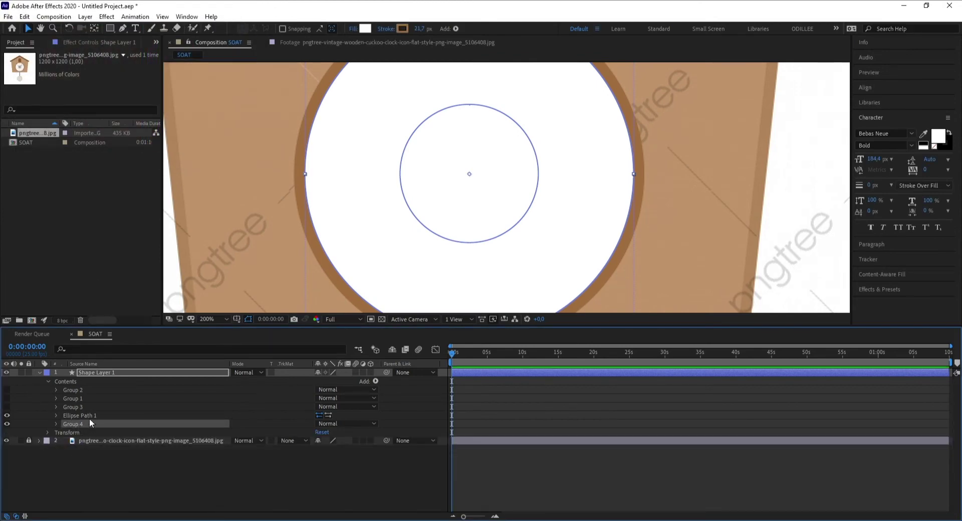
left_click(87, 416)
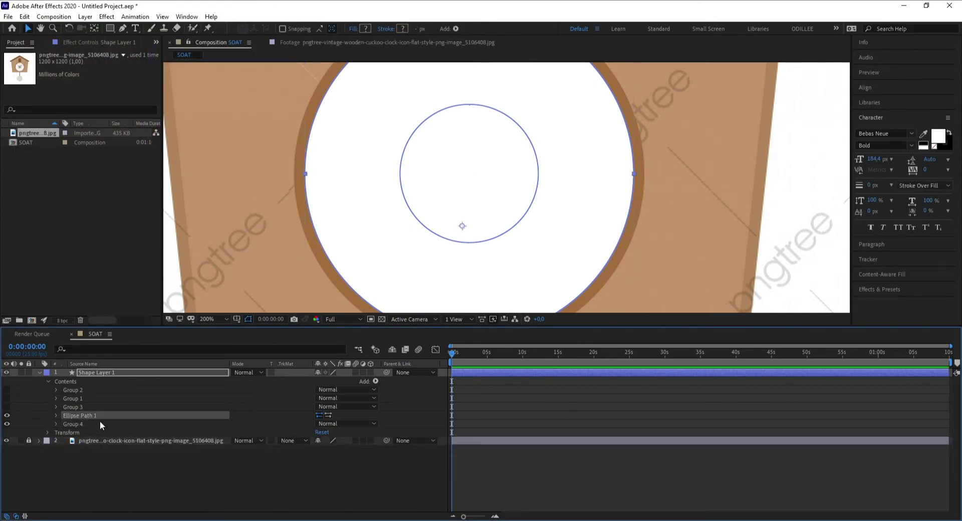
left_click(76, 424)
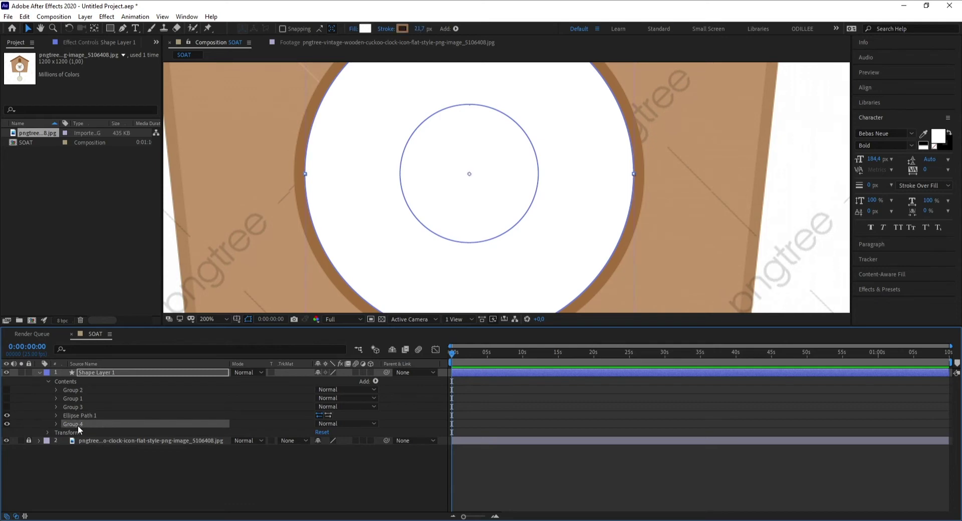
left_click(7, 424)
left_click(6, 424)
left_click(88, 416)
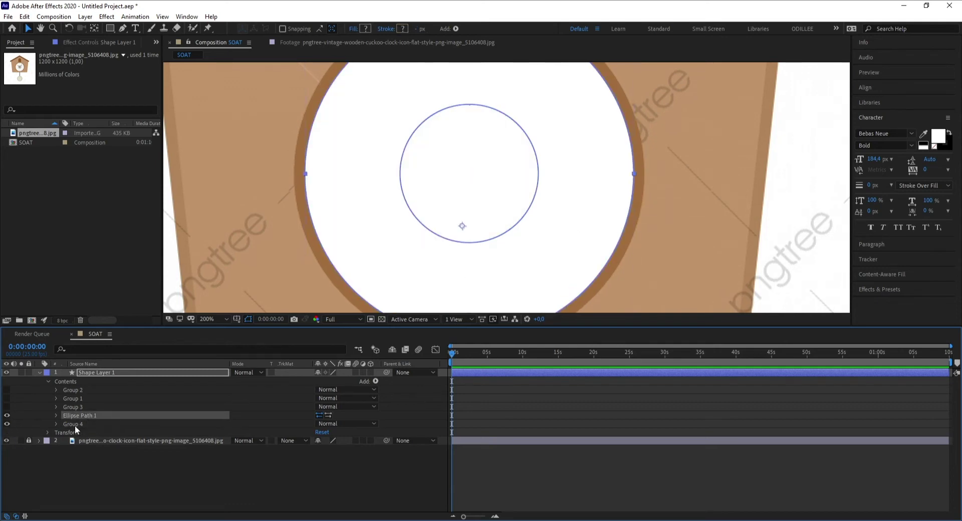
left_click(7, 424)
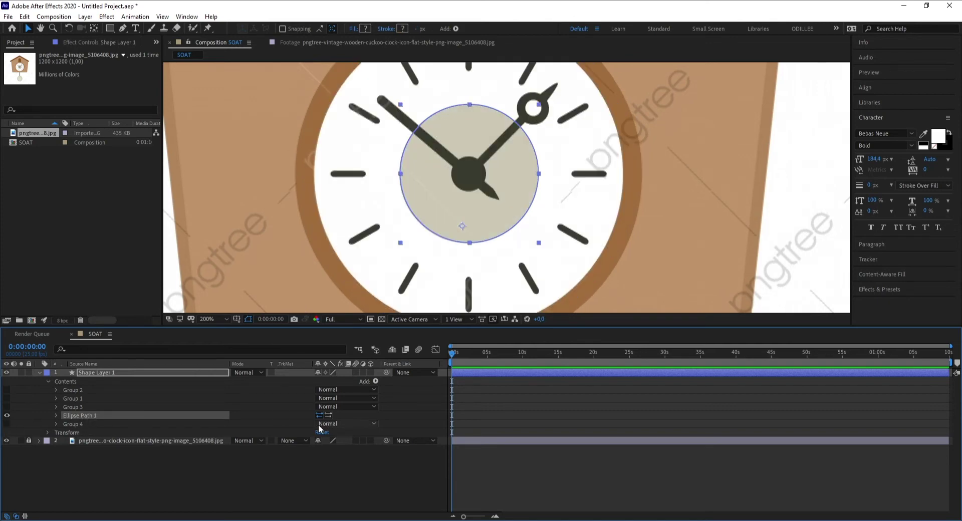
- Add a Fill to the centre disc and eyedrop the reference's cream colour into it
left_click(374, 382)
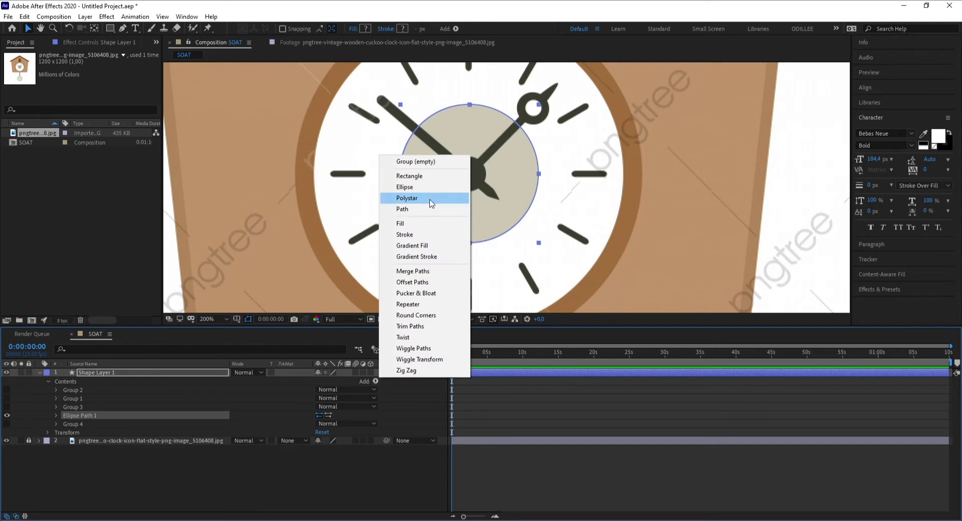
left_click(415, 224)
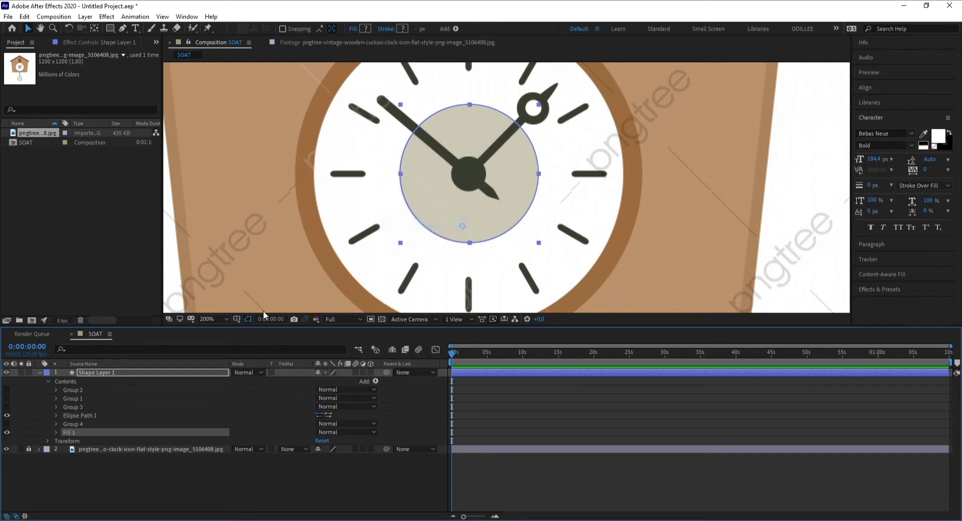
left_click(56, 432)
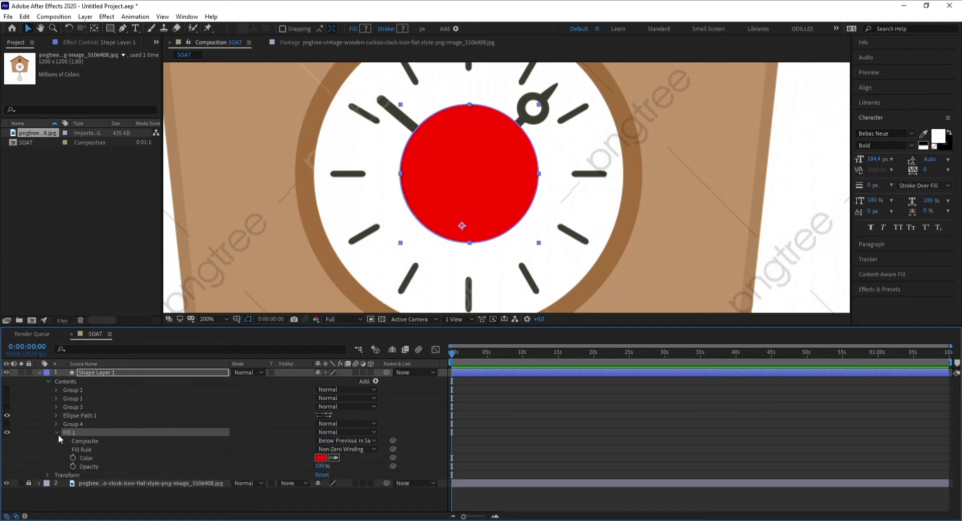
left_click(6, 433)
left_click(335, 457)
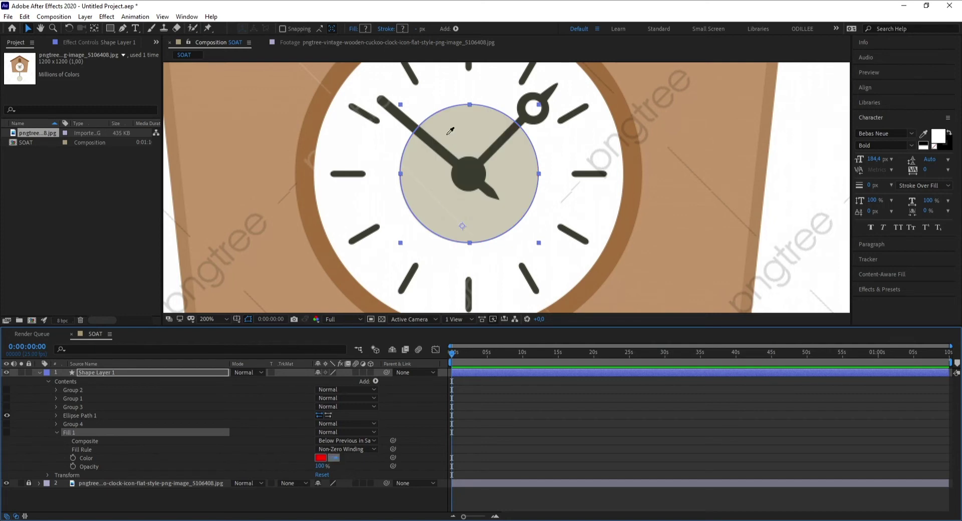
left_click(372, 202)
left_click(56, 433)
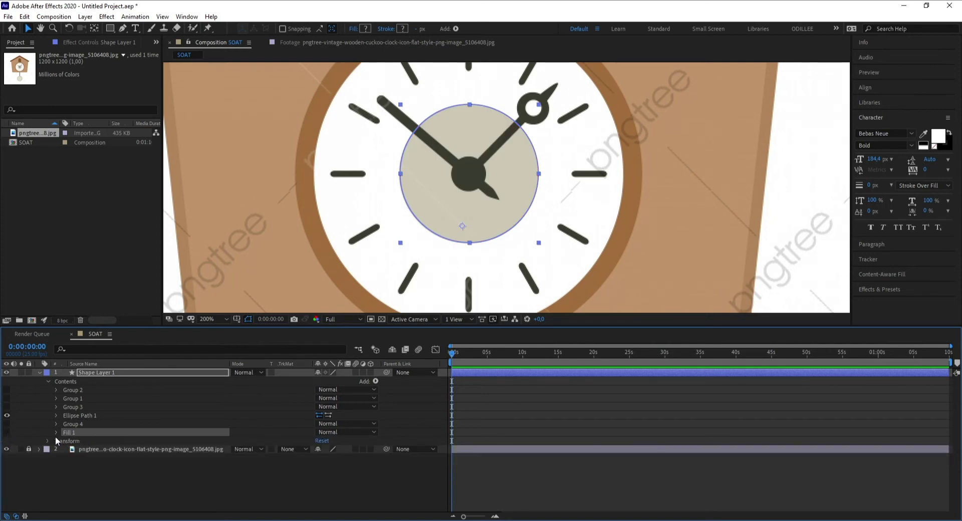
- Turn the cream fill back on and group it with Ellipse Path 1 as Group 5
left_click(6, 424)
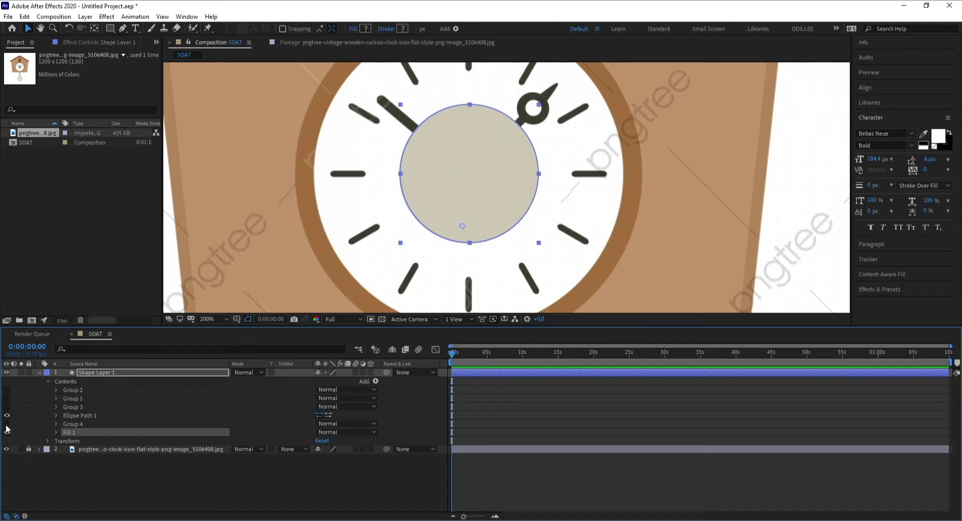
left_click(81, 415, "ctrl")
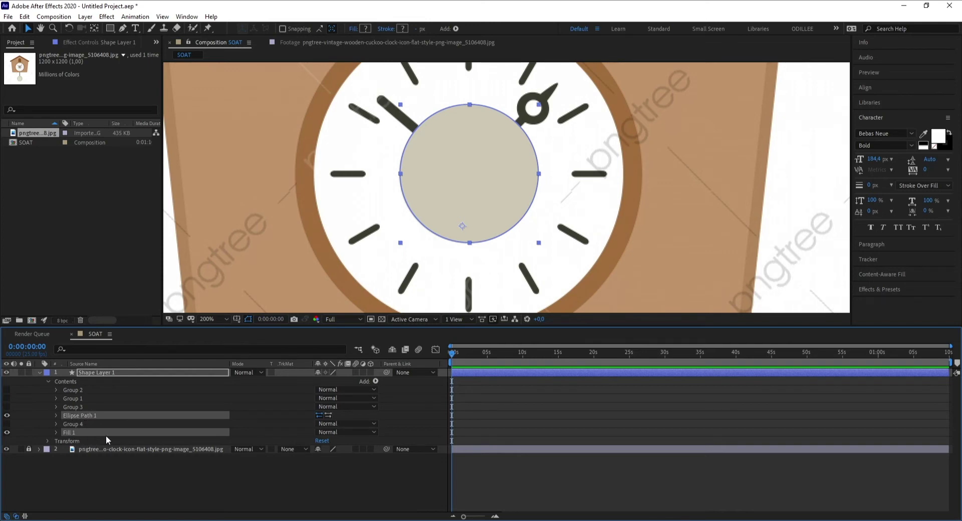
key("ctrl+g")
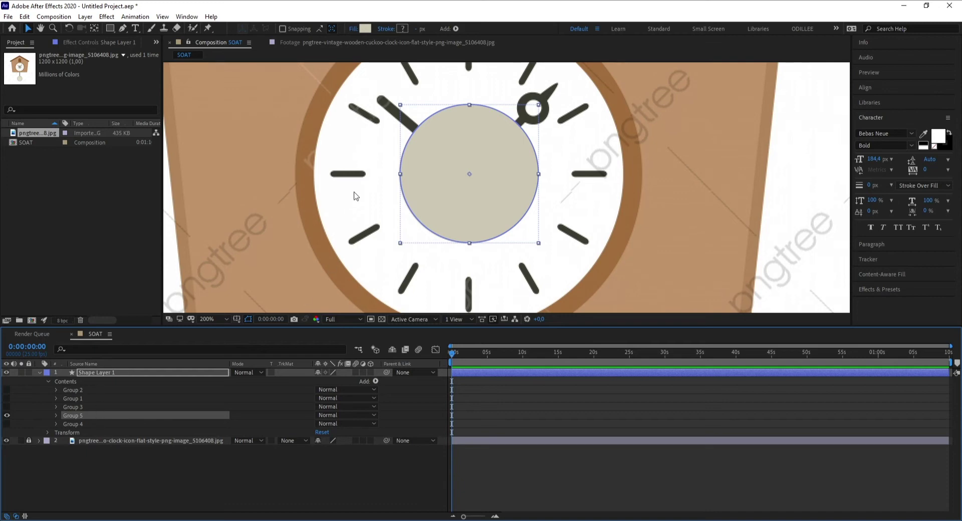
- Drag Group 4's Fill 1 below Stroke 1 so the brown rim draws on top, then hide the face
key("comma")
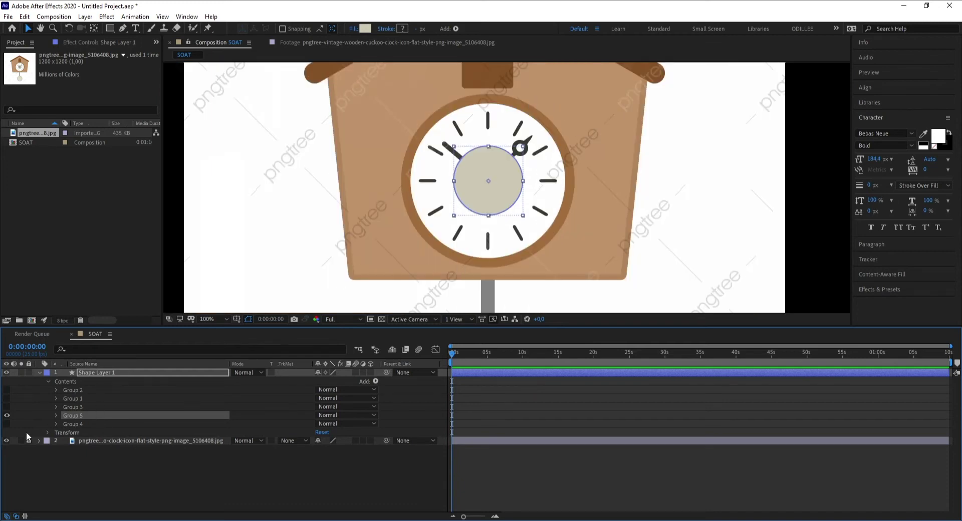
left_click(7, 424)
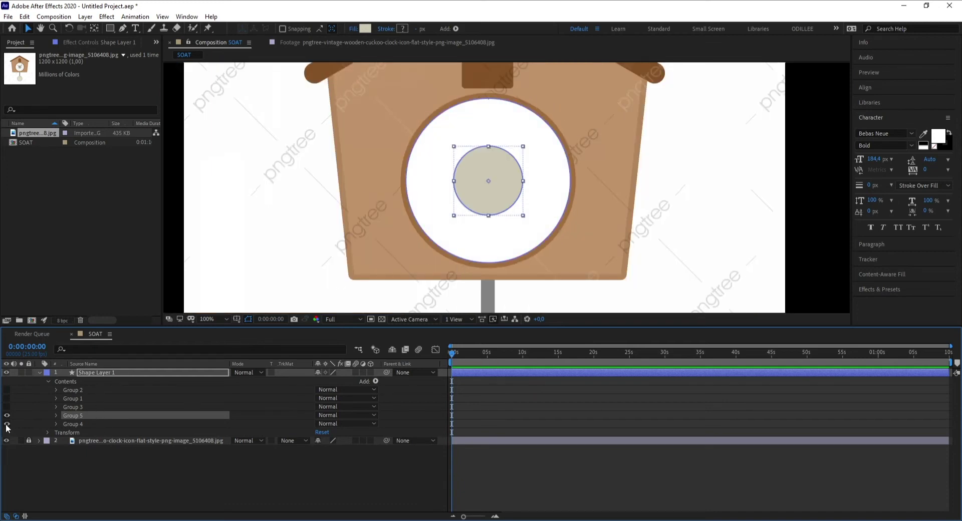
key("period")
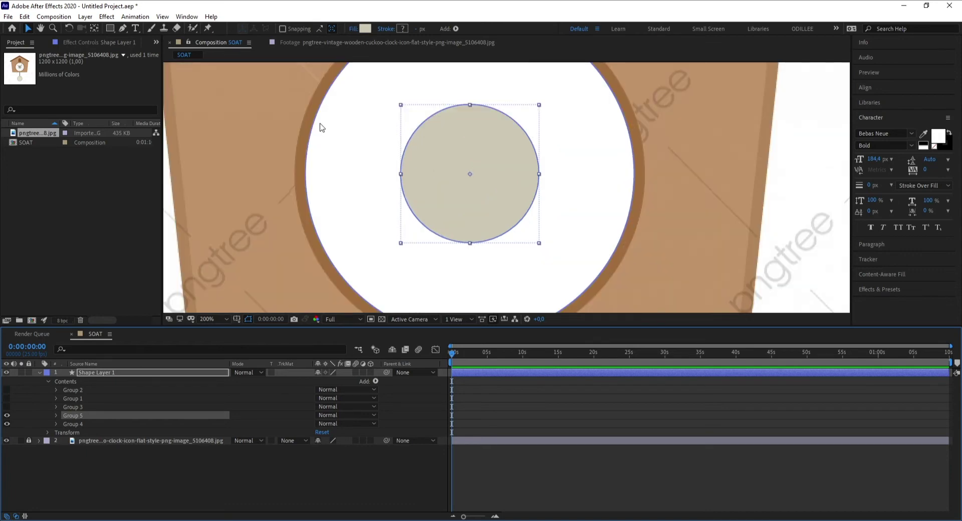
left_click(54, 424)
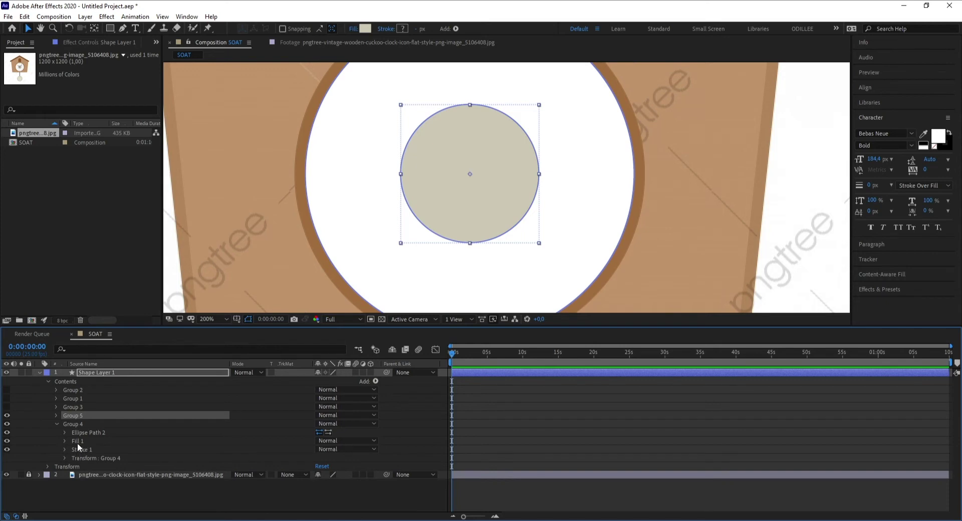
left_click_drag(77, 443, 83, 452)
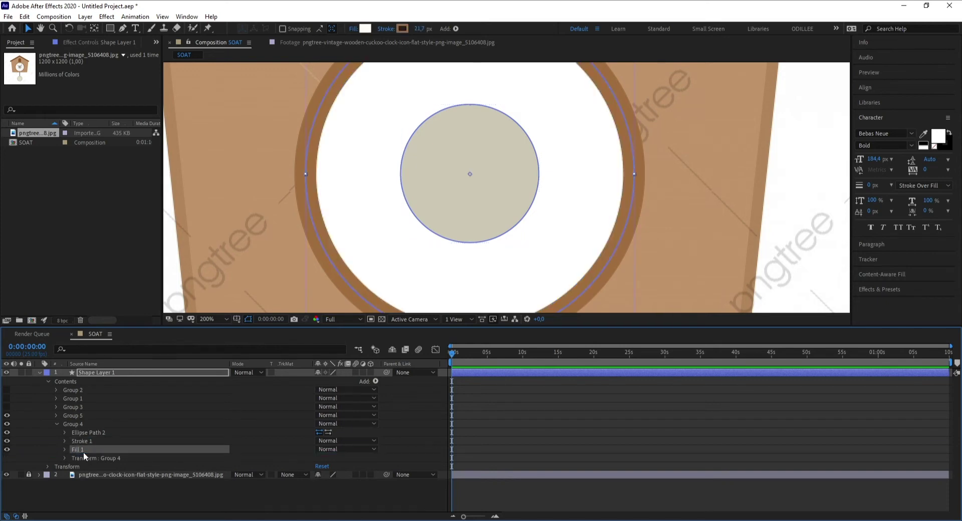
left_click(57, 424)
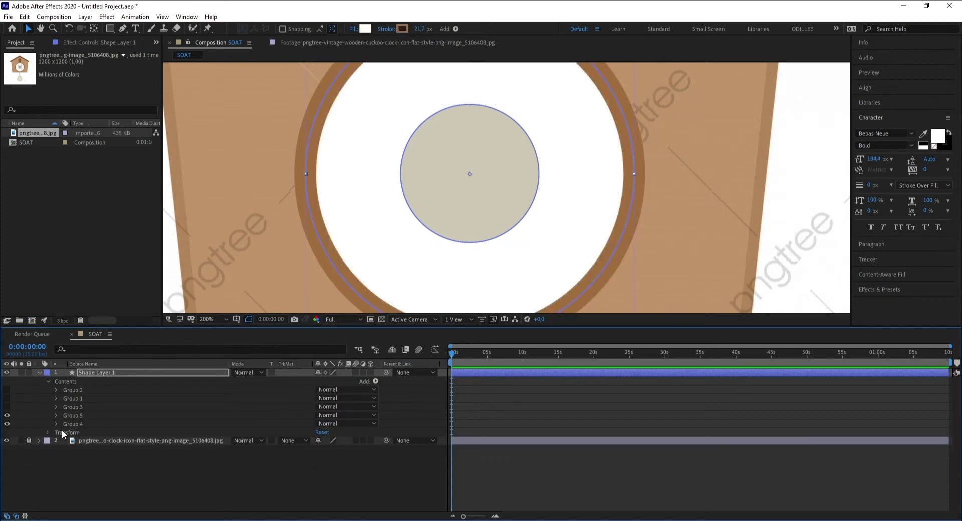
left_click(6, 423)
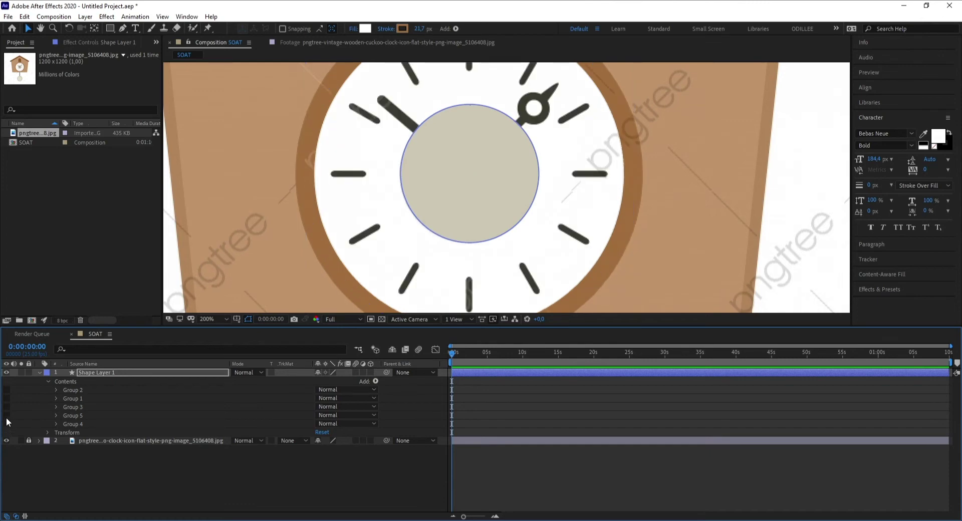
- Hide the centre disc Group 5, select Shape Layer 1 and pick the Pen tool
left_click(6, 416)
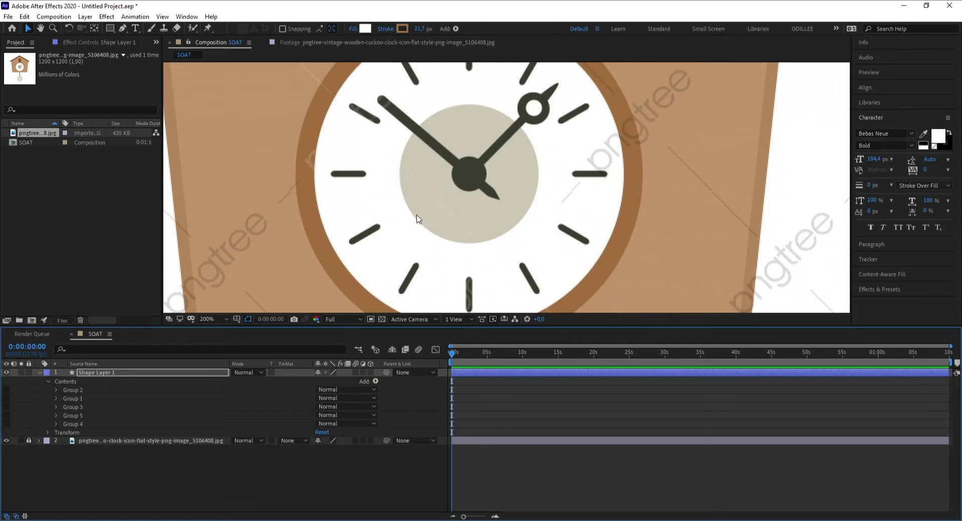
left_click(94, 372)
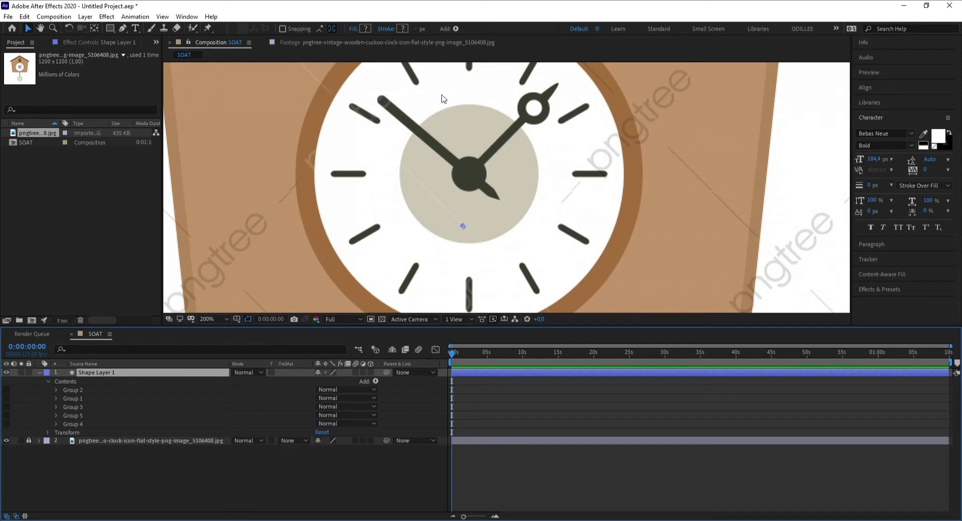
scroll(534, 107, "down", 2)
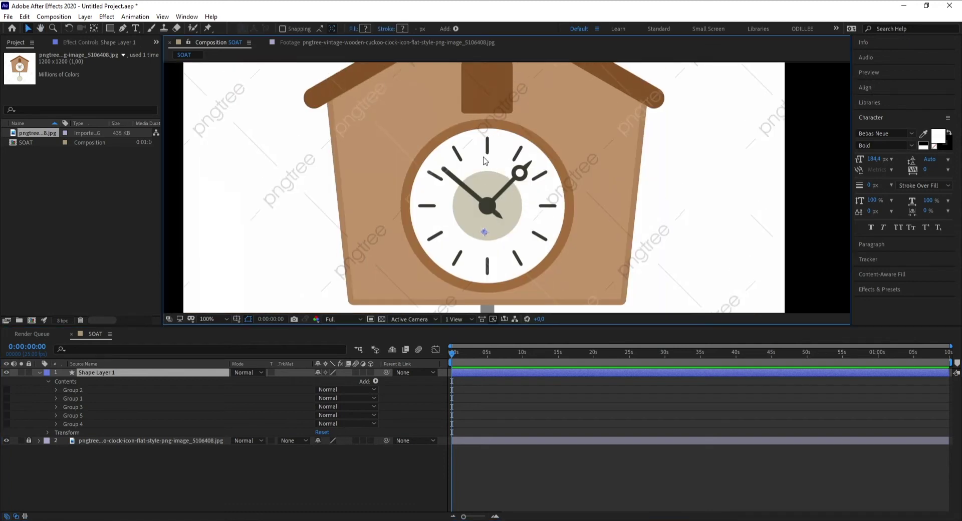
scroll(489, 157, "up", 2)
scroll(476, 157, "up", 1)
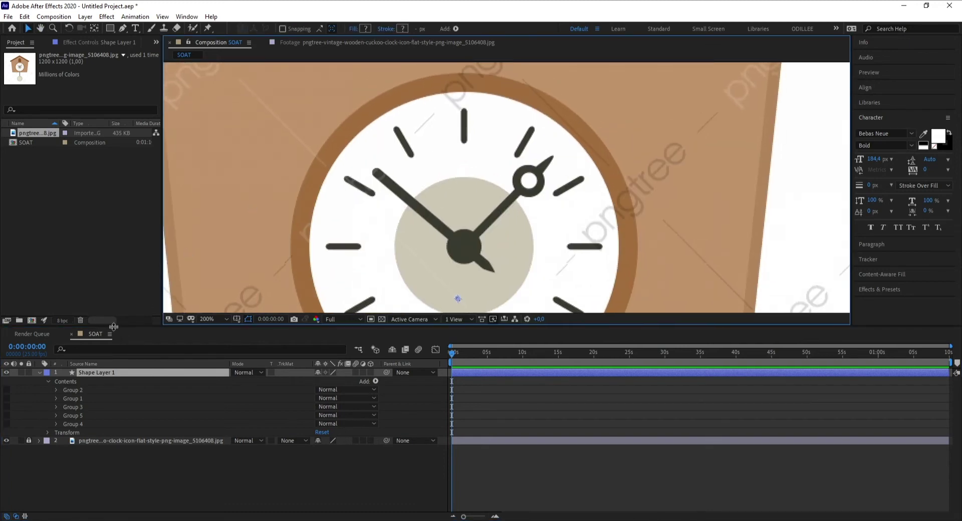
left_click(122, 31)
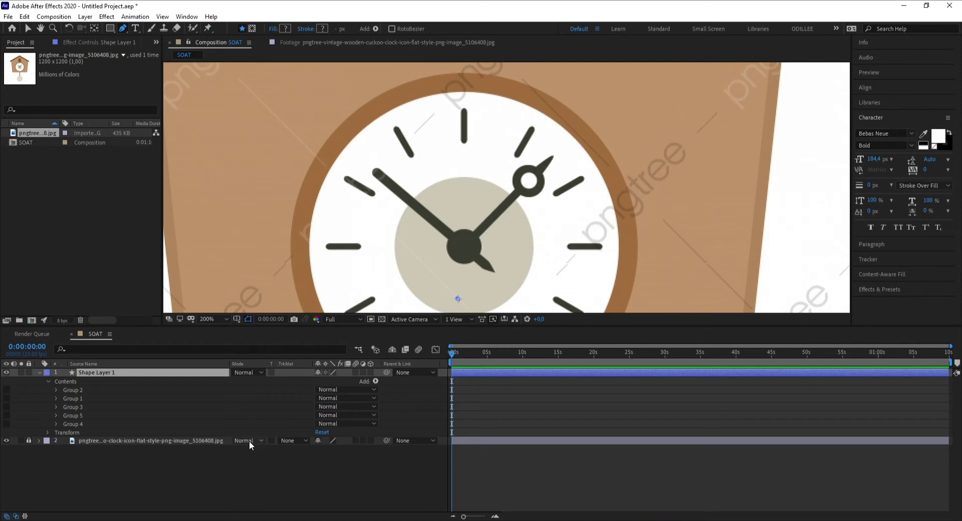
- Add an empty path to Shape Layer 1 and draw a vertical line over the 12 o'clock tick
left_click(115, 477)
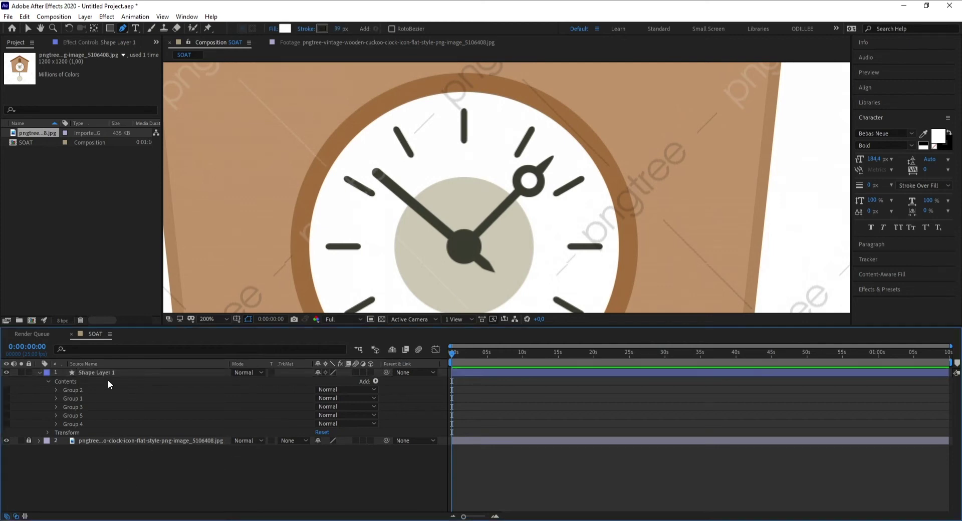
left_click(83, 363)
left_click(104, 376)
left_click(374, 382)
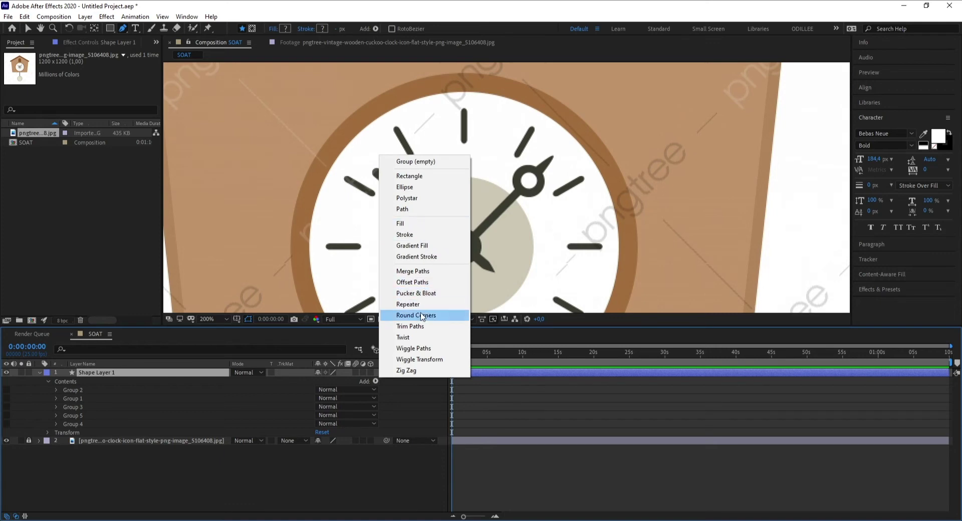
left_click(426, 210)
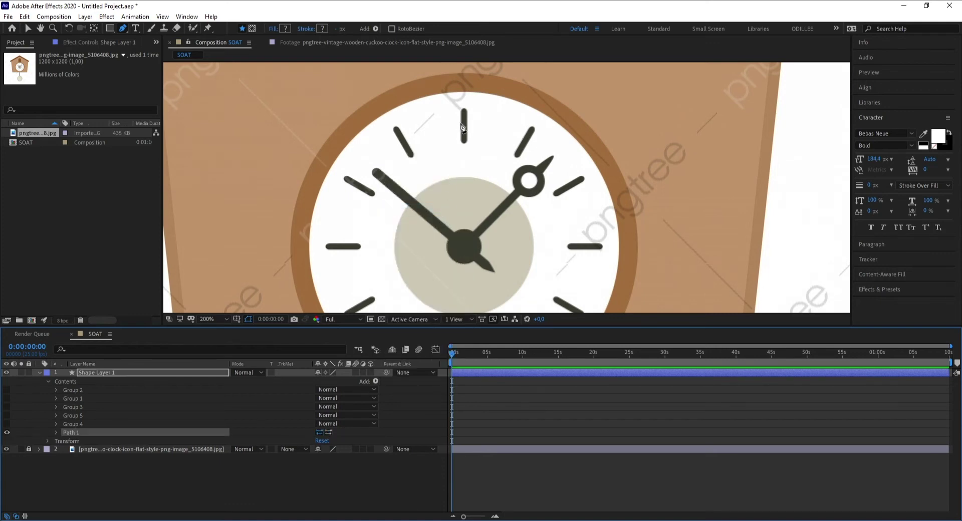
scroll(462, 127, "up", 4)
left_click_drag(488, 72, 501, 111)
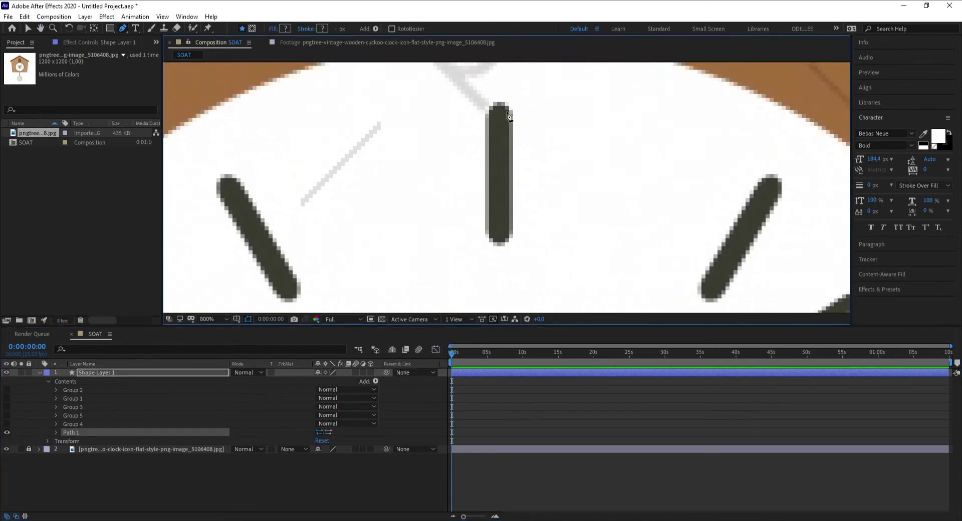
key("g")
left_click(499, 240)
key("comma")
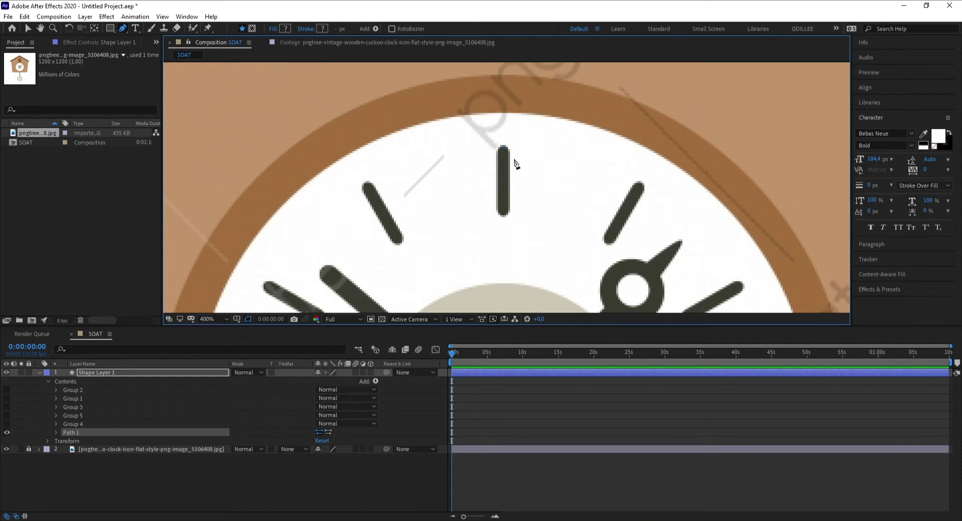
key("period")
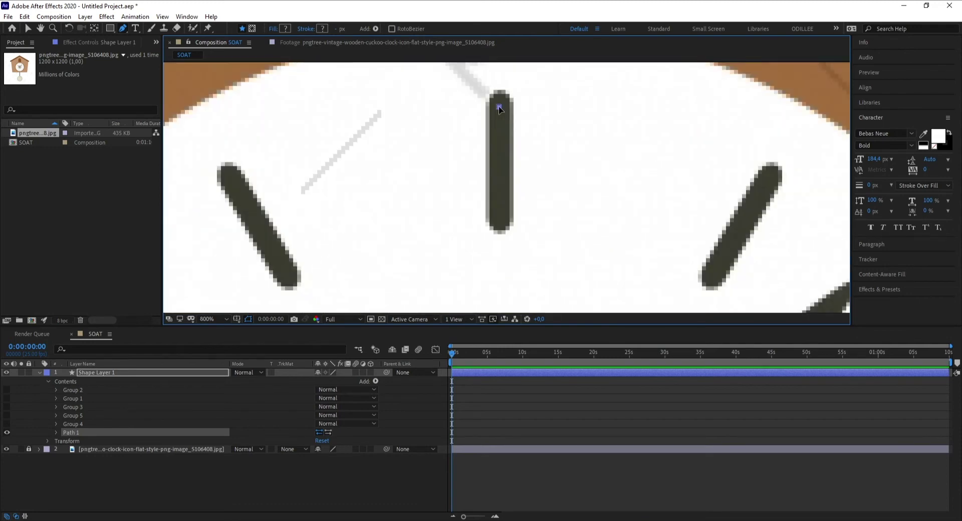
left_click(499, 221)
- Give the tick path a Stroke 6,8 wide with Round Cap ends
left_click(375, 382)
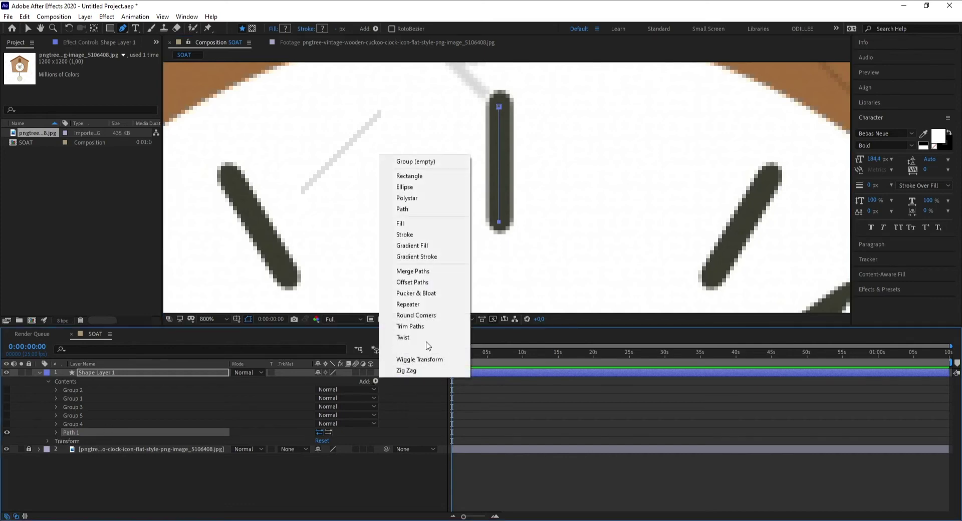
left_click(417, 235)
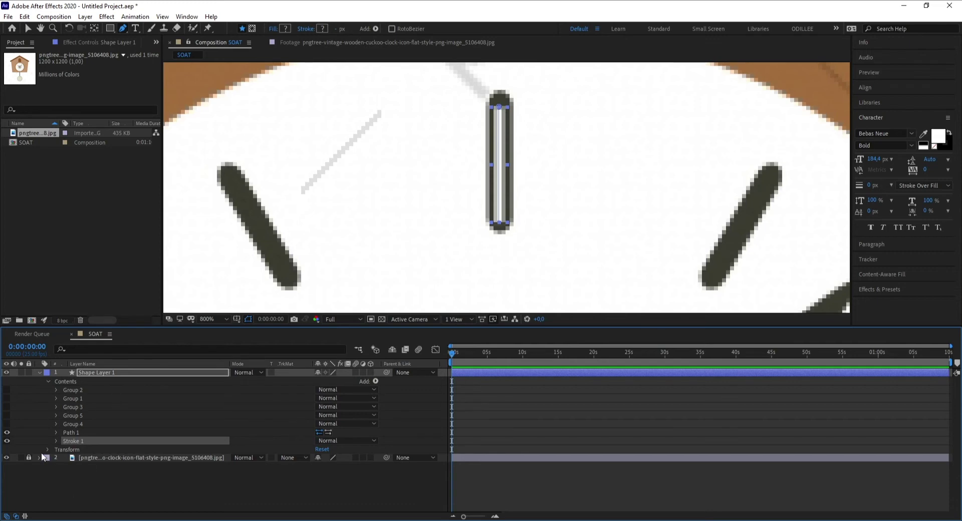
left_click(56, 442)
scroll(98, 451, "down", 1)
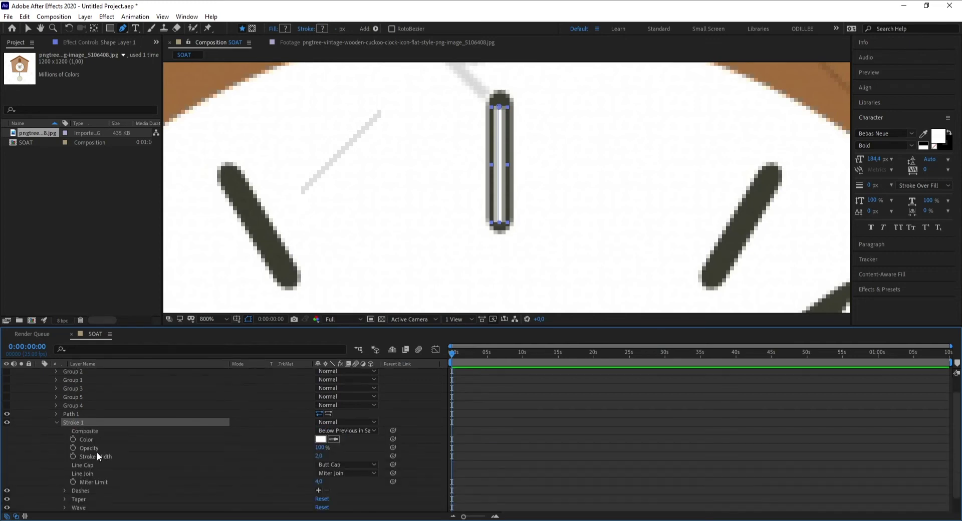
left_click(321, 455)
left_click_drag(321, 455, 334, 465)
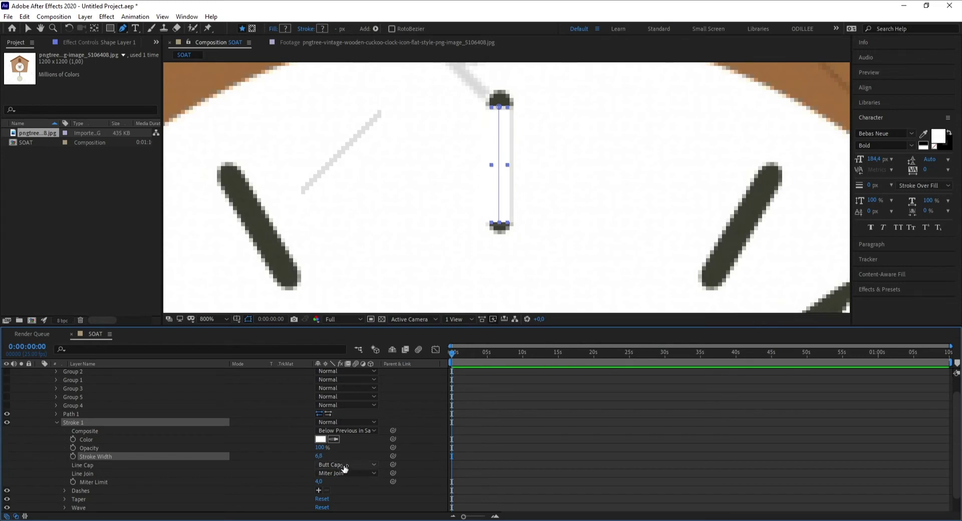
left_click(343, 465)
left_click(349, 487)
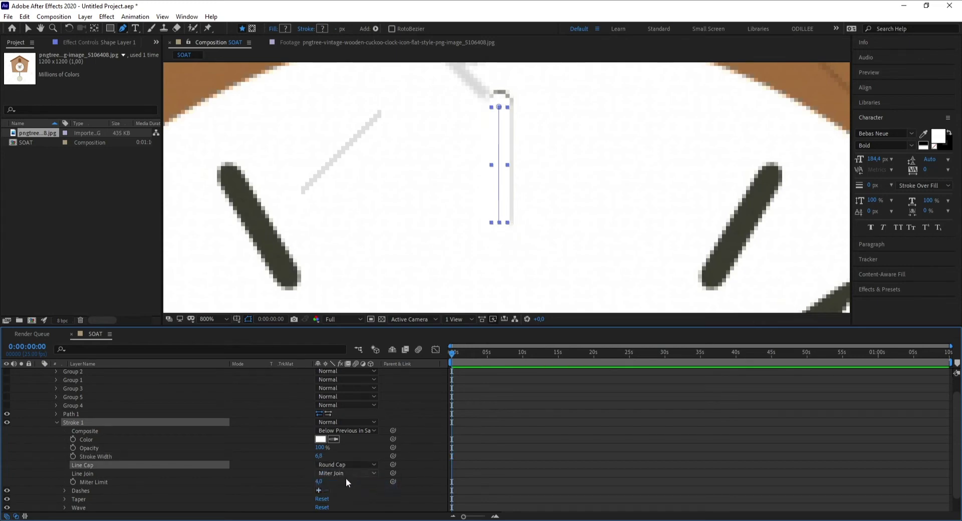
- Eyedrop the dark tick colour into the stroke and group the path with its stroke as Group 6
key("comma")
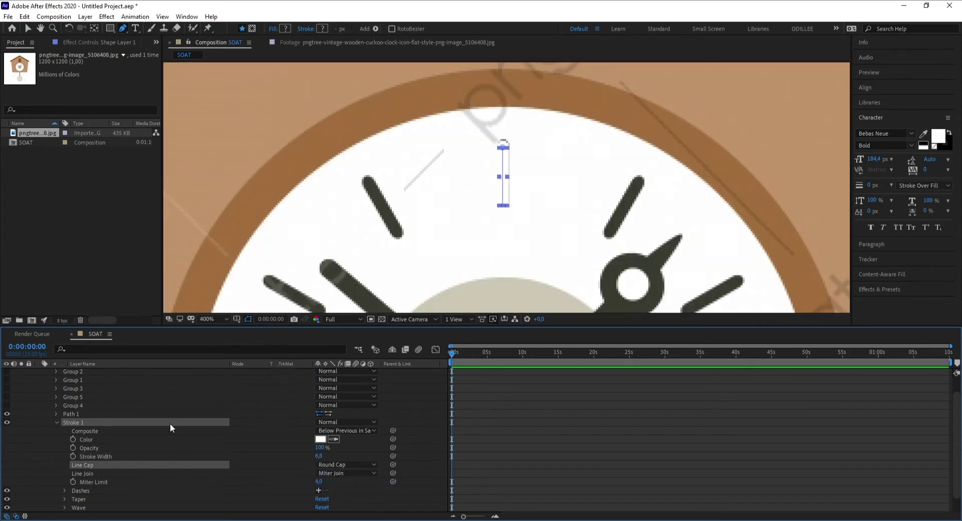
left_click(630, 203)
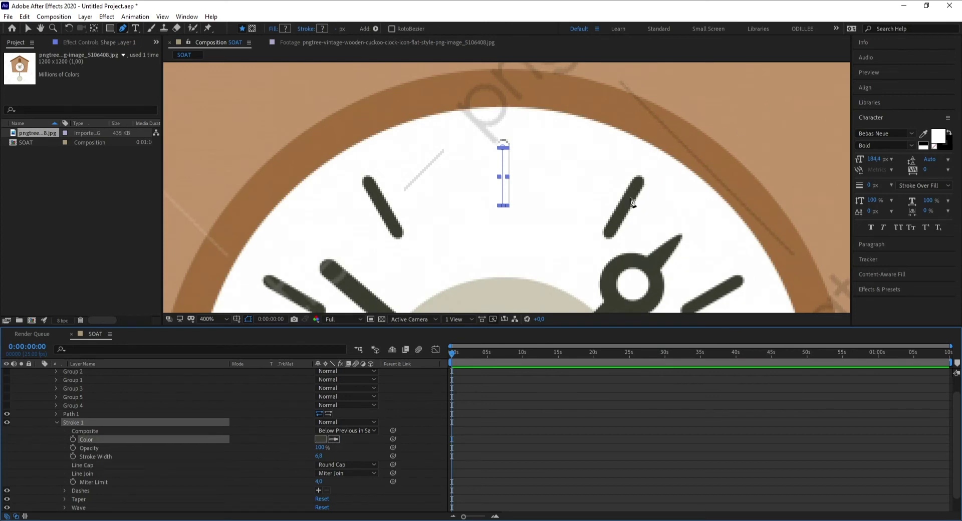
key("comma")
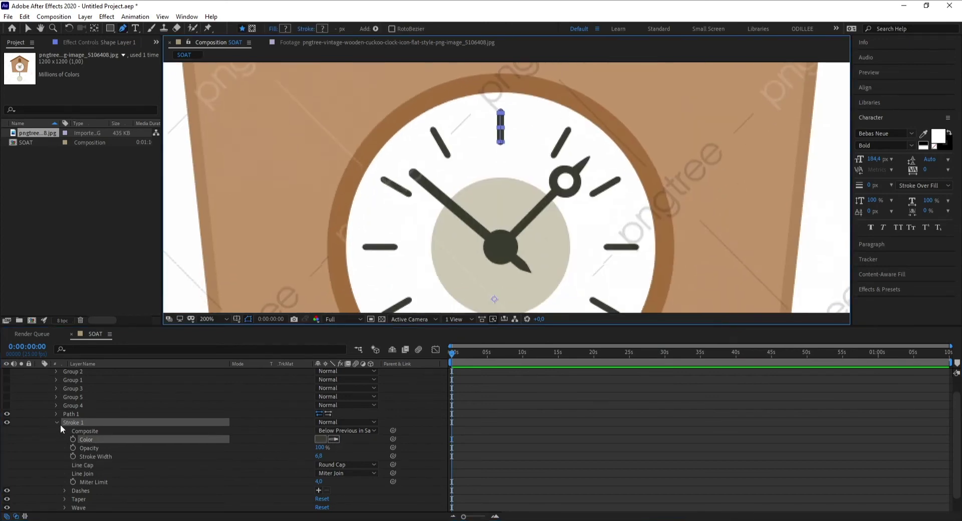
left_click(57, 425)
left_click(73, 432)
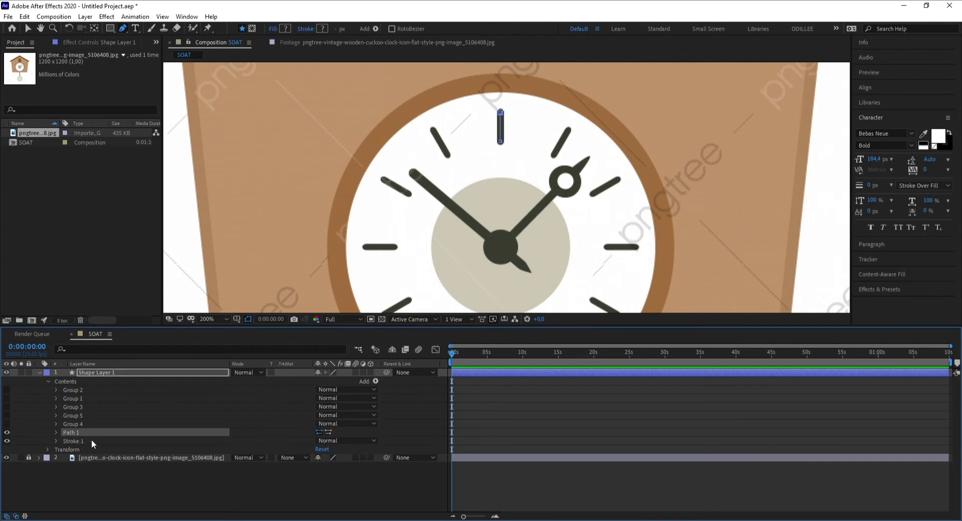
left_click(77, 442, "shift")
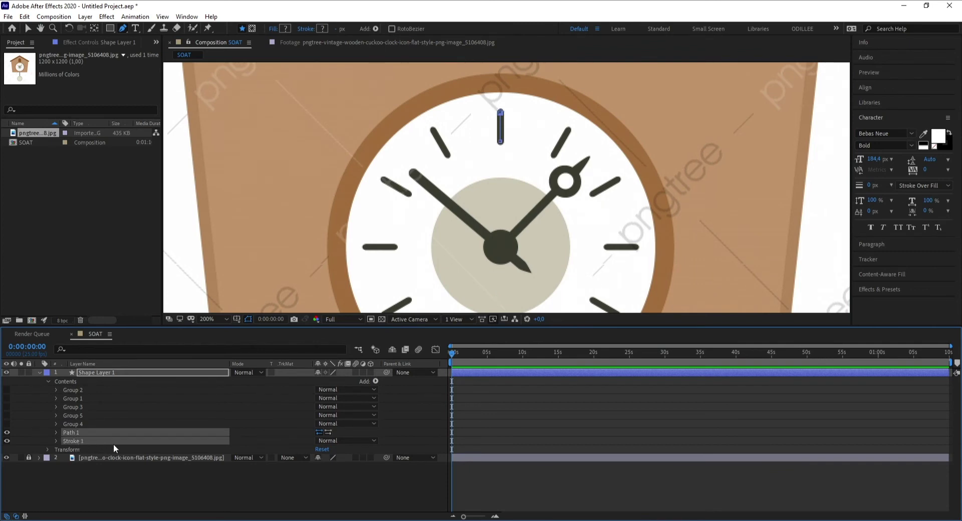
key("ctrl+g")
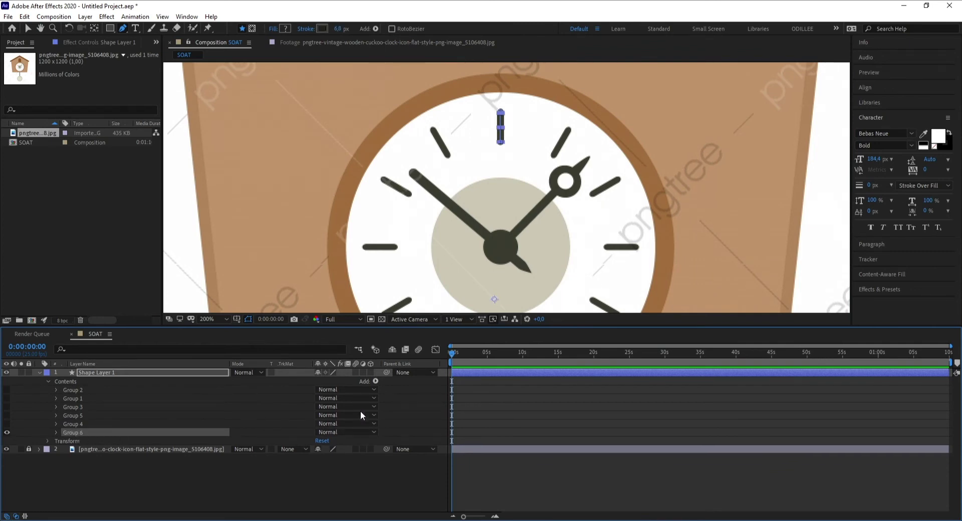
- Add a Repeater to the tick group and set Copies to 12
left_click(376, 381)
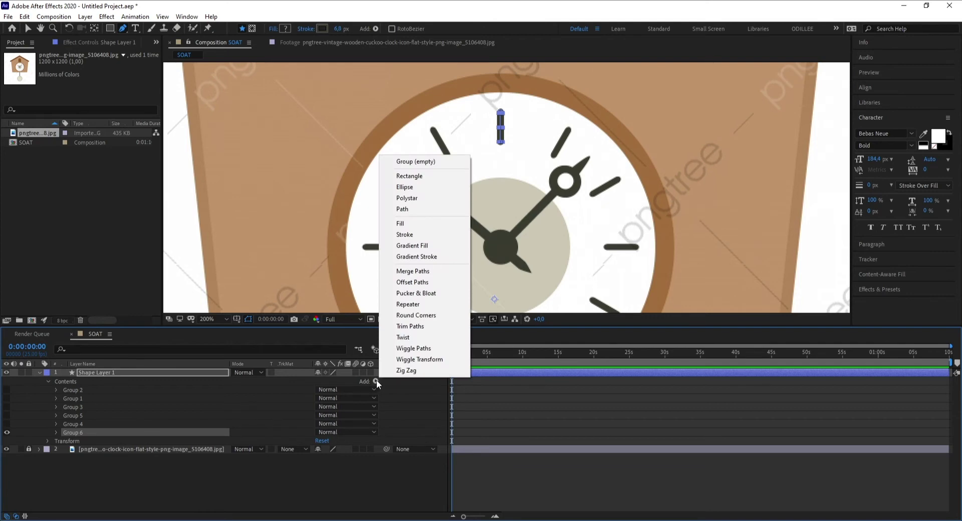
left_click(413, 304)
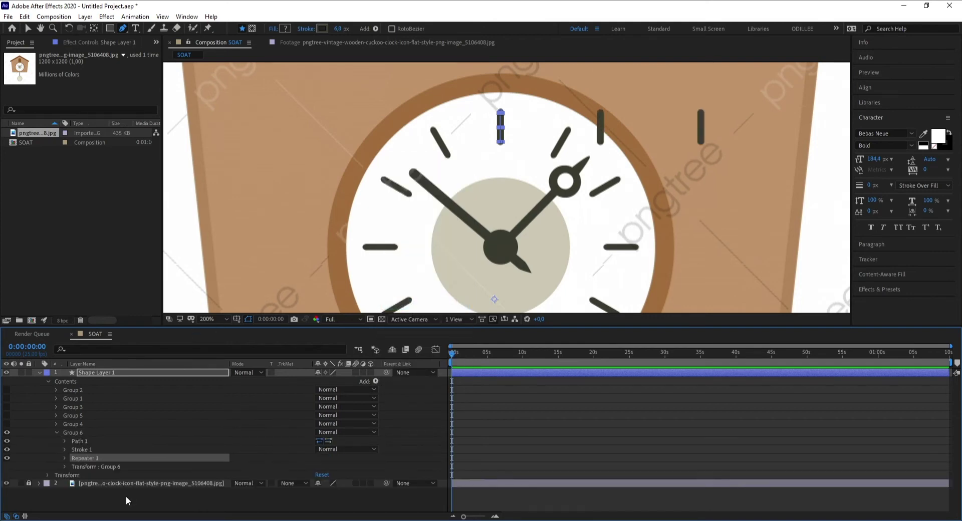
left_click(64, 458)
scroll(266, 443, "down", 1)
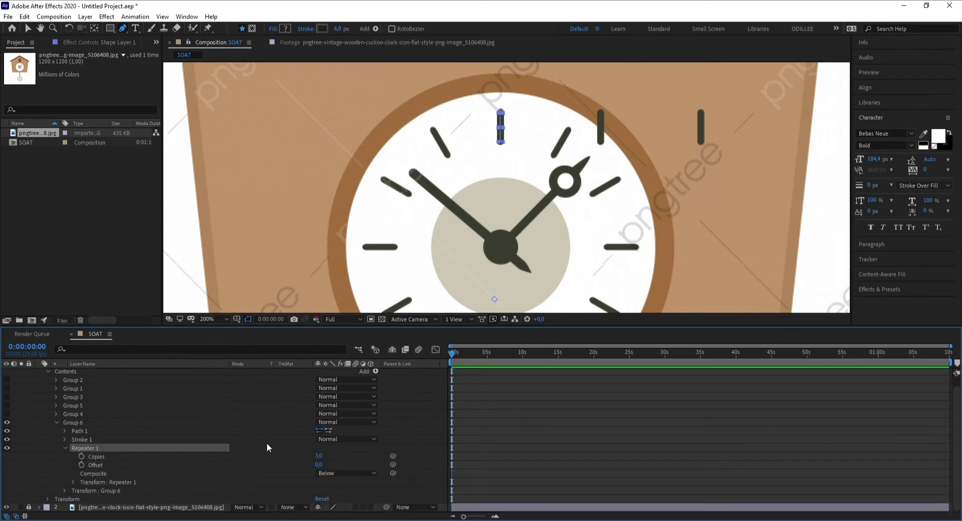
left_click(319, 456)
type("12")
key("Return")
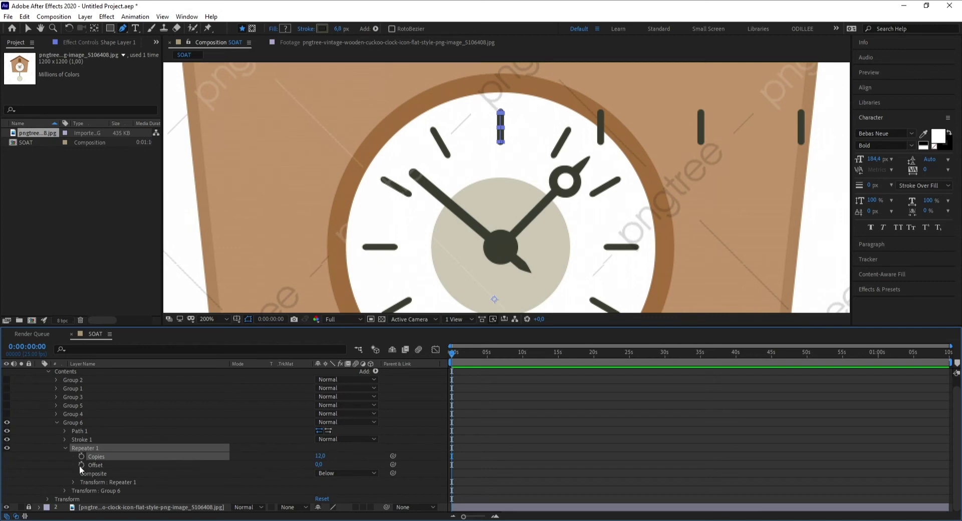
- Set the repeater's transform Position to 0 and Rotation to 30° between copies
left_click(73, 482)
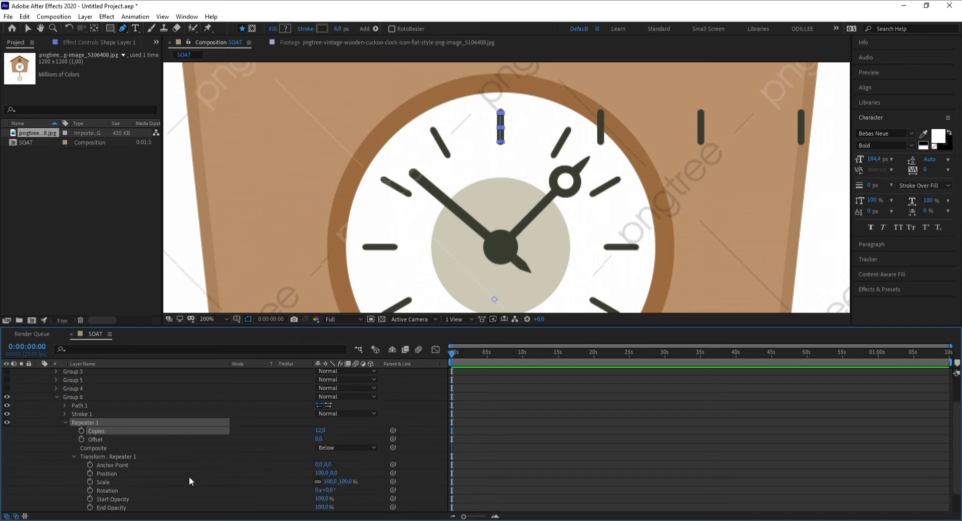
scroll(252, 464, "down", 3)
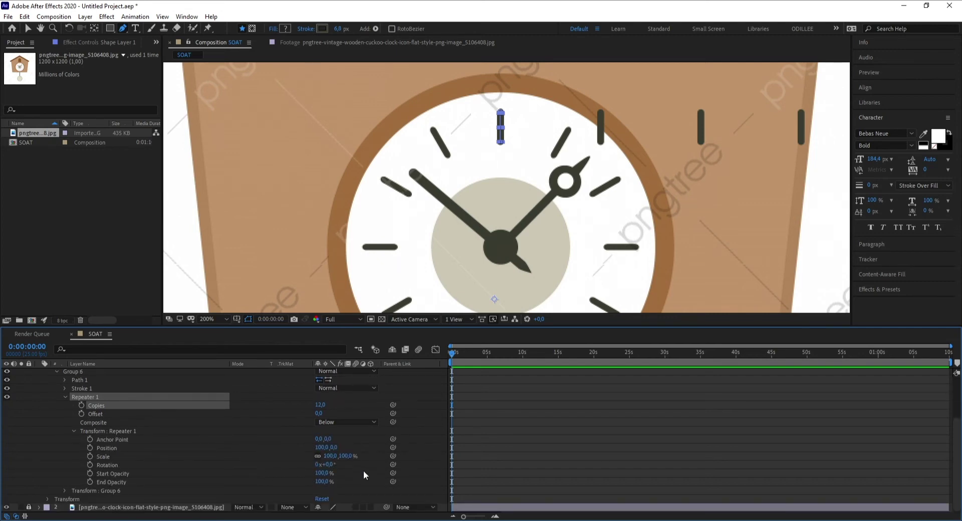
left_click(321, 447)
type("0")
key("Return")
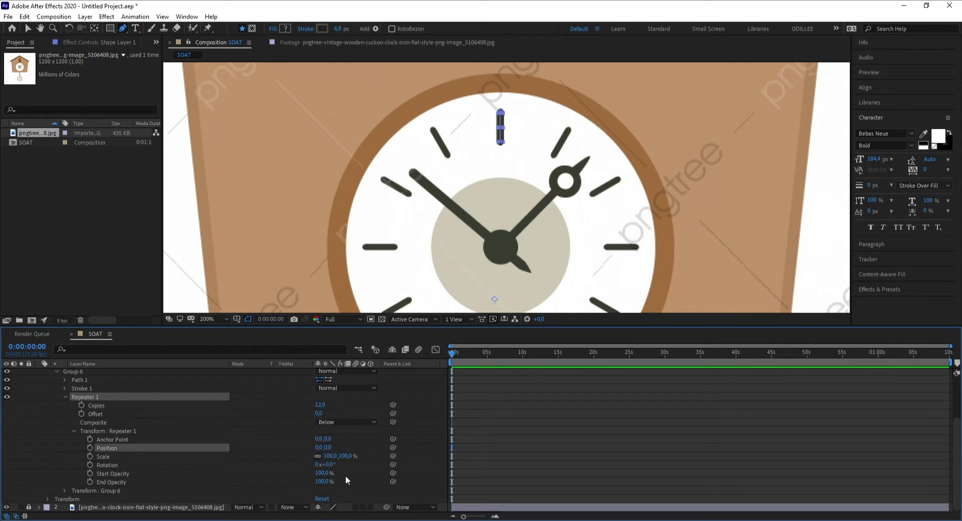
left_click_drag(331, 465, 335, 475)
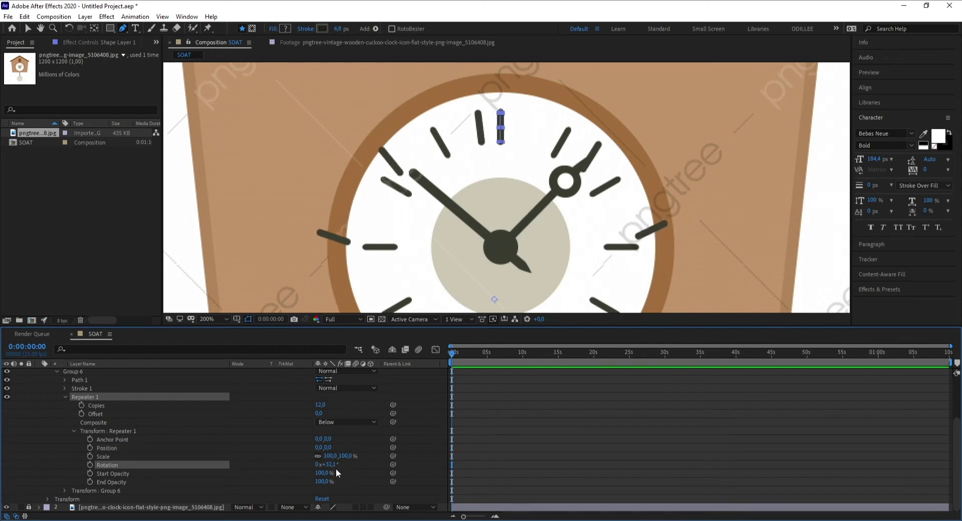
left_click(326, 465)
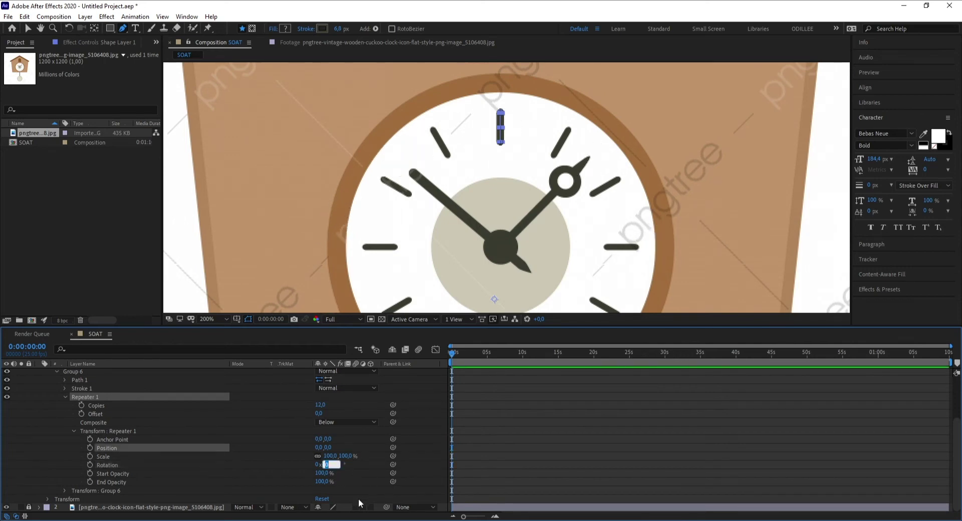
type("36")
key("Return")
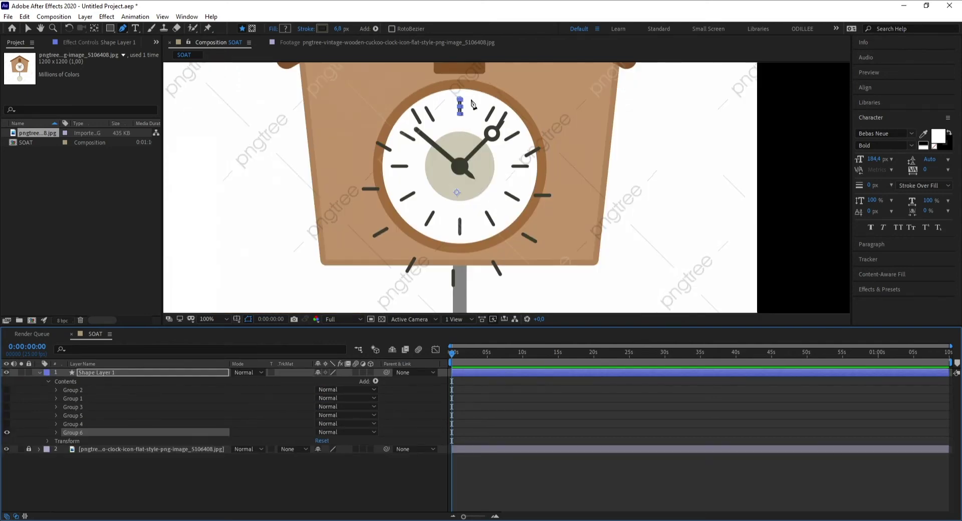
- Scrub Repeater 1's anchor point to about 6,5 / -50,9 so the ticks land on the hour marks
left_click(55, 432)
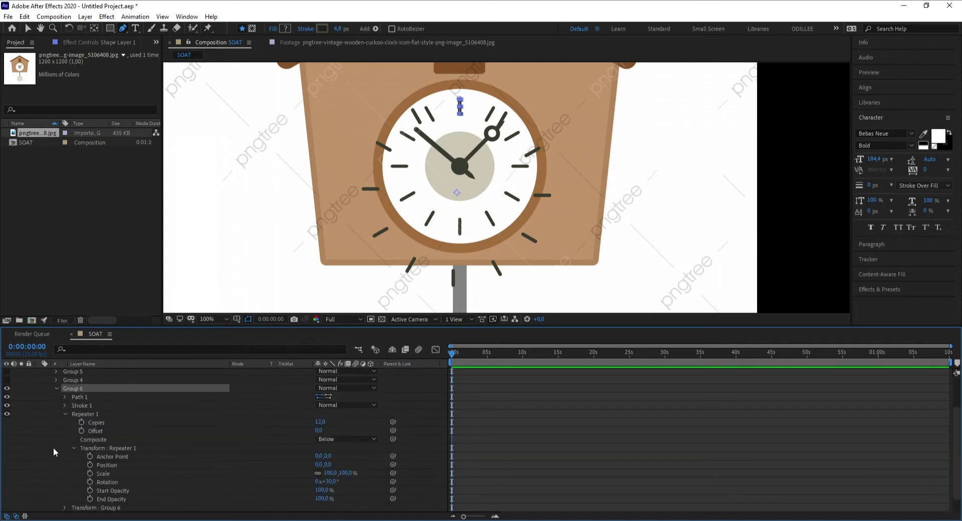
left_click(113, 466)
left_click_drag(319, 465, 353, 467)
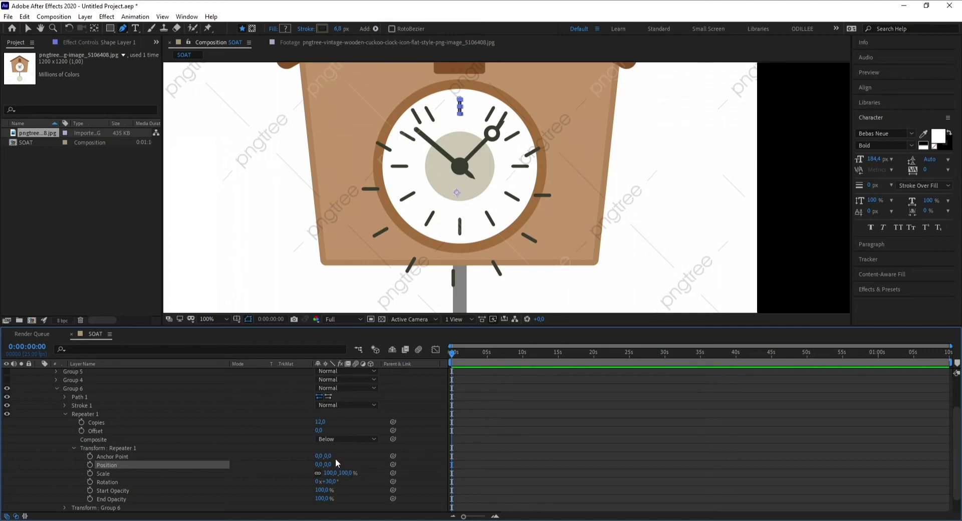
mouse_move(326, 456)
left_mouse_down()
mouse_move(339, 456)
mouse_move(180, 438)
left_mouse_up()
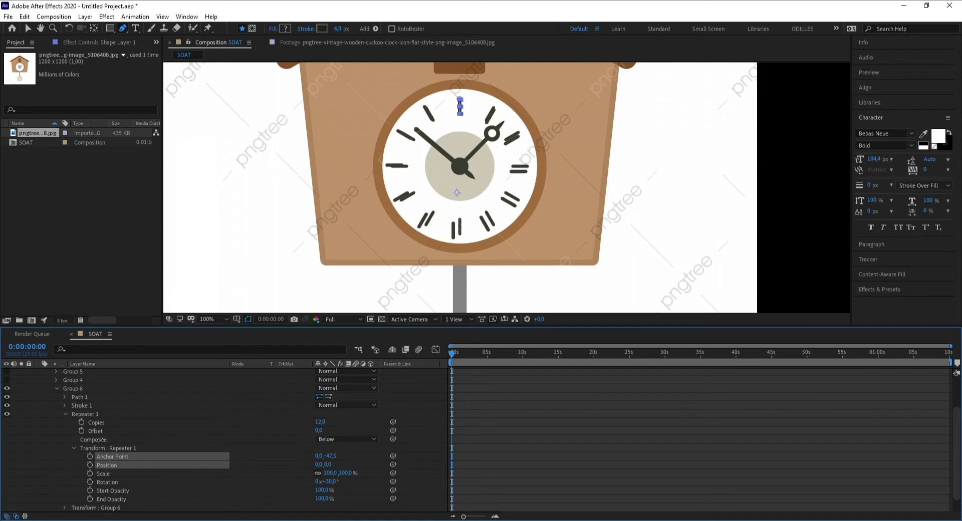
mouse_move(179, 439)
left_mouse_down()
mouse_move(45, 445)
mouse_move(78, 447)
left_mouse_up()
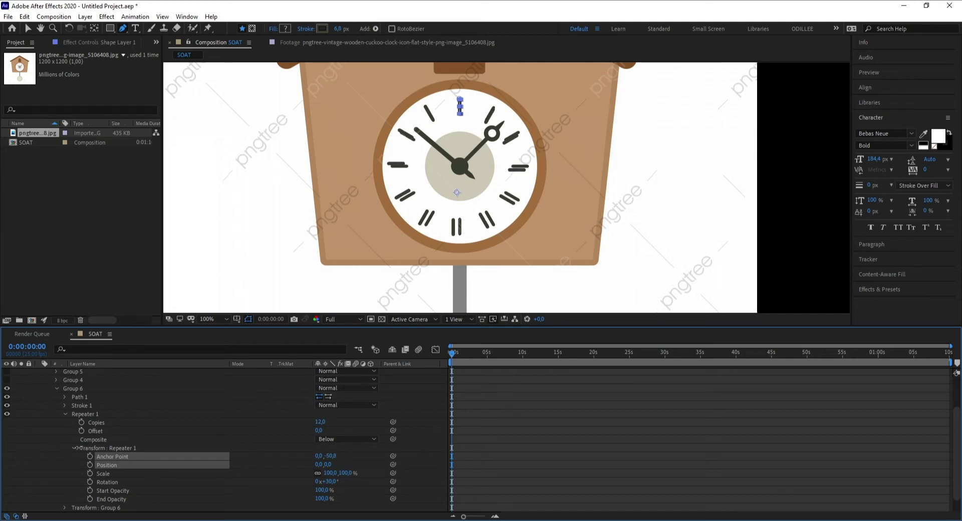
left_click_drag(317, 456, 346, 454)
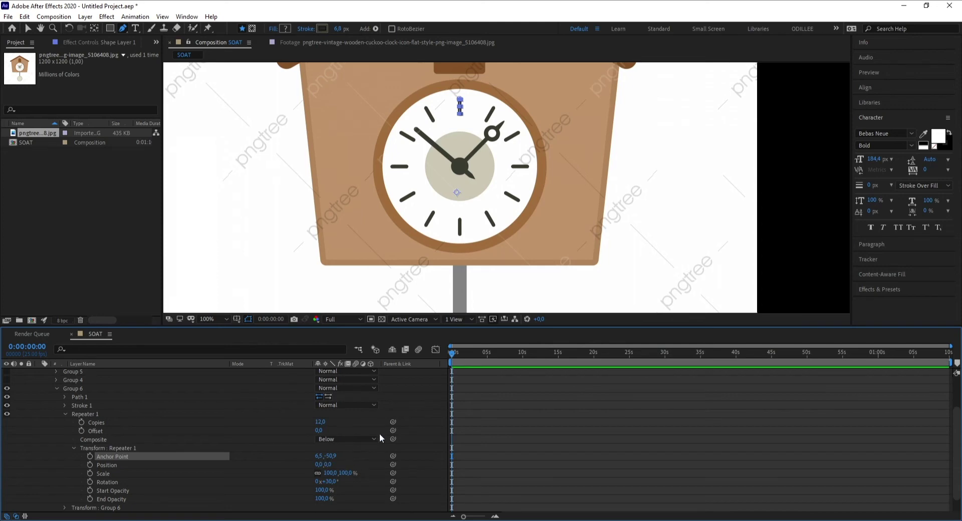
scroll(479, 178, "up", 2)
scroll(462, 207, "down", 2)
left_click(73, 448)
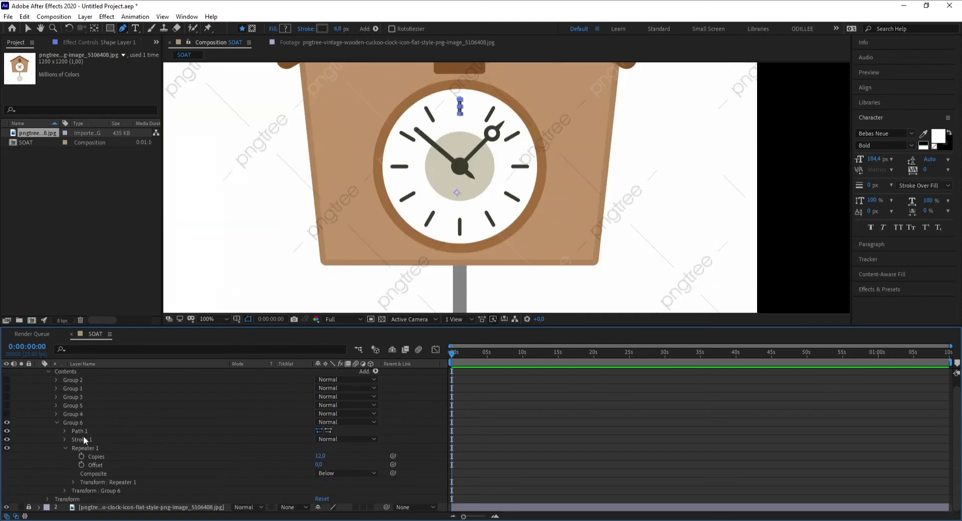
- Hide the reference clock image and make all shape groups visible
left_click(56, 422)
left_click(7, 449)
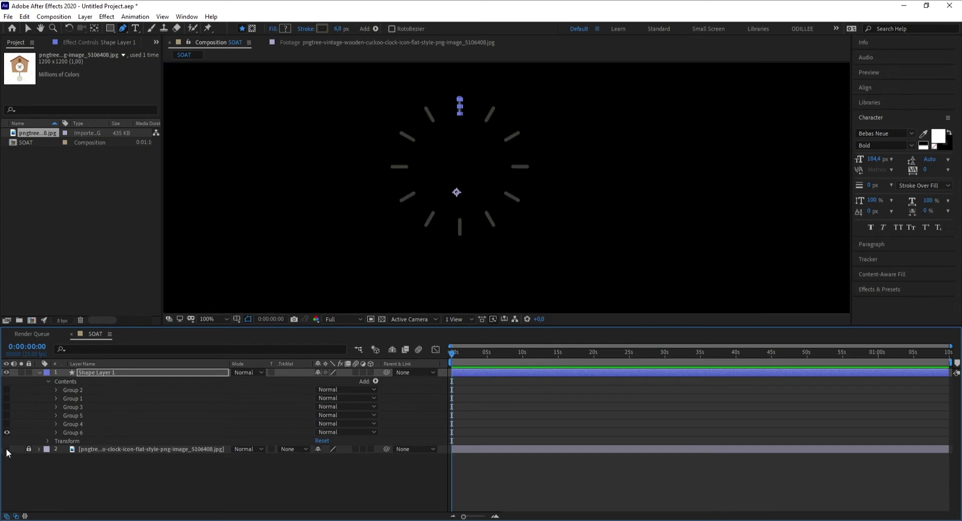
left_click_drag(8, 429, 6, 396)
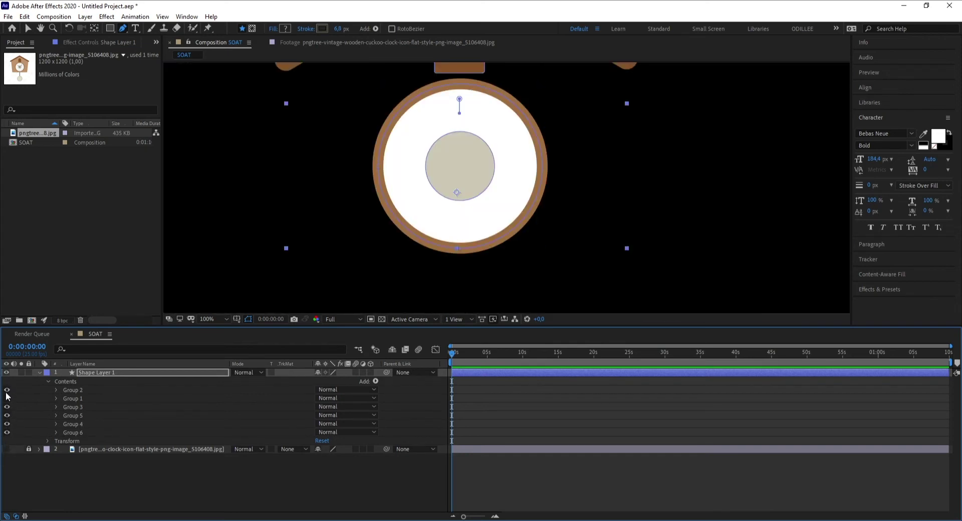
left_click(6, 398)
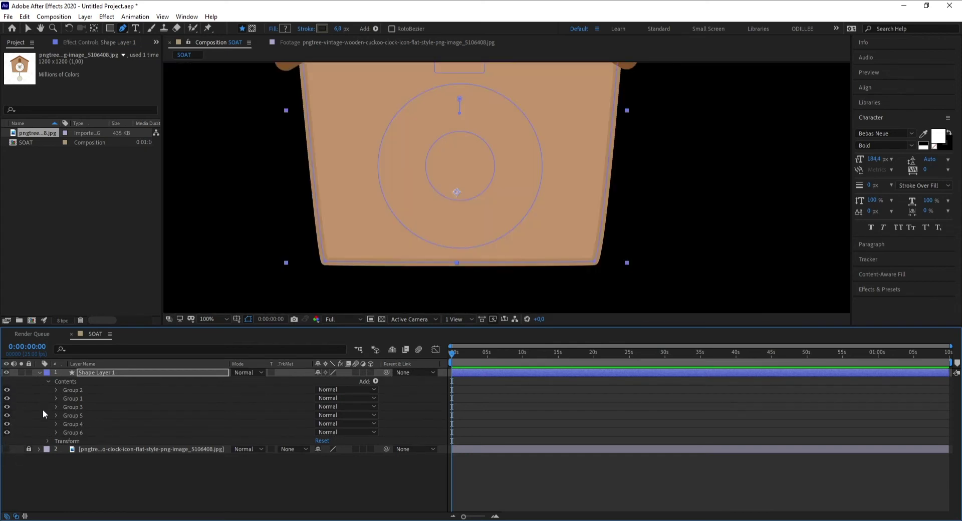
- Move the ticks Group 6, then Groups 5 and 4, to the top of Contents
left_click(82, 390)
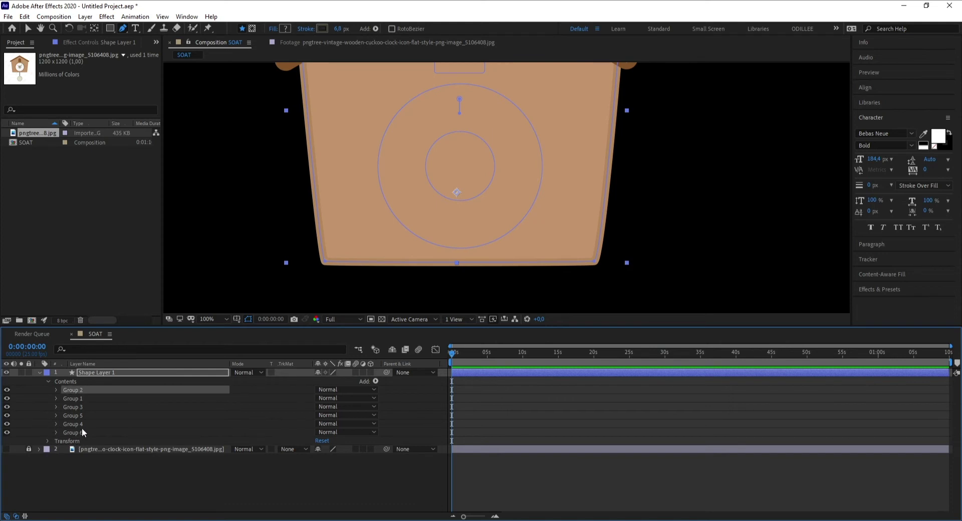
left_click(76, 434, "ctrl")
left_click_drag(77, 434, 83, 386)
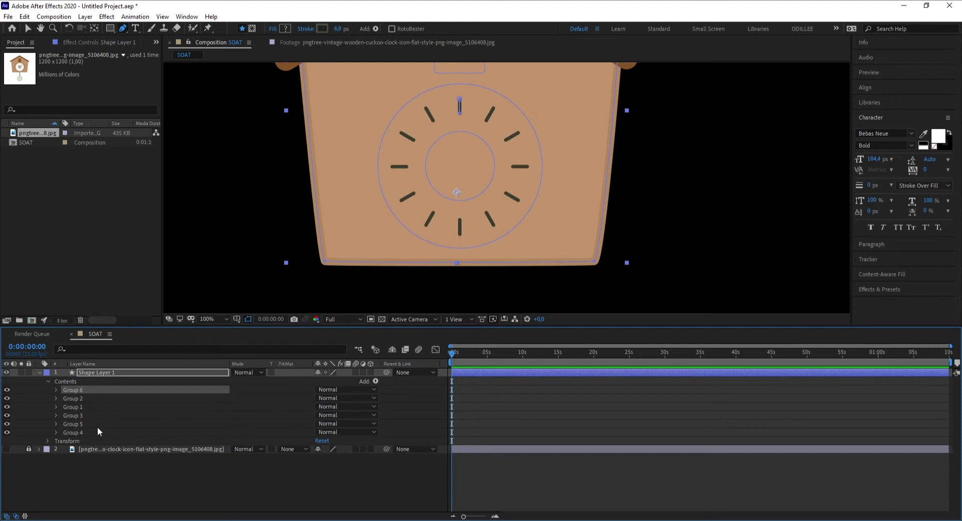
left_click(75, 433)
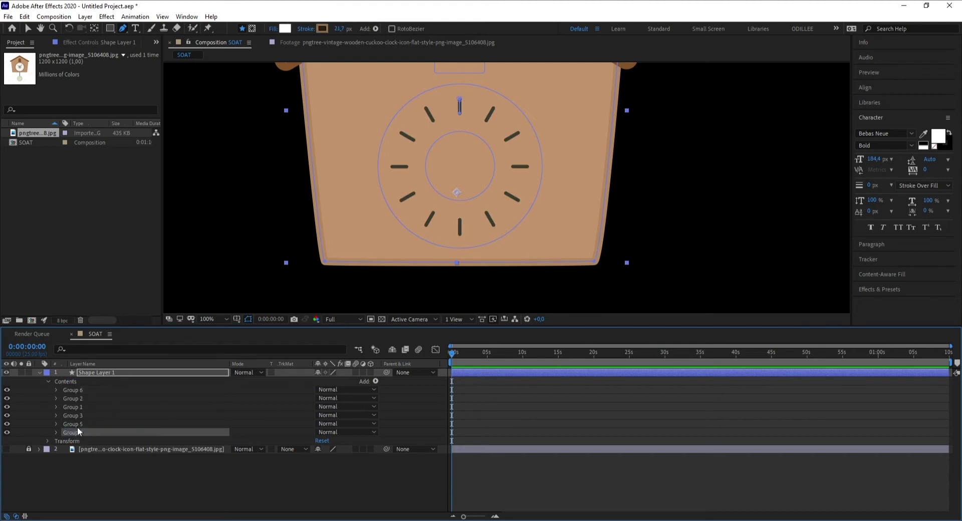
left_click(77, 425, "shift")
left_click_drag(79, 426, 86, 395)
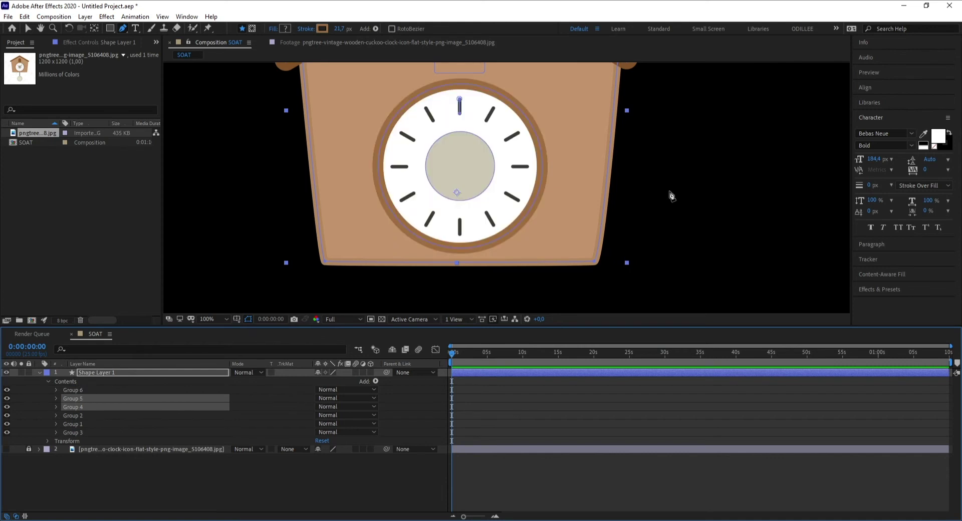
key("comma")
key("comma")
key("period")
key("period")
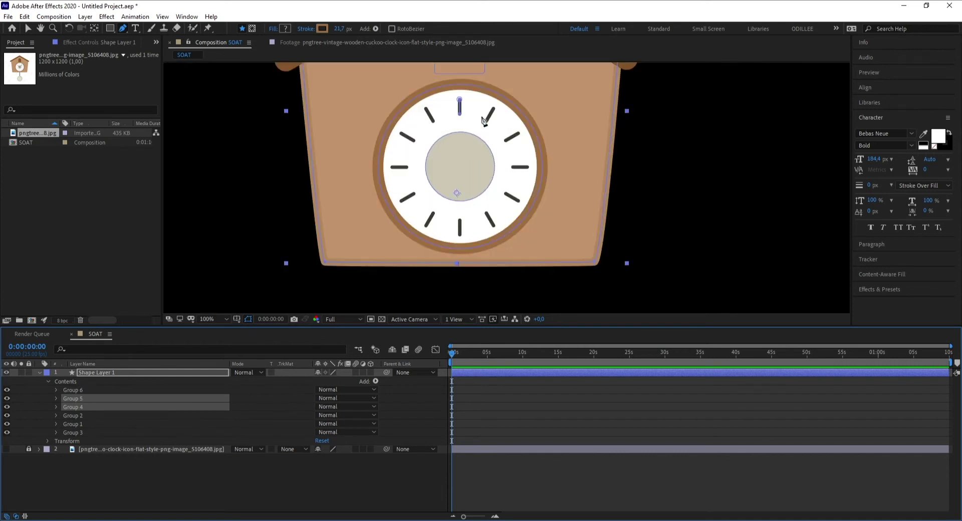
- Restack the door Group 3 to the top so it draws over the roof
left_click(28, 29)
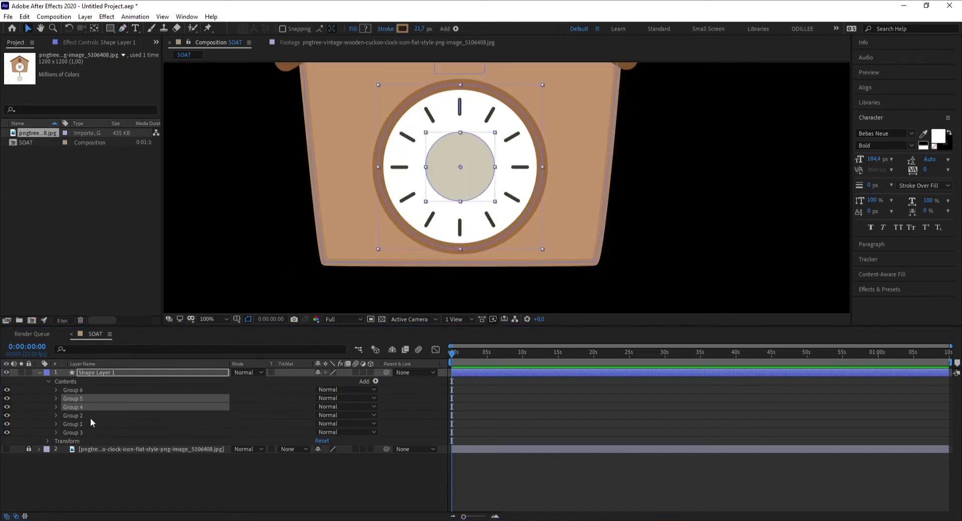
left_click(77, 417)
key("comma")
key("comma")
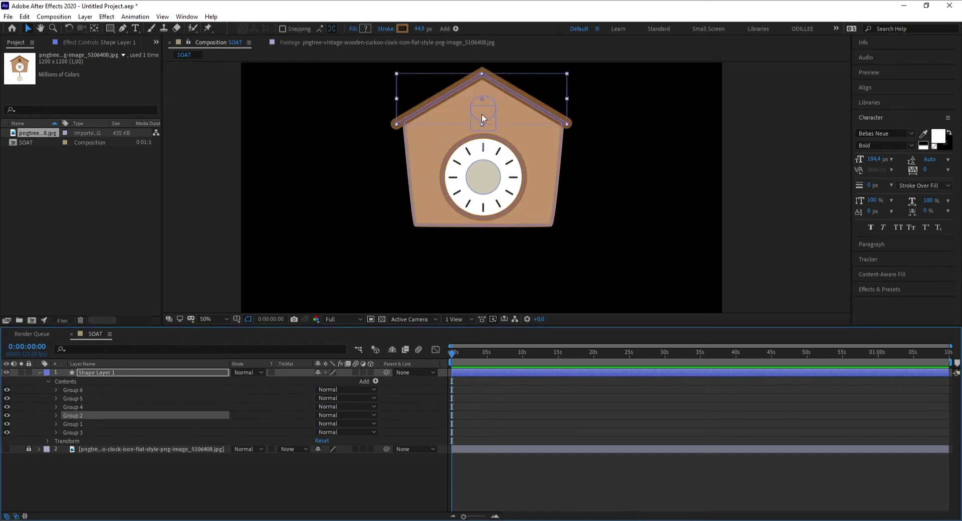
left_click(7, 415)
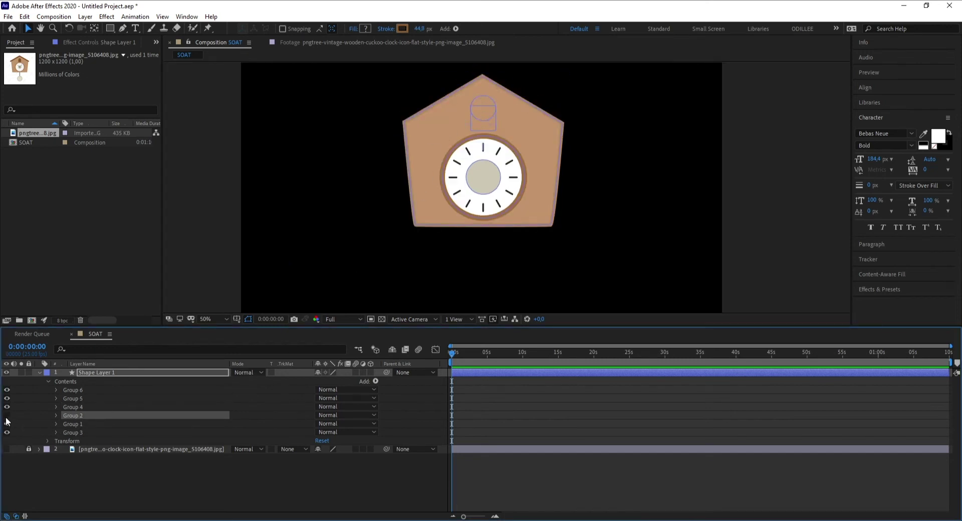
left_click(7, 416)
left_click(72, 426)
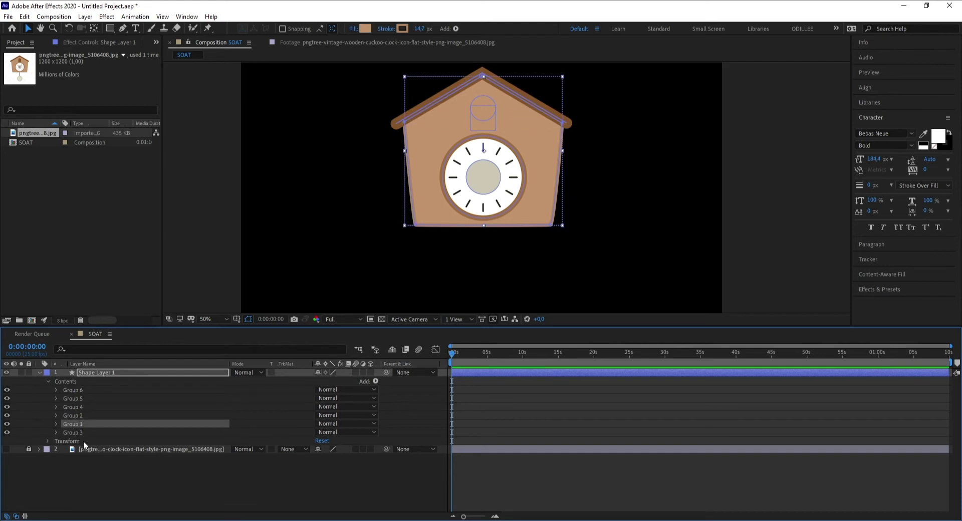
left_click_drag(74, 433, 97, 384)
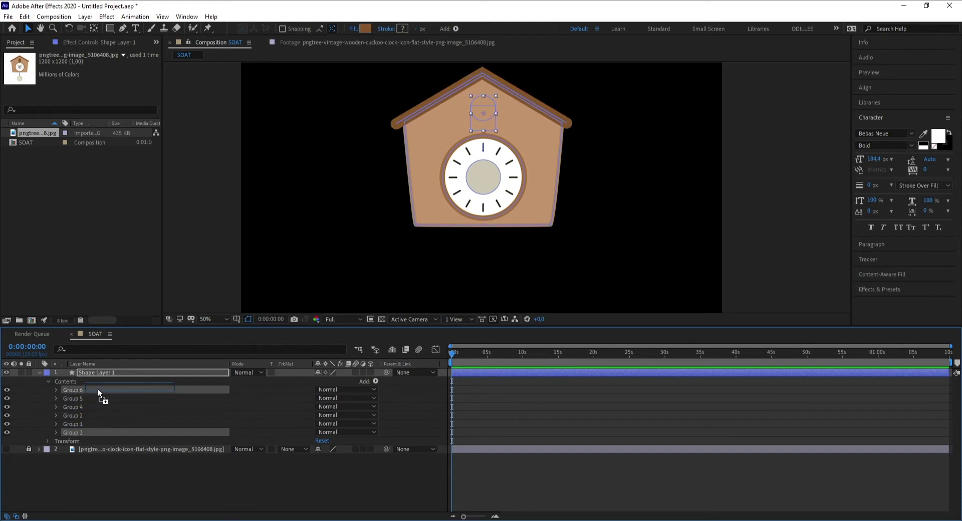
left_click_drag(97, 384, 97, 386)
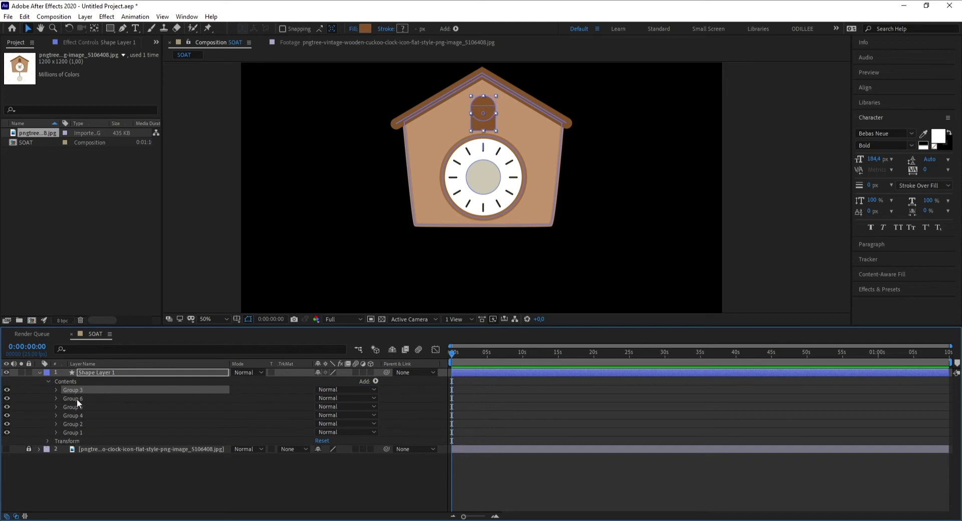
- Rename the clock-body shape layer to KORPUS
left_click(47, 382)
left_click(112, 374)
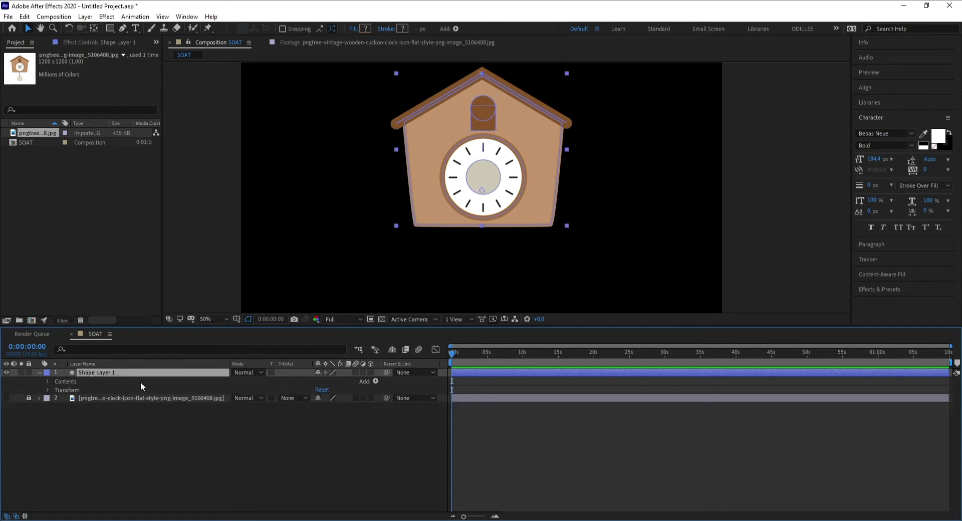
key("Return")
type("KO")
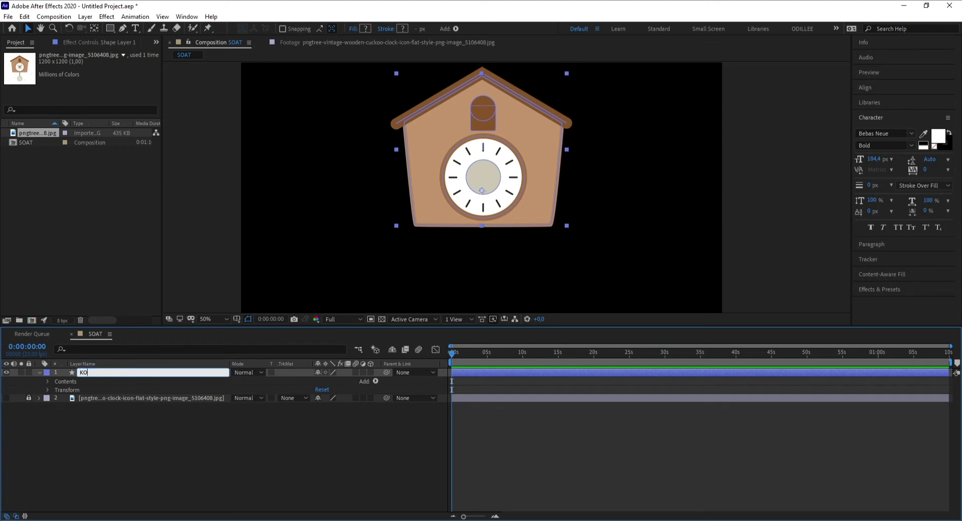
type("RPUS")
key("Return")
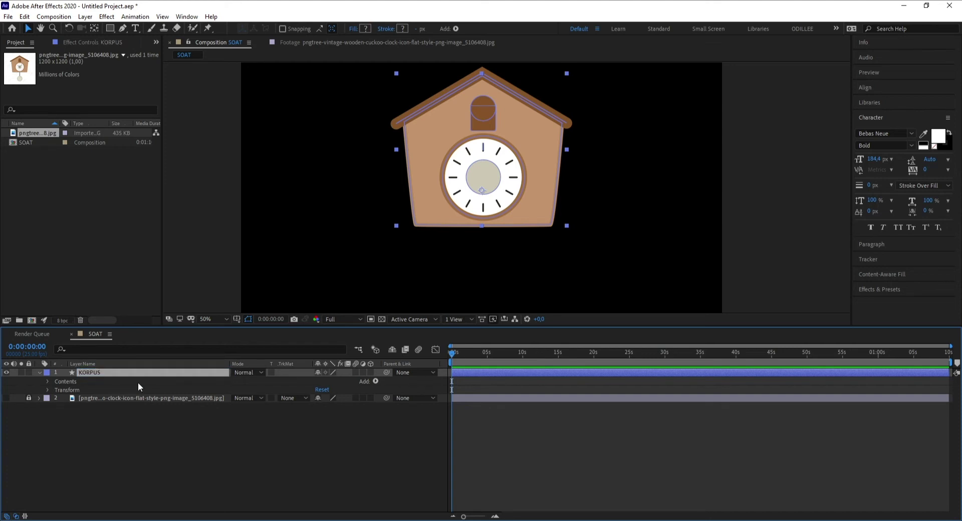
- Hide KORPUS so only the reference clock image shows, zoomed in on the clock face
left_click(39, 372)
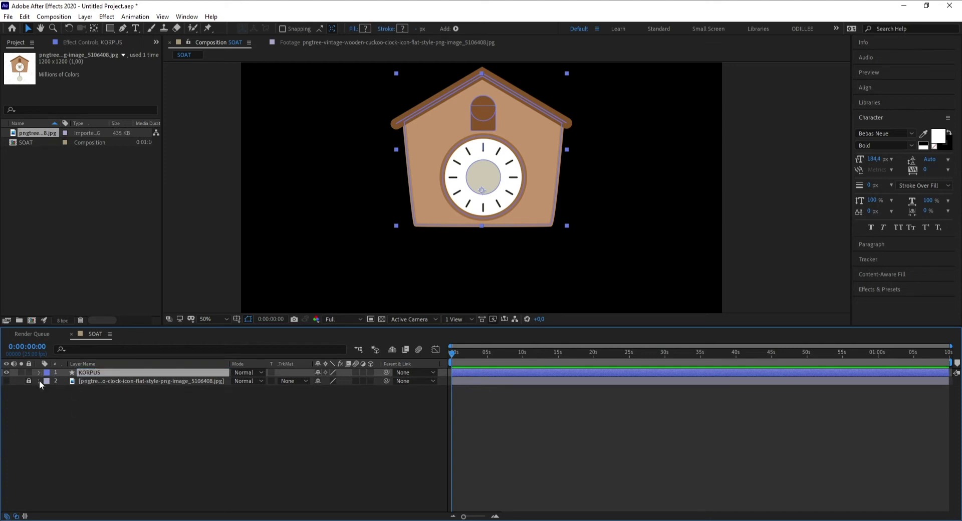
left_click_drag(7, 373, 6, 381)
left_click(6, 381)
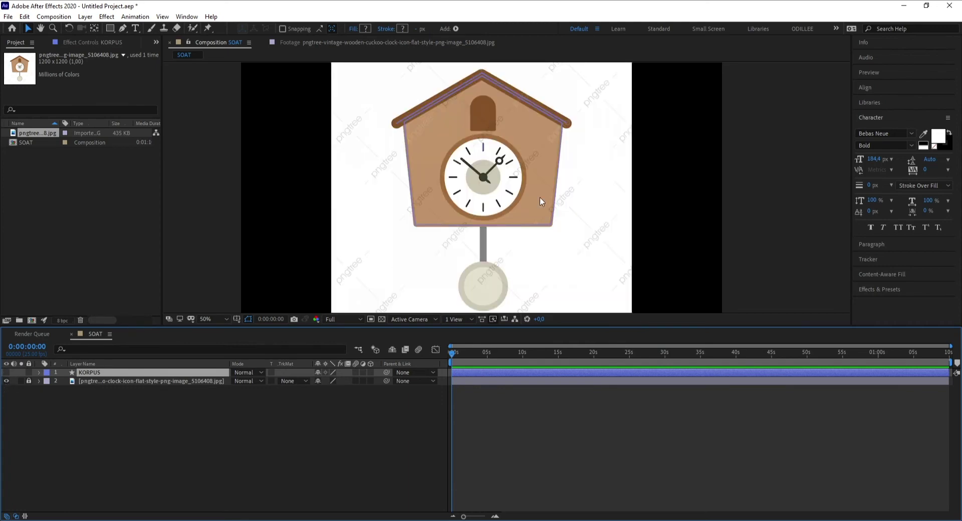
scroll(461, 172, "up", 3)
scroll(461, 171, "up", 2)
scroll(404, 132, "down", 2)
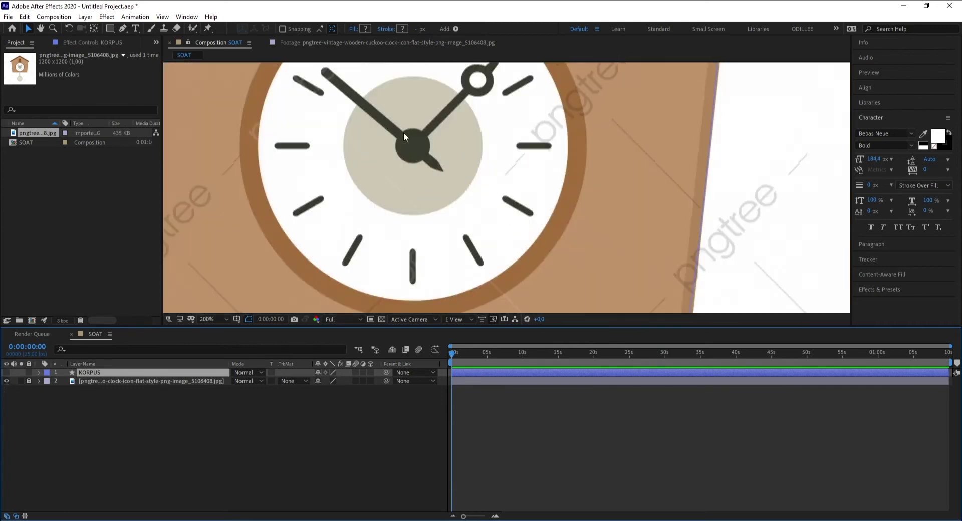
left_click_drag(359, 243, 405, 279)
left_click(165, 429)
- Create a new empty shape layer named MINUT at the top of the layer stack
right_click(150, 424)
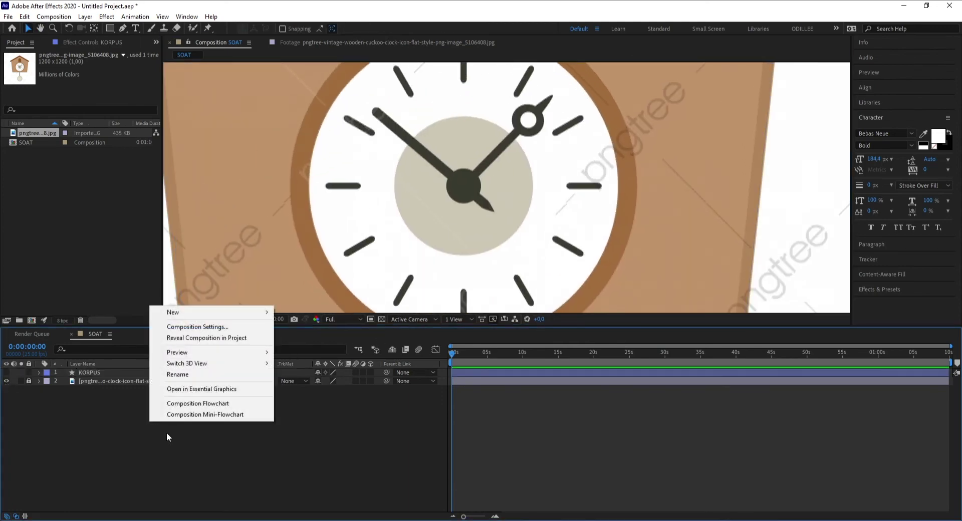
mouse_move(217, 312)
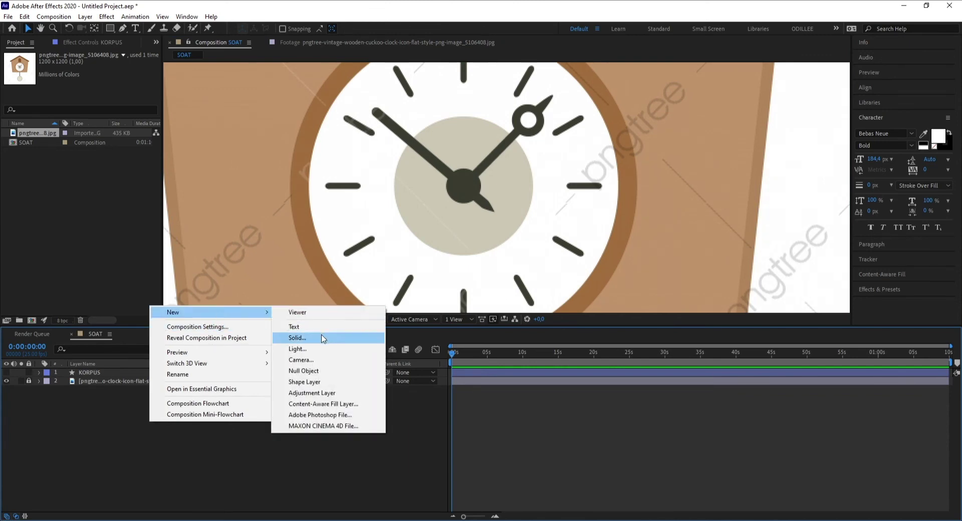
left_click(313, 383)
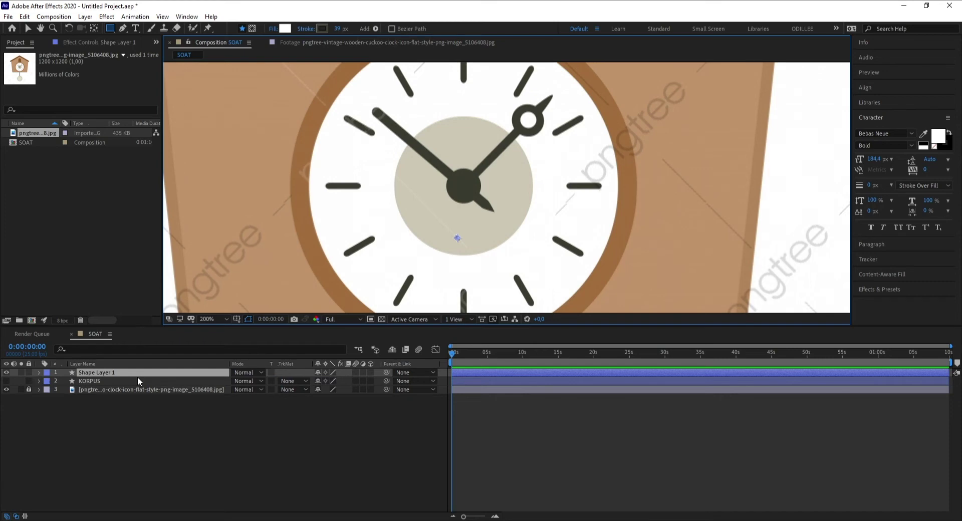
key("Return")
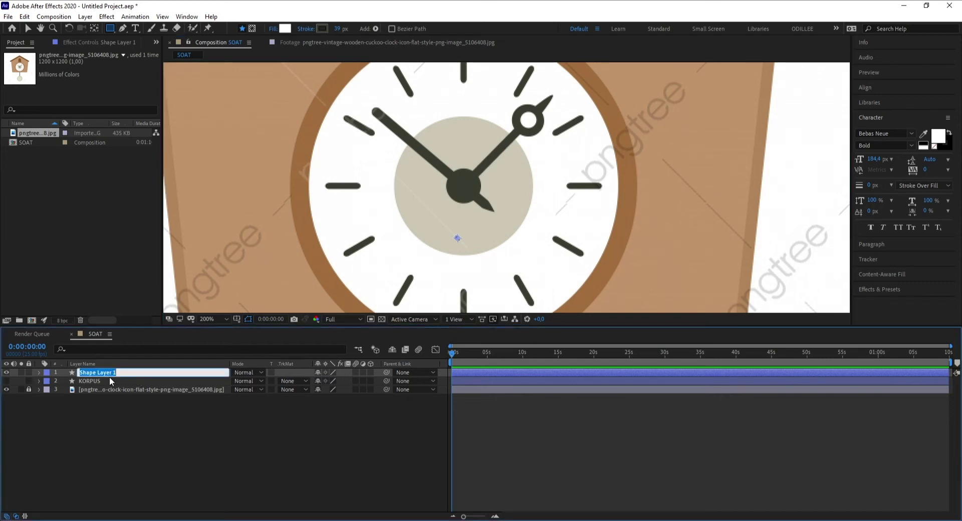
type("MINUT")
key("Return")
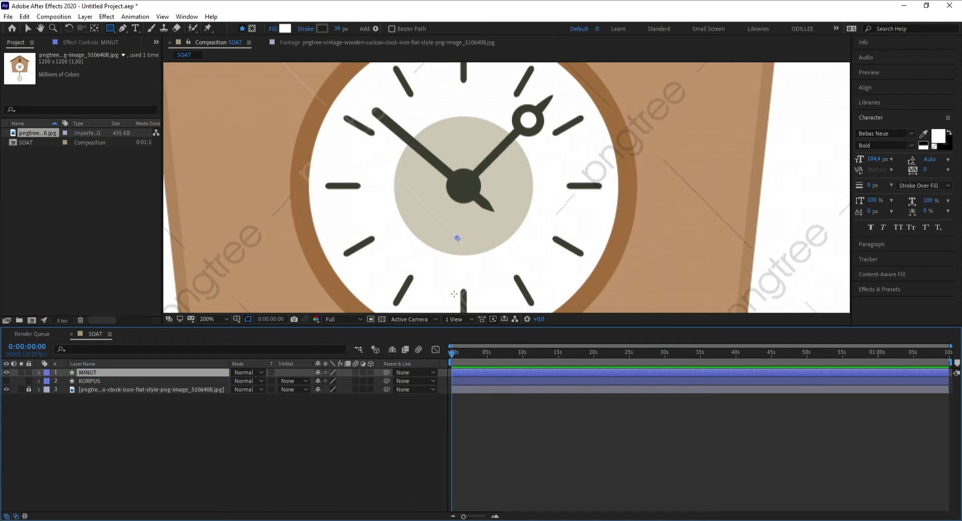
left_click(38, 372)
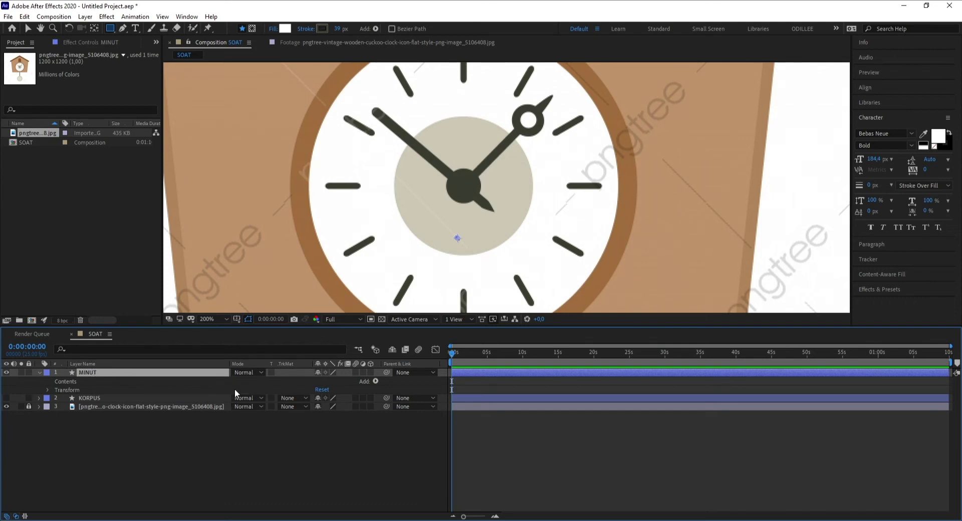
- Add an Ellipse path to the MINUT layer
left_click(375, 381)
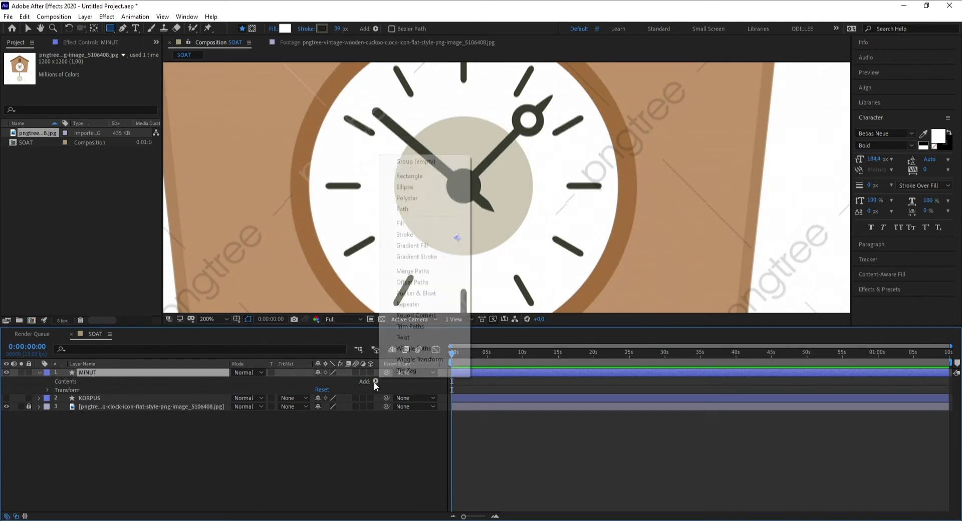
left_click(428, 189)
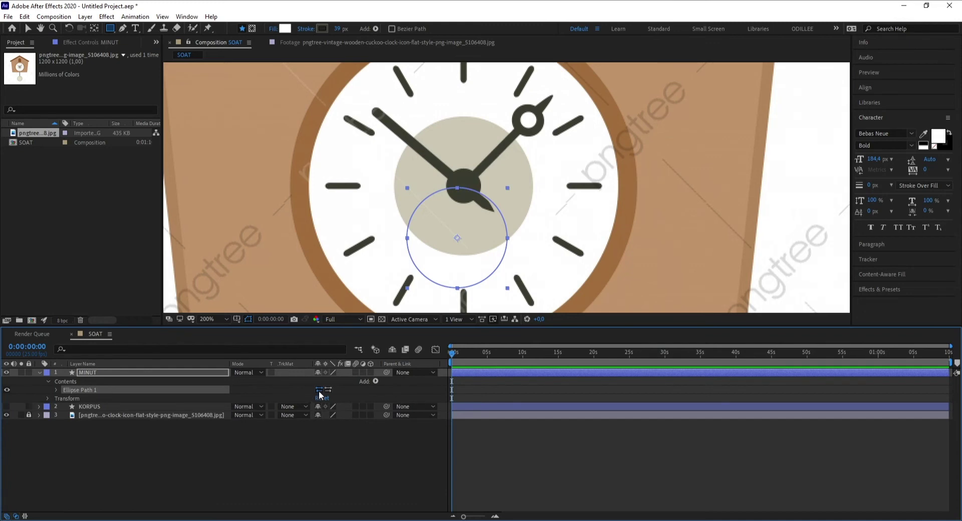
left_click(55, 389)
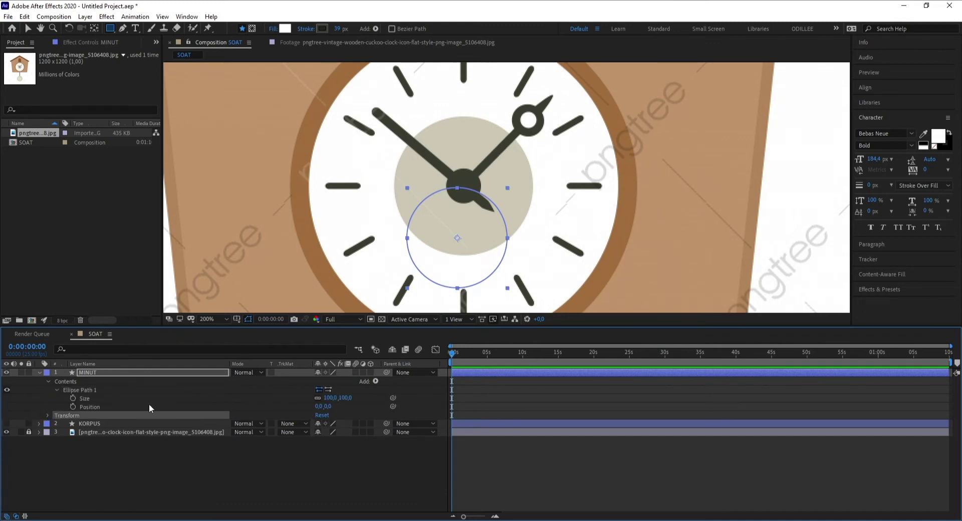
mouse_move(318, 406)
left_mouse_down()
mouse_move(302, 406)
mouse_move(521, 150)
left_mouse_up()
key("ctrl+z")
key("ctrl+z")
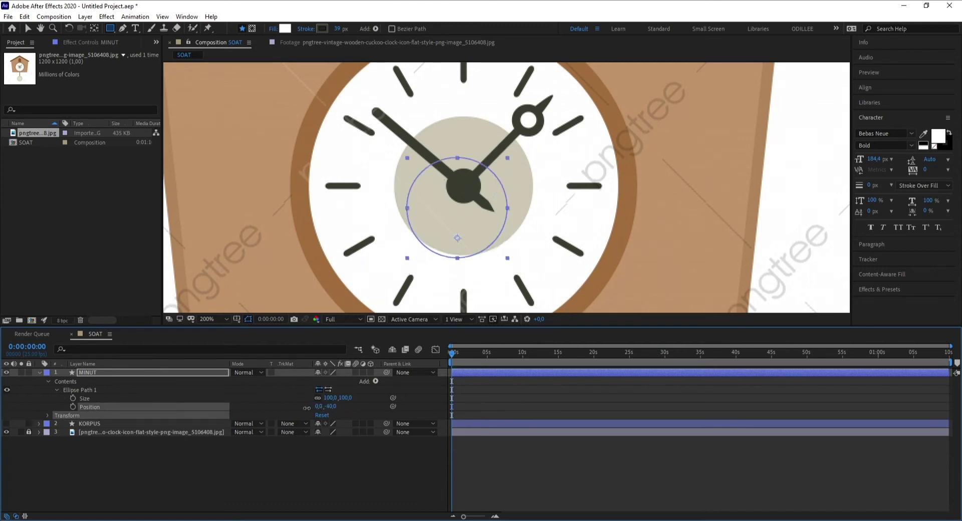
- Position the 35.2 ellipse over the dark hub in the centre of the dial
key("period")
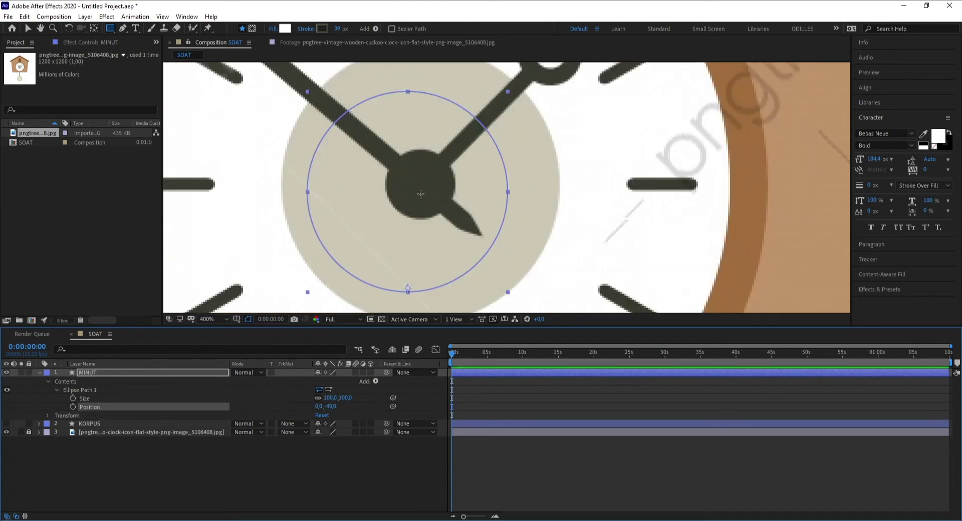
mouse_move(318, 406)
left_mouse_down()
mouse_move(339, 398)
mouse_move(289, 398)
left_mouse_up()
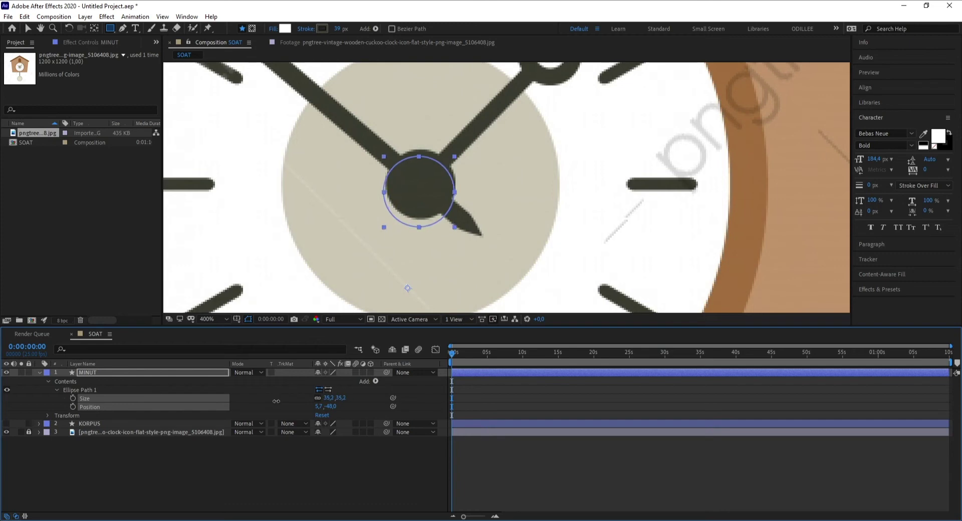
left_click(308, 406)
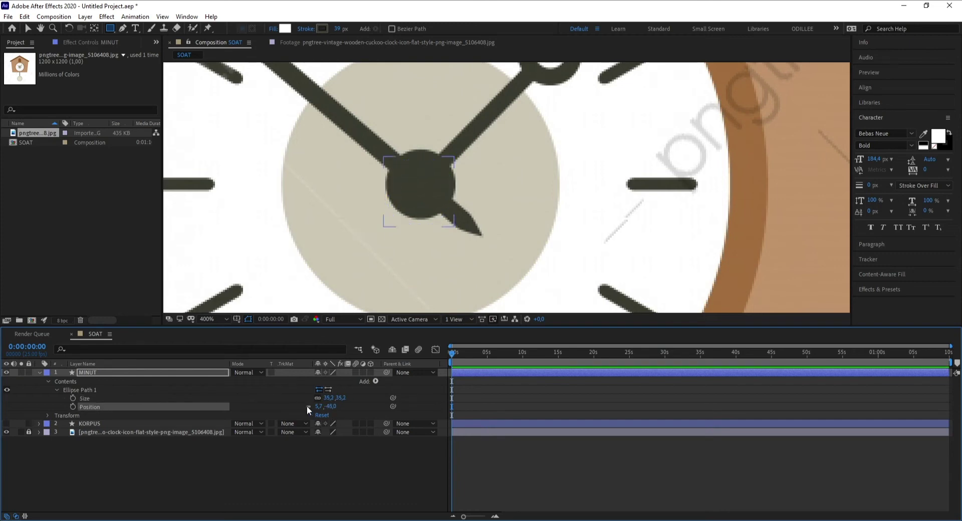
mouse_move(317, 406)
left_mouse_down()
mouse_move(331, 410)
mouse_move(311, 409)
left_mouse_up()
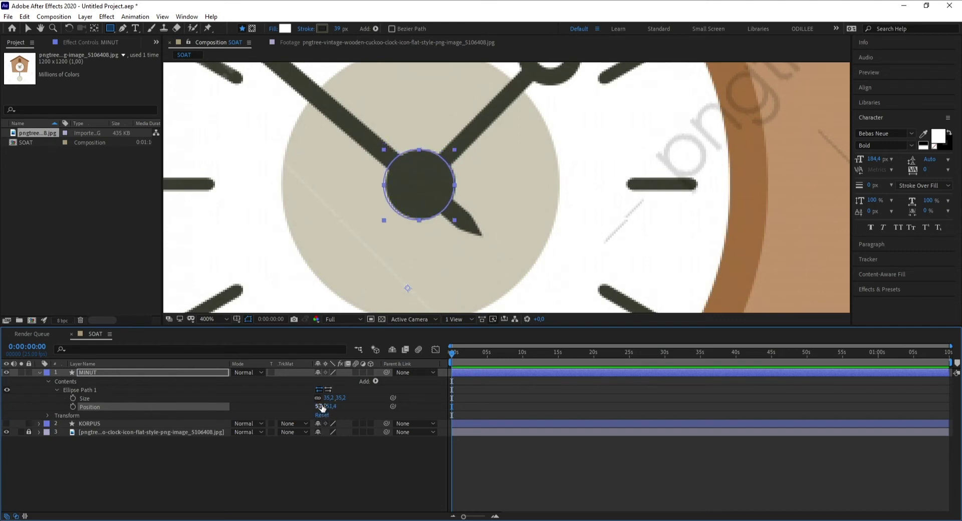
left_click_drag(318, 406, 330, 407)
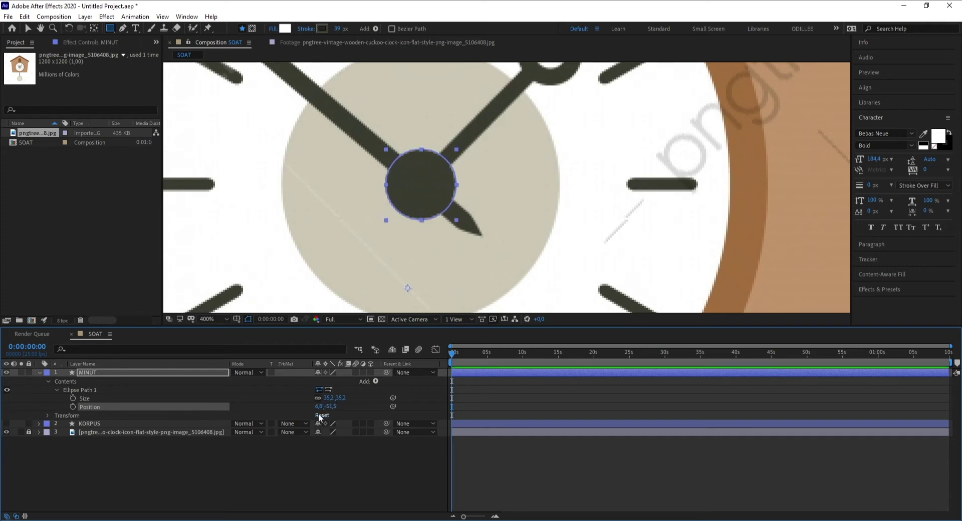
left_click_drag(318, 406, 318, 407)
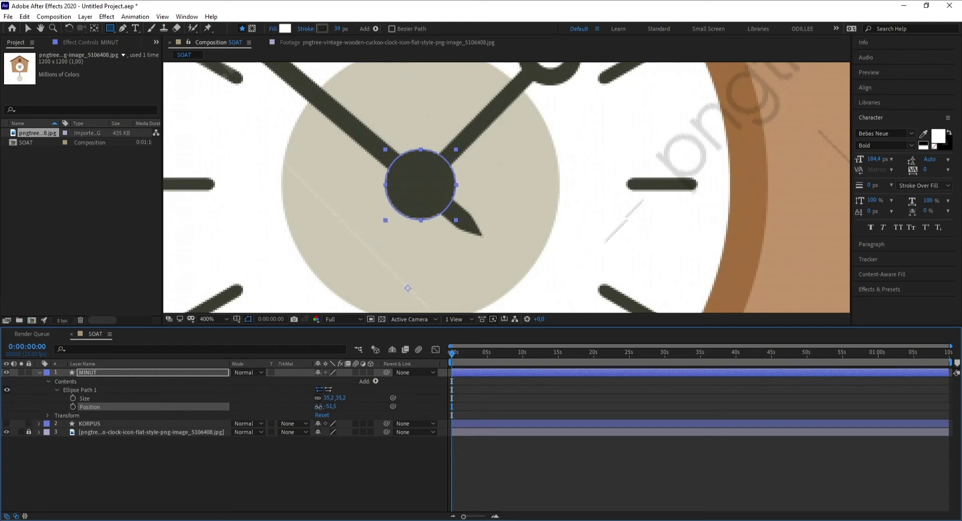
left_click(88, 373)
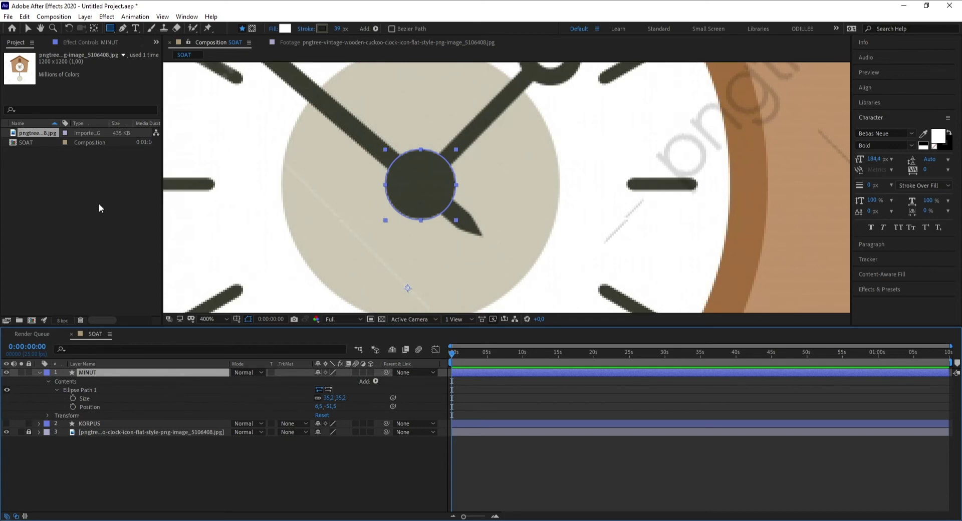
left_click(38, 375)
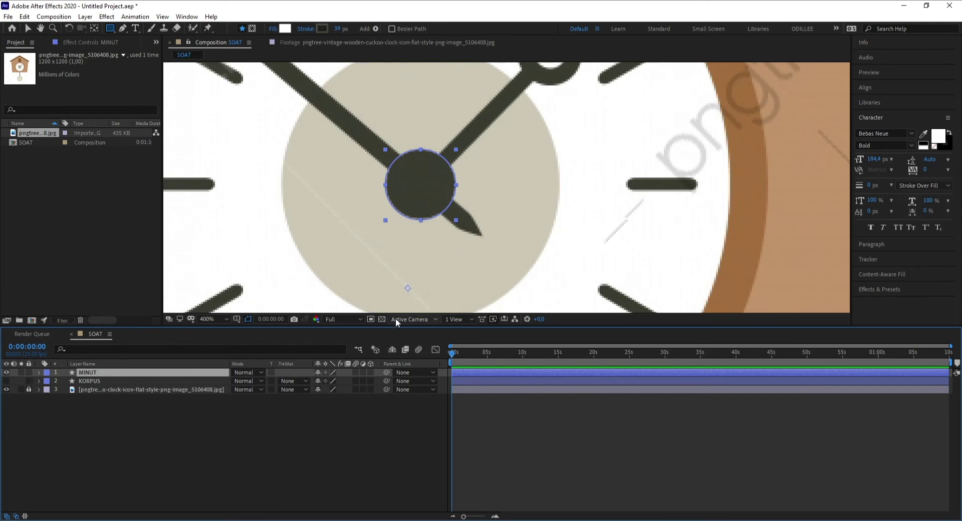
- Snap the MINUT layer's anchor point to the circle's centre
key("y")
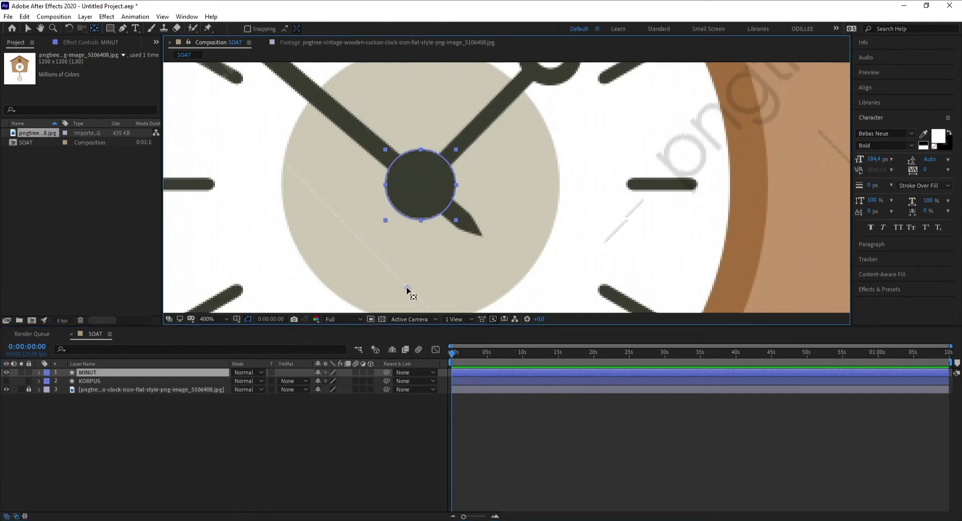
left_click_drag(419, 194, 419, 185)
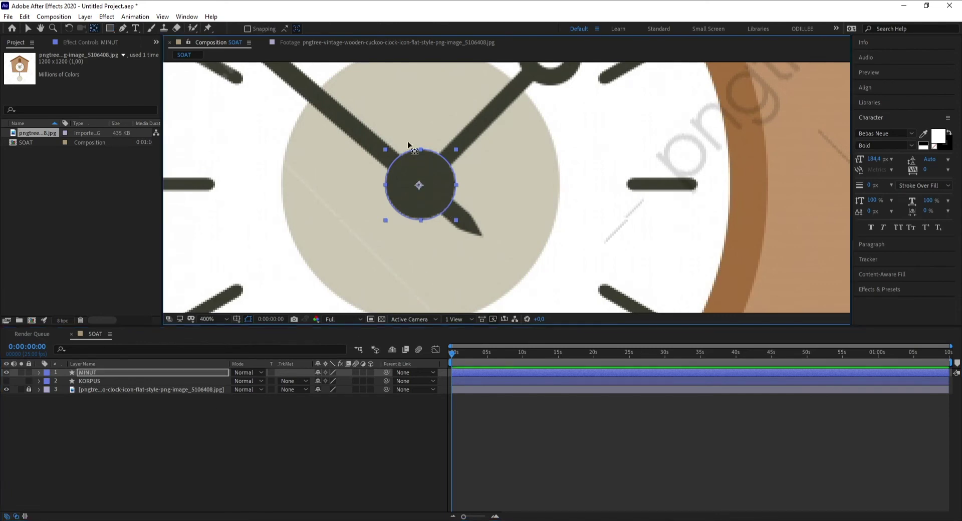
left_click(247, 28)
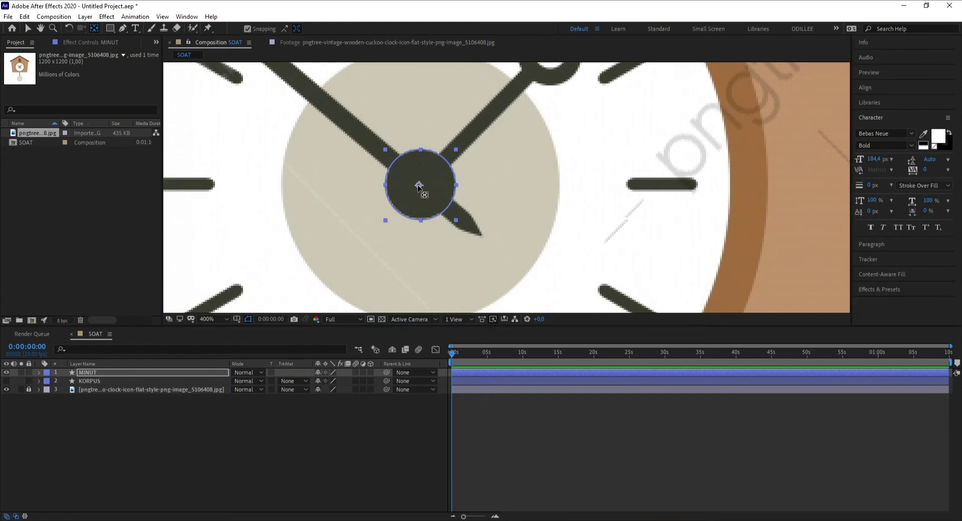
left_click_drag(427, 195, 420, 185)
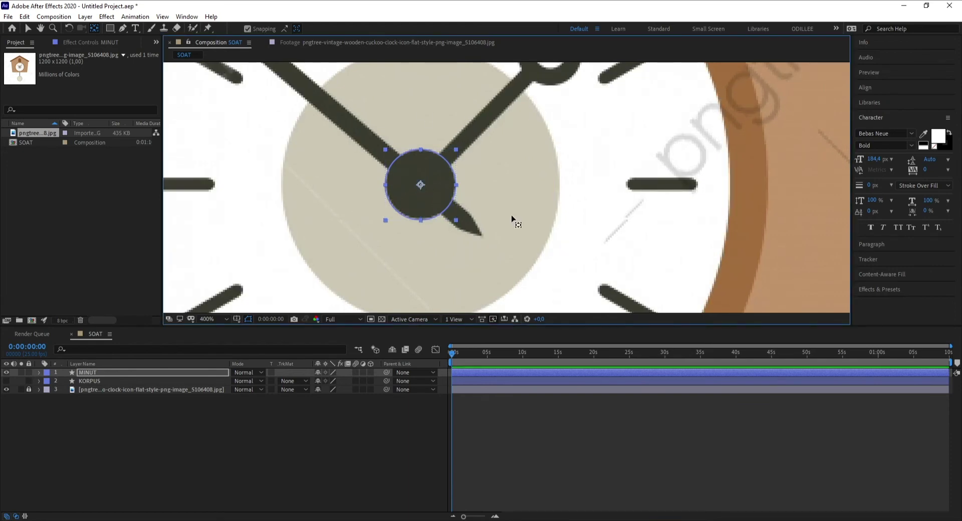
left_click(248, 30)
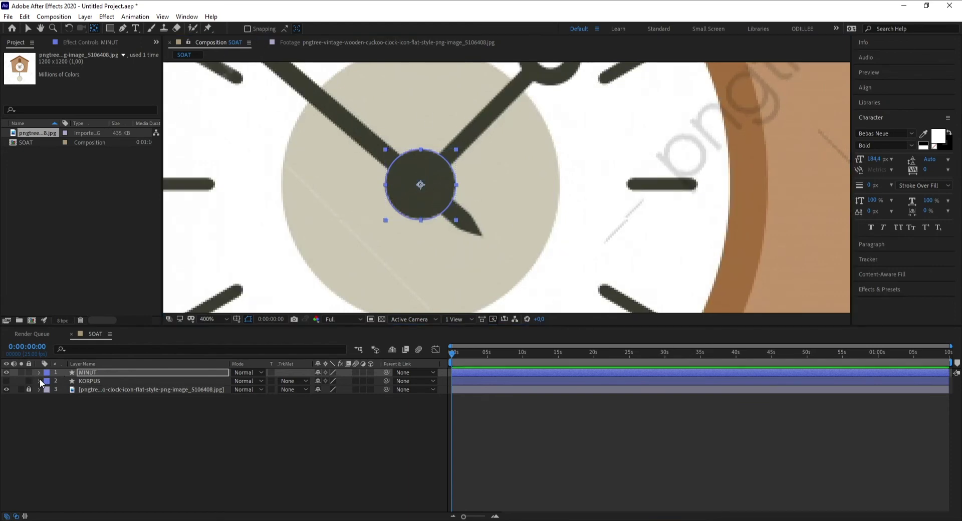
- Add a fill to the circle in the dark clock-hand colour
left_click(38, 372)
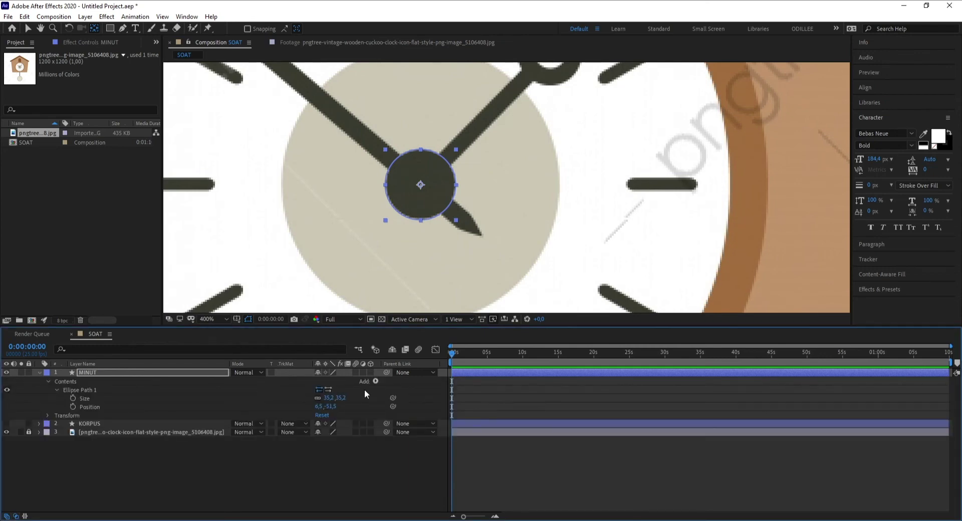
left_click(375, 381)
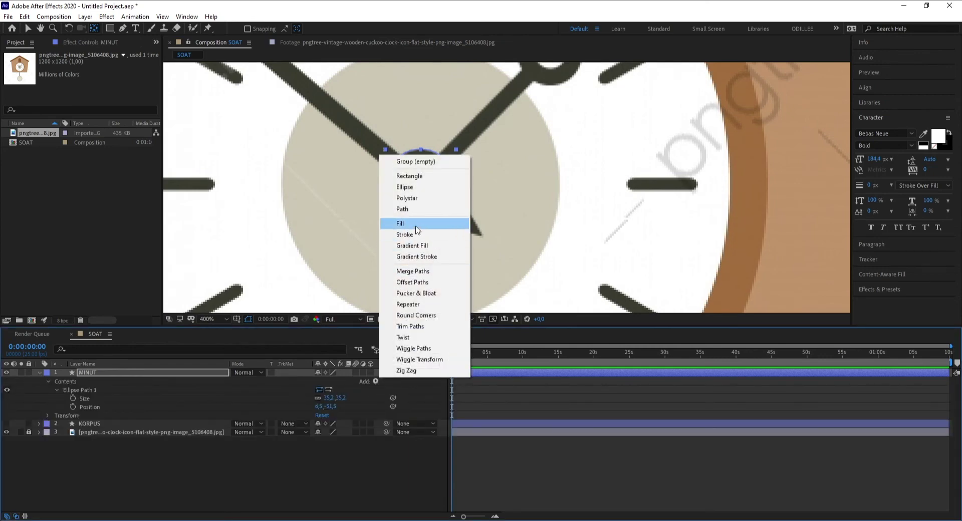
left_click(417, 229)
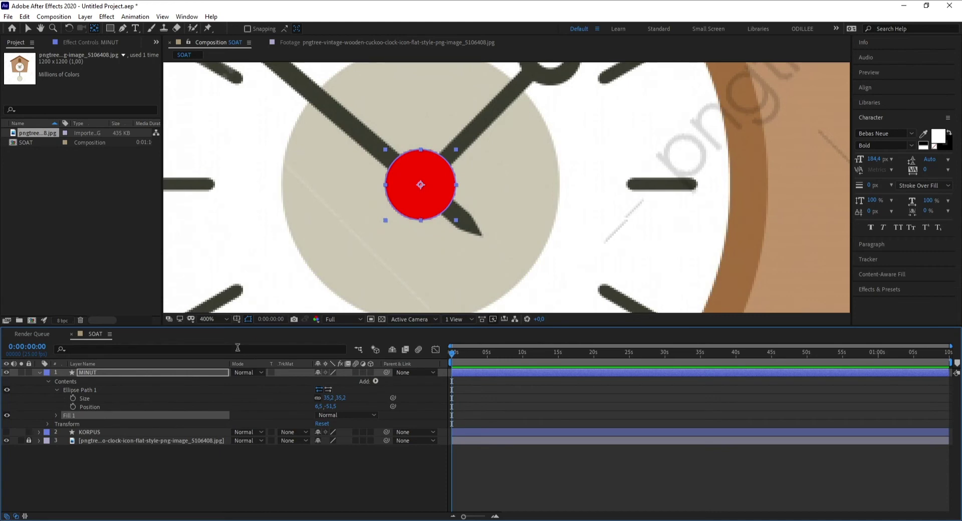
left_click(56, 414)
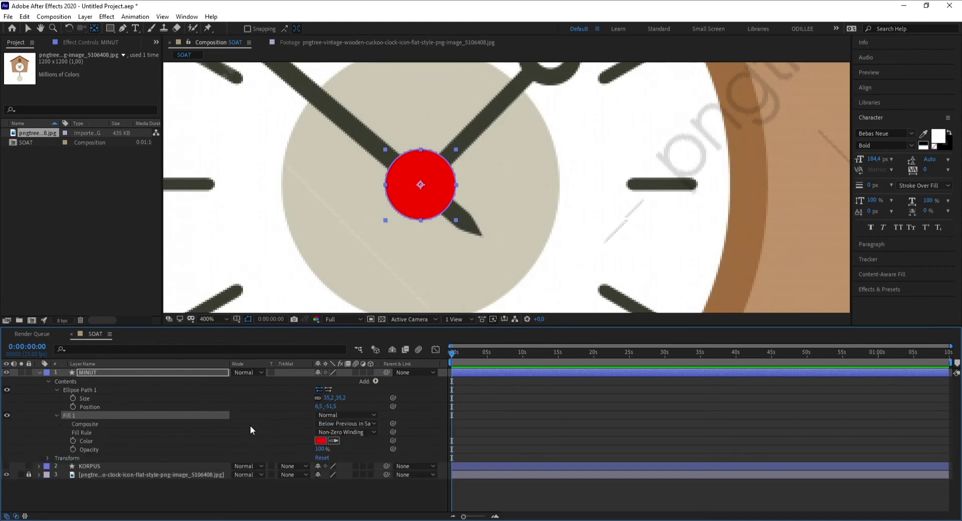
left_click(333, 442)
left_click(470, 225)
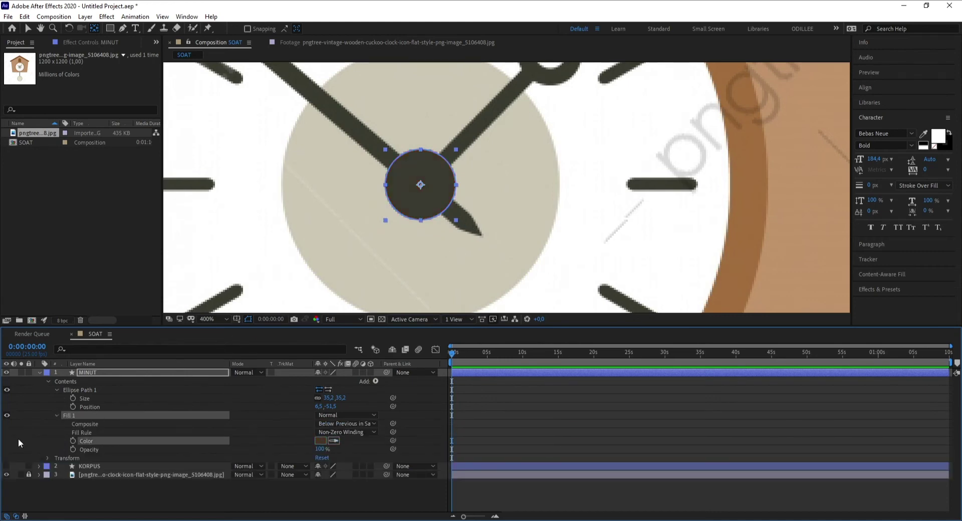
left_click(59, 415)
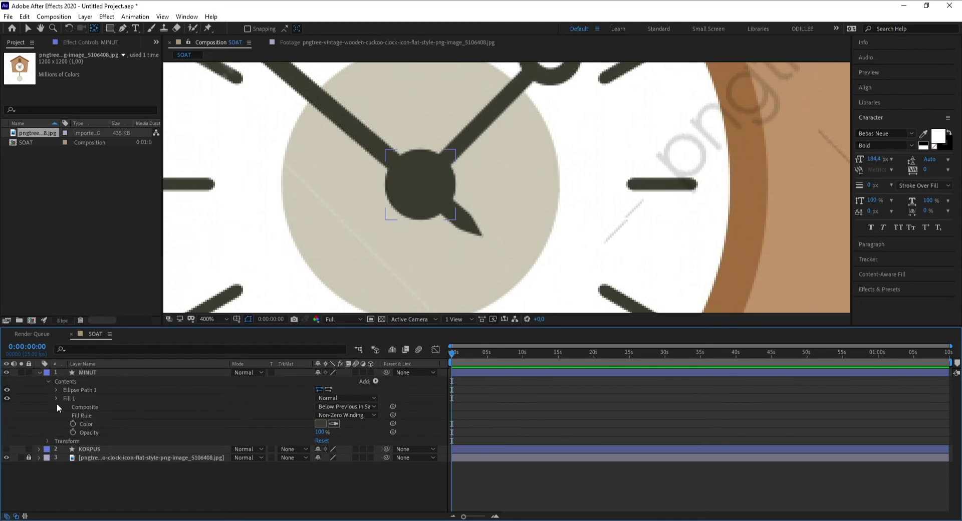
- Group the ellipse path and its fill into Group 1
left_click(59, 389)
left_click(88, 394)
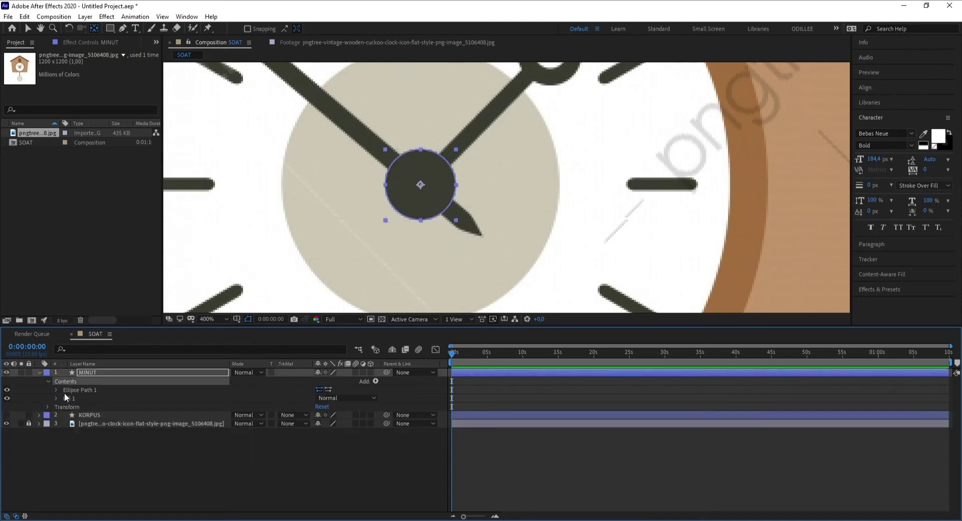
left_click(65, 392)
left_click(73, 398, "shift")
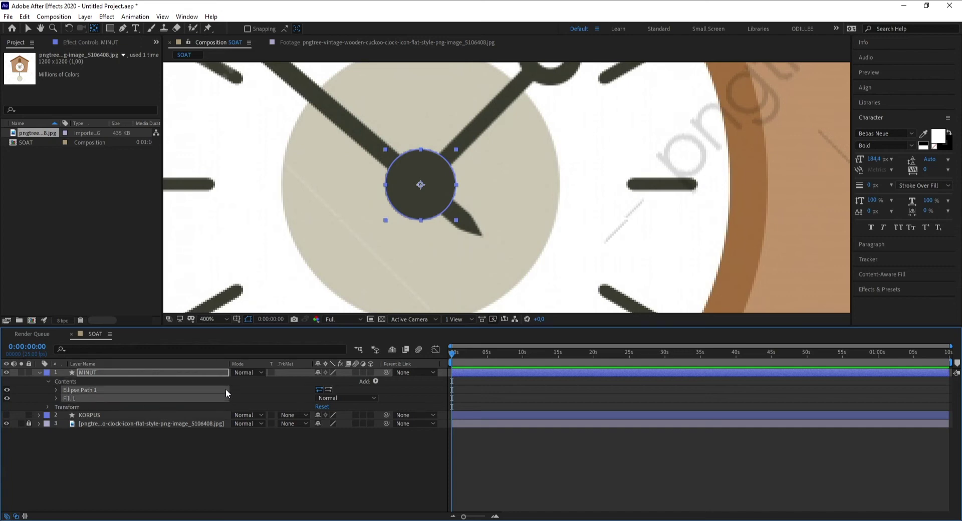
key("ctrl+g")
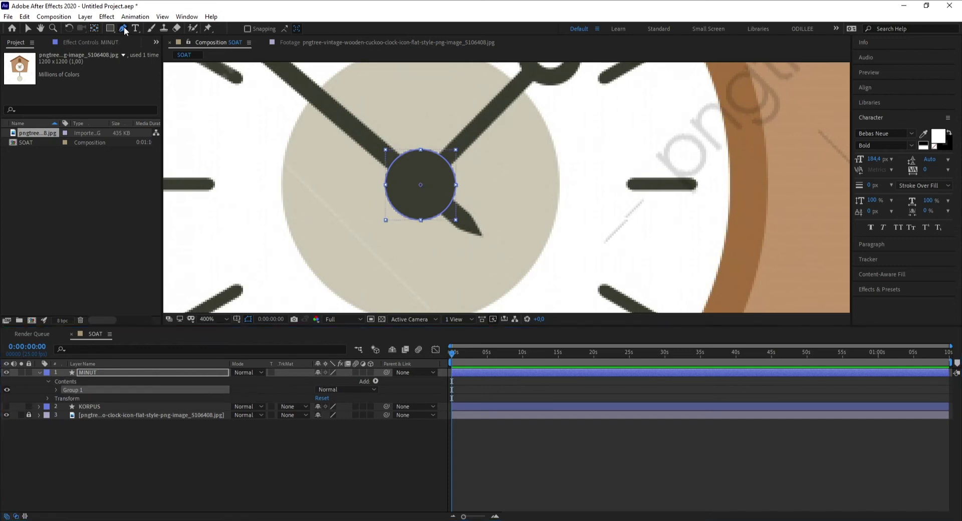
- Add an empty path to MINUT and draw a line along the minute hand
key("h")
left_click_drag(263, 105, 359, 163)
key("g")
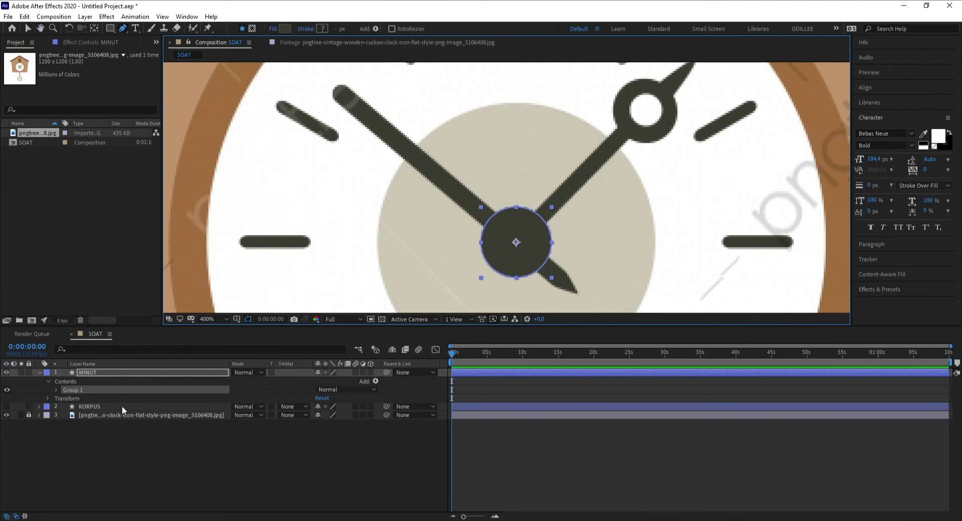
left_click(108, 437)
left_click(140, 373)
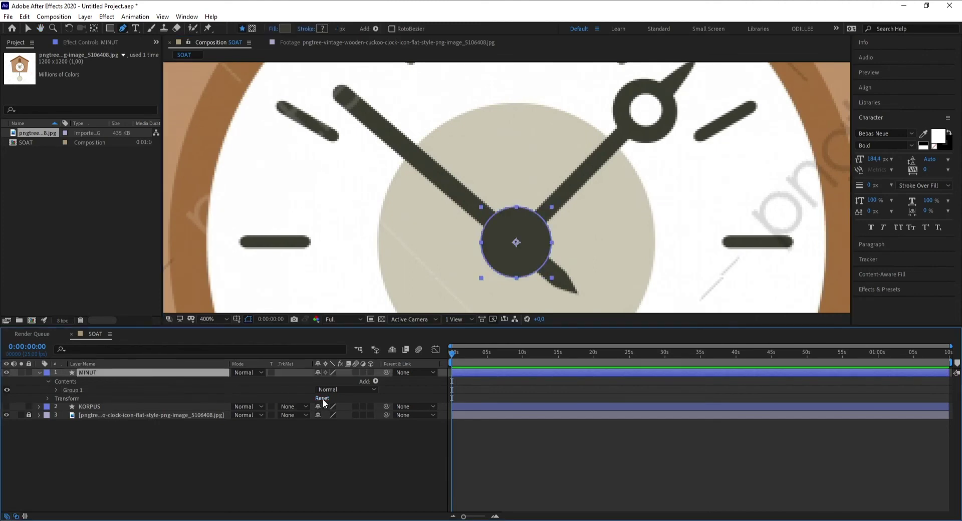
left_click(375, 381)
left_click(420, 209)
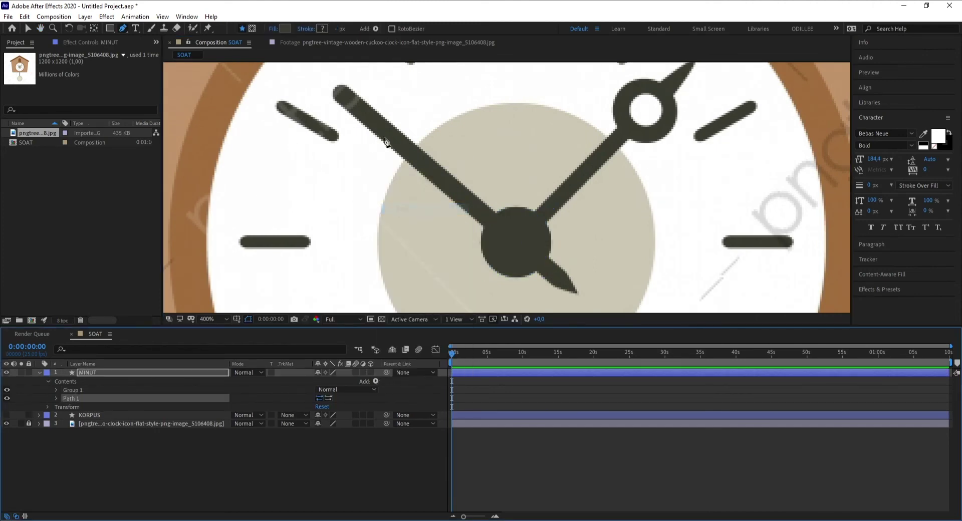
left_click(341, 95)
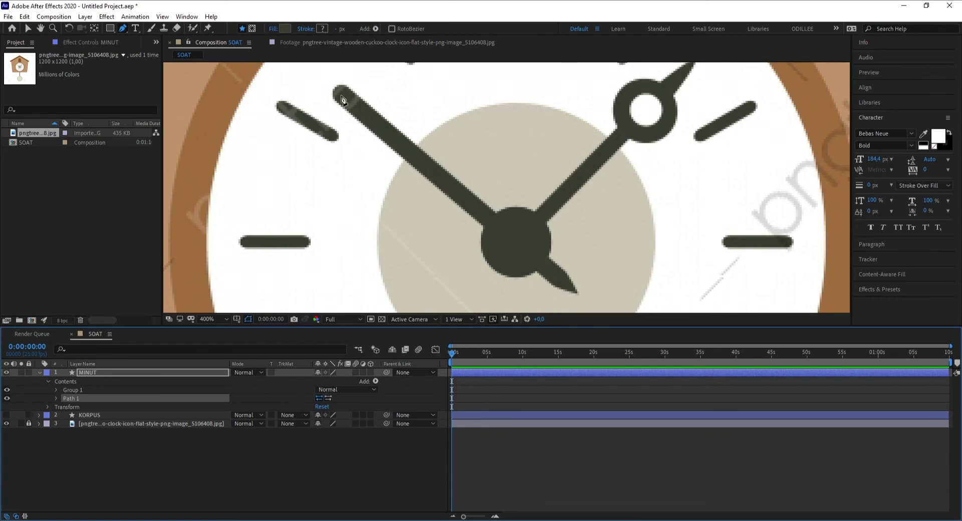
left_click(566, 286)
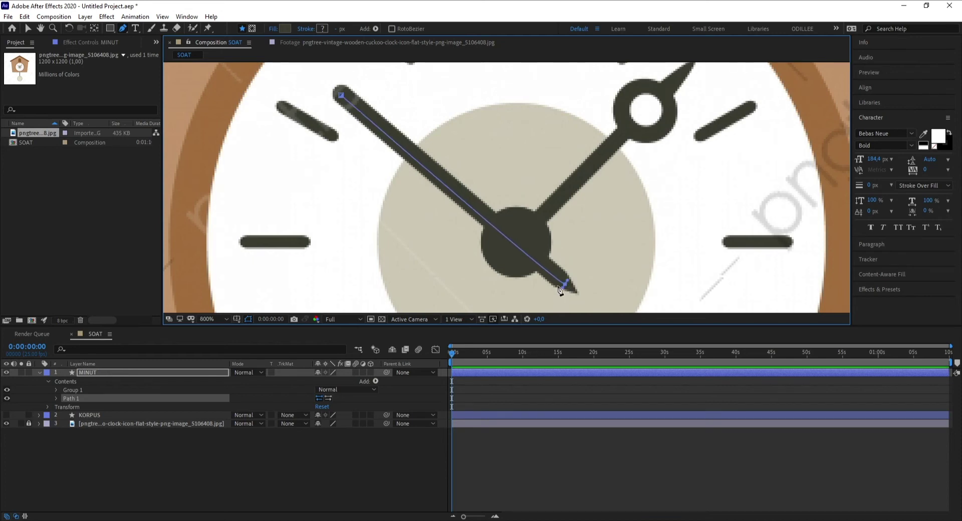
- Adjust the line's end point so it sits on the minute hand's centre
scroll(569, 291, "up", 2)
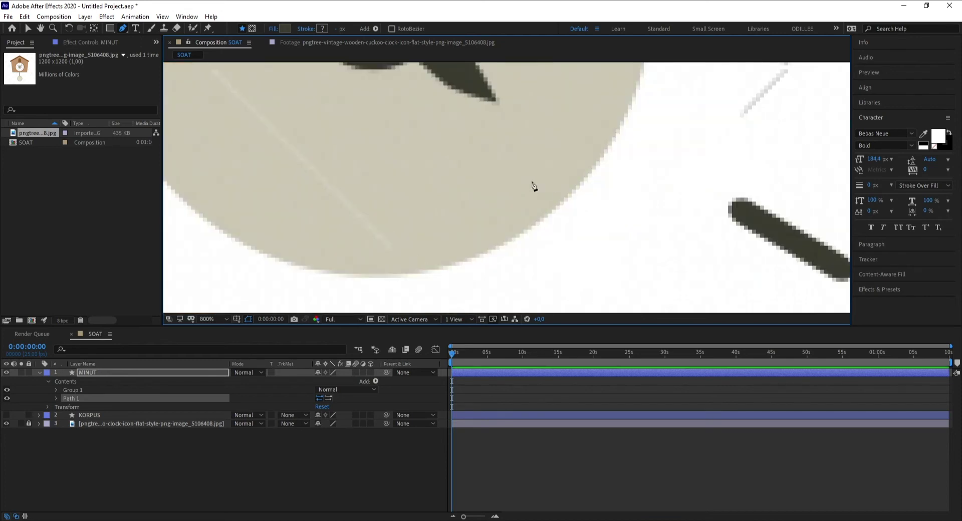
left_click_drag(532, 185, 593, 284)
left_click(551, 200)
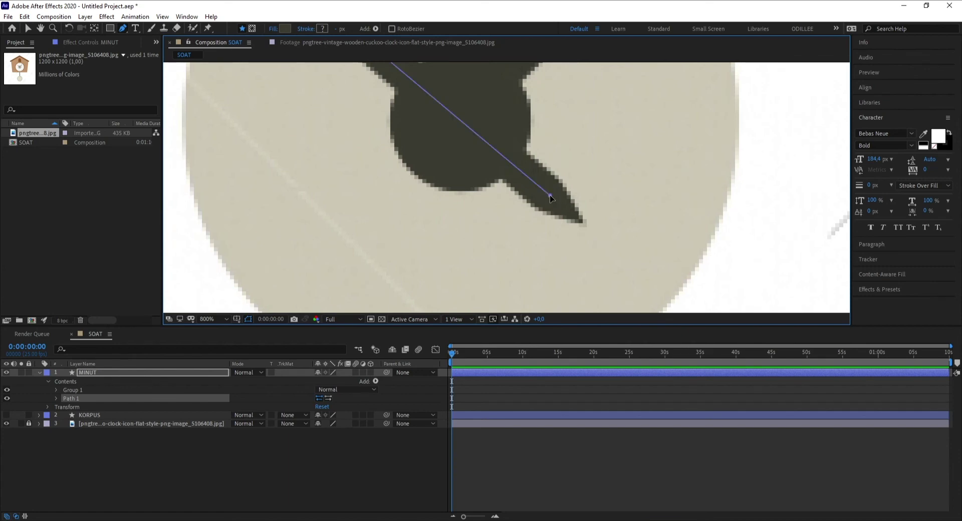
scroll(501, 200, "down", 5)
left_click_drag(546, 237, 396, 145)
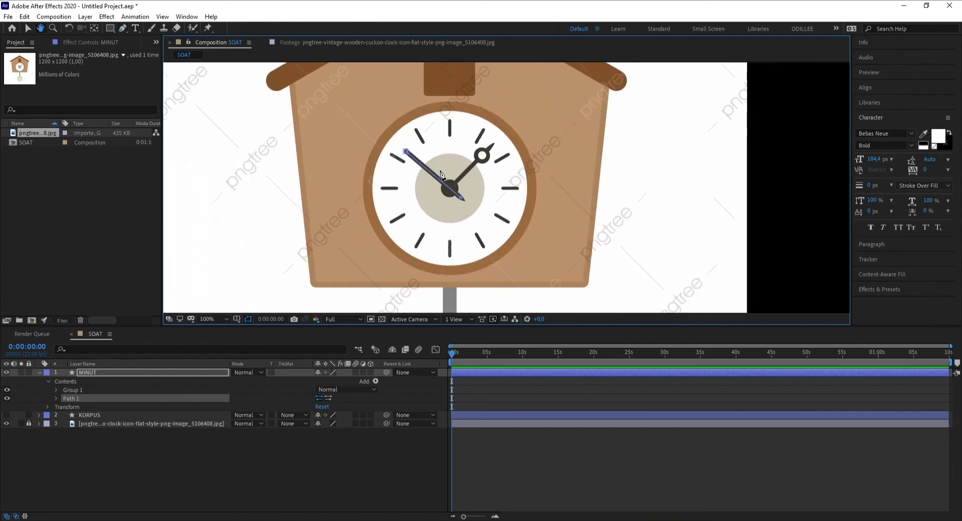
scroll(514, 204, "up", 5)
left_click_drag(514, 204, 565, 184)
scroll(565, 184, "down", 2)
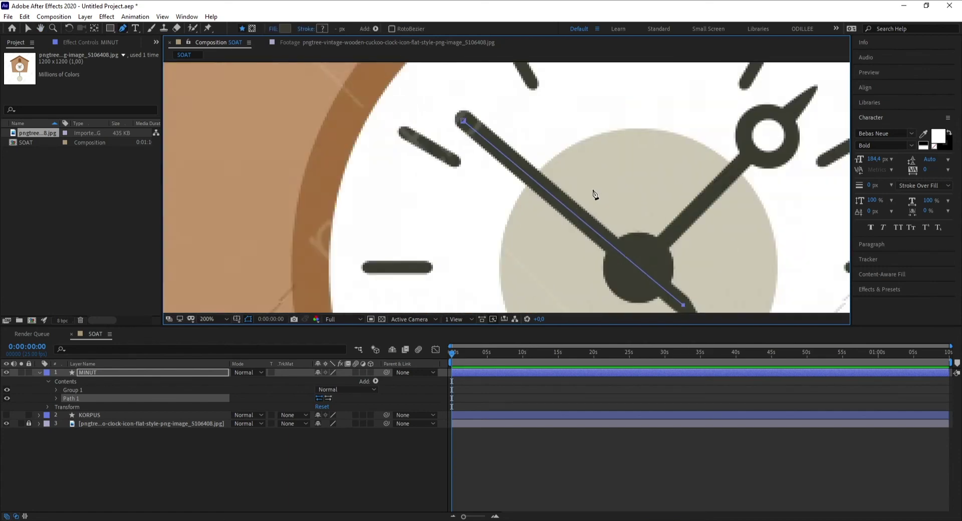
scroll(595, 195, "down", 2)
scroll(515, 189, "up", 2)
left_click_drag(472, 172, 451, 139)
scroll(360, 108, "up", 2)
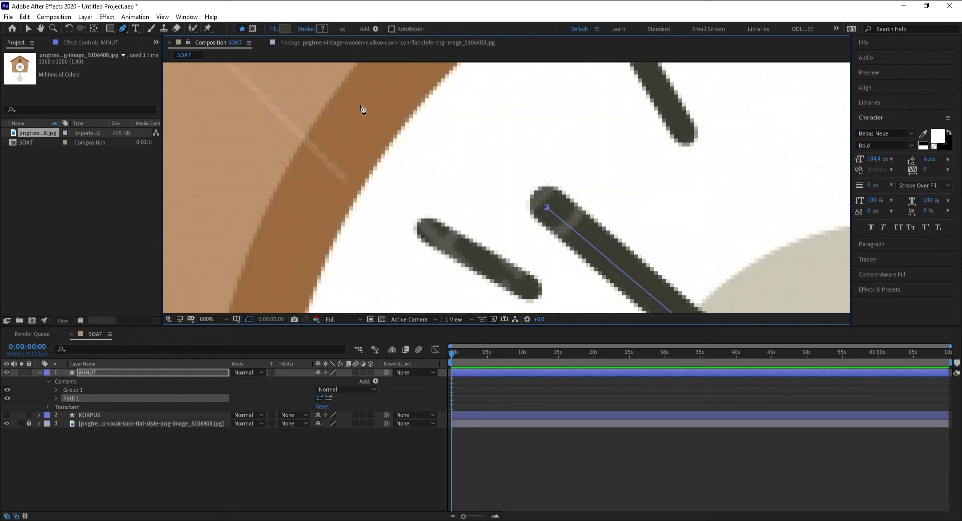
scroll(484, 195, "up", 1)
left_click_drag(515, 215, 536, 188)
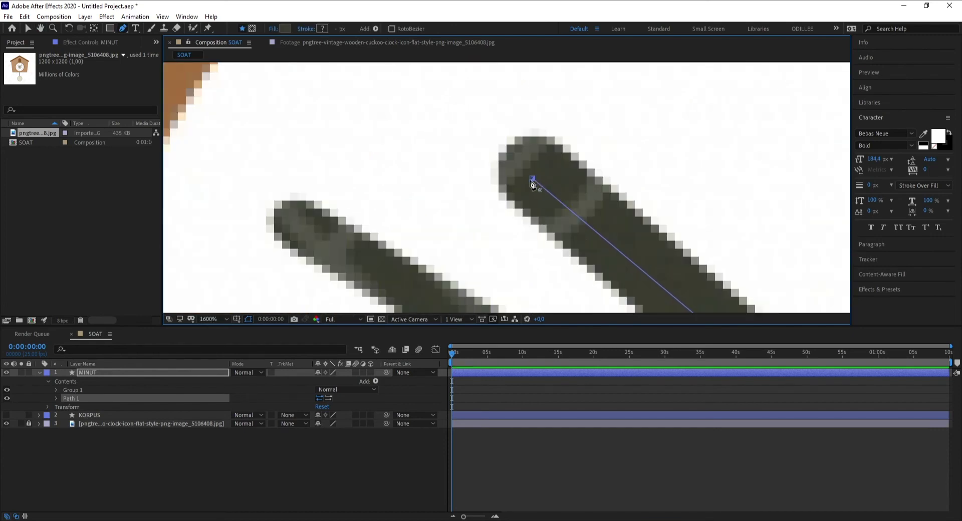
key("v")
left_click_drag(532, 179, 535, 172)
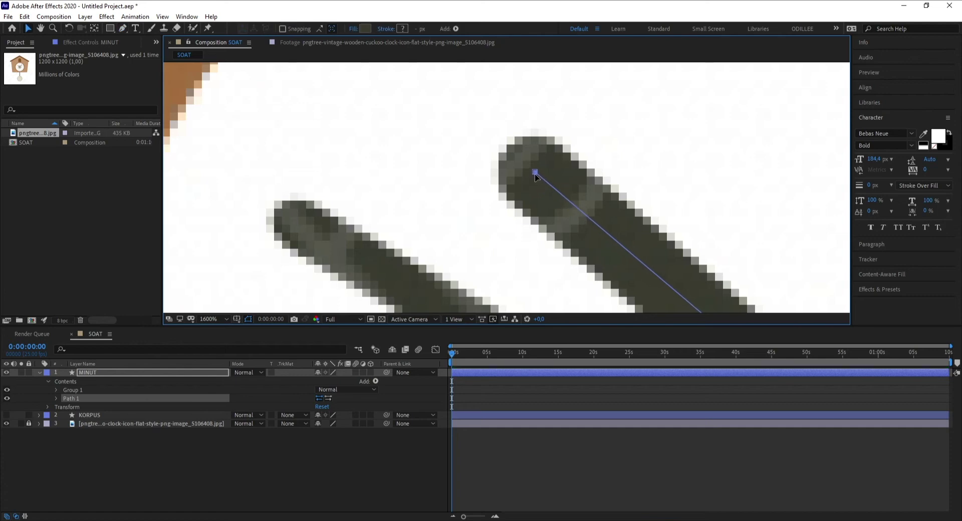
scroll(535, 175, "down", 1)
scroll(543, 196, "down", 1)
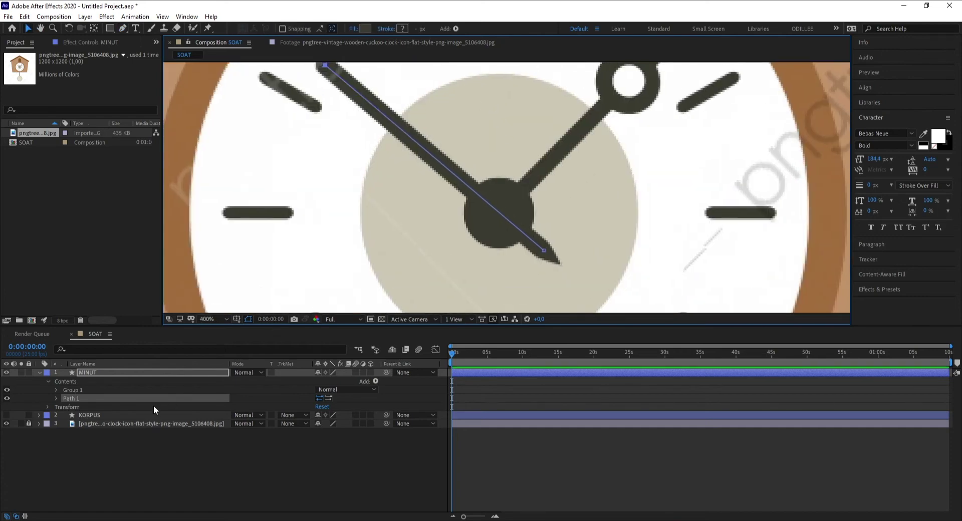
- Give the minute-hand path a 10 px stroke in the dark hand colour
left_click(376, 381)
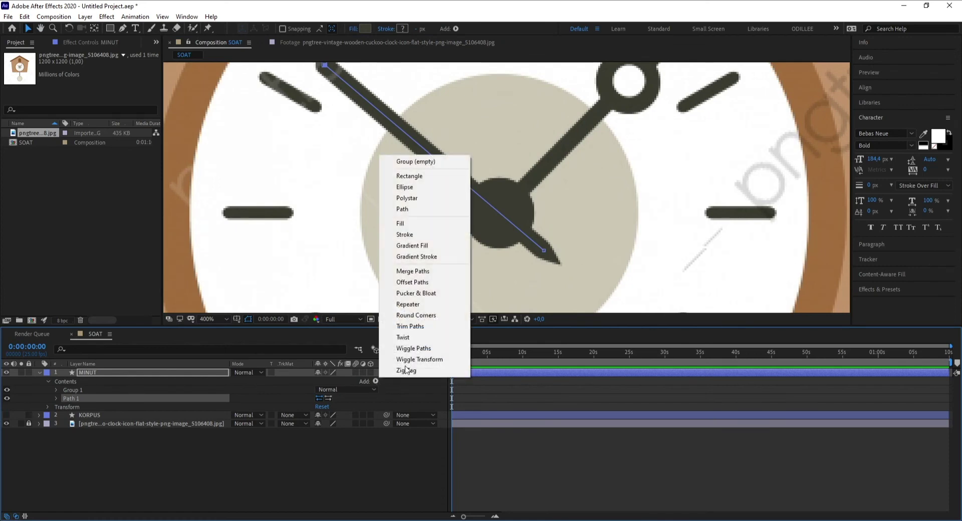
left_click(427, 234)
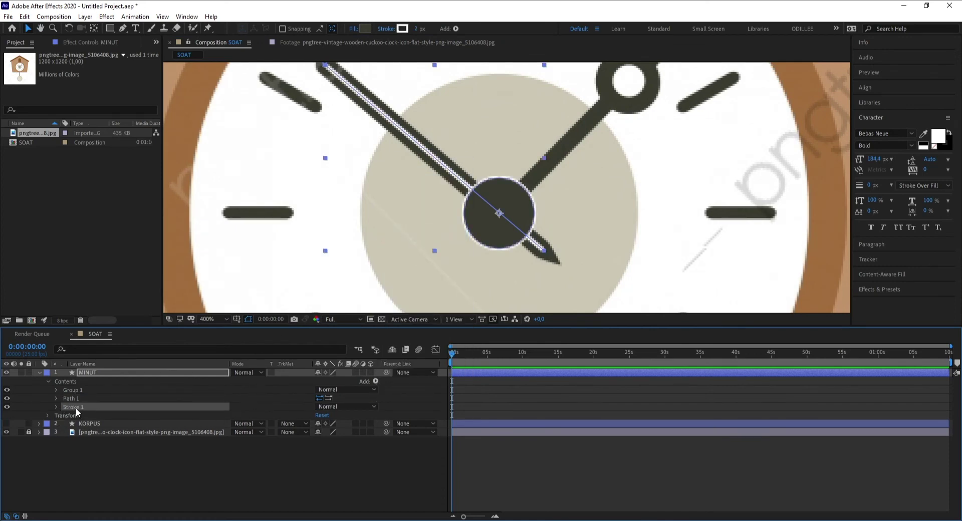
left_click(56, 406)
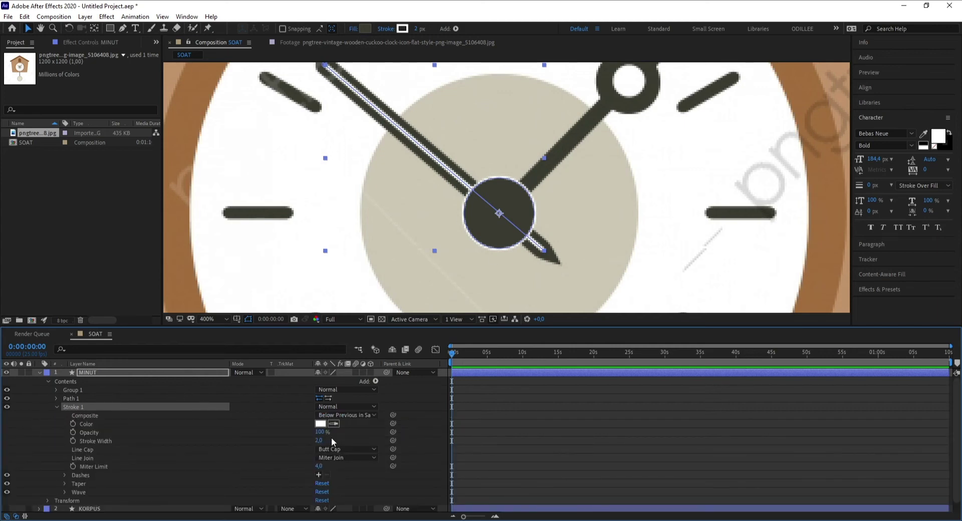
left_click(489, 230)
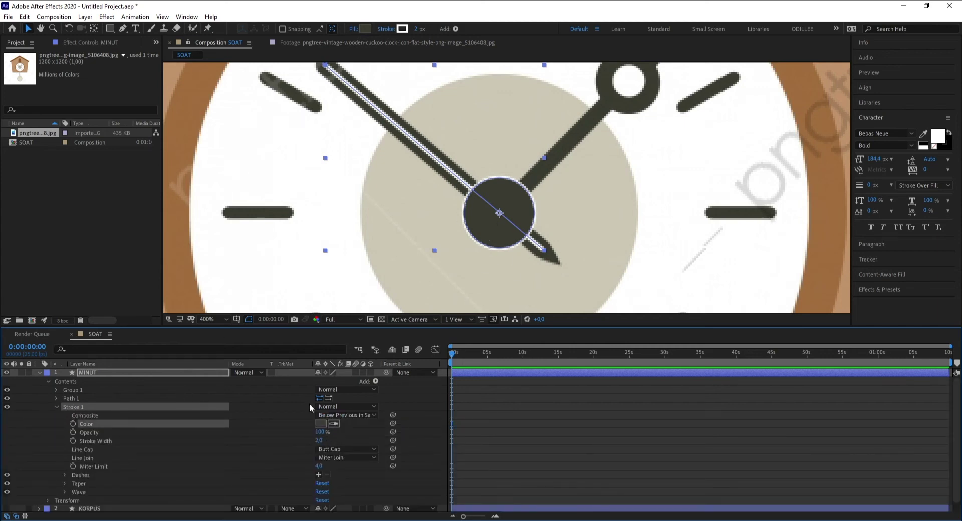
mouse_move(318, 440)
left_mouse_down()
mouse_move(285, 434)
mouse_move(310, 435)
left_mouse_up()
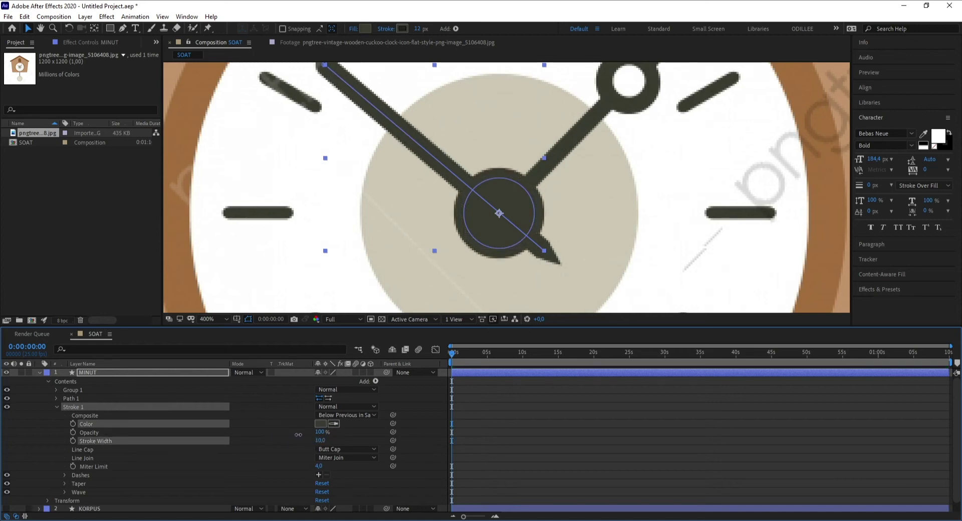
left_click(56, 408)
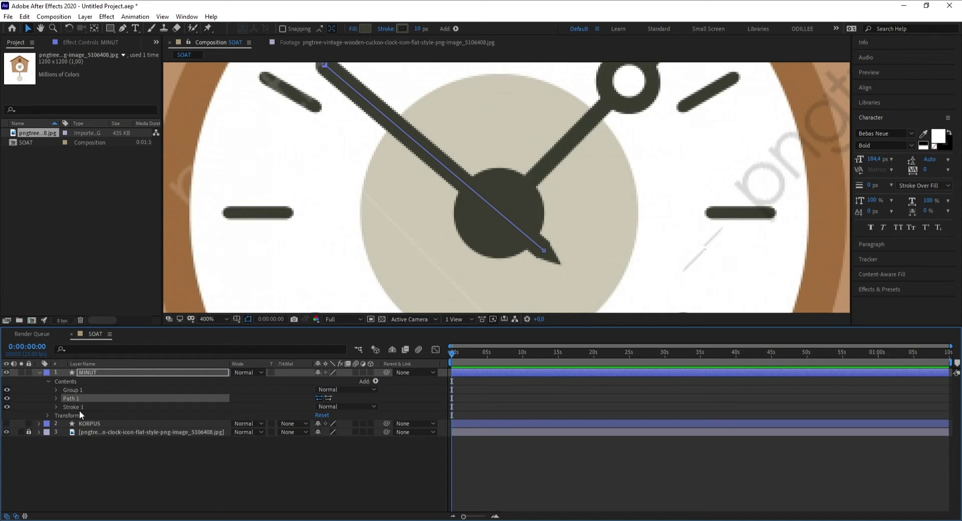
- Group Path 1 and its stroke as Group 2 within MINUT
left_click(74, 407, "shift")
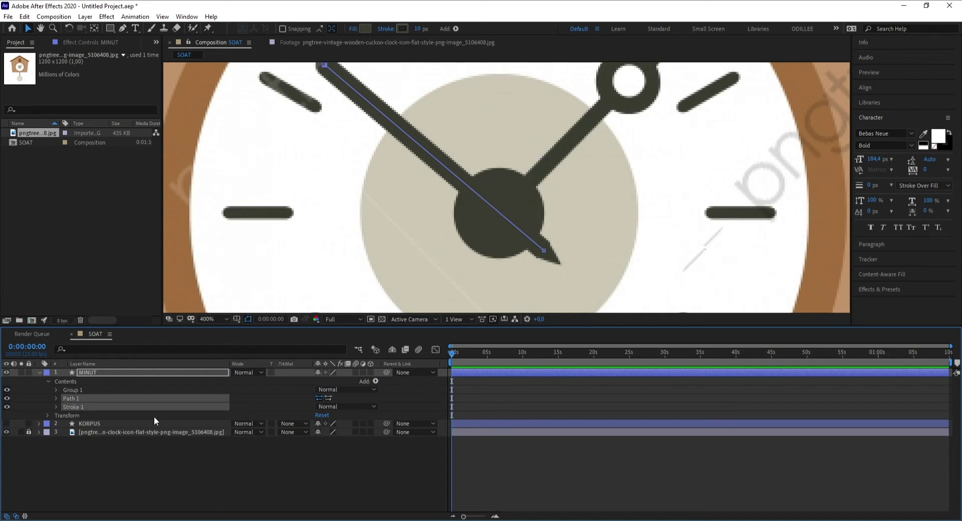
key("ctrl+g")
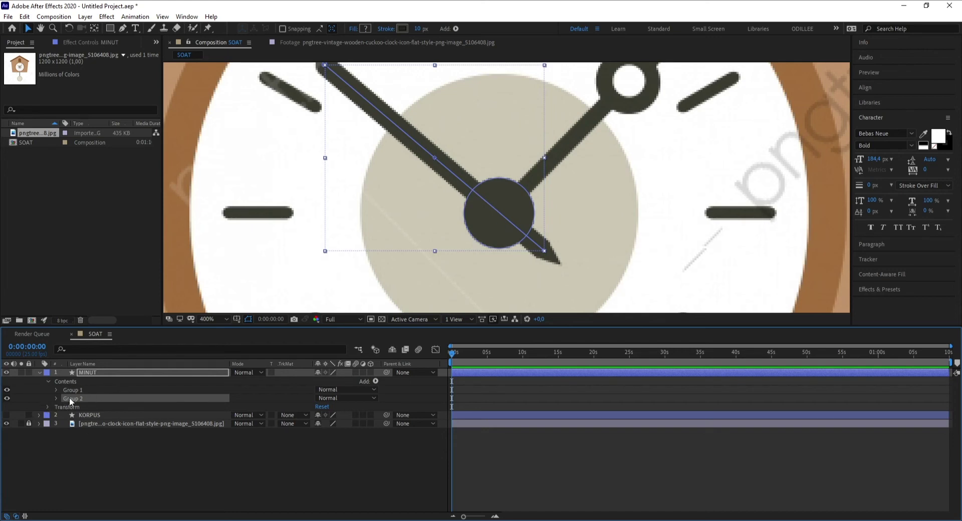
left_click(39, 372)
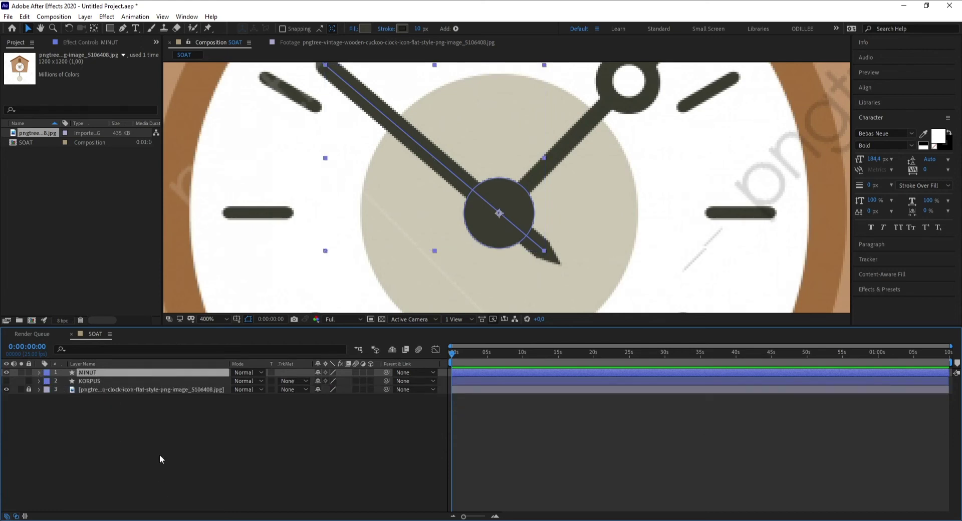
- Add a new empty shape layer named Soat at the top of the stack
left_click(170, 445)
right_click(209, 417)
mouse_move(283, 304)
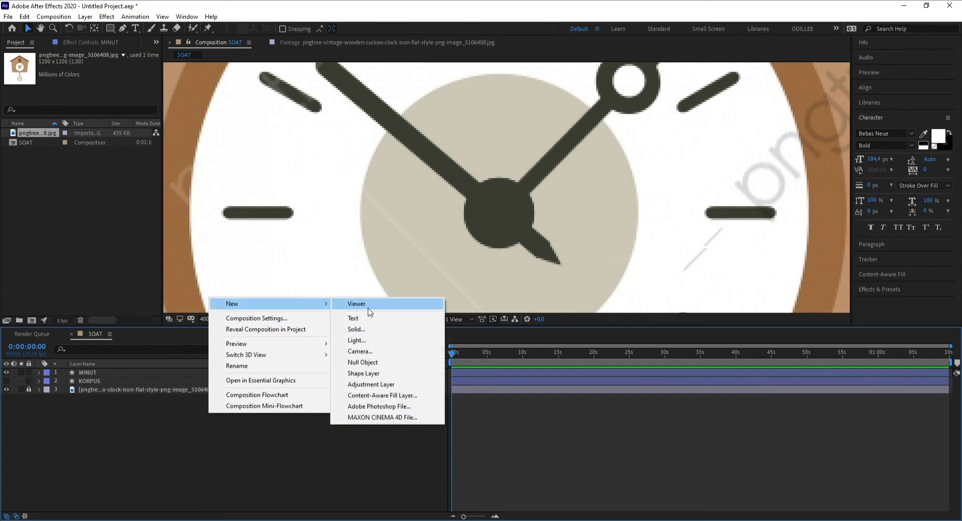
left_click(372, 374)
key("q")
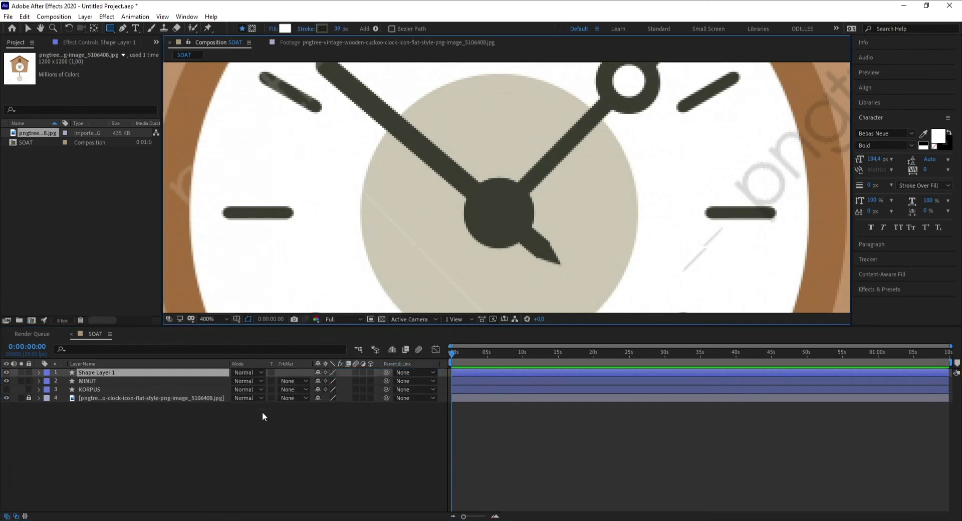
left_click(94, 375)
key("Return")
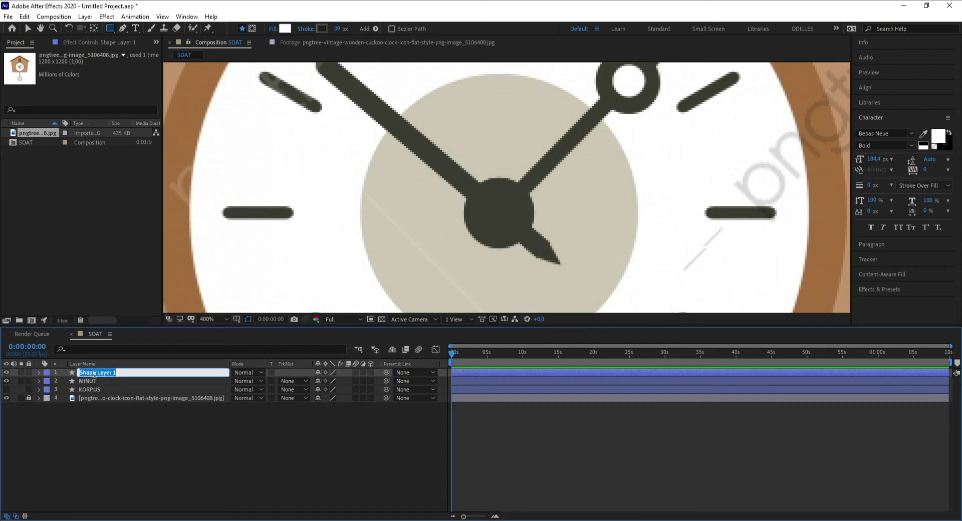
type("Soat")
key("Return")
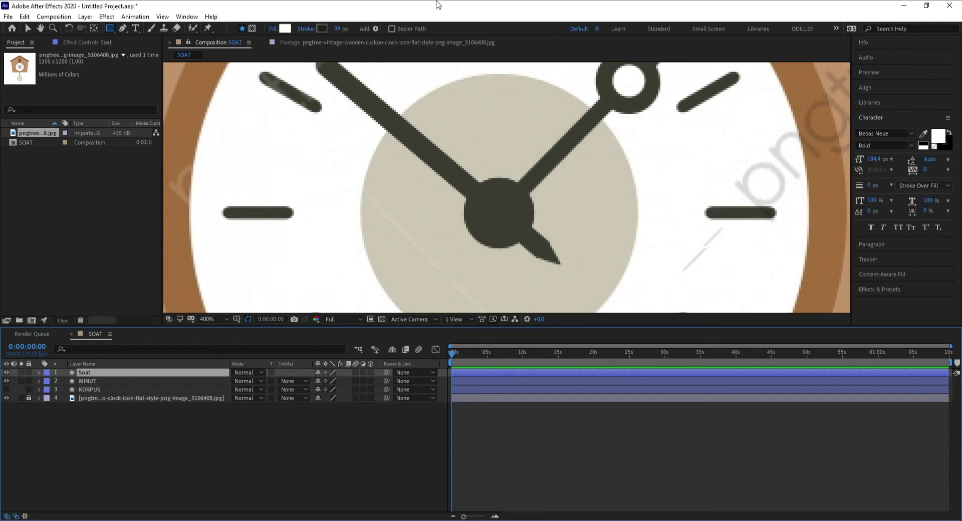
- Reframe the view on the clock hands, choose the Pen tool and expand Soat
scroll(498, 240, "down", 2)
scroll(498, 240, "up", 2)
left_click_drag(560, 161, 484, 205)
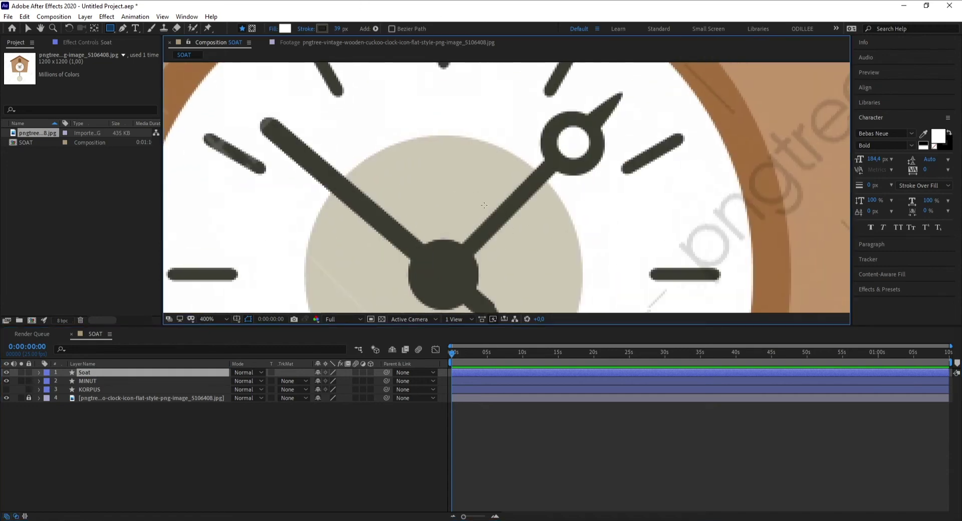
left_click(122, 29)
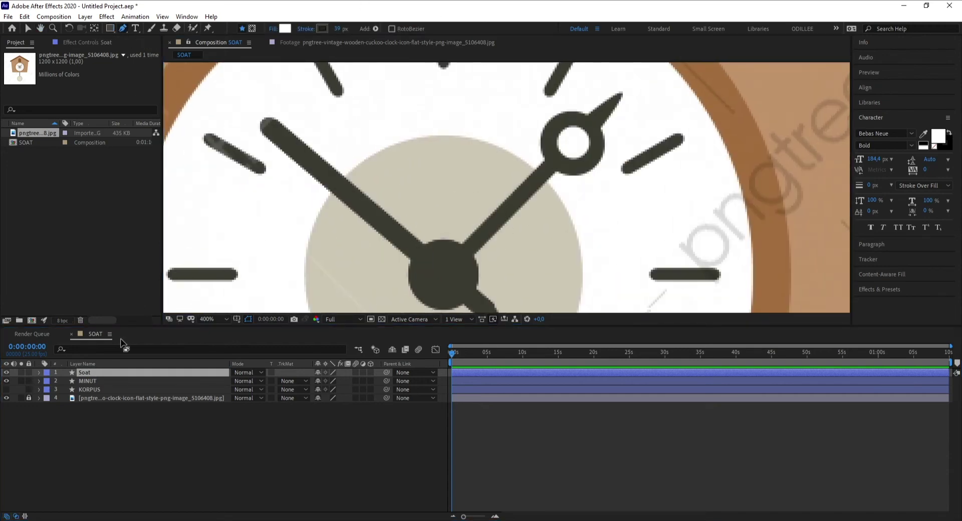
left_click(87, 372)
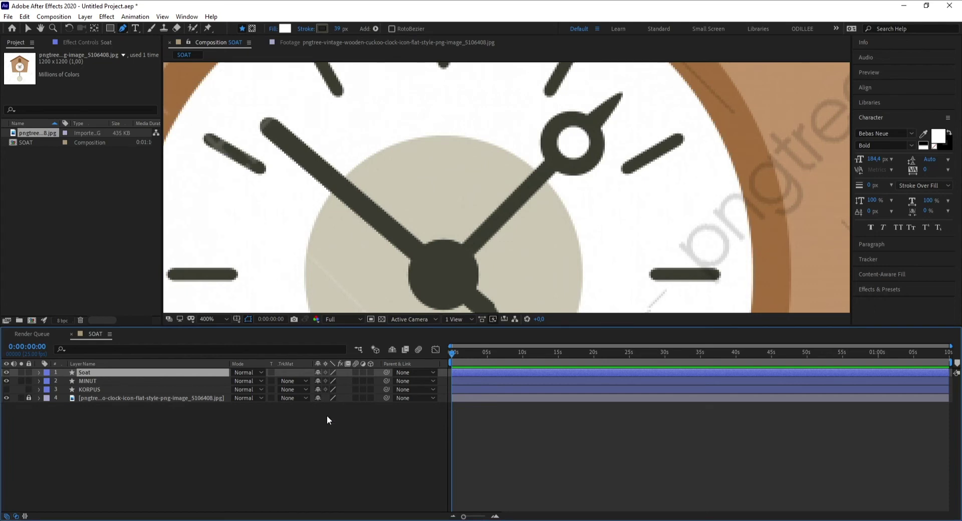
left_click(38, 372)
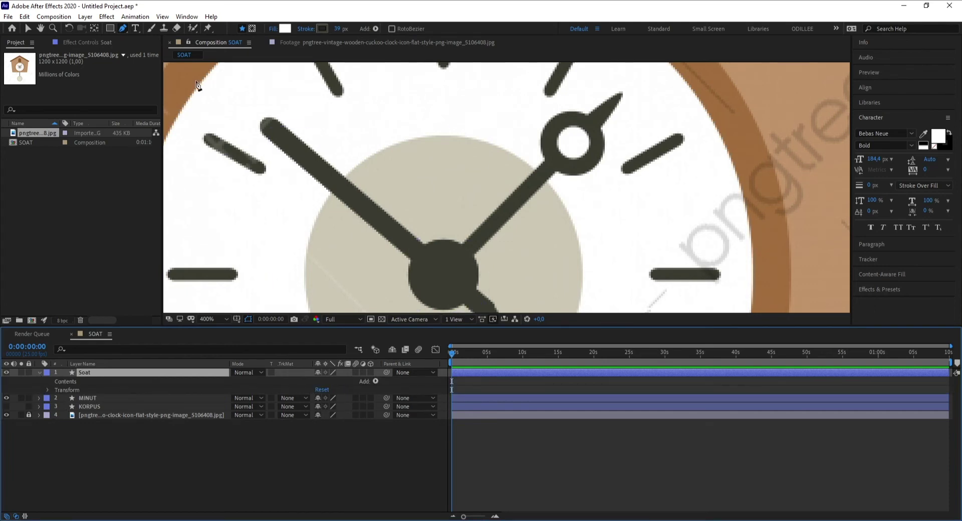
- Add an empty path to Soat and draw a line from the hand's ring toward the hub
left_click(28, 29)
left_click(100, 374)
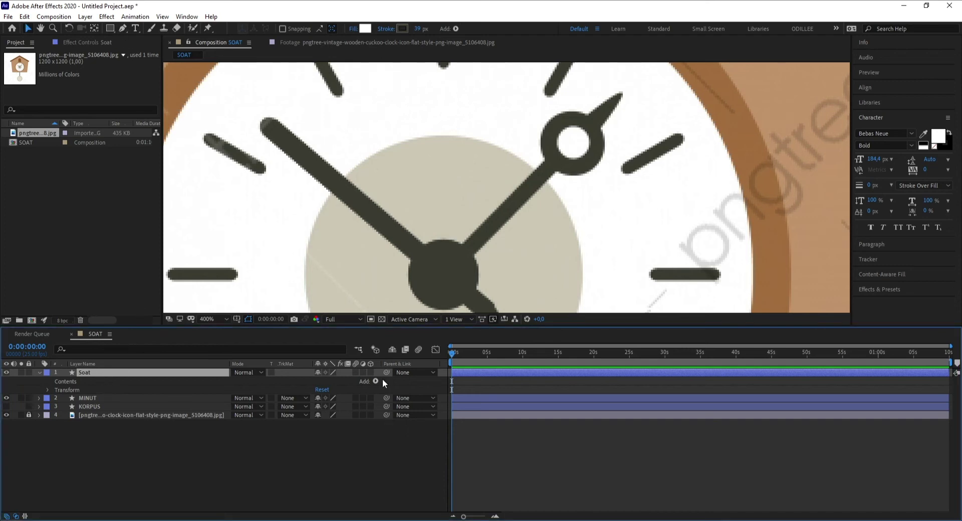
left_click(375, 382)
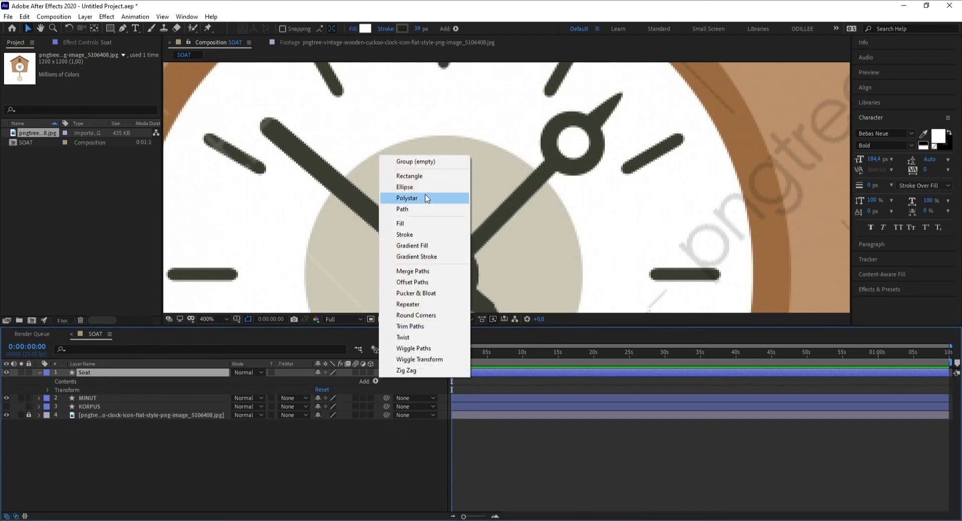
left_click(416, 209)
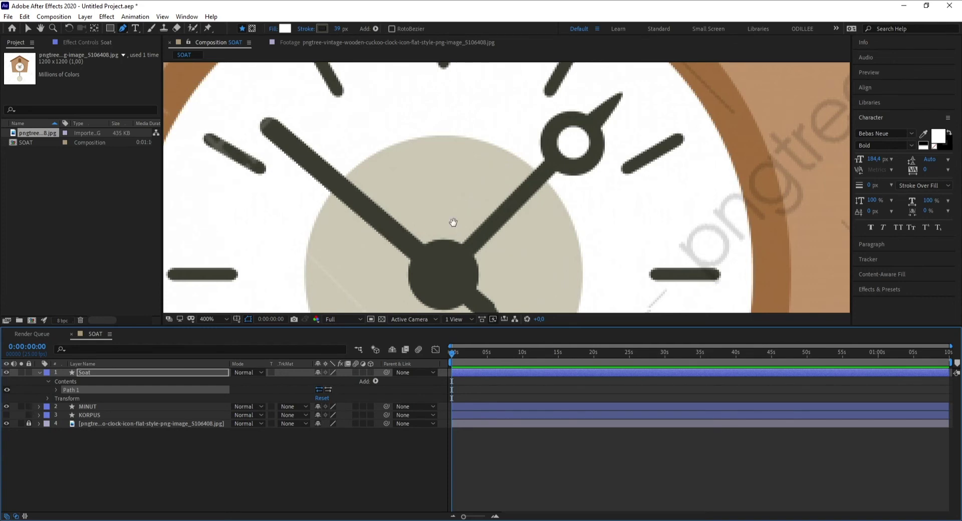
key("g")
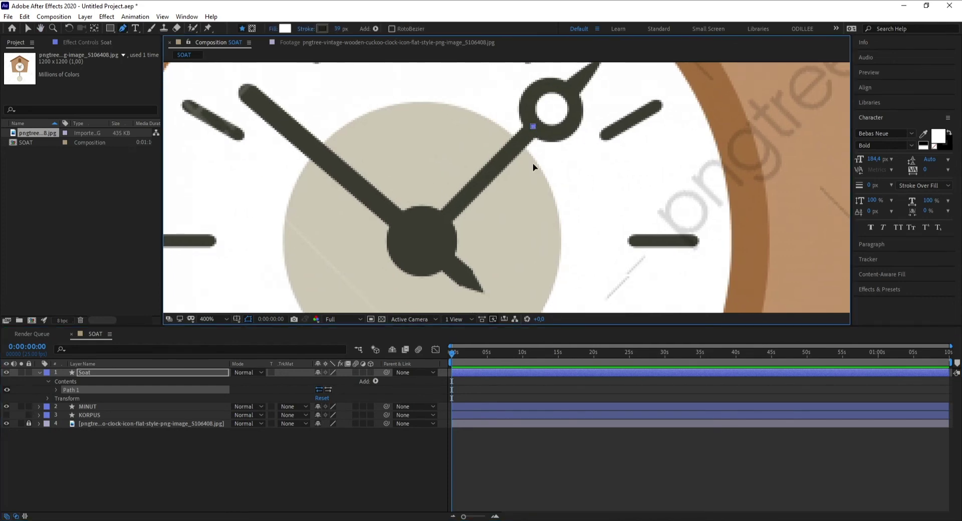
left_click(386, 275)
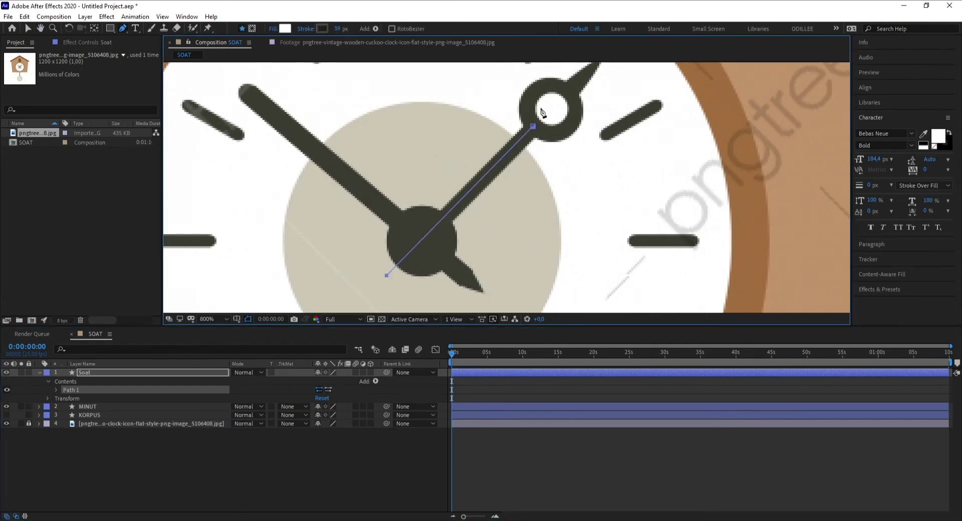
scroll(543, 121, "up", 3)
scroll(601, 167, "down", 3)
scroll(508, 162, "down", 2)
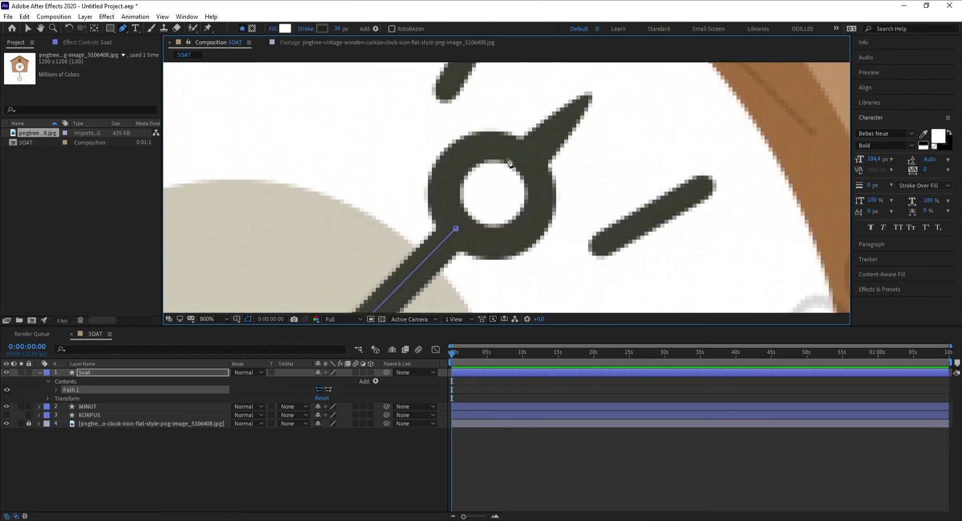
scroll(476, 226, "down", 3)
scroll(475, 226, "left", 3)
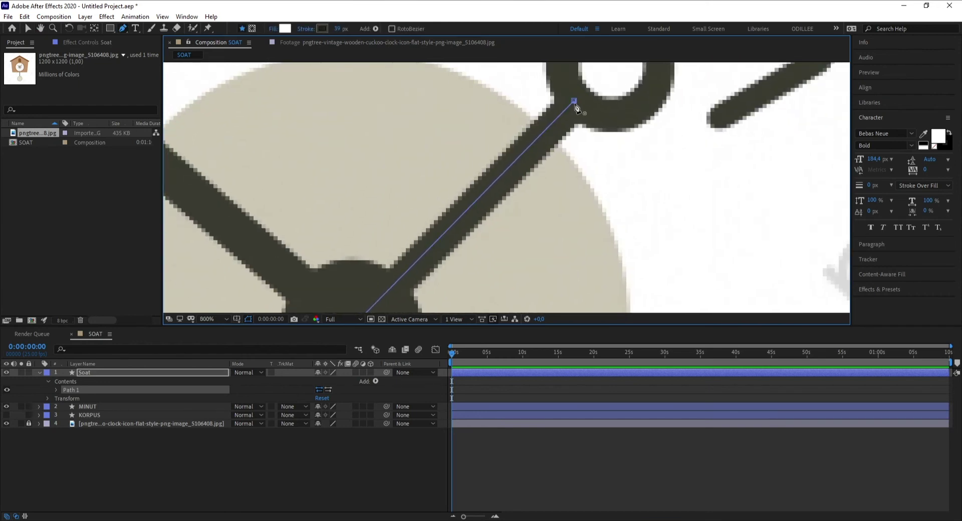
- Move the line's top point onto the ring's centre and extend its lower point past the hub
key("v")
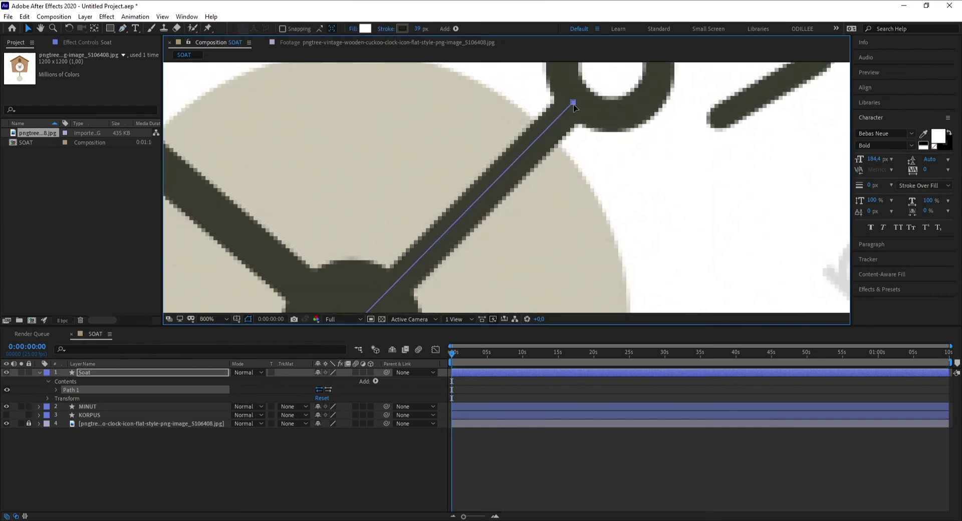
left_click_drag(575, 105, 575, 106)
scroll(500, 190, "down", 4)
scroll(501, 190, "left", 4)
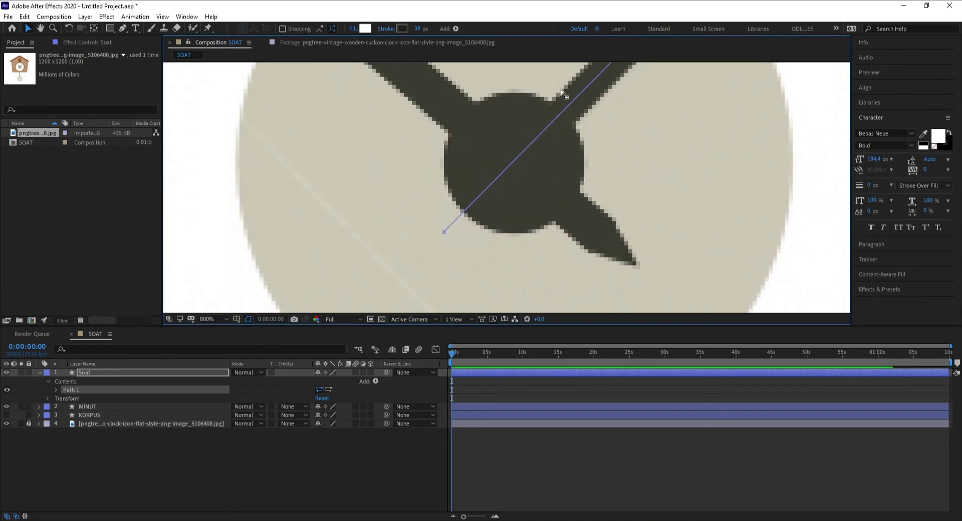
left_click(443, 231)
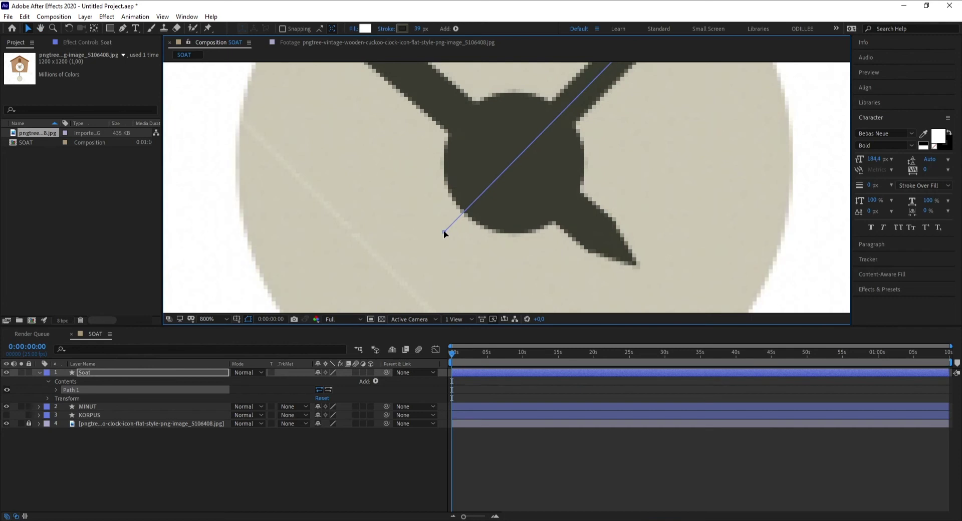
left_click_drag(443, 231, 419, 256)
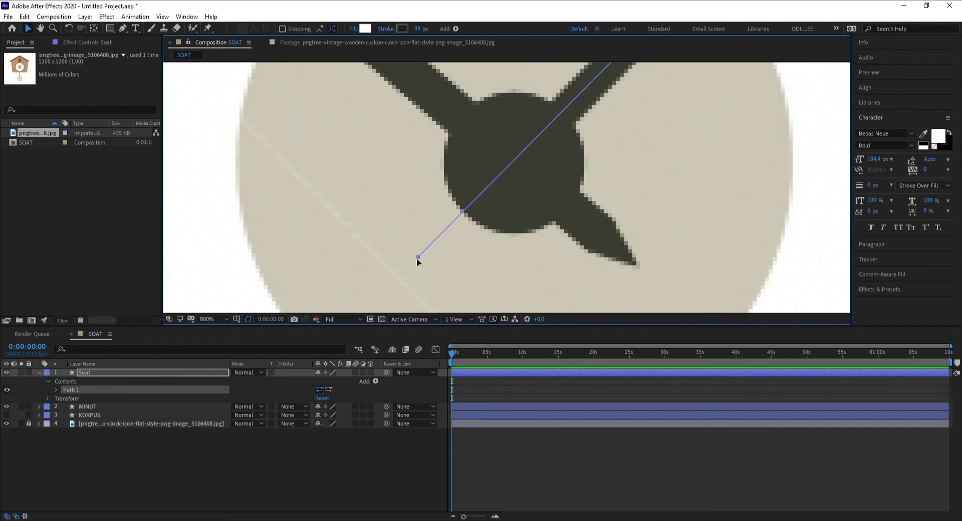
left_click_drag(417, 257, 419, 255)
scroll(557, 109, "down", 3)
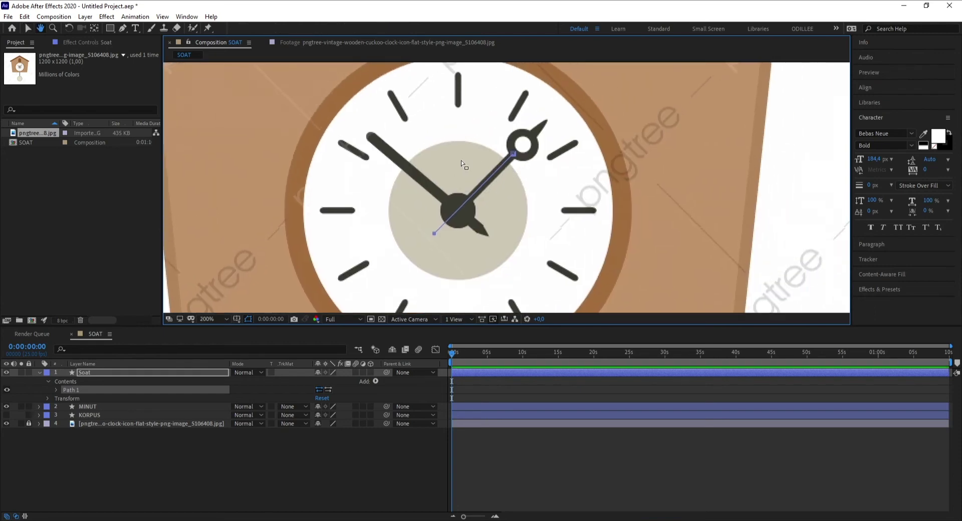
scroll(545, 158, "up", 3)
scroll(516, 191, "down", 1)
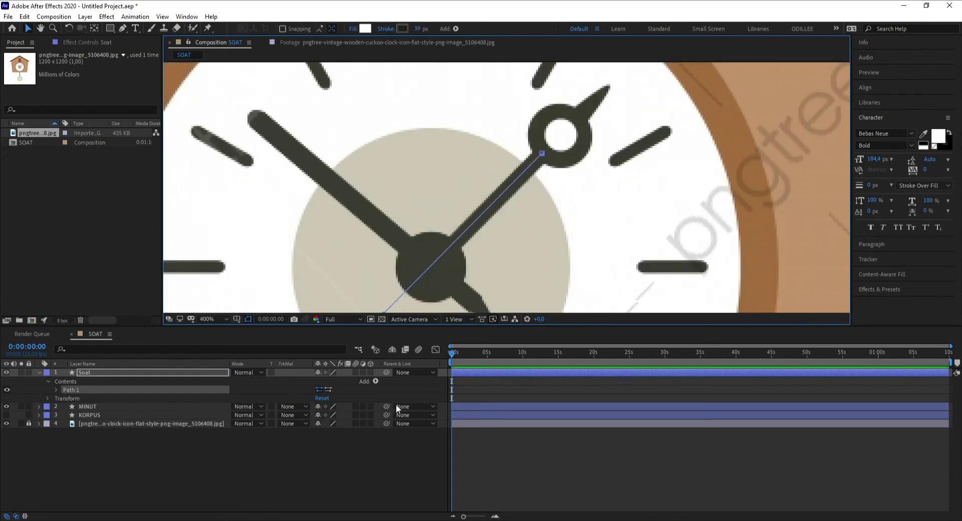
- Add a dark grey stroke about 8.2 px wide to the Soat hour-hand path
left_click(375, 382)
left_click(404, 237)
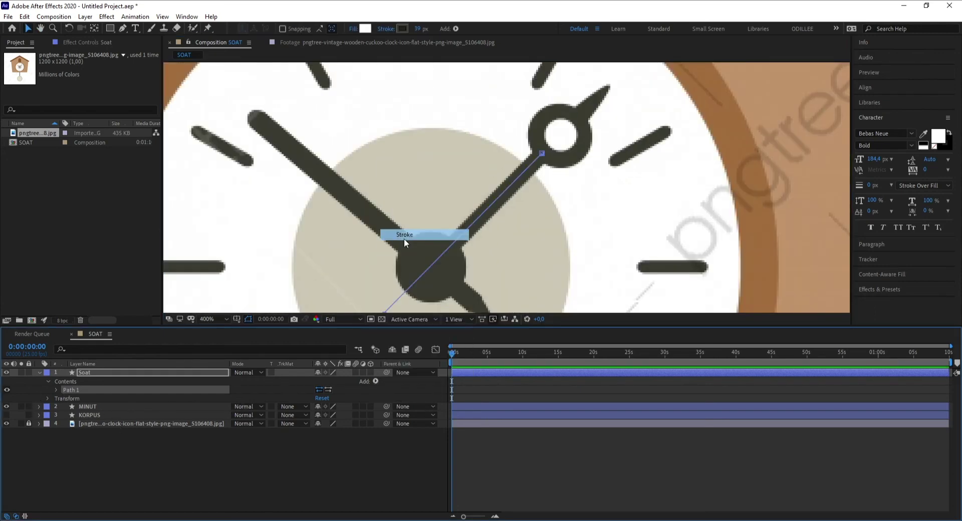
left_click(56, 399)
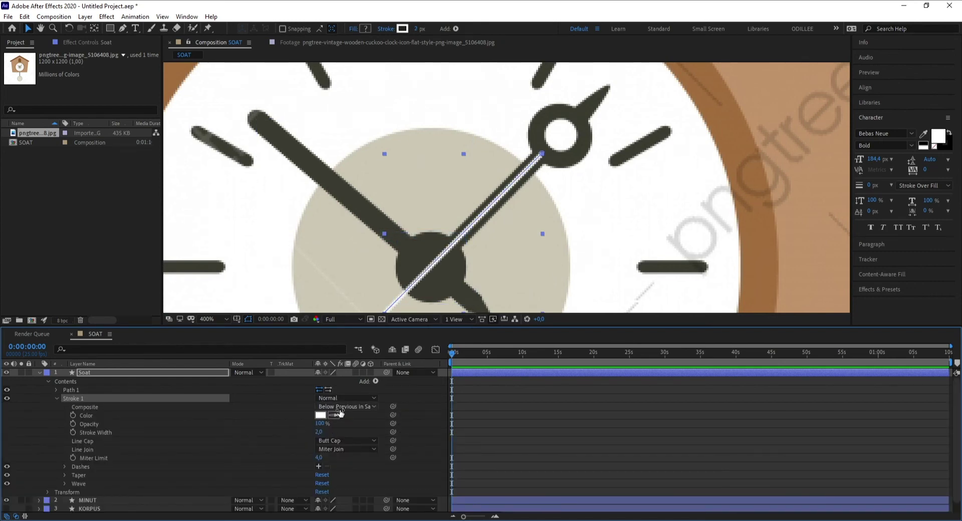
left_click(455, 268)
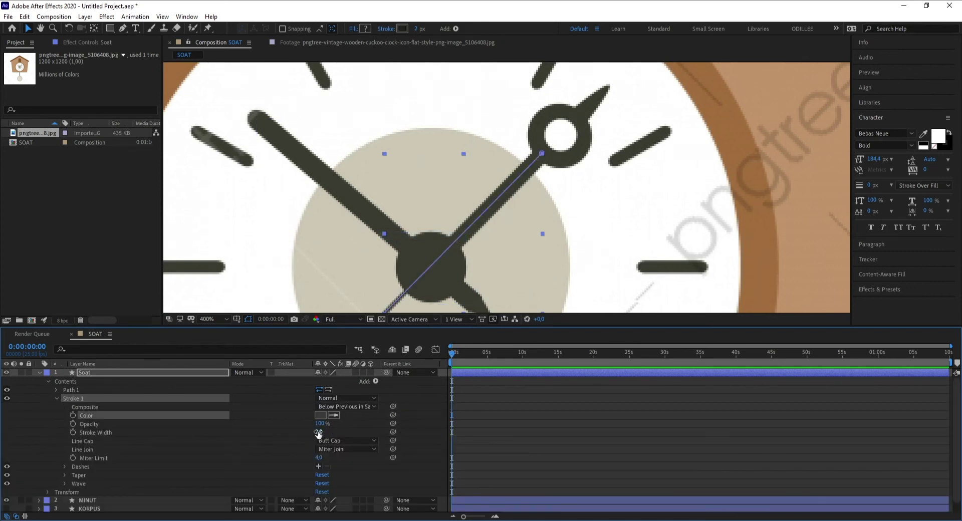
left_click_drag(317, 432, 341, 425)
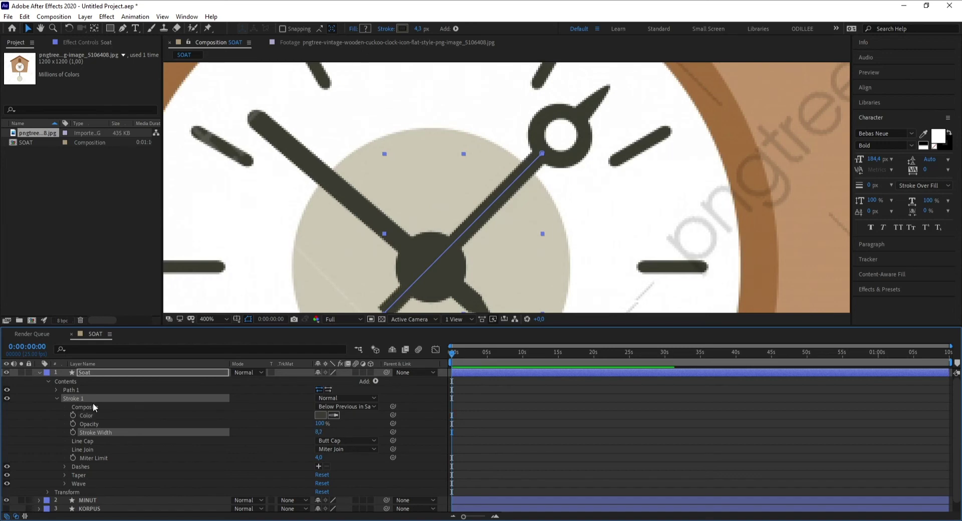
left_click(56, 398)
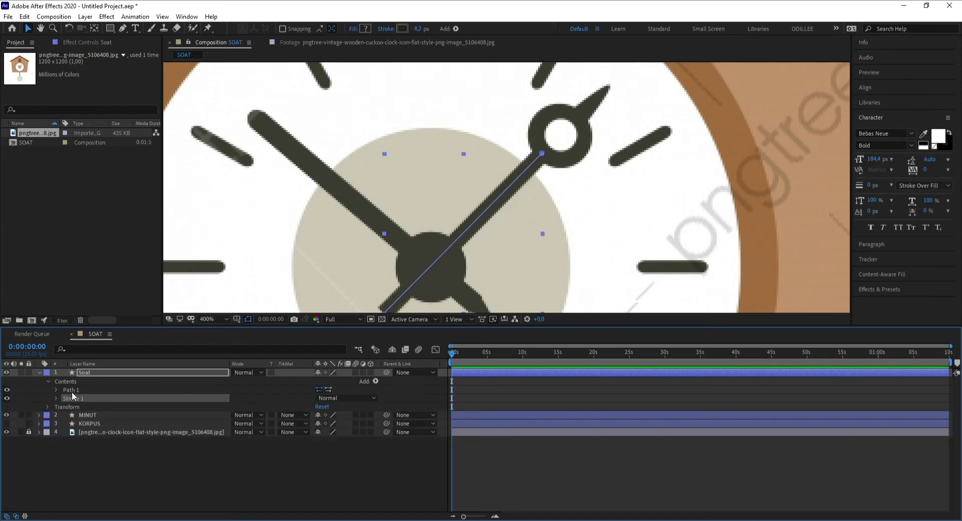
left_click(71, 391, "ctrl")
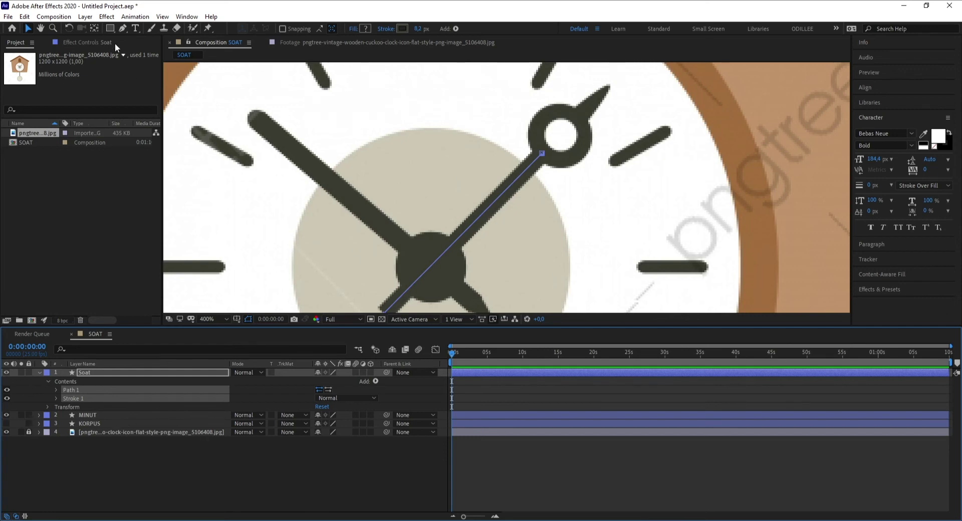
left_click(88, 375)
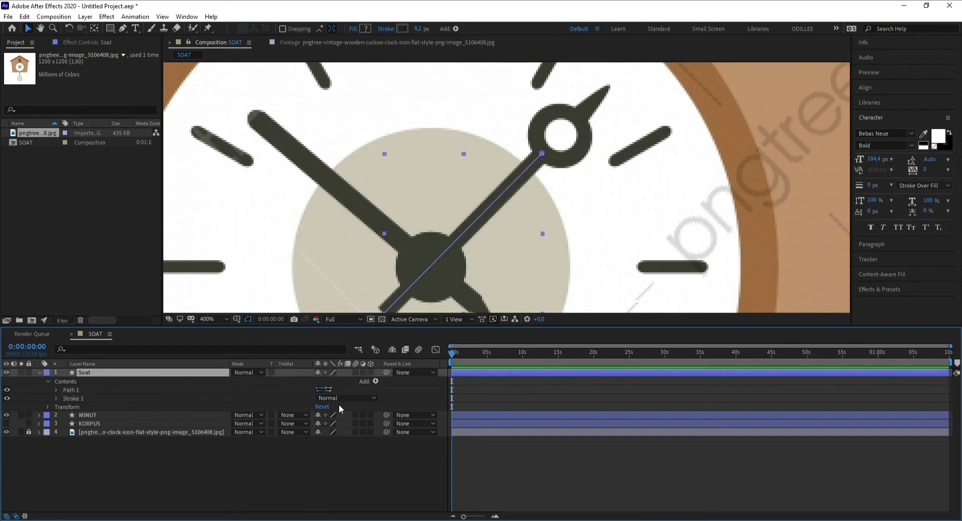
- Add an ellipse to the Soat layer and reveal its size and position
left_click(375, 382)
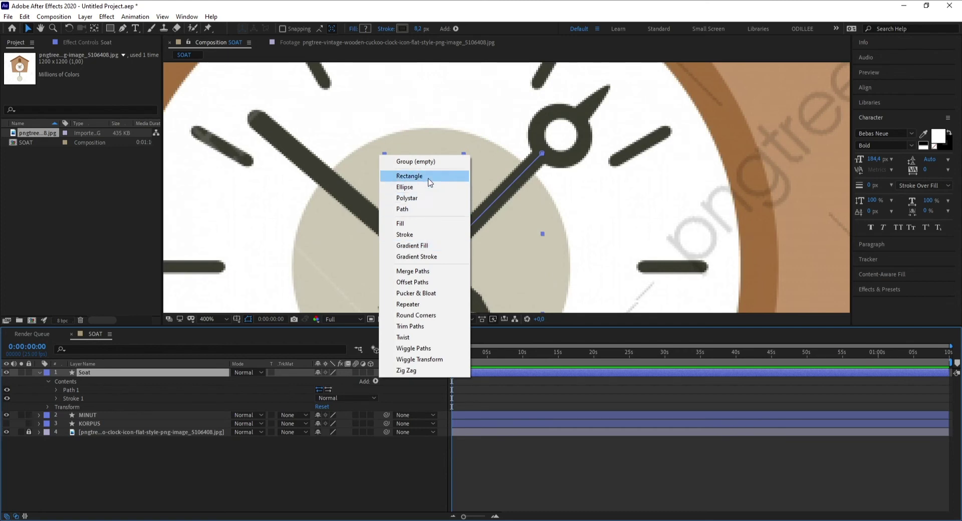
left_click(420, 189)
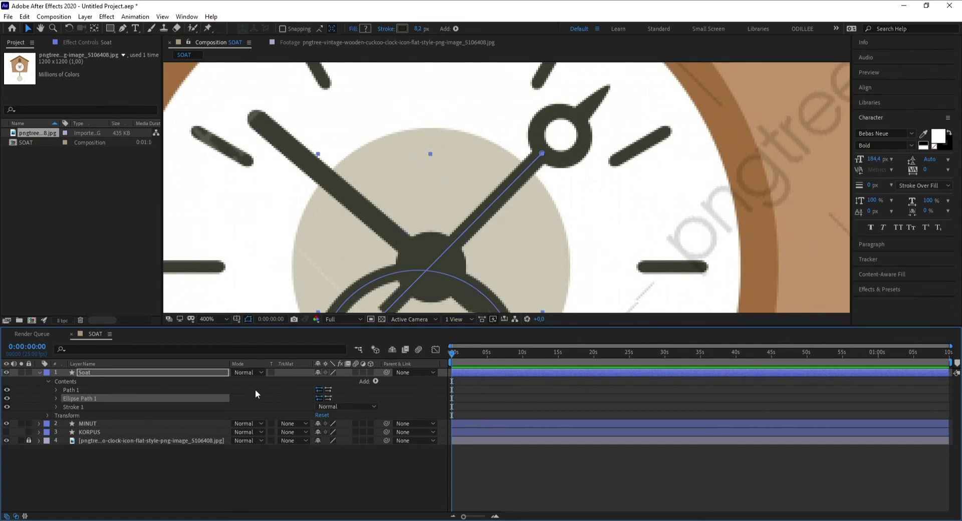
scroll(489, 229, "down", 2)
scroll(488, 229, "up", 1)
left_click_drag(488, 229, 472, 183)
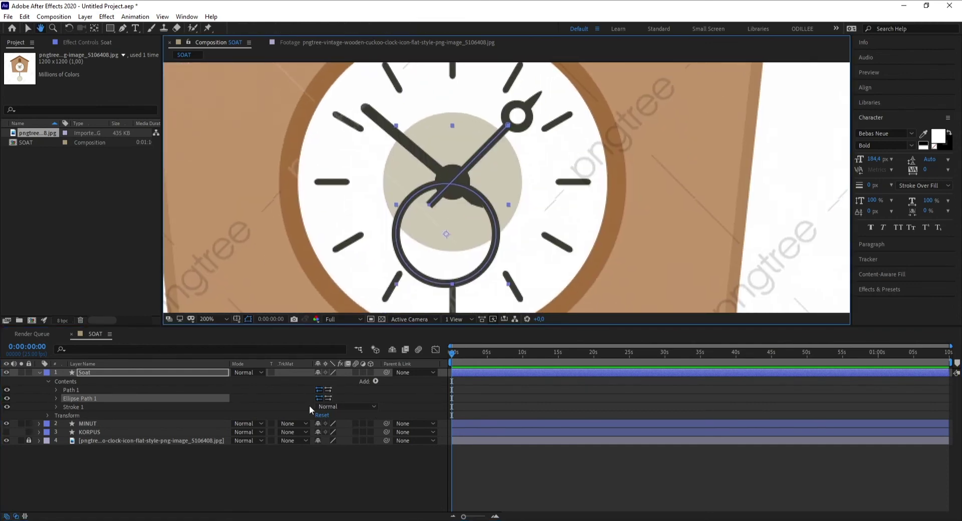
left_click(56, 399)
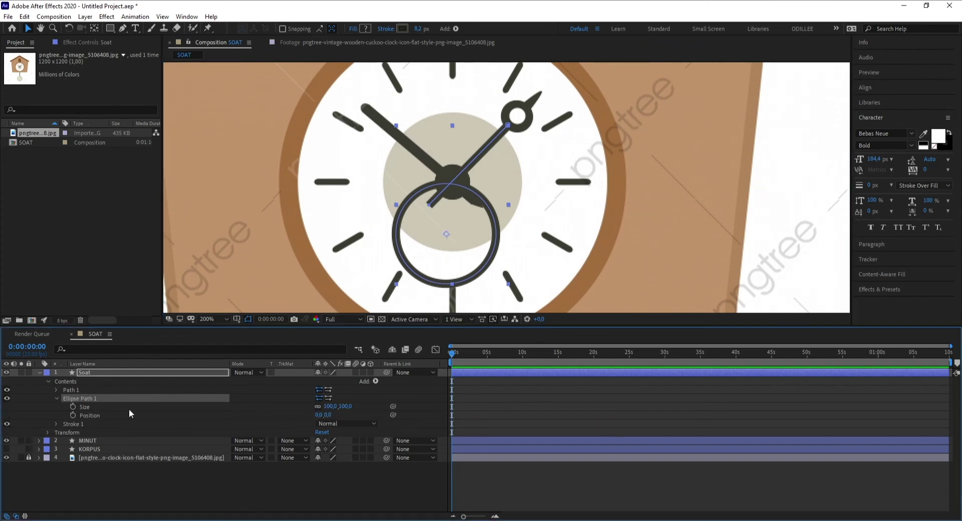
- Move and shrink the ellipse so it fits around the ring's hole at the hand's tip
mouse_move(313, 416)
left_mouse_down()
mouse_move(354, 417)
mouse_move(317, 419)
mouse_move(433, 224)
left_mouse_up()
key("period")
key("period")
key("period")
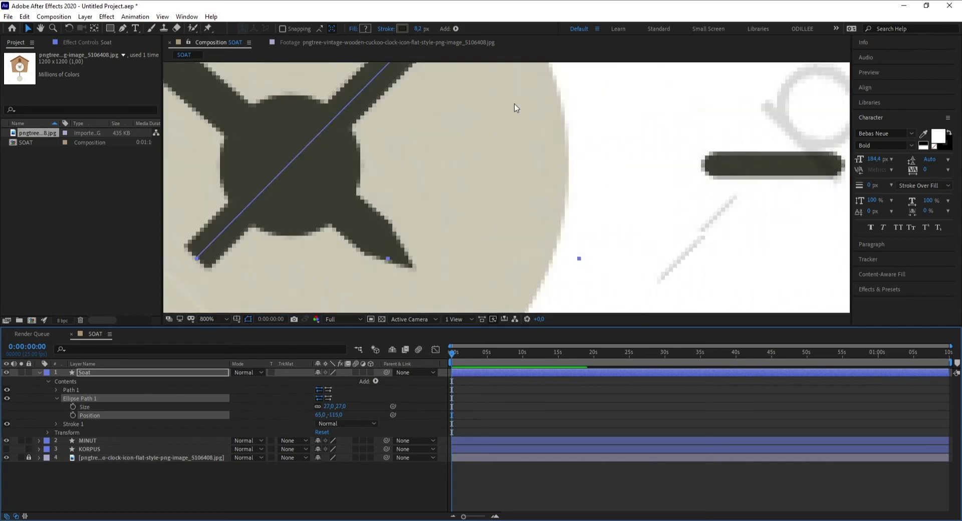
left_click_drag(515, 107, 506, 275)
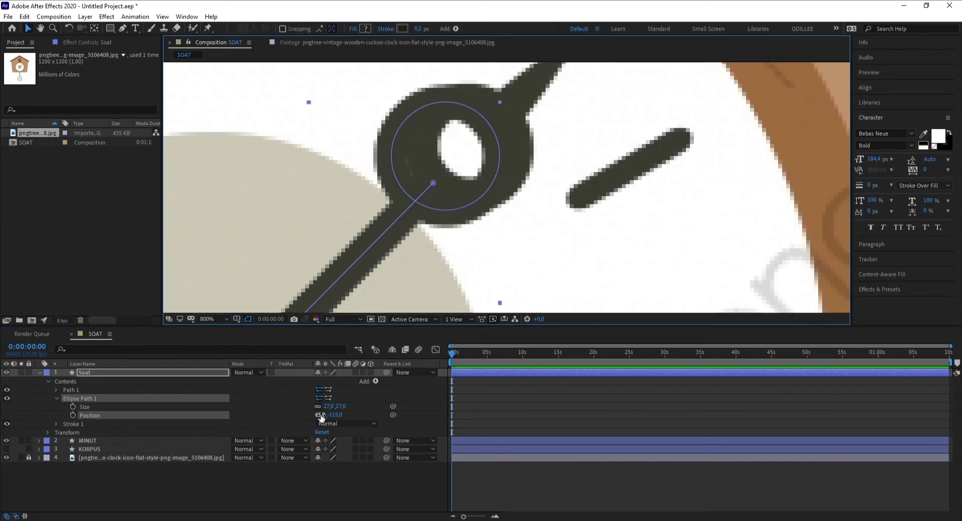
mouse_move(319, 415)
left_mouse_down()
mouse_move(344, 412)
mouse_move(331, 415)
left_mouse_up()
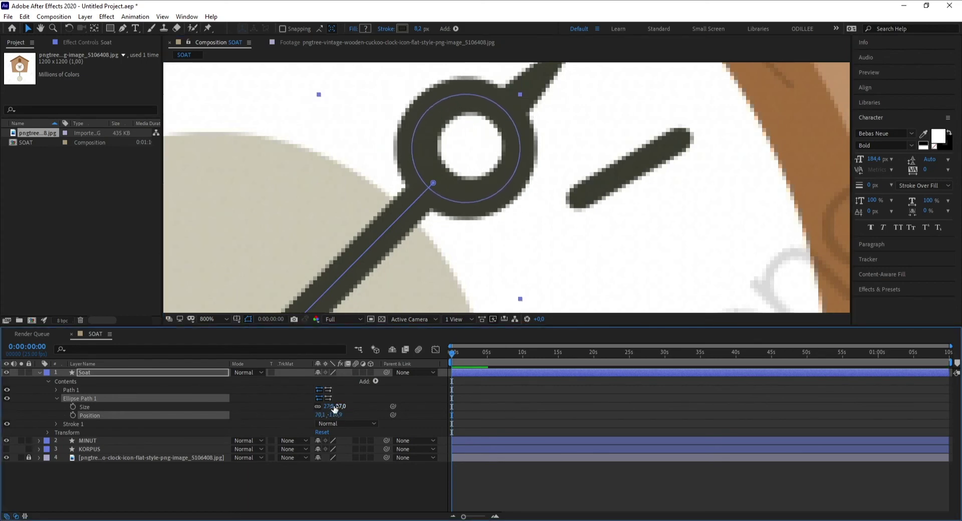
mouse_move(329, 406)
left_mouse_down()
mouse_move(285, 405)
mouse_move(317, 406)
left_mouse_up()
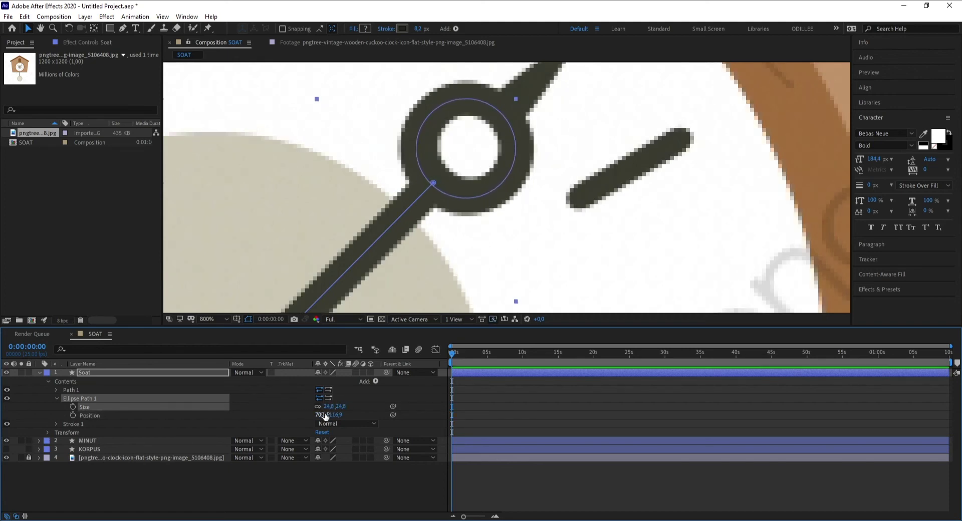
- Widen the Soat stroke to 9.8 and fold away the ellipse and stroke settings
left_click(57, 424)
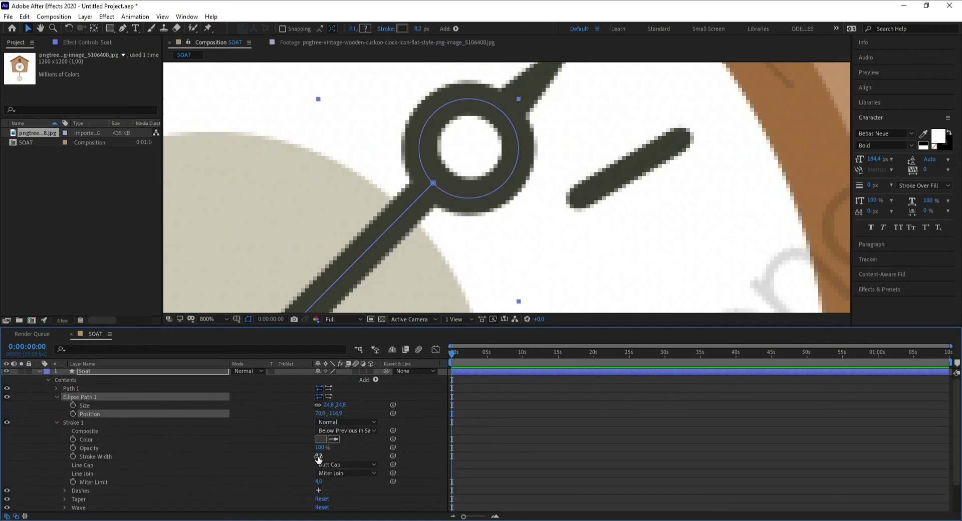
mouse_move(318, 456)
left_mouse_down()
mouse_move(334, 456)
mouse_move(311, 456)
mouse_move(321, 453)
left_mouse_up()
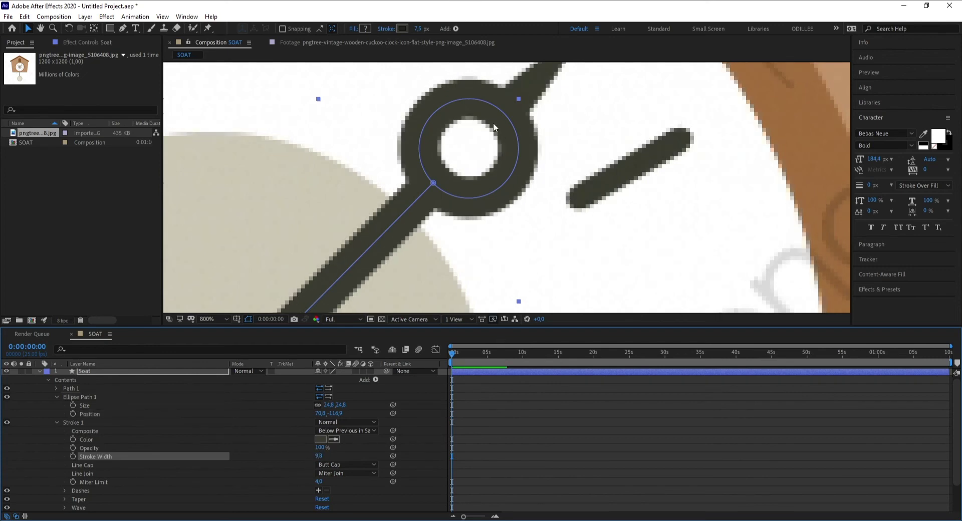
scroll(493, 122, "down", 3)
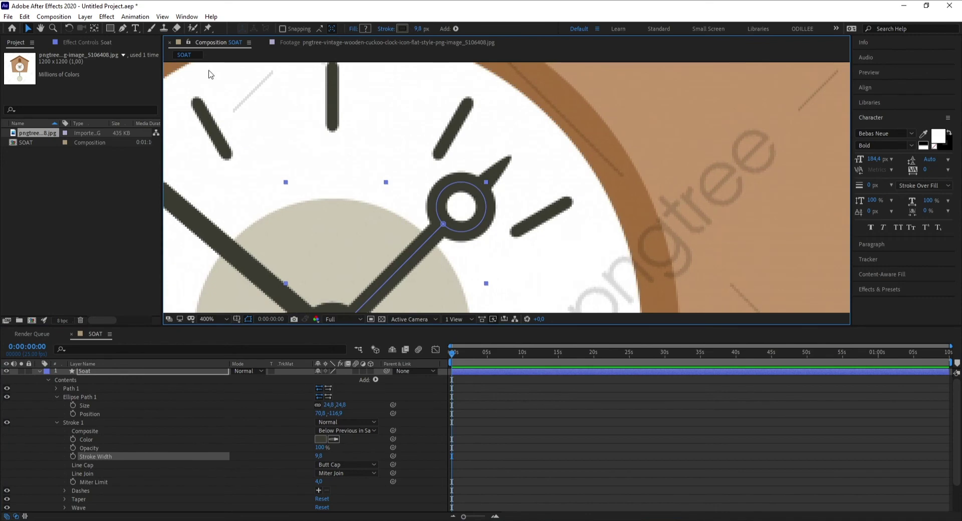
left_click(124, 29)
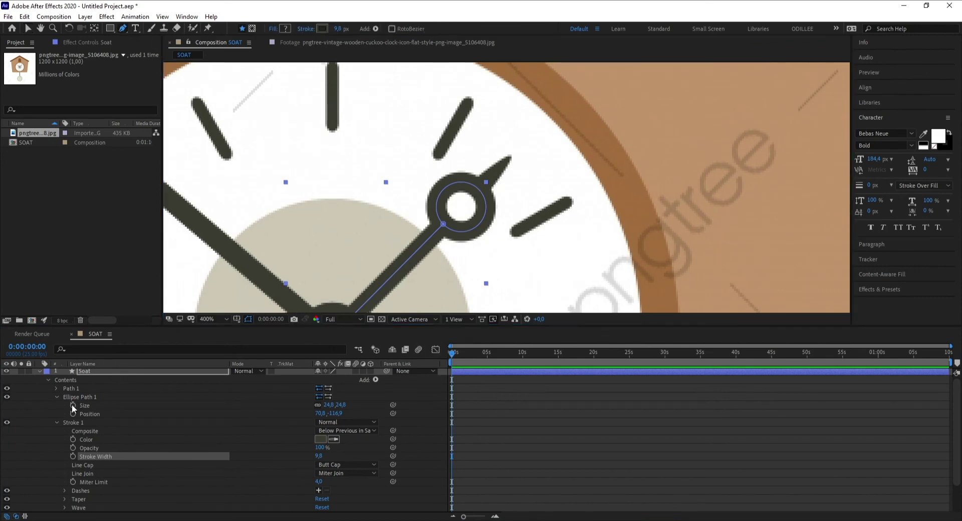
left_click(57, 398)
left_click(56, 406)
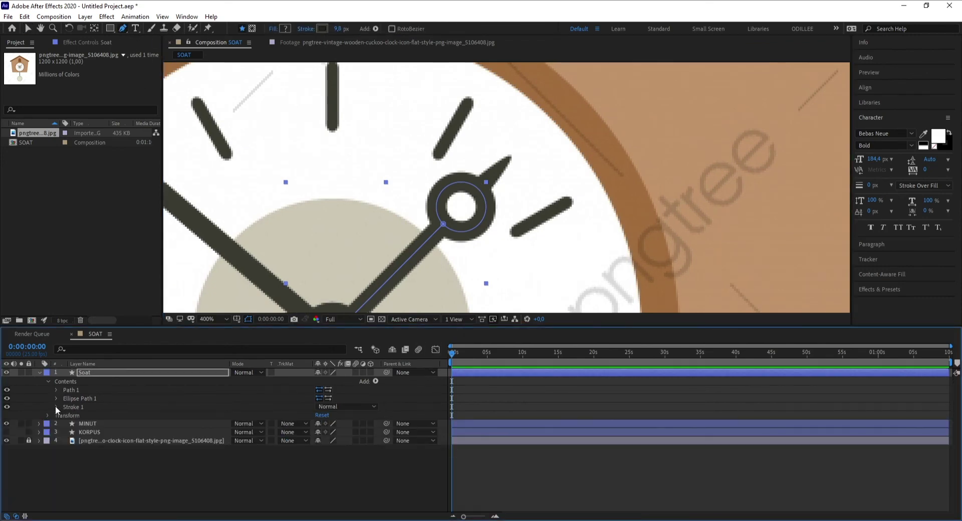
- Add Path 2 to Soat as a line from the ring out to the hand's tip
key("Return")
left_click(375, 381)
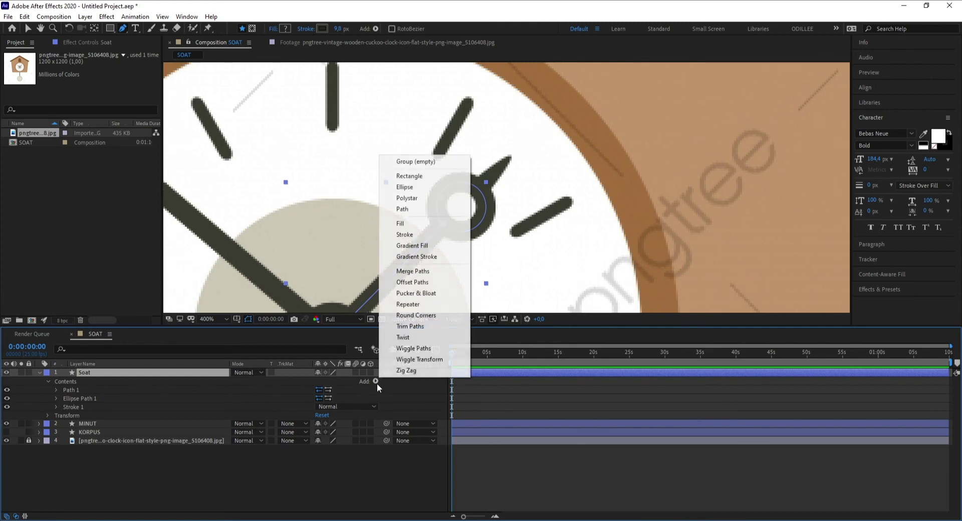
left_click(401, 210)
scroll(364, 201, "up", 1)
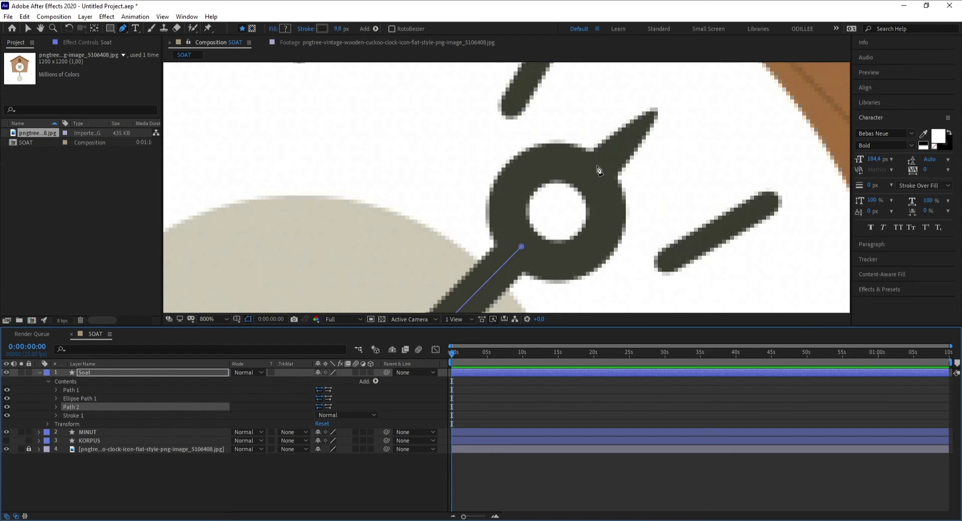
left_click(652, 115)
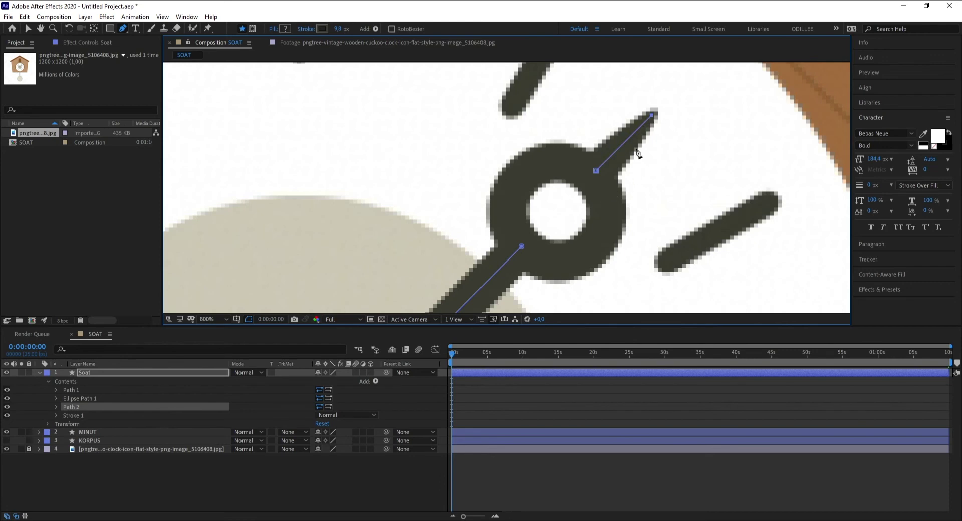
left_click_drag(651, 113, 654, 112)
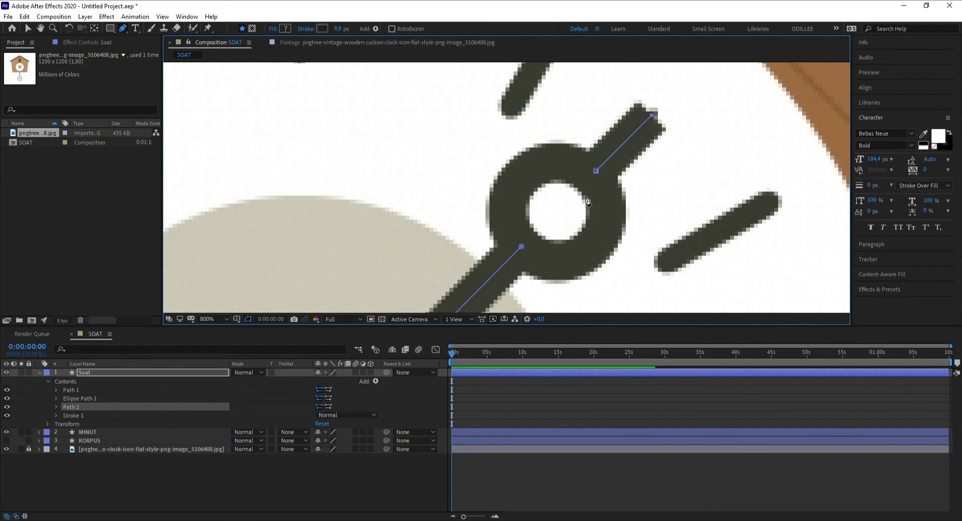
- Set Stroke 1's line cap to Round Cap, then select Path 2, Stroke 1 and Path 1
left_click(77, 415)
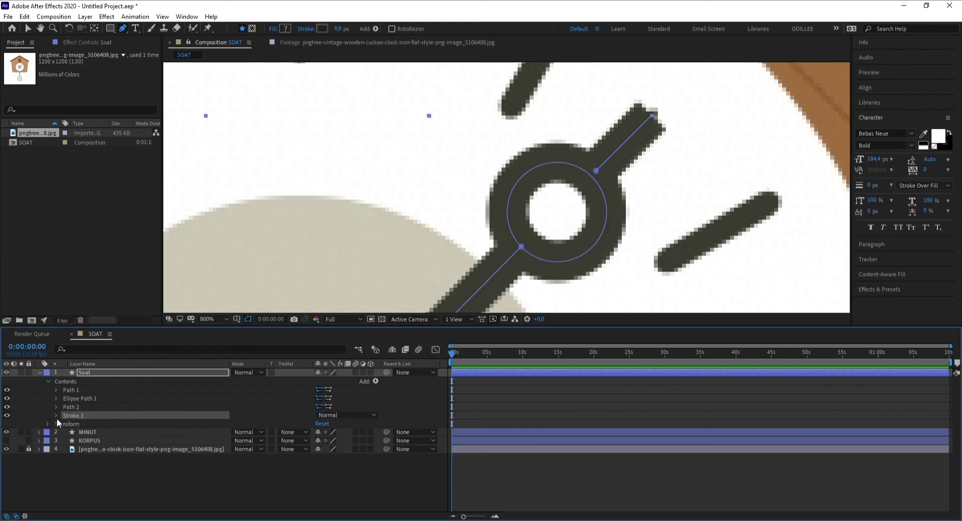
left_click(56, 417)
left_click(335, 458)
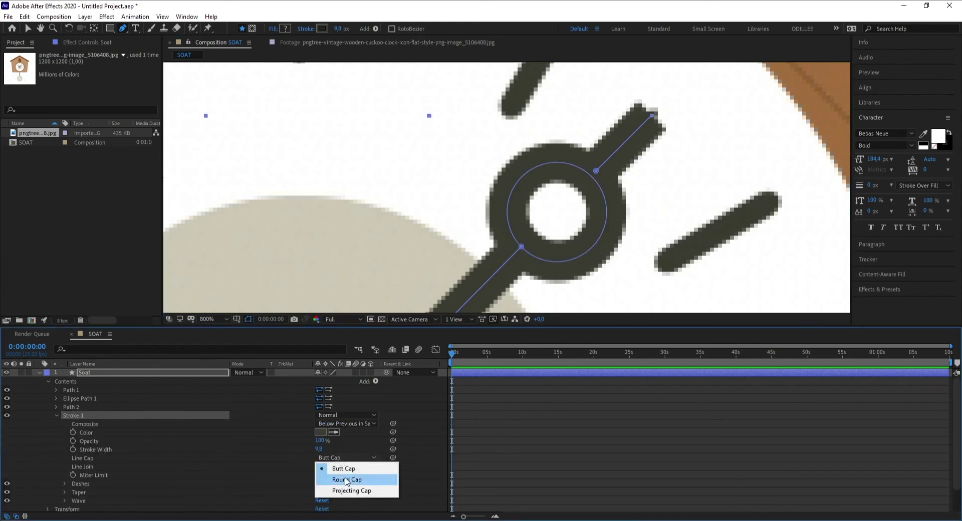
left_click(346, 480)
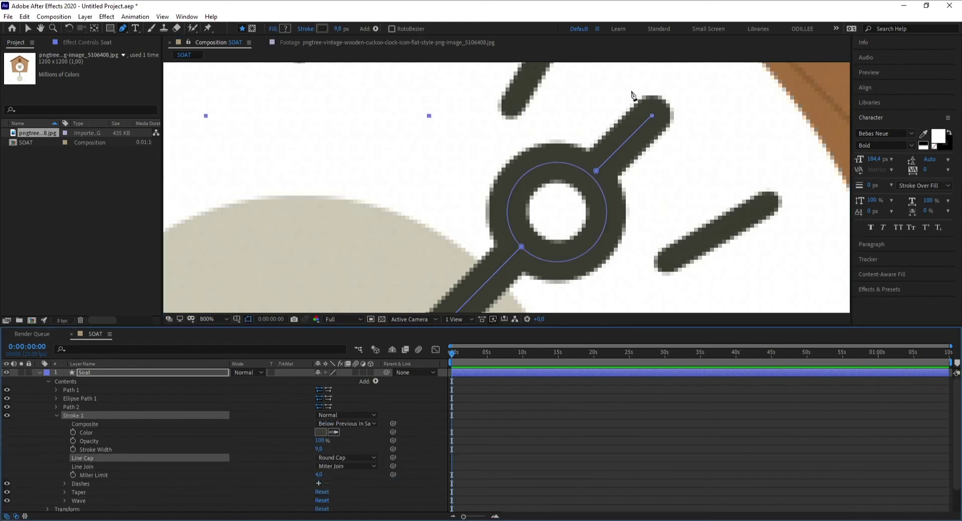
left_click(56, 416)
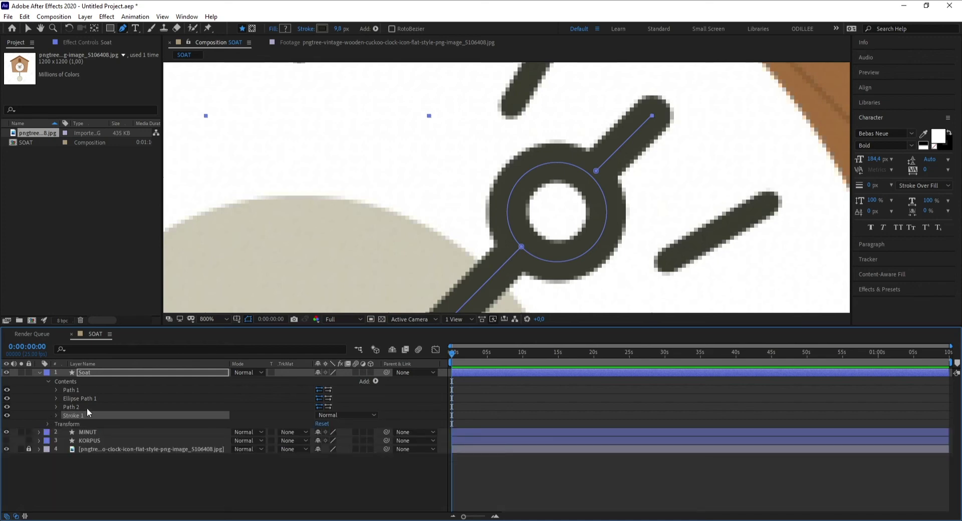
left_click(79, 407)
left_click(74, 417, "ctrl")
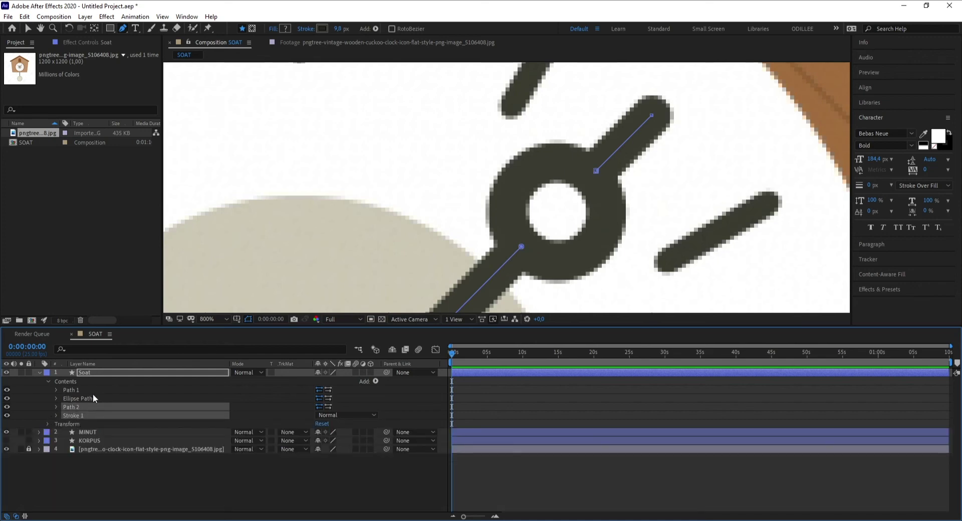
left_click(93, 389, "ctrl")
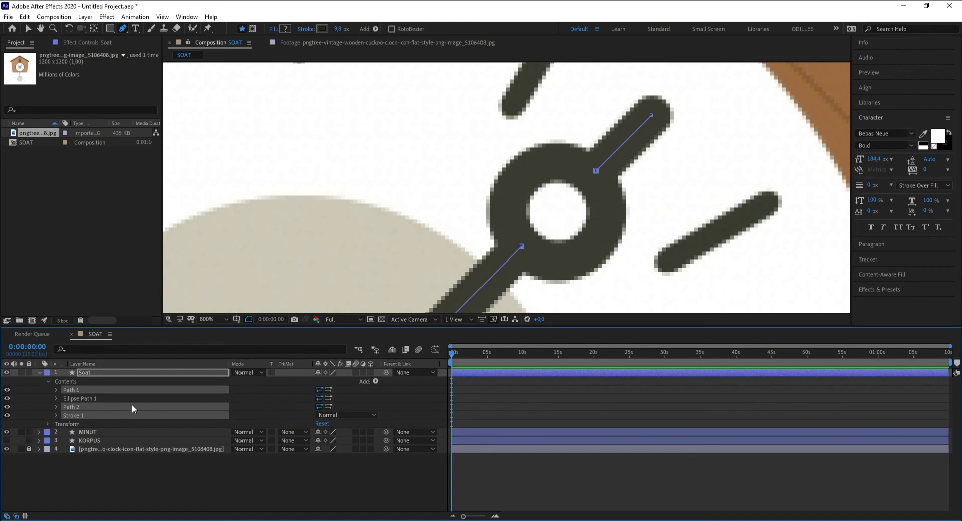
- Group the paths and stroke into Group 1 and move Ellipse Path 1 into it
key("ctrl+g")
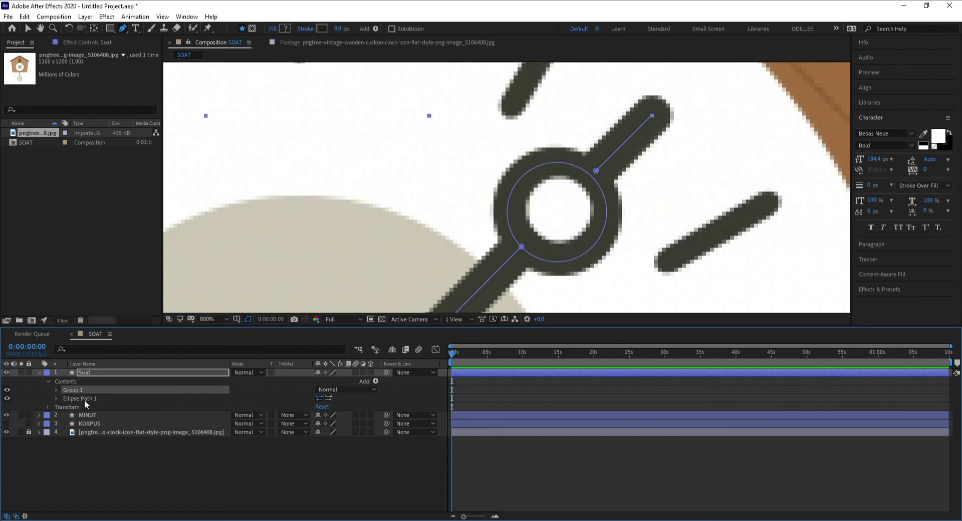
left_click_drag(86, 399, 75, 389)
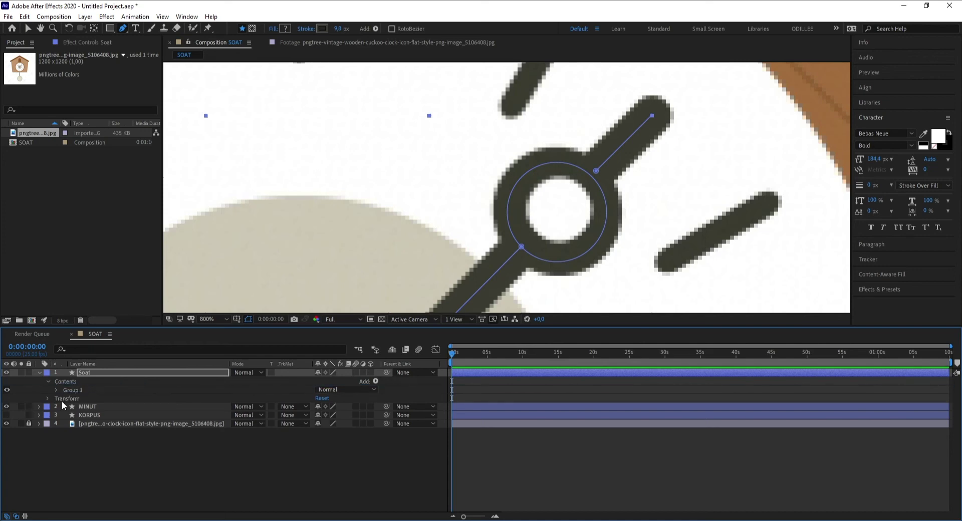
left_click(48, 382)
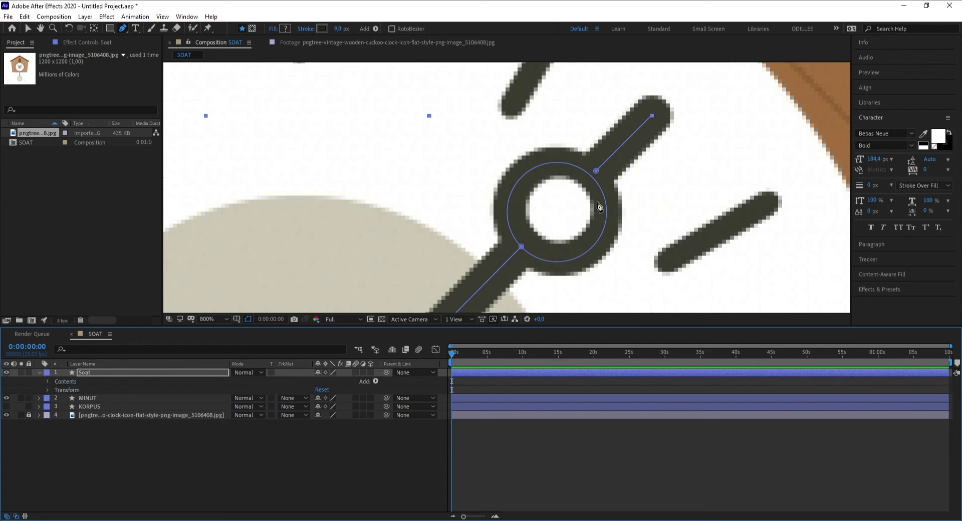
key("comma")
key("comma")
key("period")
key("comma")
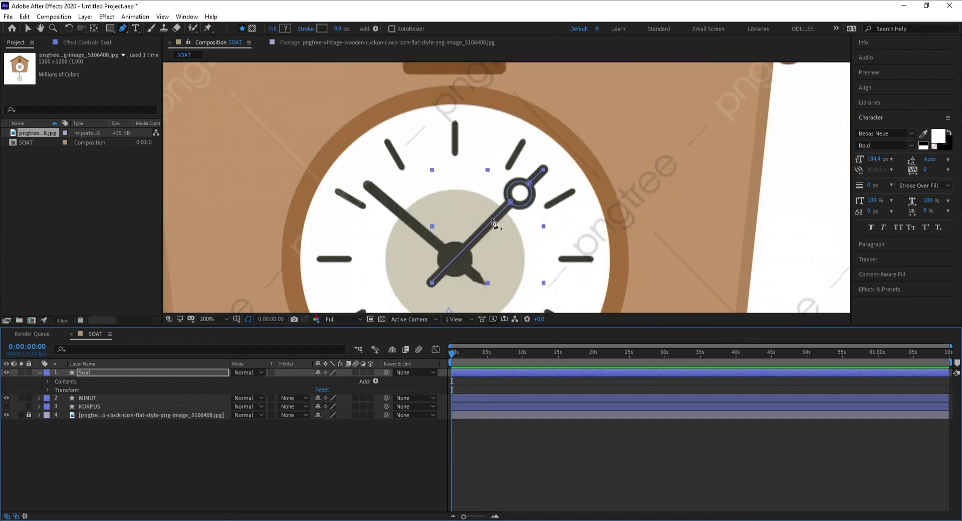
key("period")
key("comma")
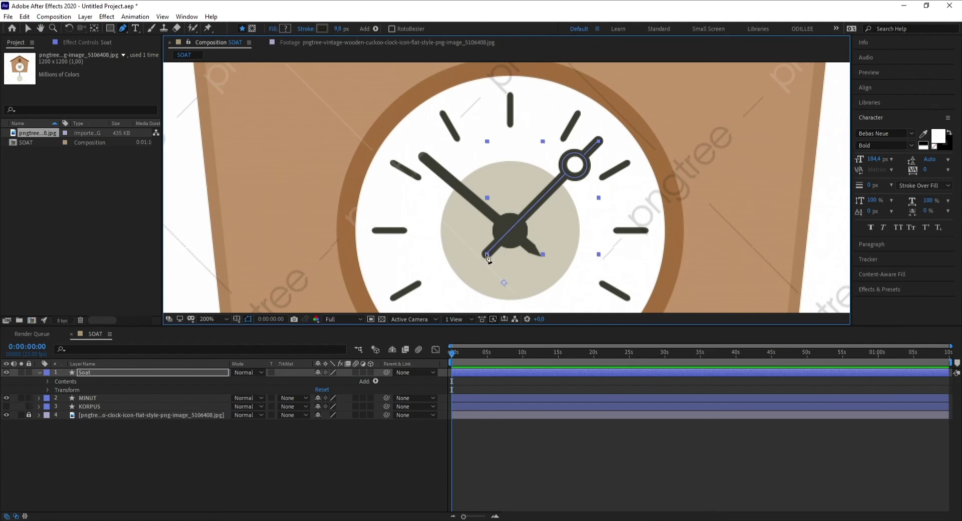
scroll(487, 257, "up", 1)
scroll(481, 251, "up", 1)
- Move the Soat hand shape toward the clock centre and hide the reference image
left_click_drag(473, 235, 520, 186)
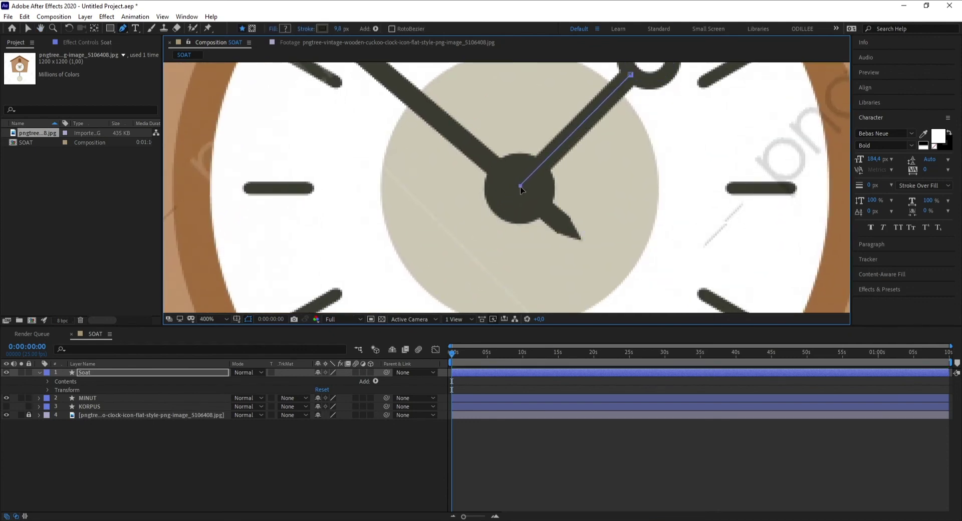
key("v")
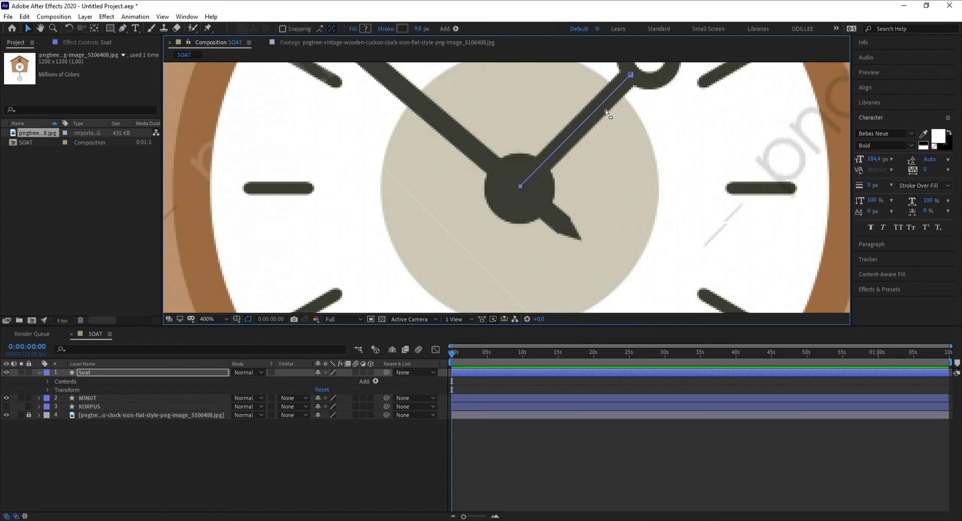
left_click(113, 371)
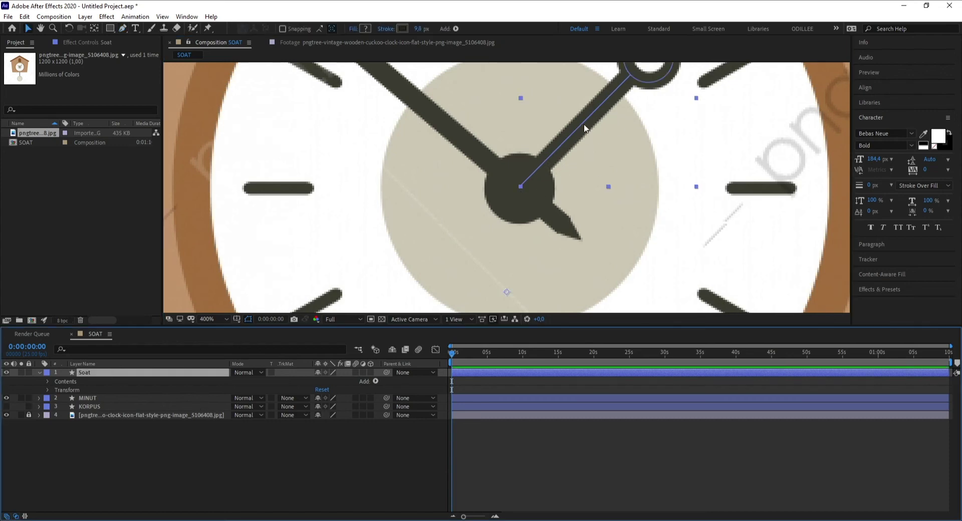
left_click_drag(577, 134, 529, 175)
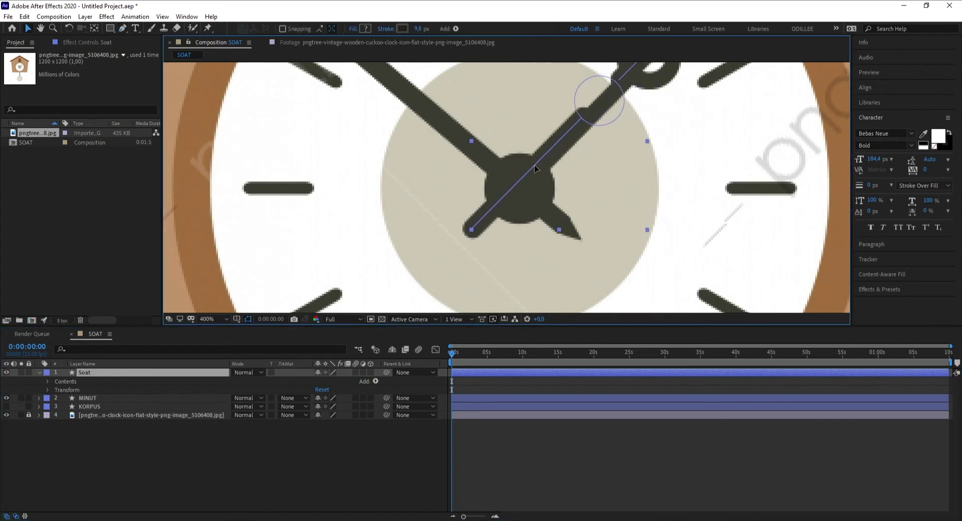
key("comma")
left_click_drag(595, 126, 571, 154)
key("period")
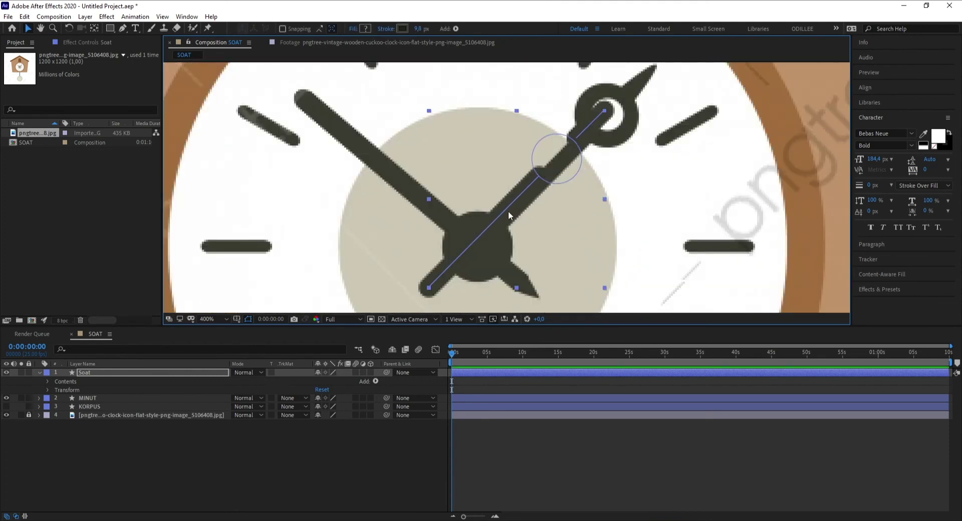
left_click(6, 416)
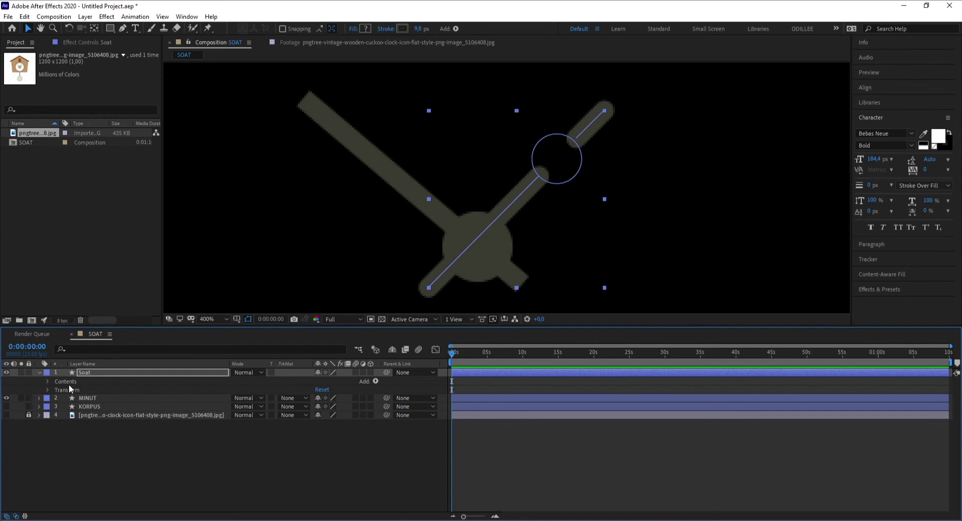
- Check Path 2's line by toggling it, and move Stroke 1 below Ellipse Path 1
left_click(47, 382)
left_click(55, 389)
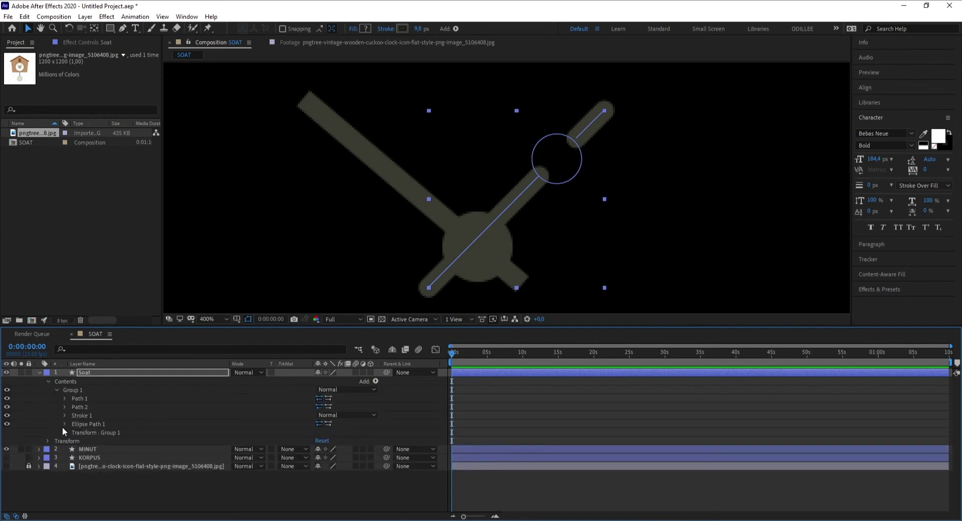
key("Return")
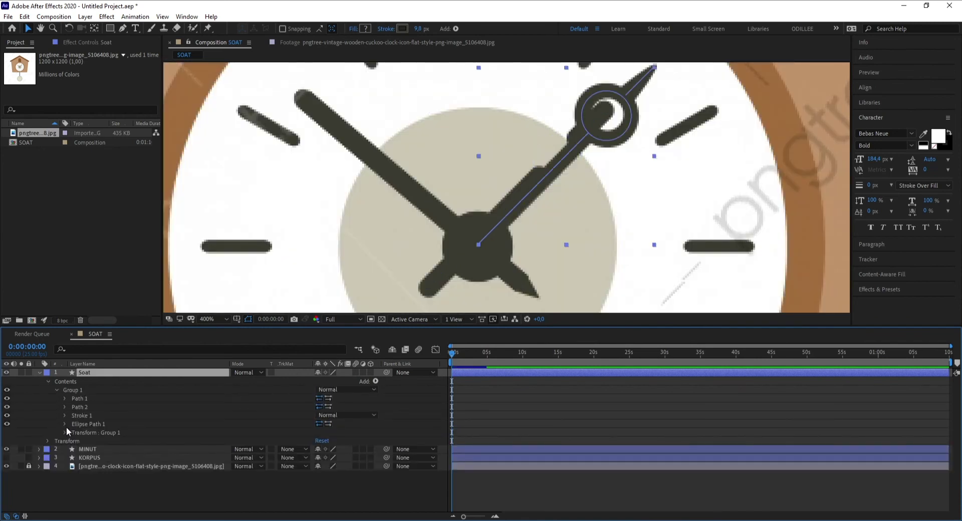
left_click(7, 466)
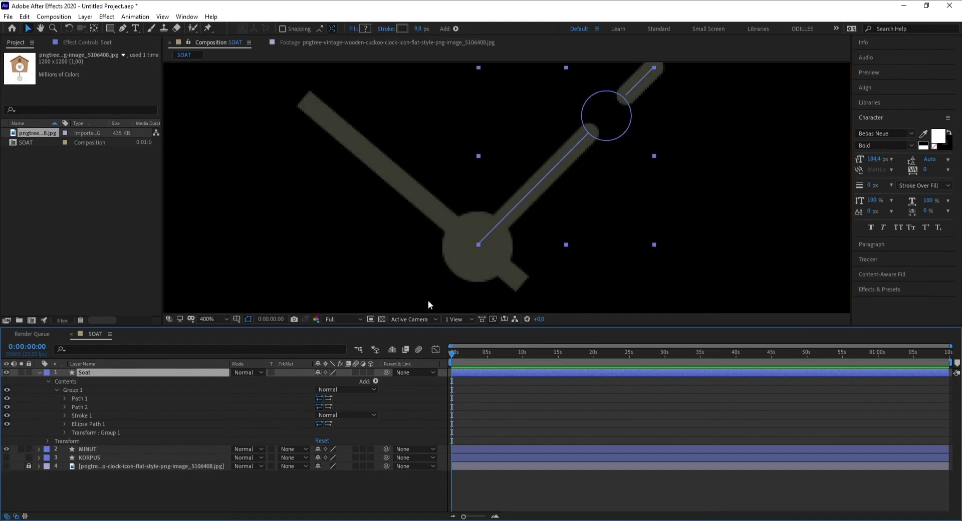
left_click(80, 407)
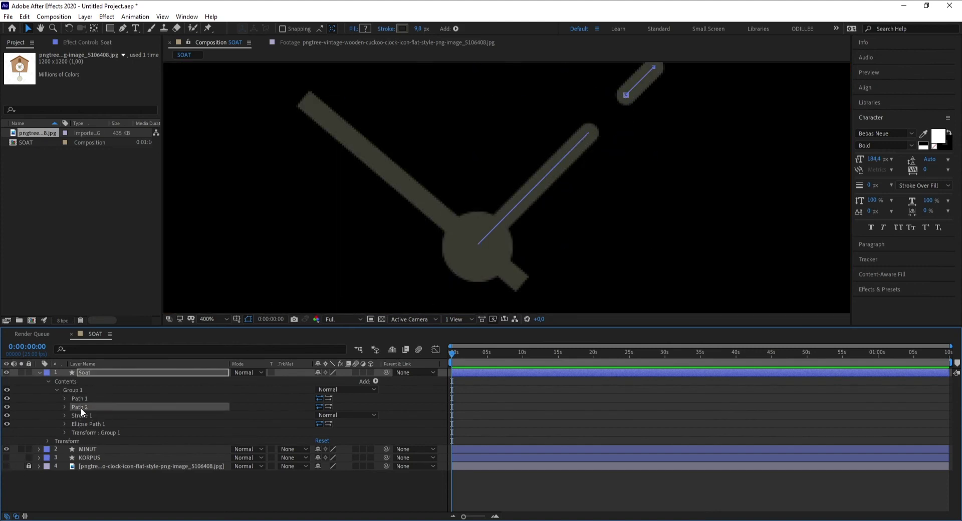
left_click(6, 407)
left_click(6, 407)
left_click(7, 407)
left_click(7, 406)
left_click_drag(83, 415, 85, 425)
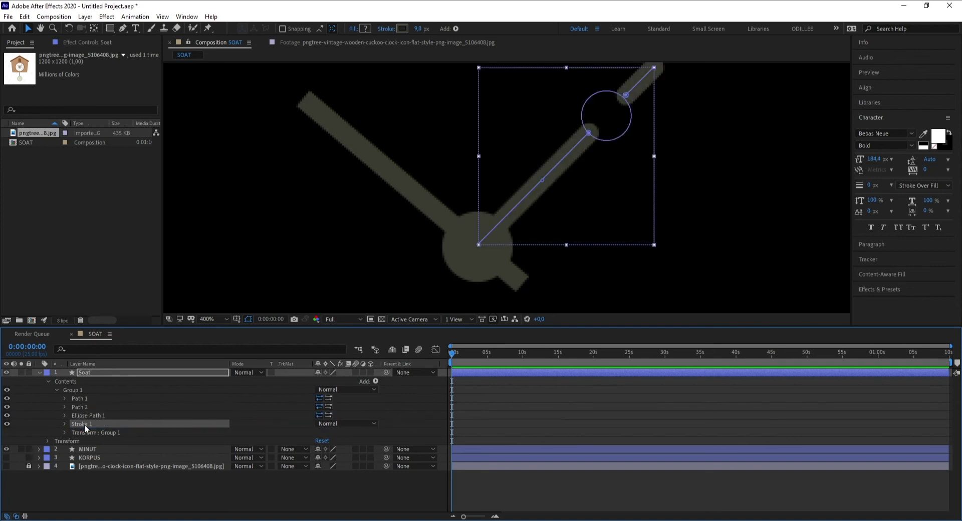
- Fold away Group 1 and the Soat contents, leaving the Soat layer selected
left_click(57, 390)
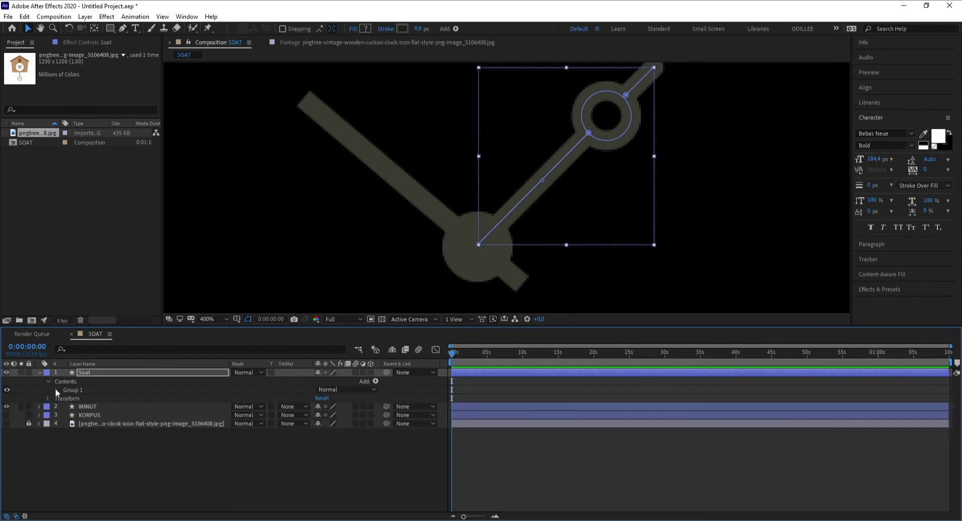
left_click(47, 382)
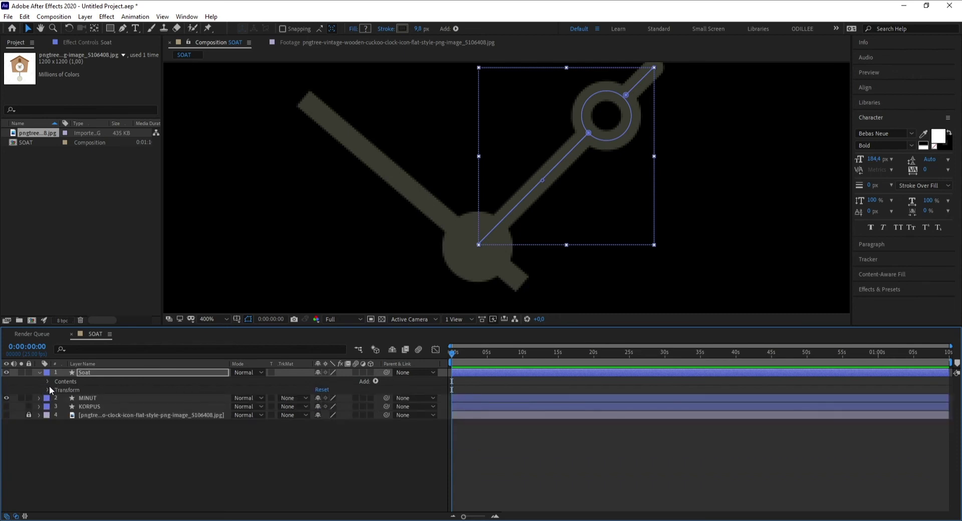
left_click(58, 374)
- Position the Soat hand over the reference clock's hand with the reference image visible
left_click(39, 372)
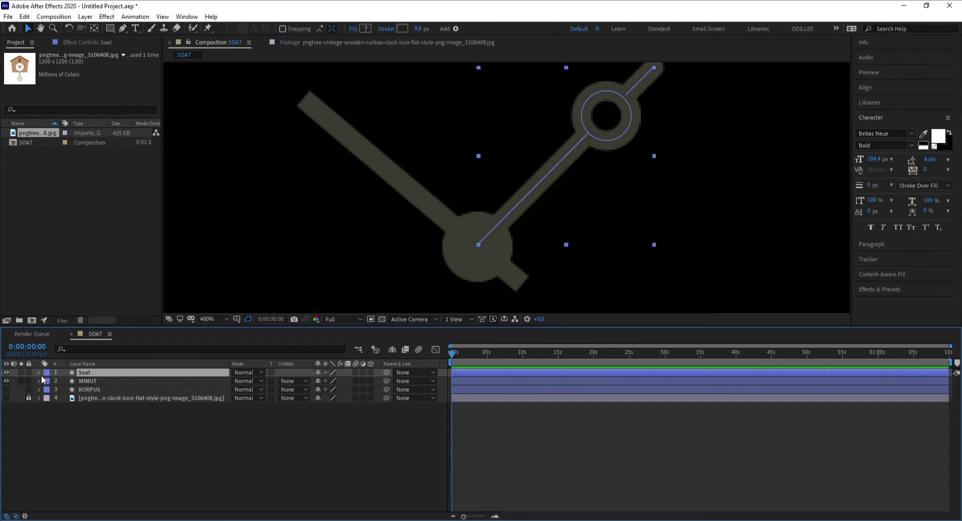
left_click_drag(566, 158, 515, 208)
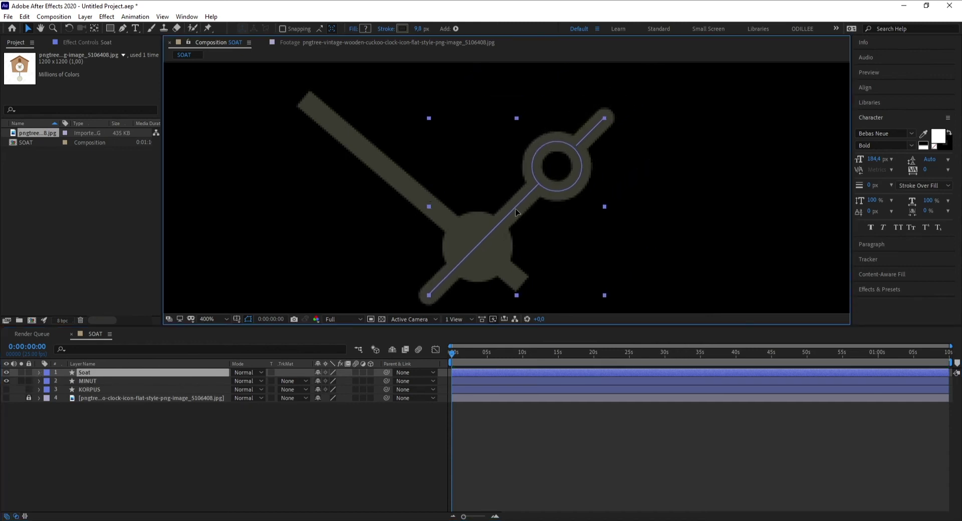
key("Return")
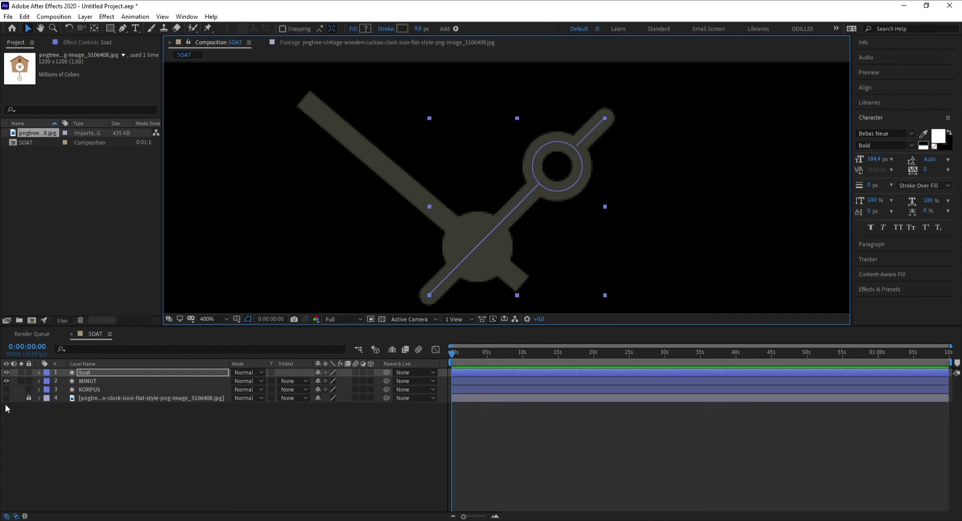
left_click(6, 397)
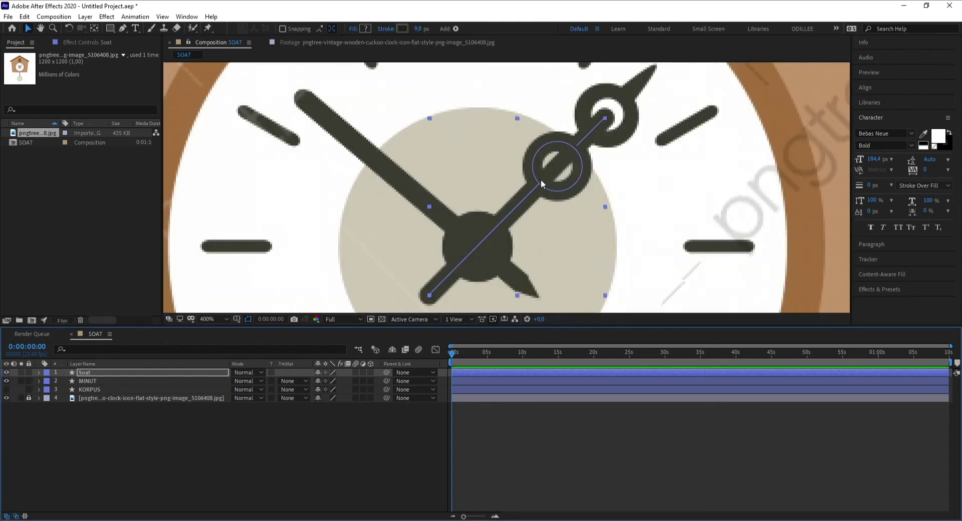
left_click_drag(513, 211, 512, 210)
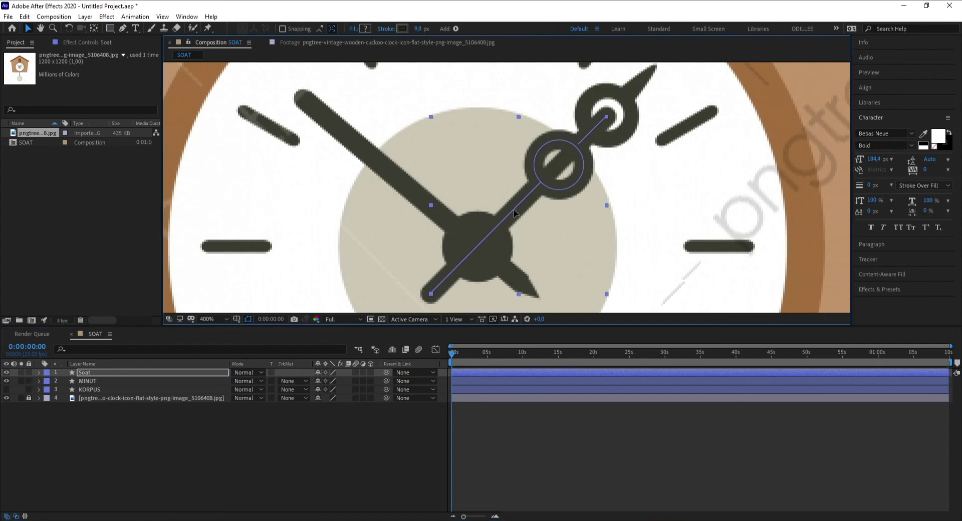
left_click_drag(513, 209, 513, 211)
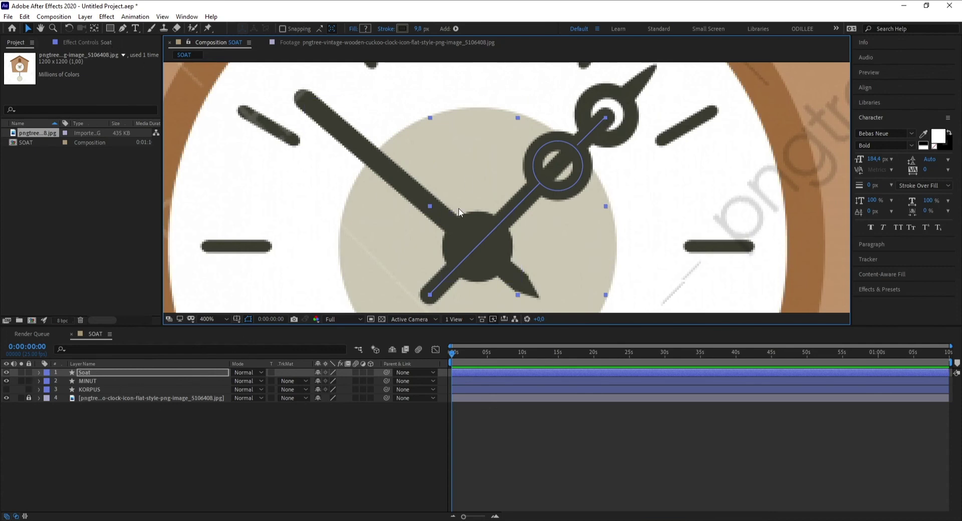
- Move the hand's tip point into the small ring using the Pen tool, then deselect
key("g")
scroll(607, 119, "up", 1)
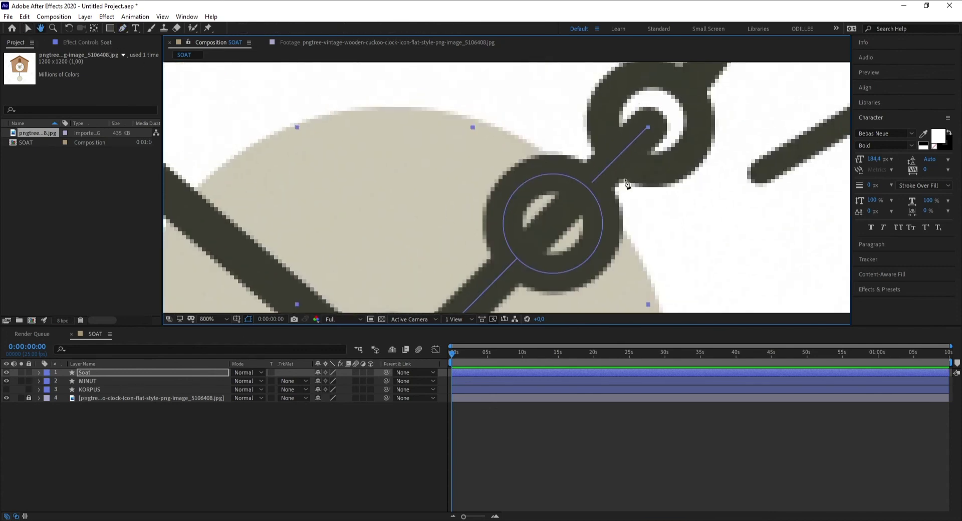
scroll(650, 131, "up", 1)
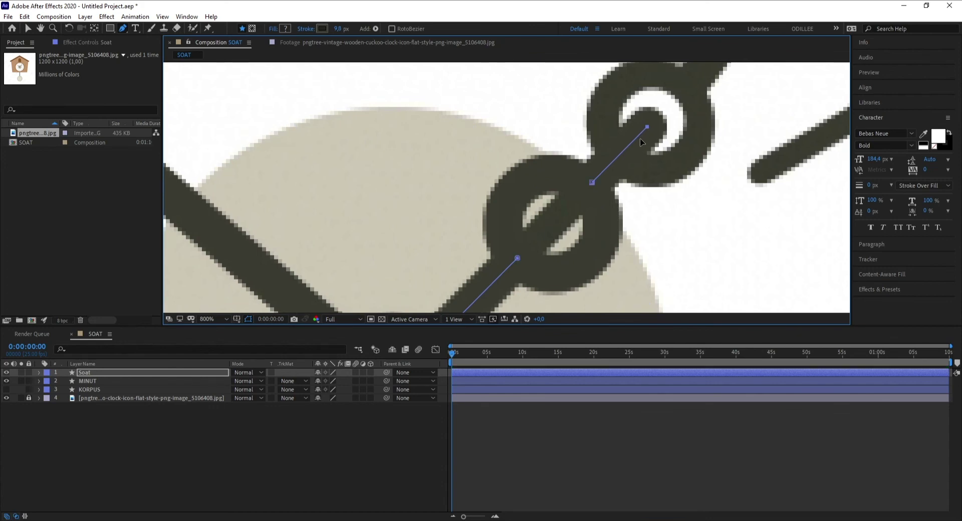
left_click_drag(647, 126, 627, 145)
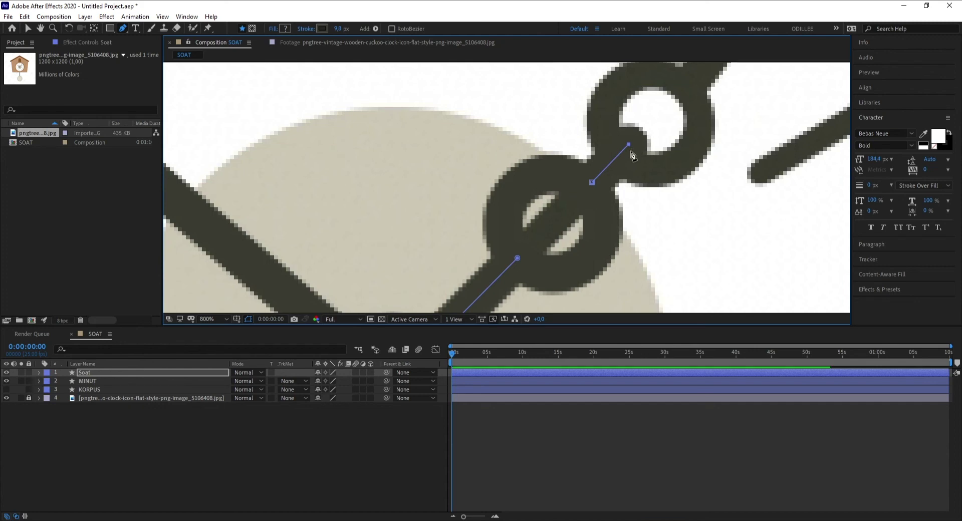
scroll(627, 163, "down", 2)
scroll(581, 188, "down", 2)
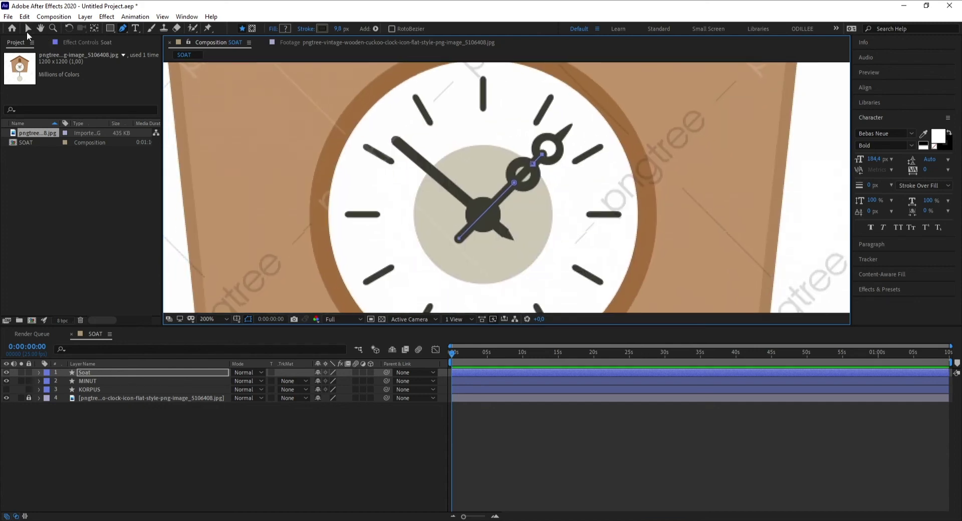
left_click(28, 29)
left_click(140, 444)
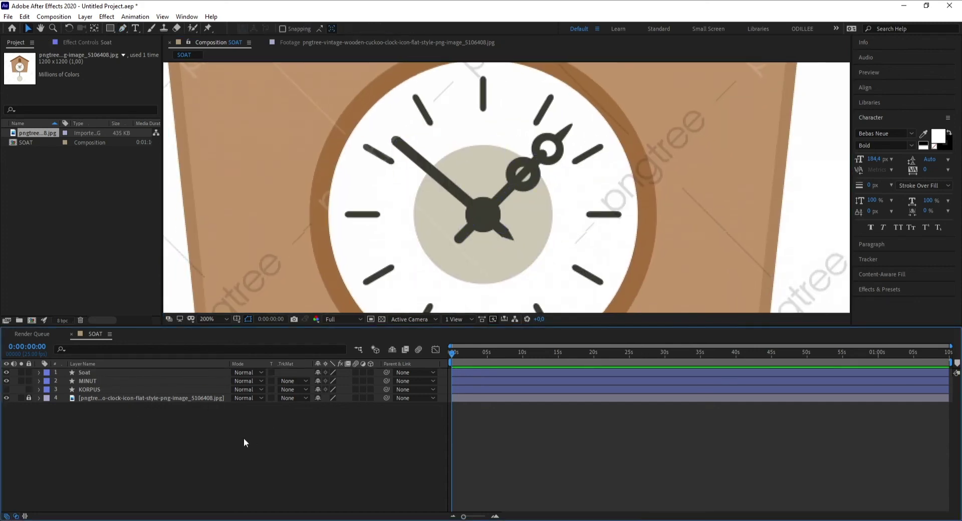
- Add a new shape layer via New > Shape Layer and name it Secund
right_click(144, 440)
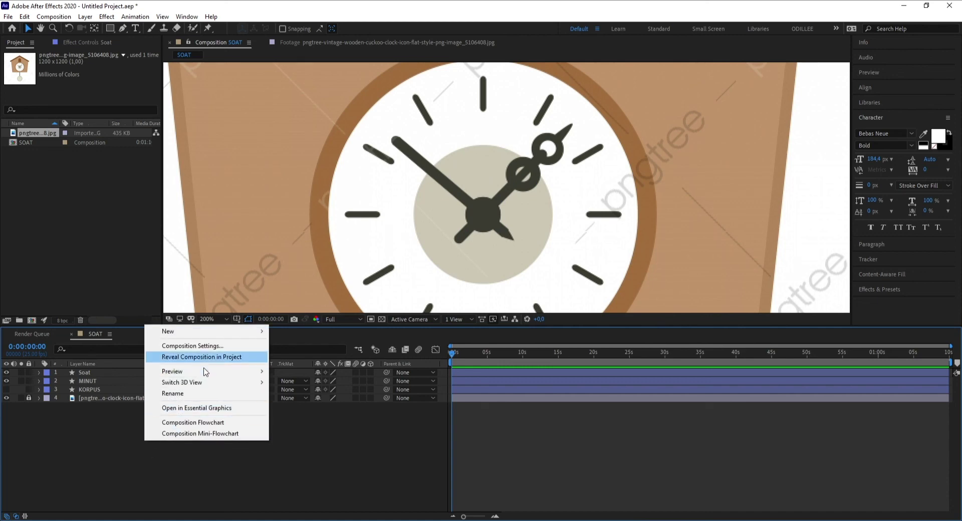
mouse_move(190, 331)
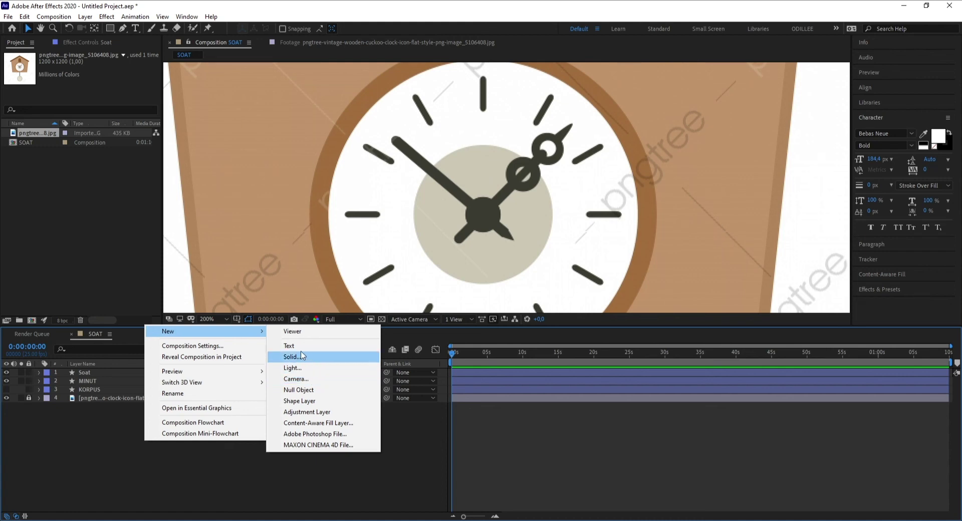
left_click(299, 401)
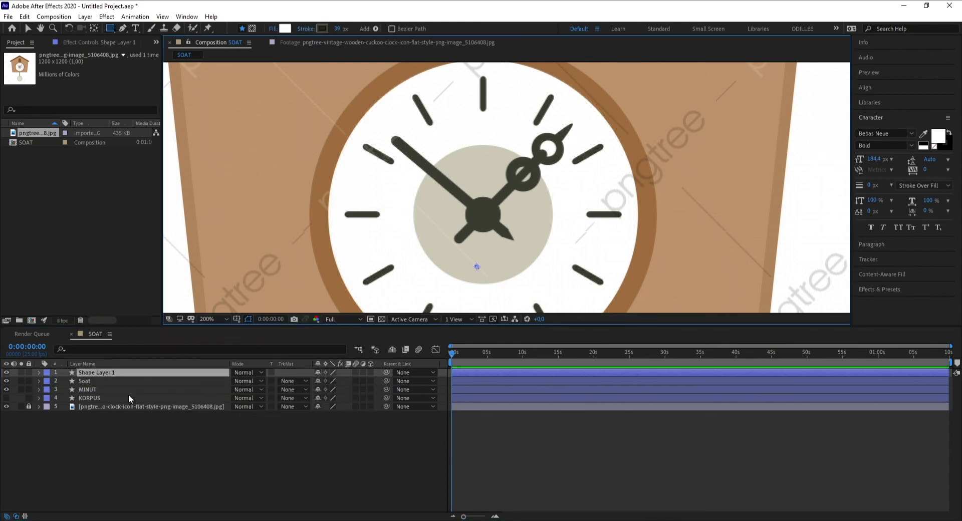
left_click(95, 373)
key("Return")
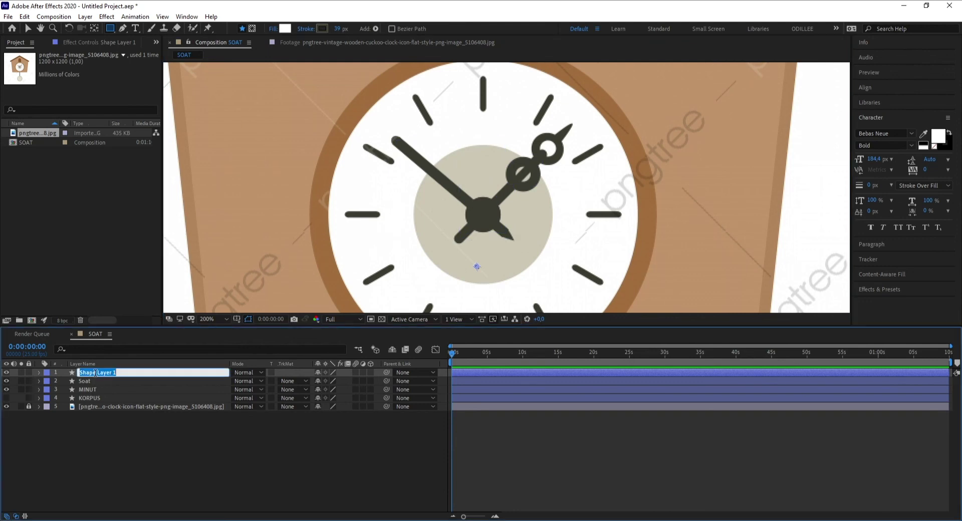
type("Secund")
key("Return")
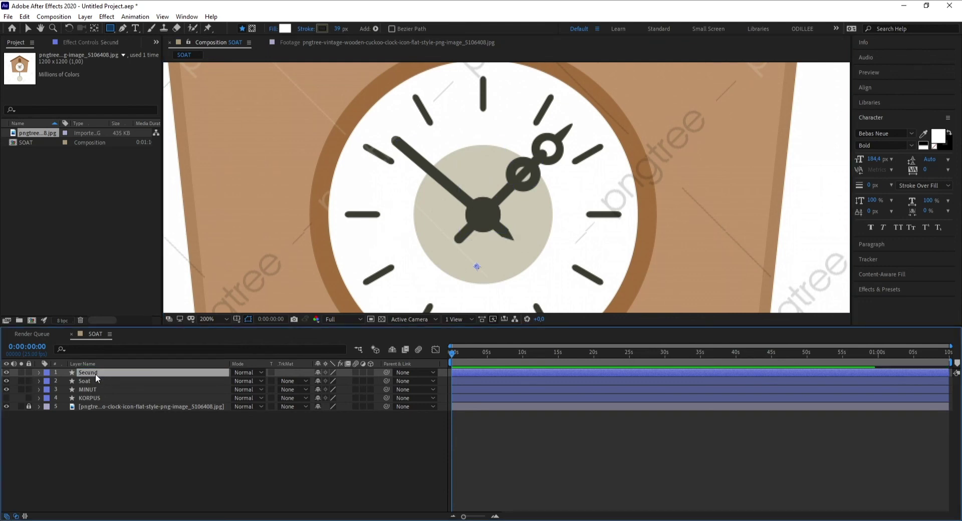
- Add a path to Secund running from the 12 o'clock mark to below the clock centre
left_click(38, 372)
left_click(375, 381)
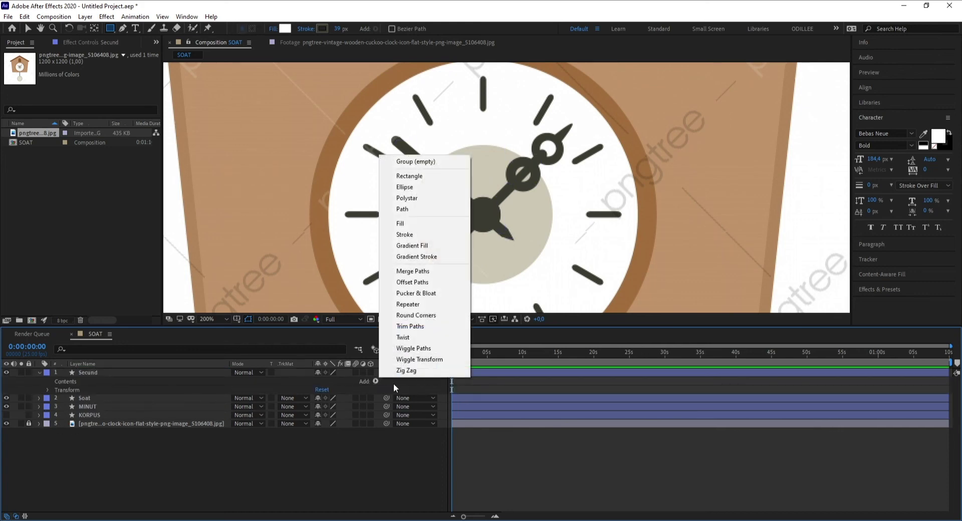
left_click(403, 209)
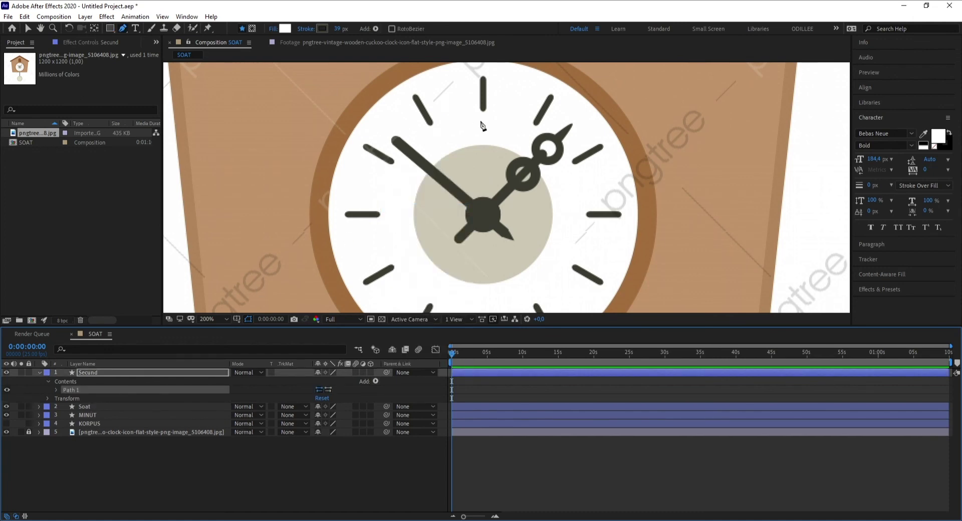
left_click(482, 95)
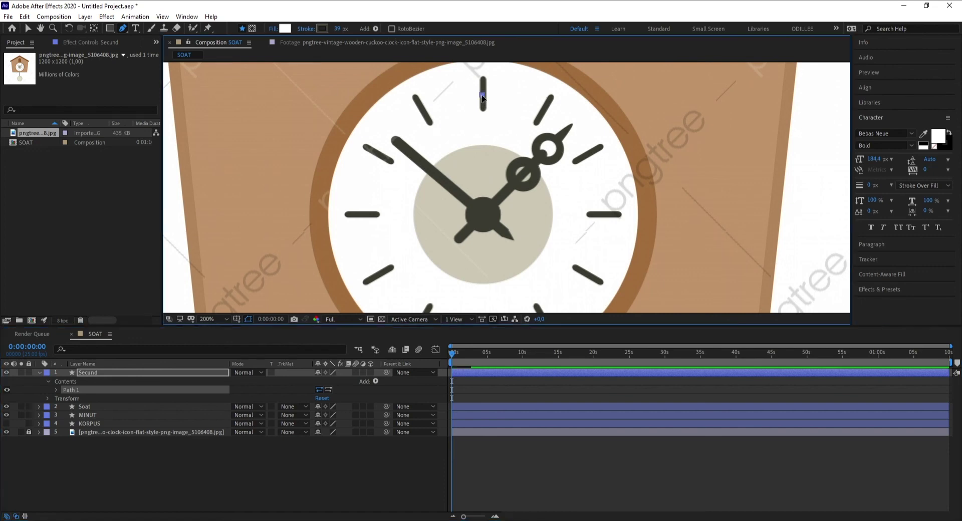
left_click(482, 245)
scroll(480, 92, "up", 1)
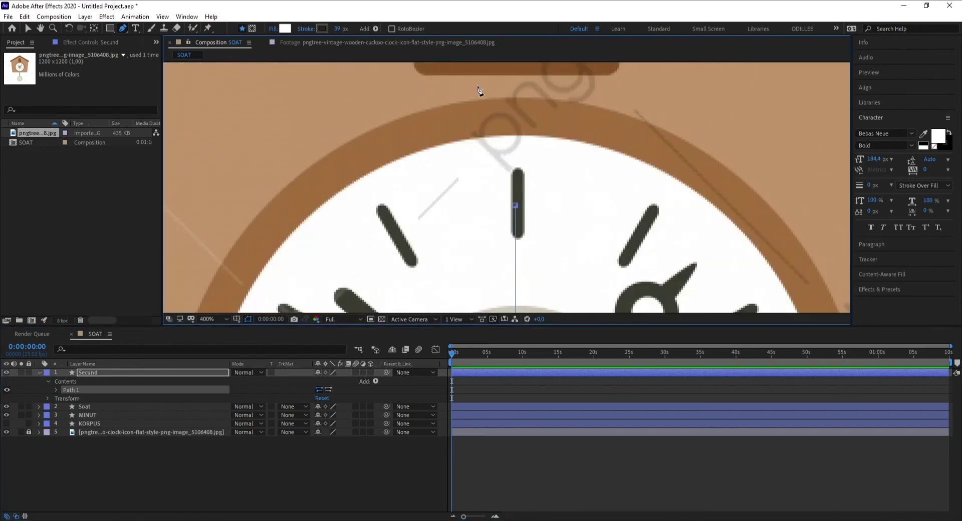
scroll(509, 208, "up", 1)
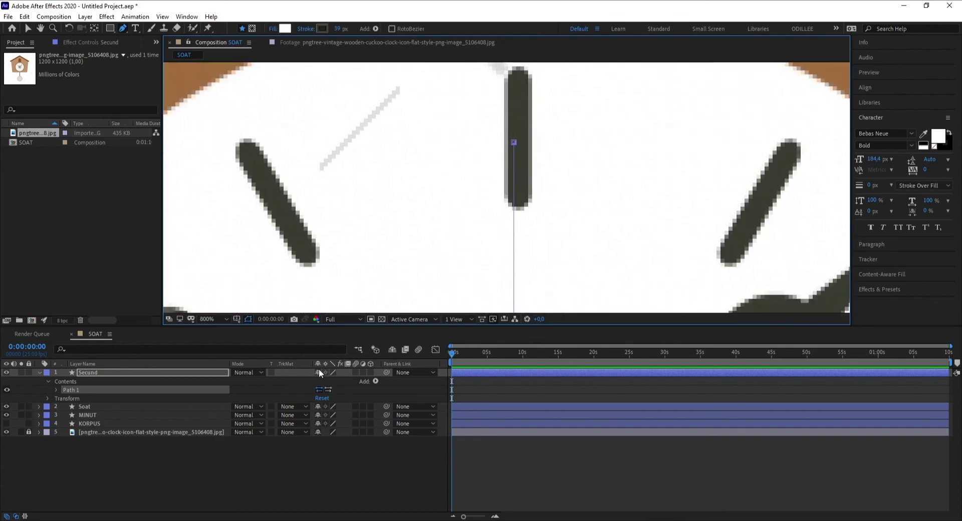
- Give the path a stroke and align its top point with the 12 o'clock mark
left_click(375, 382)
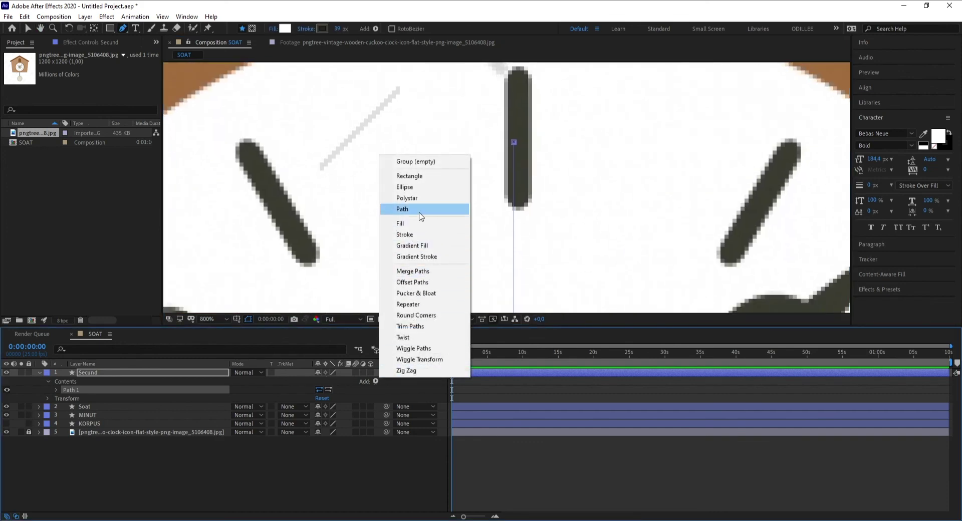
left_click(420, 235)
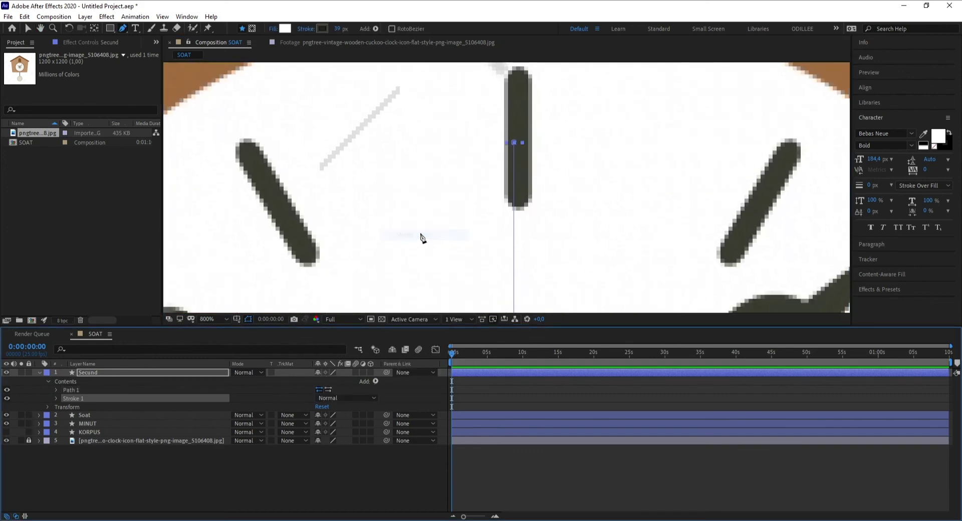
left_click(515, 145)
scroll(515, 145, "down", 2)
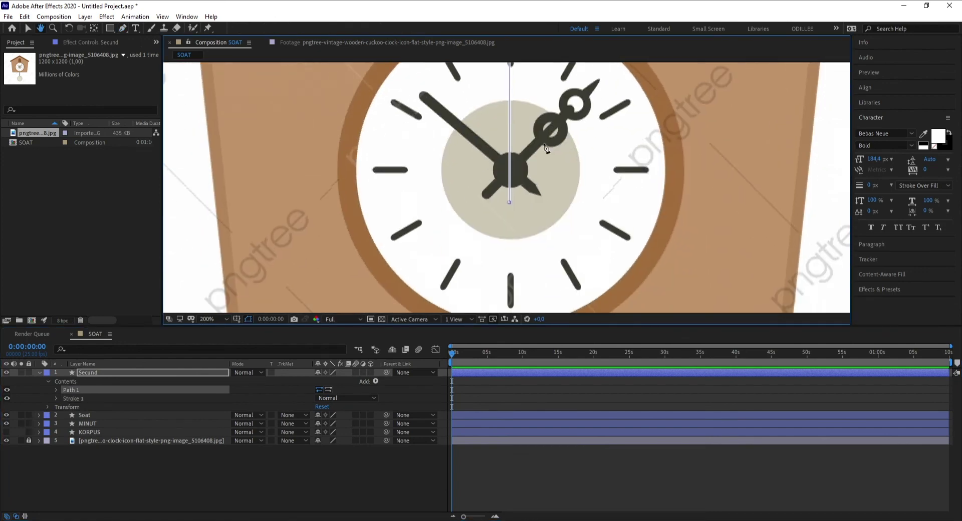
scroll(510, 214, "up", 1)
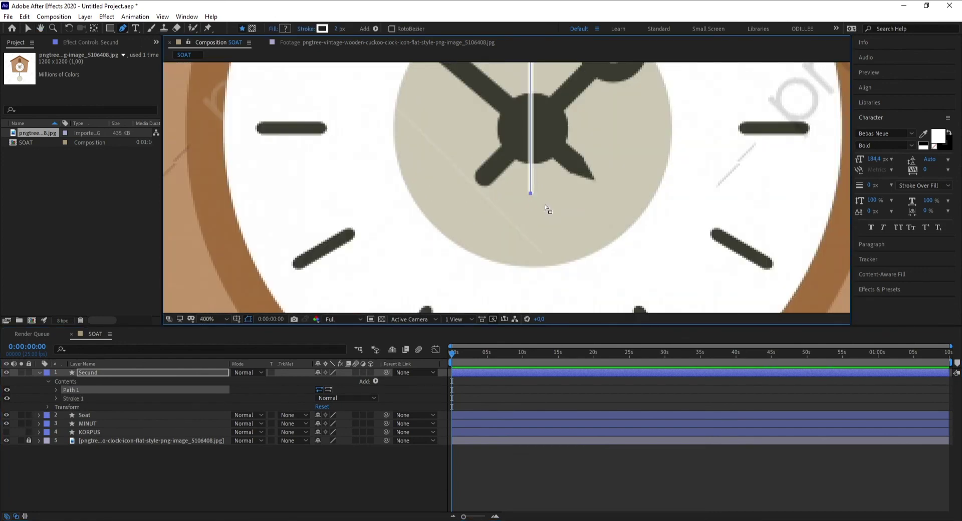
key("v")
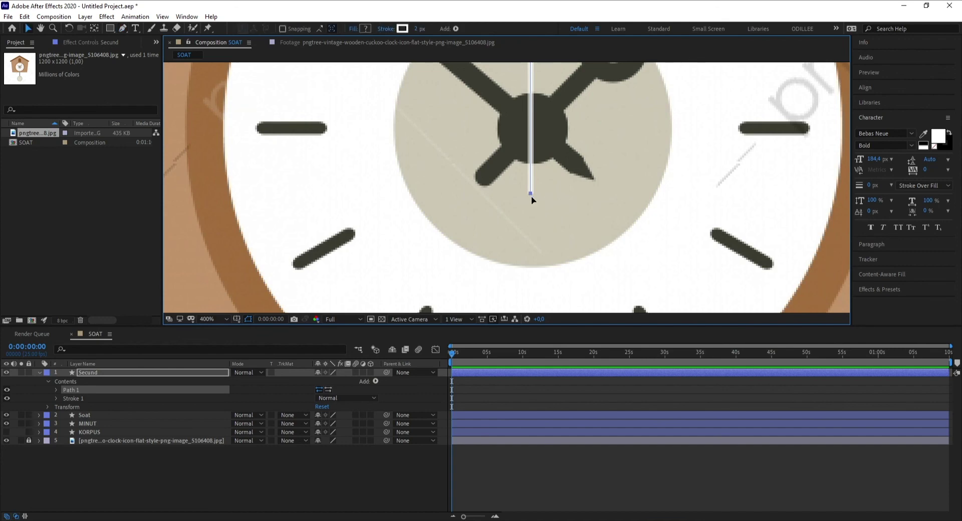
left_click_drag(530, 196, 521, 257)
scroll(511, 133, "up", 1)
scroll(531, 176, "up", 1)
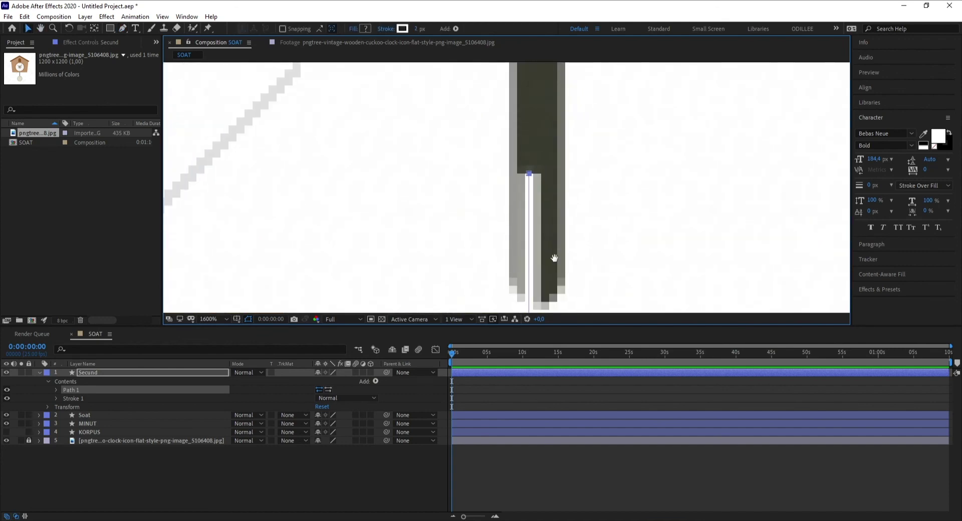
left_click_drag(530, 174, 536, 175)
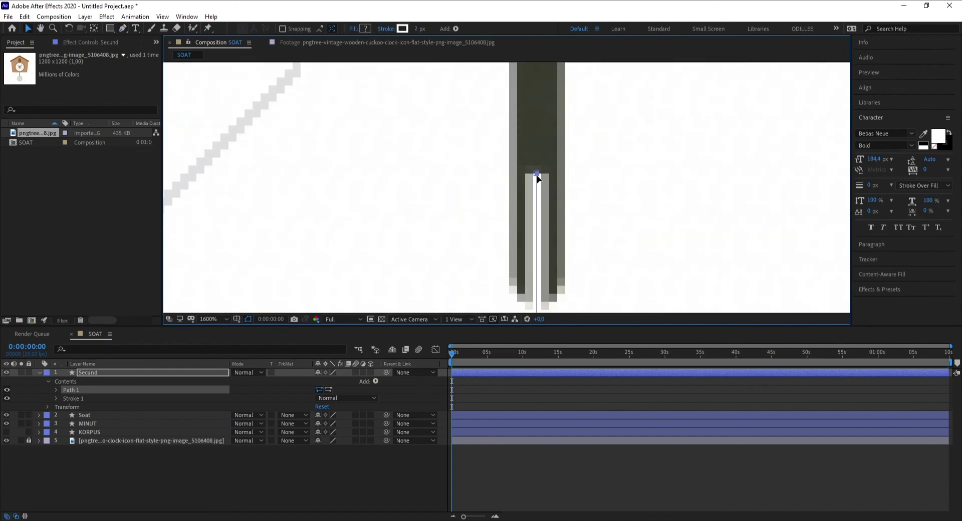
scroll(543, 221, "down", 1)
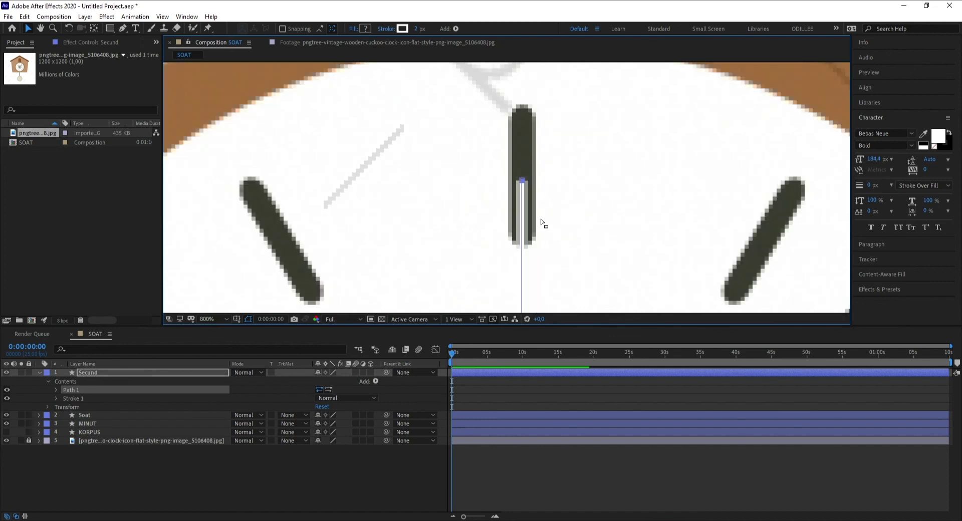
- Widen the Secund stroke to 4.4 and colour it dark red
left_click(57, 398)
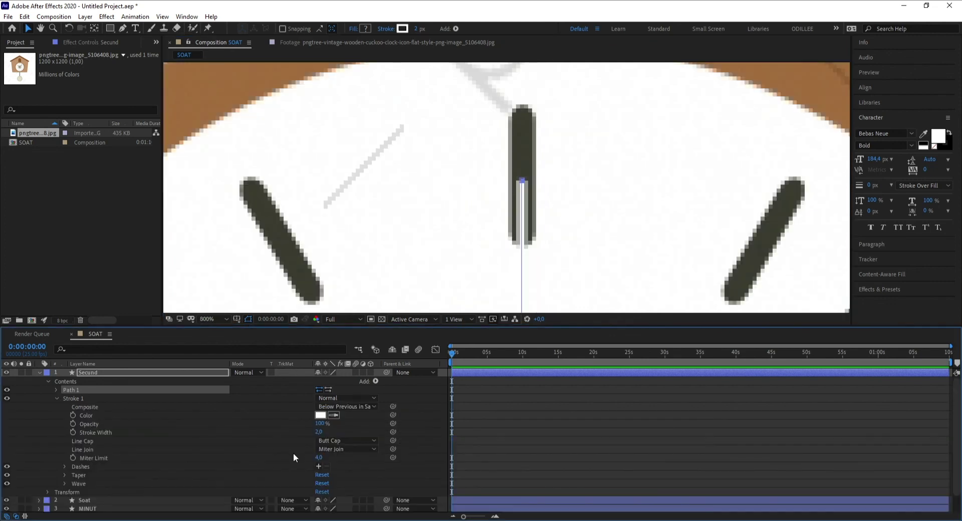
left_click_drag(317, 434, 318, 440)
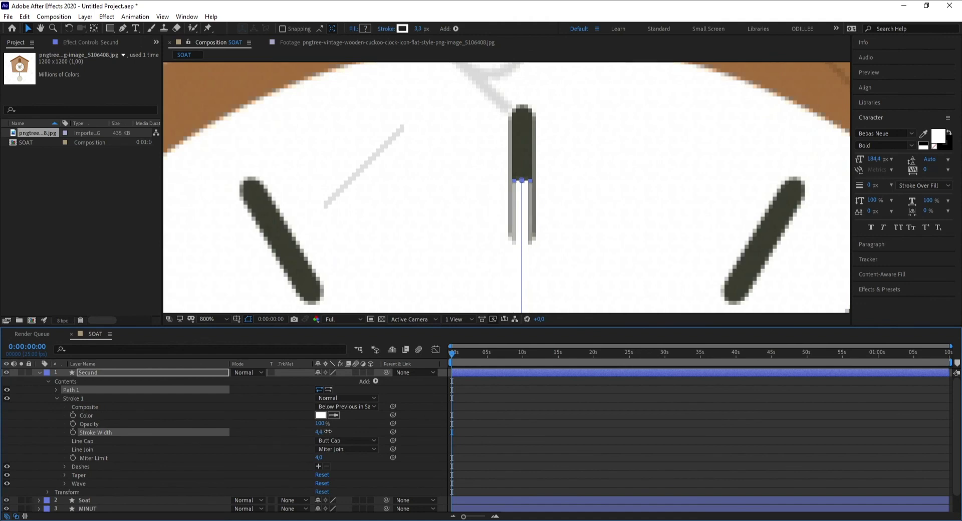
left_click(320, 415)
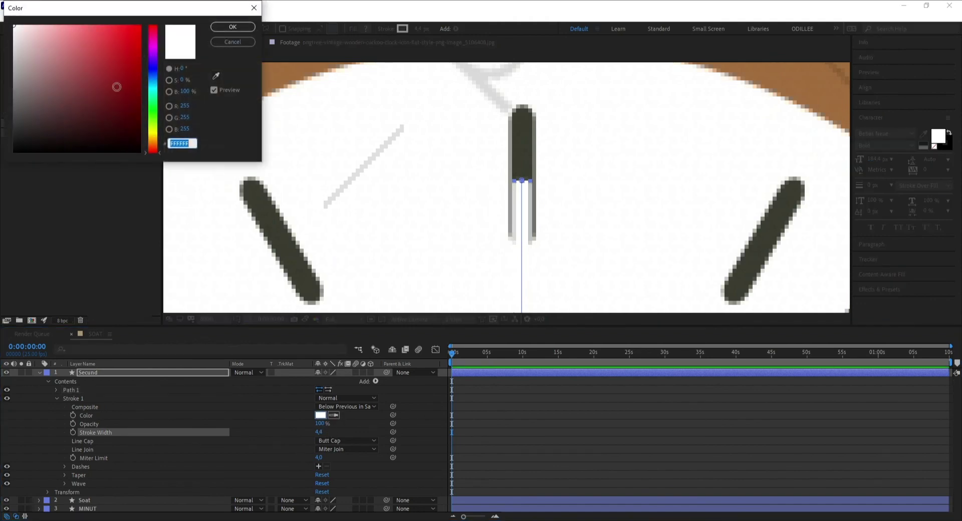
mouse_move(142, 84)
left_mouse_down()
mouse_move(140, 97)
mouse_move(152, 93)
left_mouse_up()
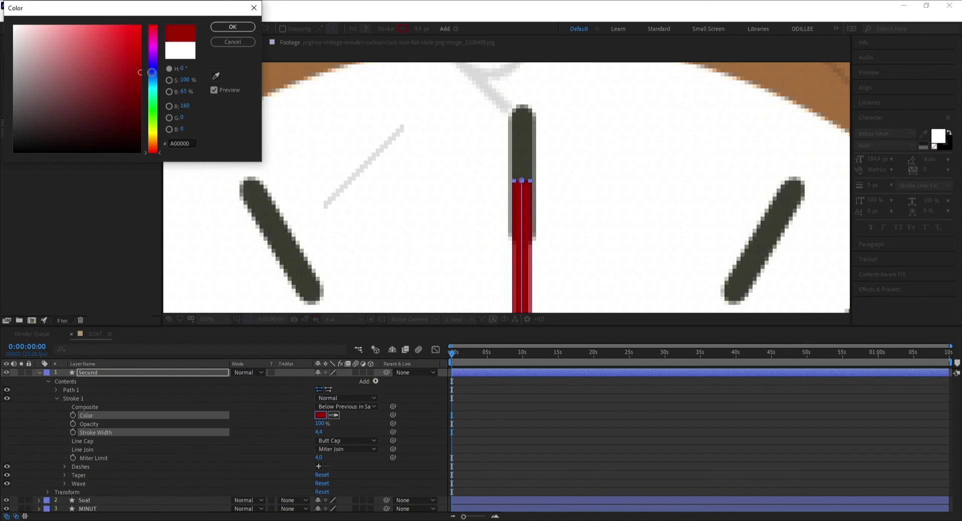
left_click(232, 27)
- Give the second hand Round Cap ends and collapse its stroke properties
key("comma")
key("comma")
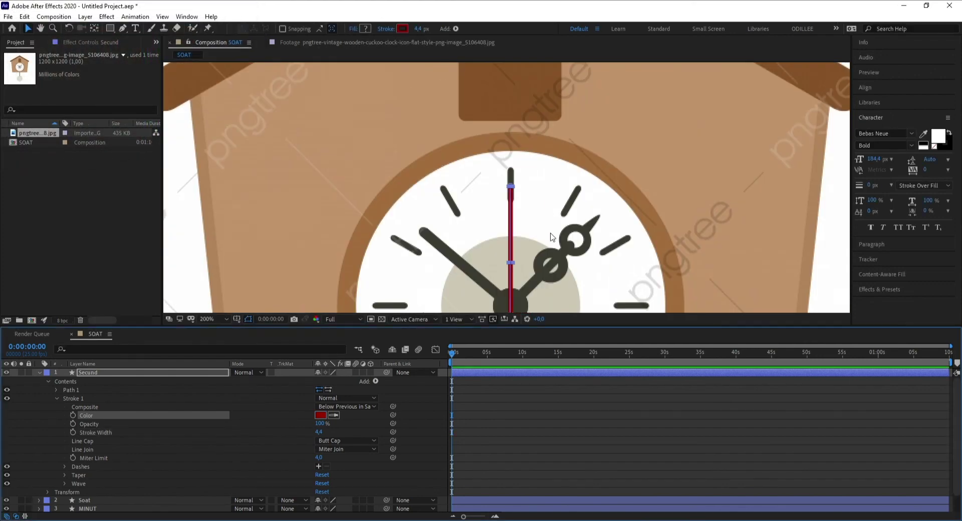
left_click(344, 441)
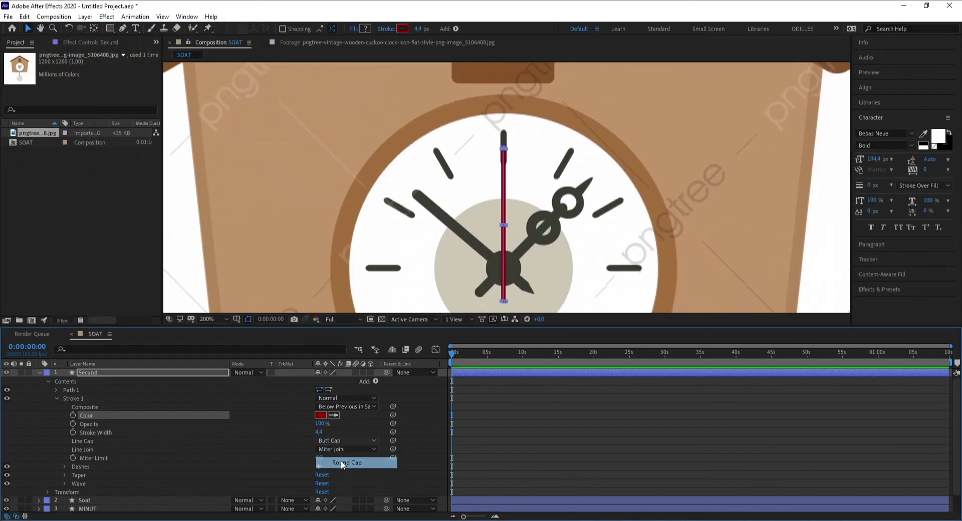
left_click(347, 462)
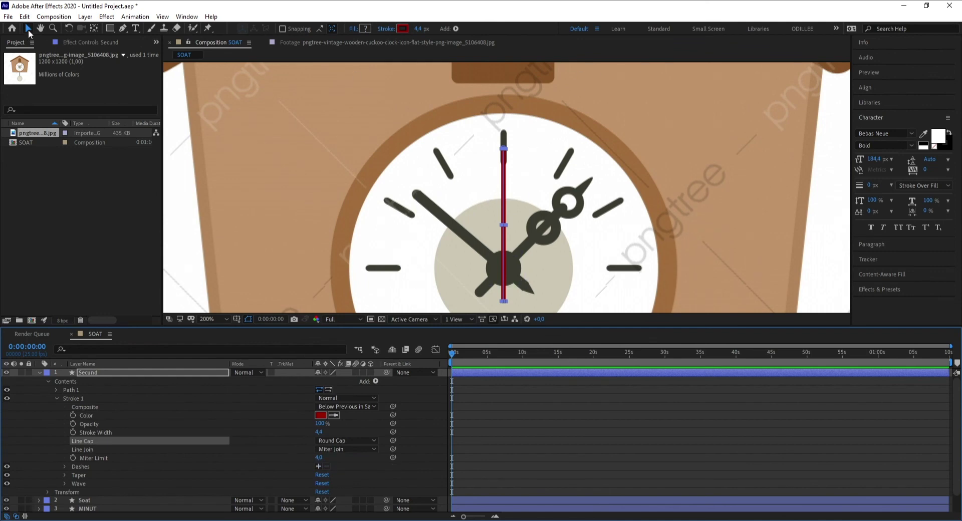
left_click_drag(512, 254, 497, 171)
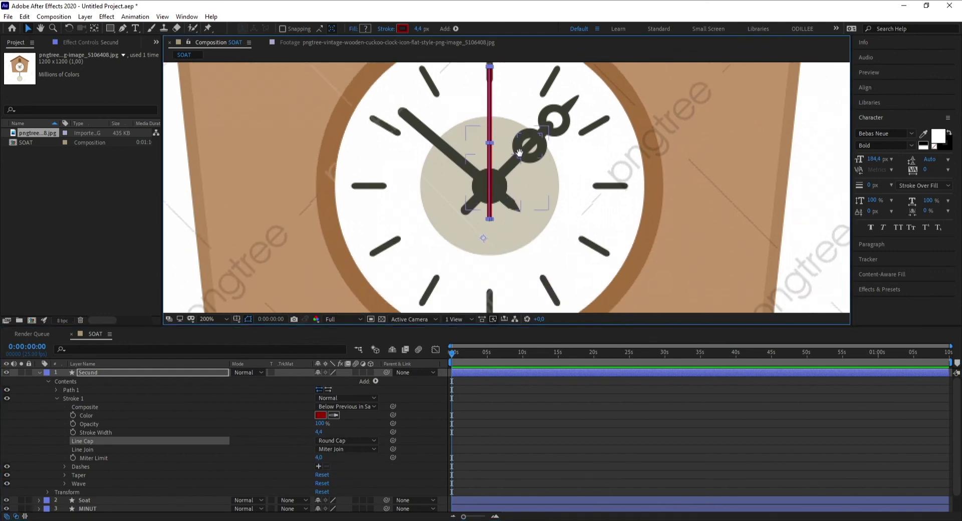
left_click(441, 144)
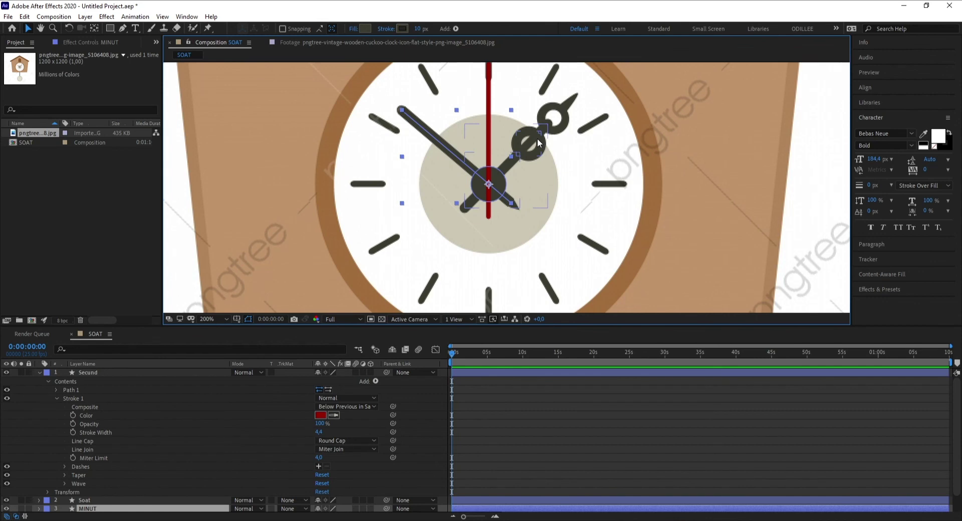
left_click(39, 371)
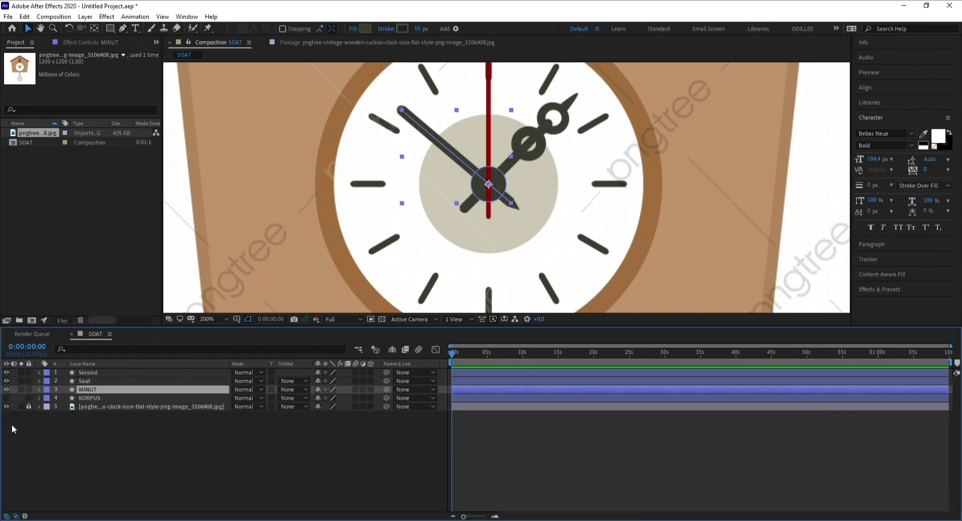
- Hide the reference clock image and show the KORPUS clock body
left_click(7, 407)
left_click(5, 412)
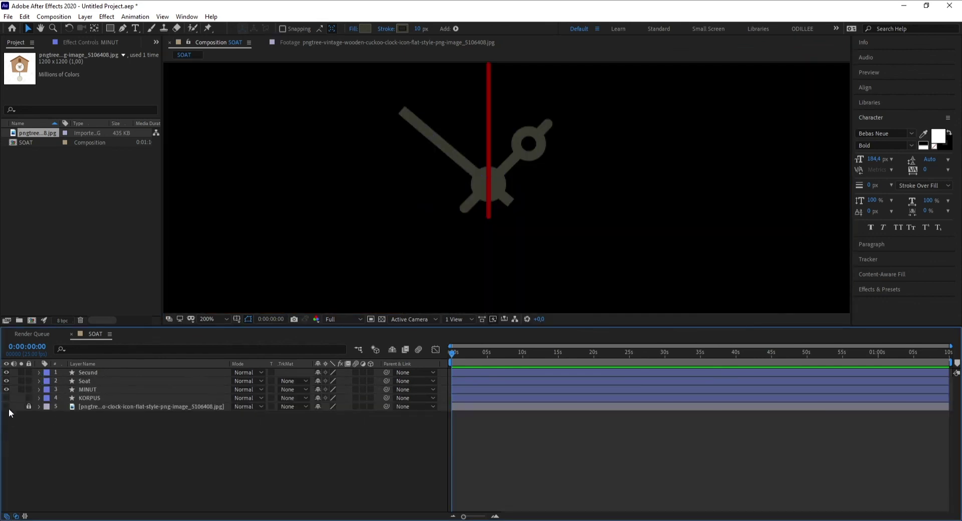
left_click(6, 398)
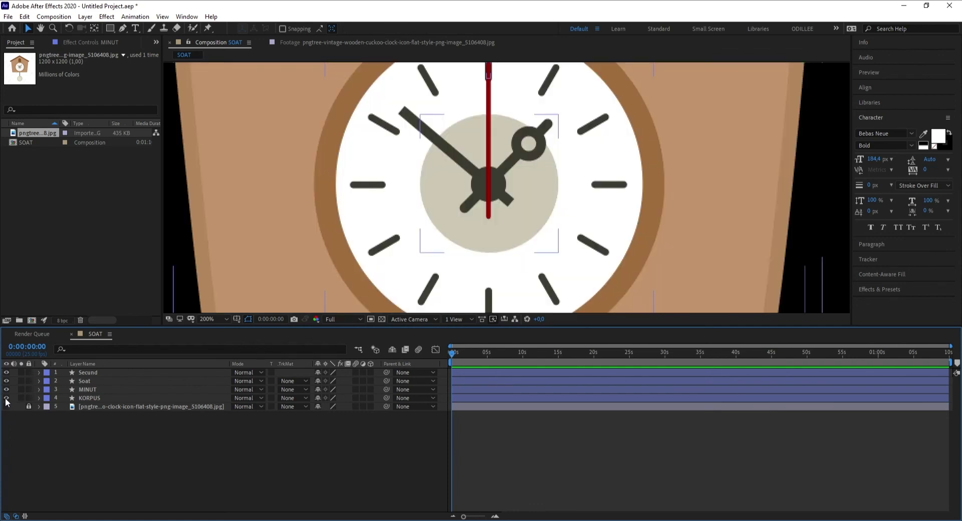
scroll(477, 242, "down", 2)
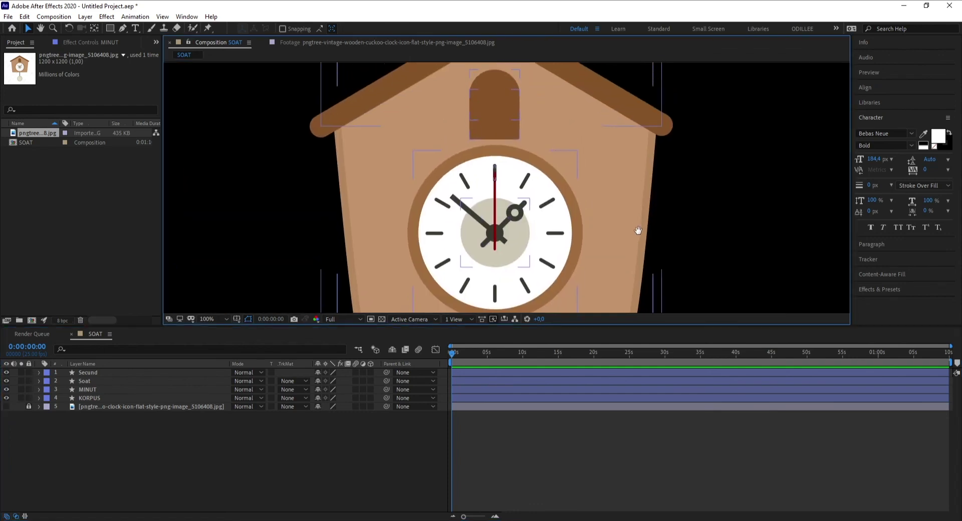
mouse_move(638, 230)
left_mouse_down()
mouse_move(688, 107)
mouse_move(691, 161)
left_mouse_up()
key("period")
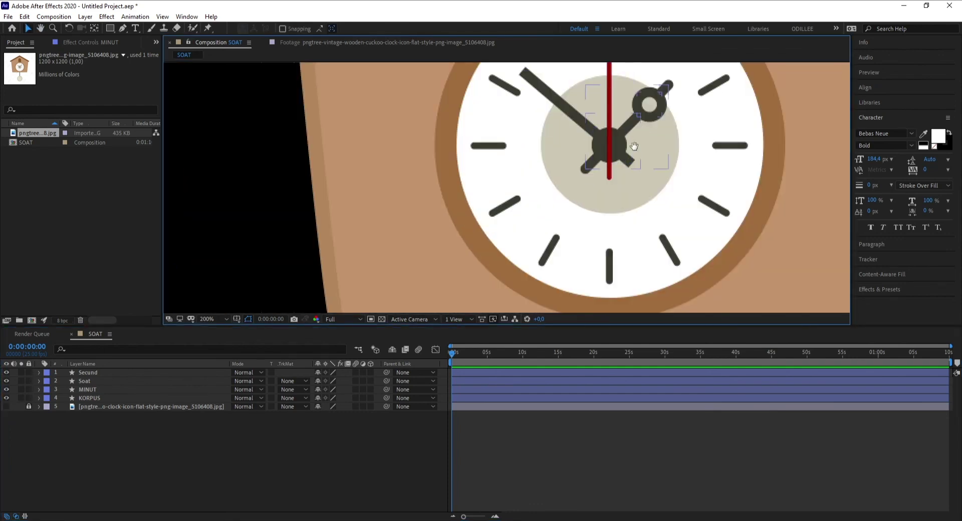
left_click_drag(630, 146, 606, 189)
- Select the Soat hour hand and rotate it a few degrees via Rotation
left_click(607, 188)
key("h")
key("period")
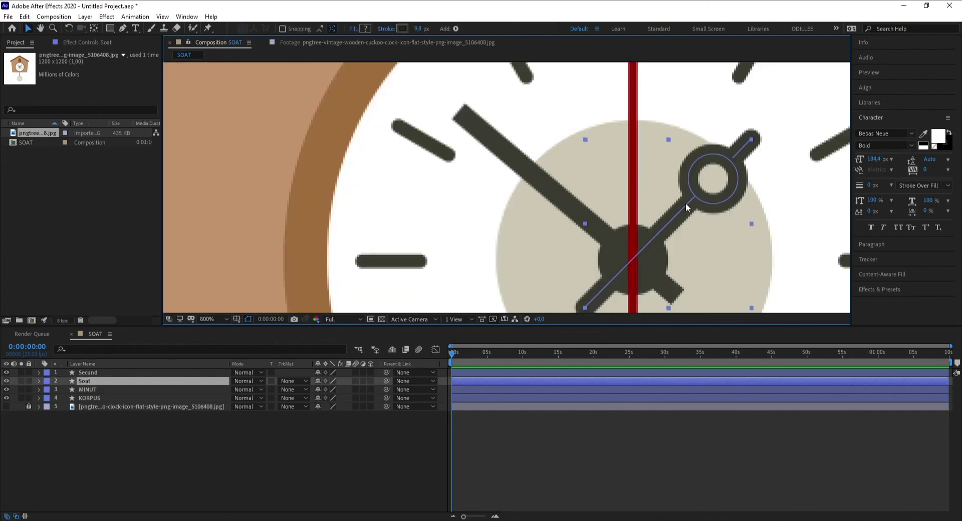
key("period")
key("comma")
left_click_drag(760, 189, 668, 166)
key("v")
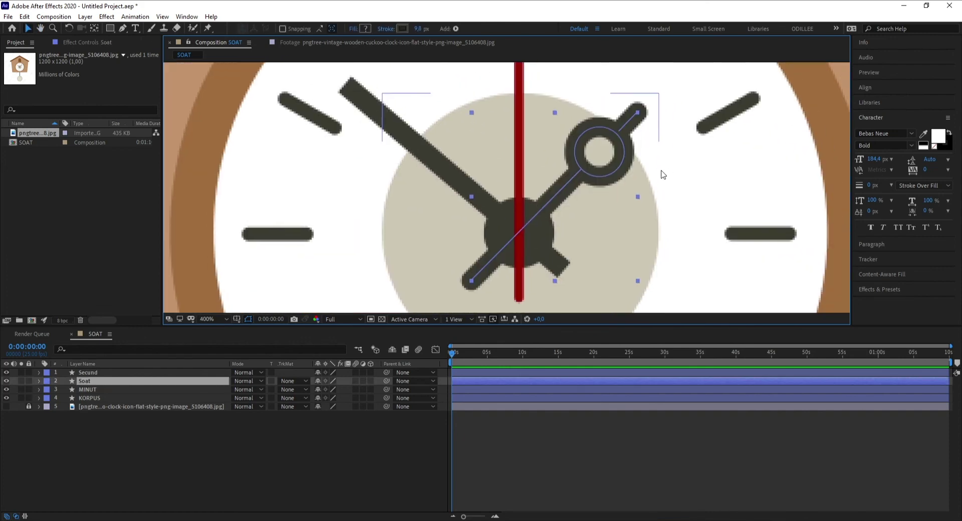
key("r")
mouse_move(326, 390)
left_mouse_down()
mouse_move(310, 381)
mouse_move(326, 381)
left_mouse_up()
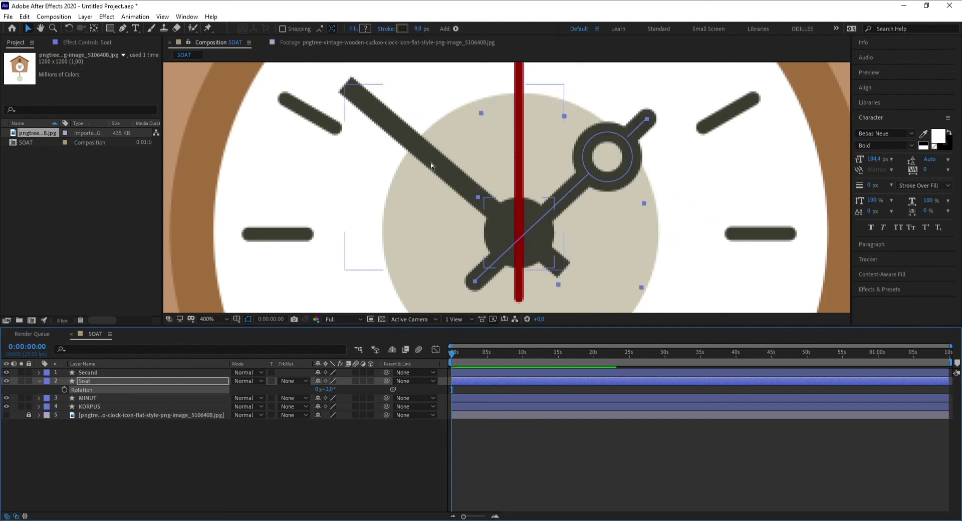
- Test-rotate the MINUT minute hand, undo it, and reselect the Soat hour hand
left_click(415, 141)
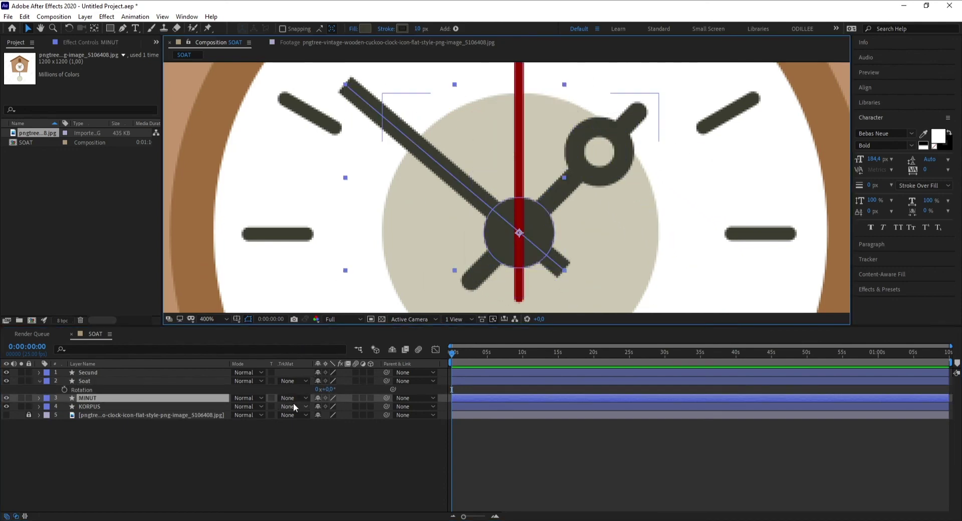
key("r")
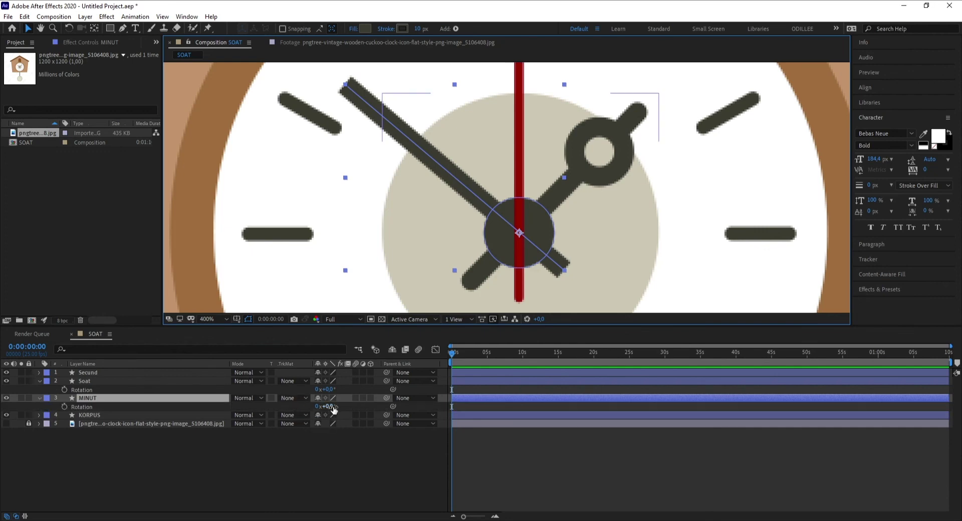
mouse_move(325, 406)
left_mouse_down()
mouse_move(345, 403)
mouse_move(331, 403)
left_mouse_up()
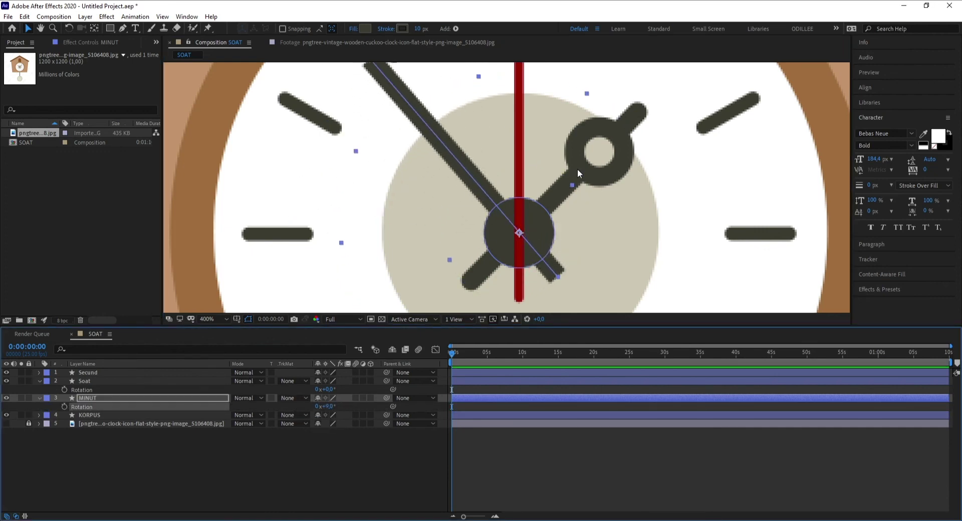
key("ctrl+z")
left_click(605, 166)
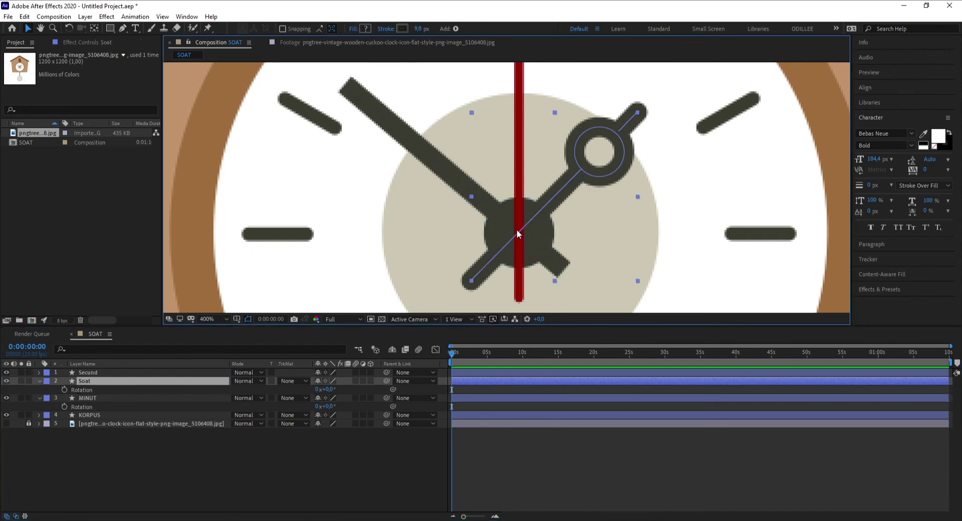
scroll(516, 230, "down", 2)
scroll(511, 247, "up", 2)
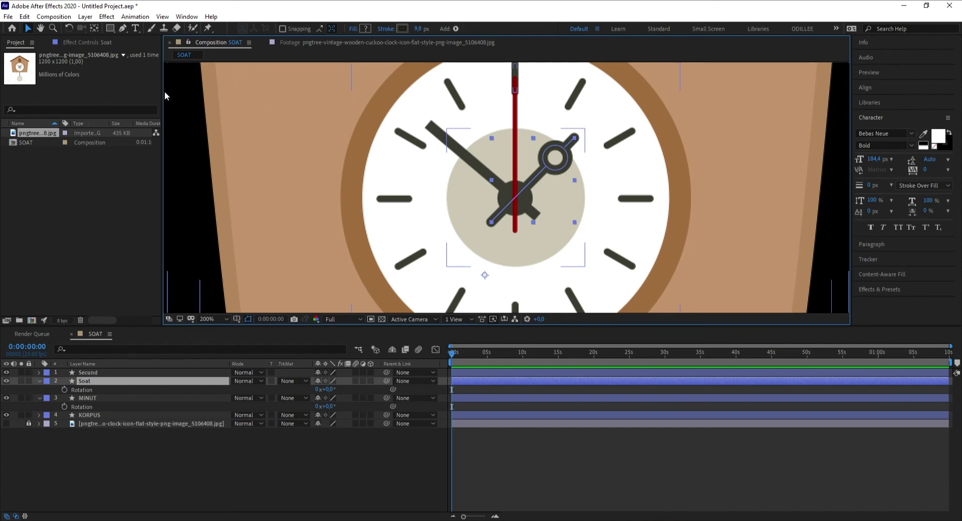
- With snapping on, move the Soat hour hand's anchor point onto the clock's centre hub
left_click(92, 29)
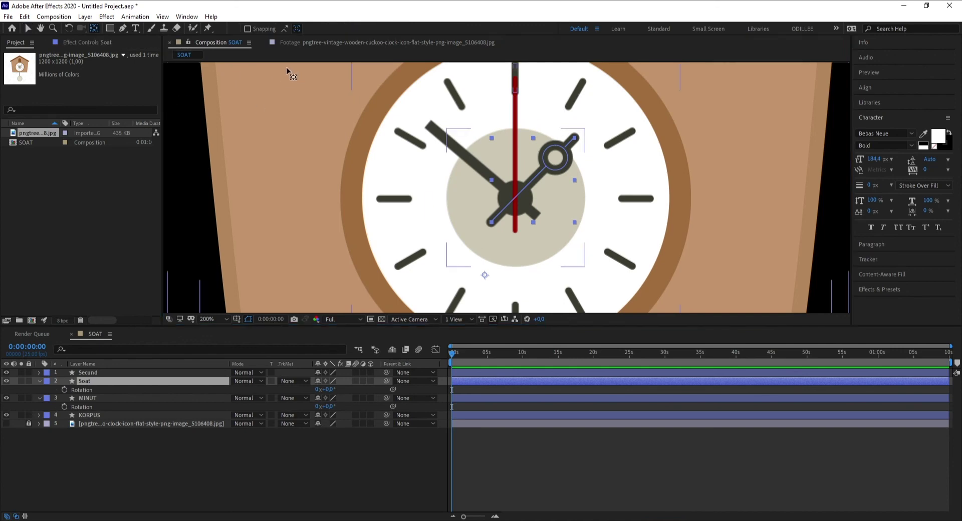
left_click(248, 29)
scroll(489, 275, "up", 2)
left_click_drag(509, 271, 466, 193)
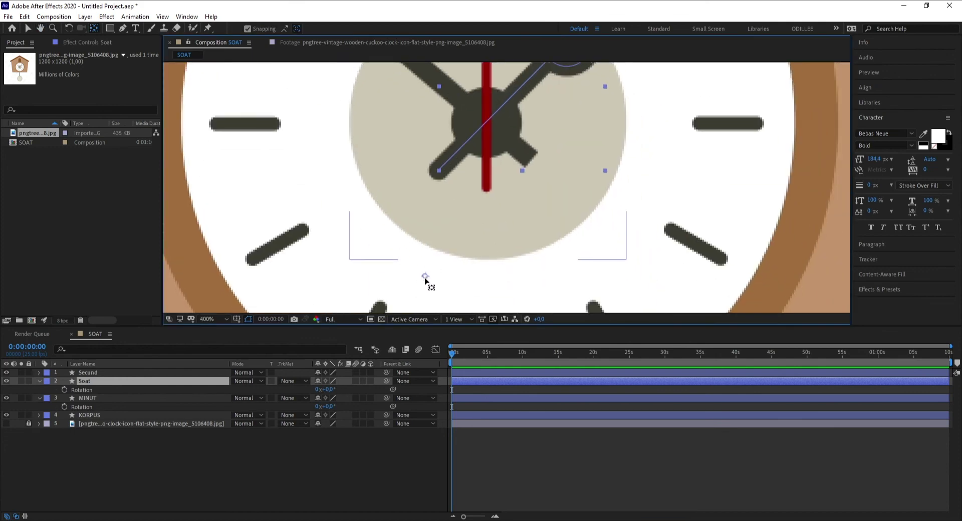
left_click_drag(424, 278, 487, 123)
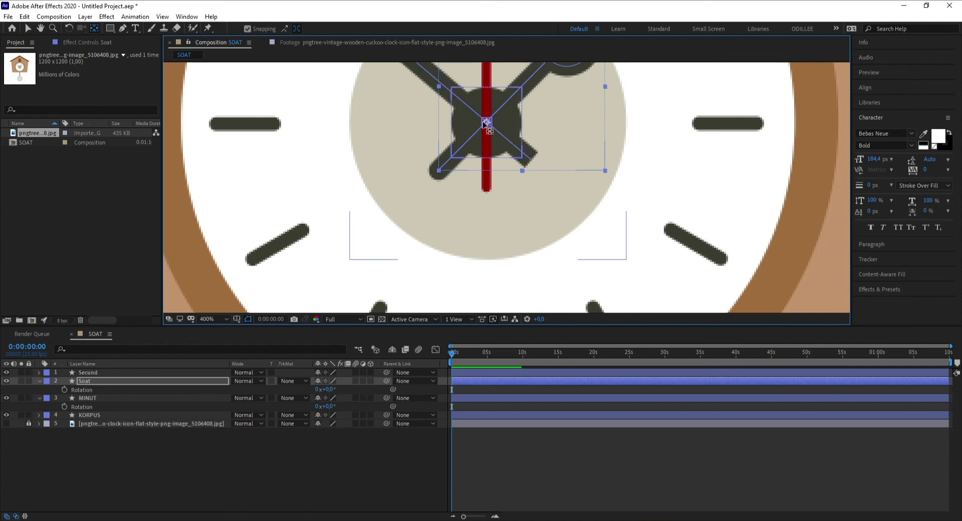
- Move the Secund second hand's anchor point onto the clock centre
scroll(543, 132, "up", 3)
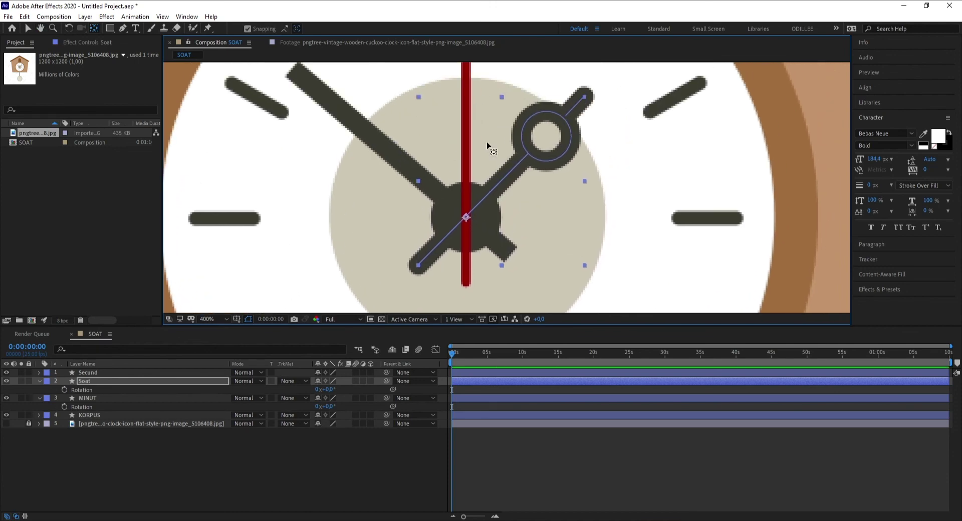
left_click(87, 374)
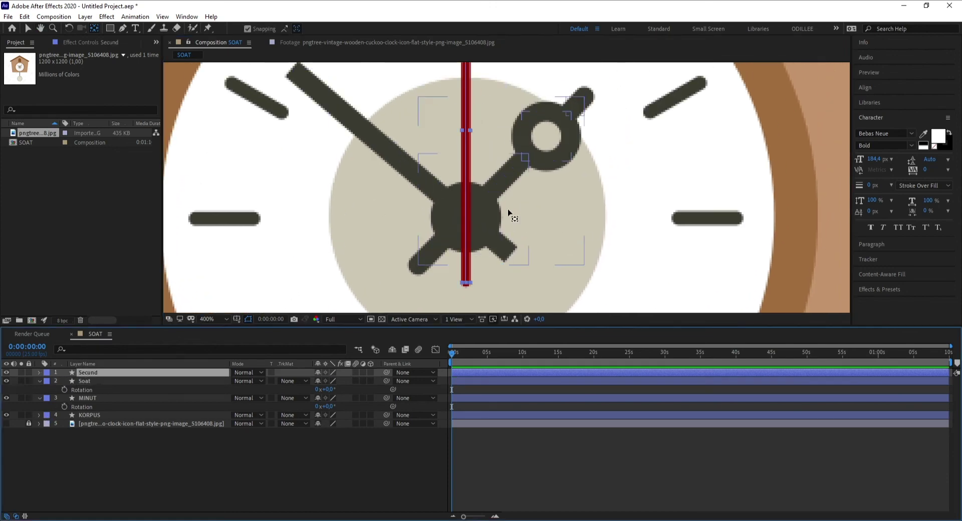
scroll(556, 261, "down", 4)
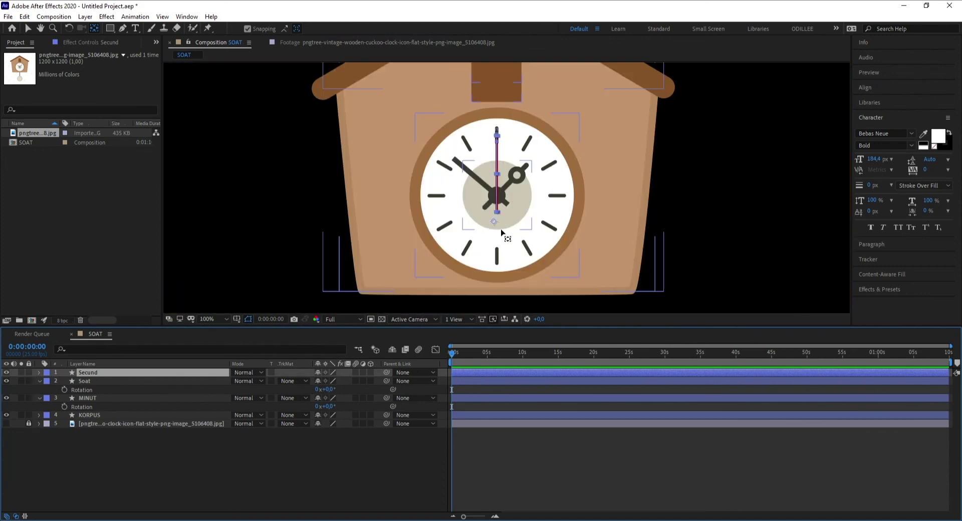
scroll(503, 236, "up", 2)
scroll(505, 253, "up", 2)
left_click_drag(471, 290, 484, 186)
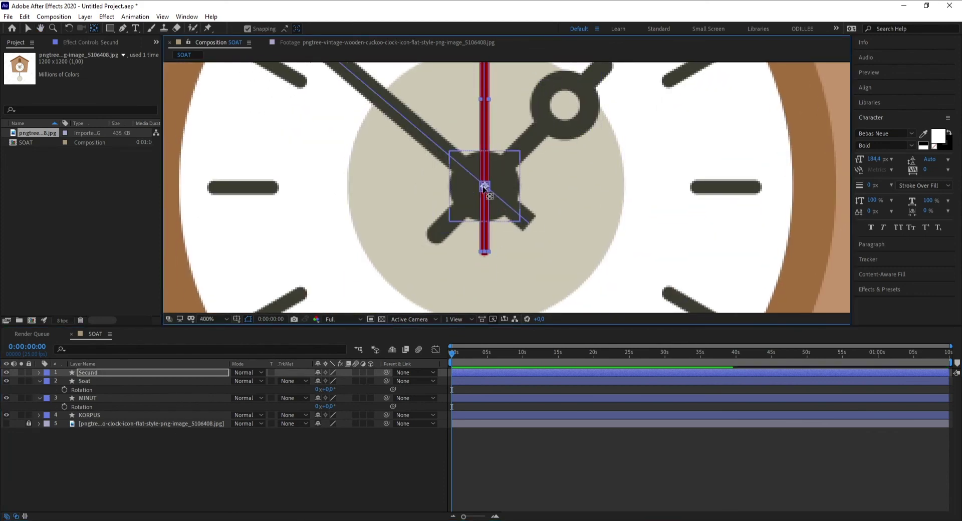
scroll(532, 182, "down", 4)
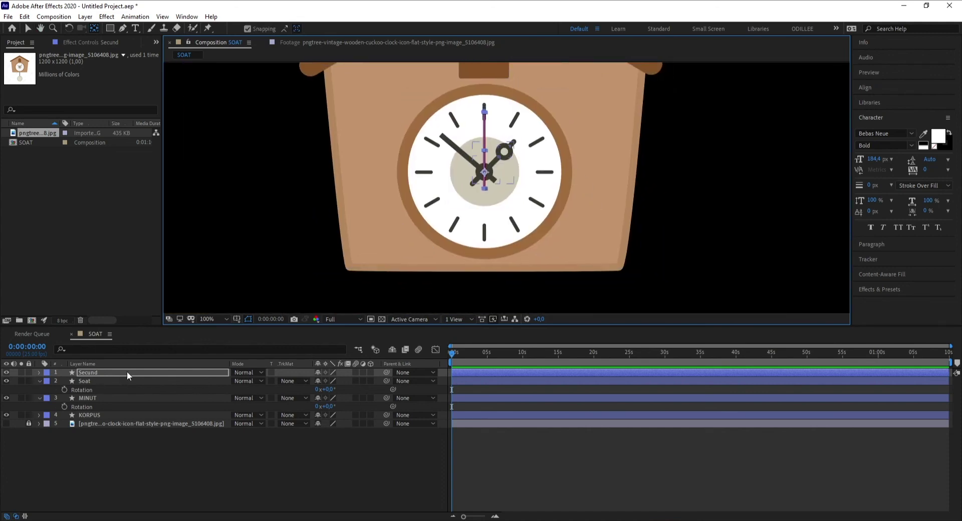
left_click(107, 374)
key("r")
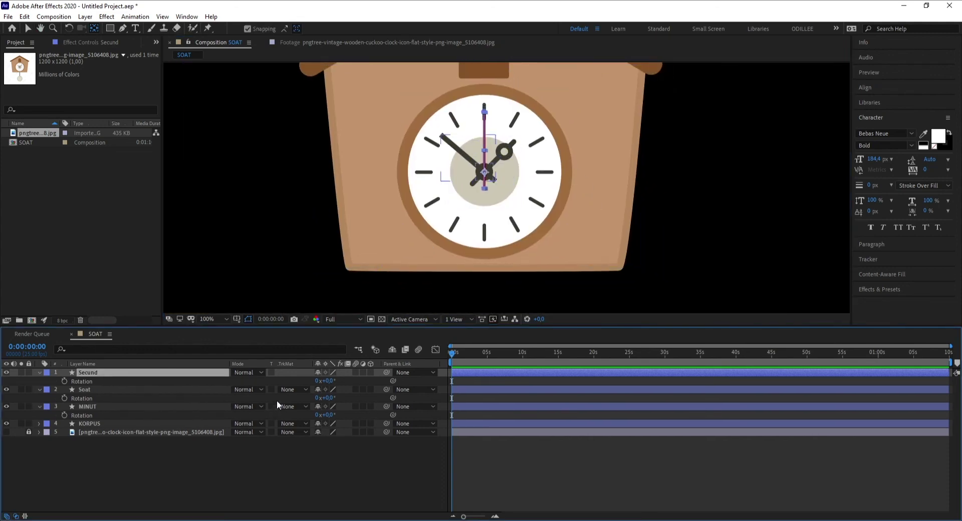
mouse_move(329, 382)
left_mouse_down()
mouse_move(317, 398)
mouse_move(363, 410)
mouse_move(355, 397)
mouse_move(312, 397)
left_mouse_up()
key("ctrl+z")
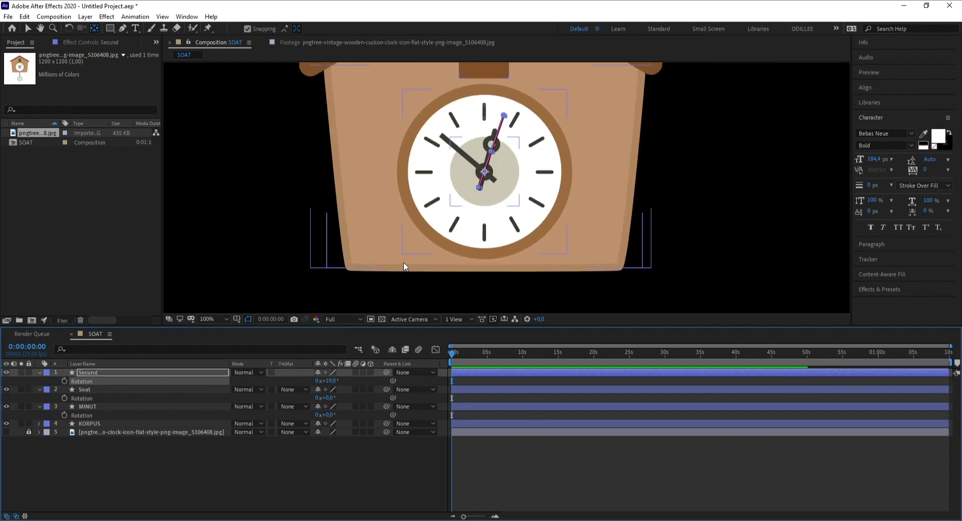
key("ctrl+z")
key("ctrl+z")
key("ctrl+z")
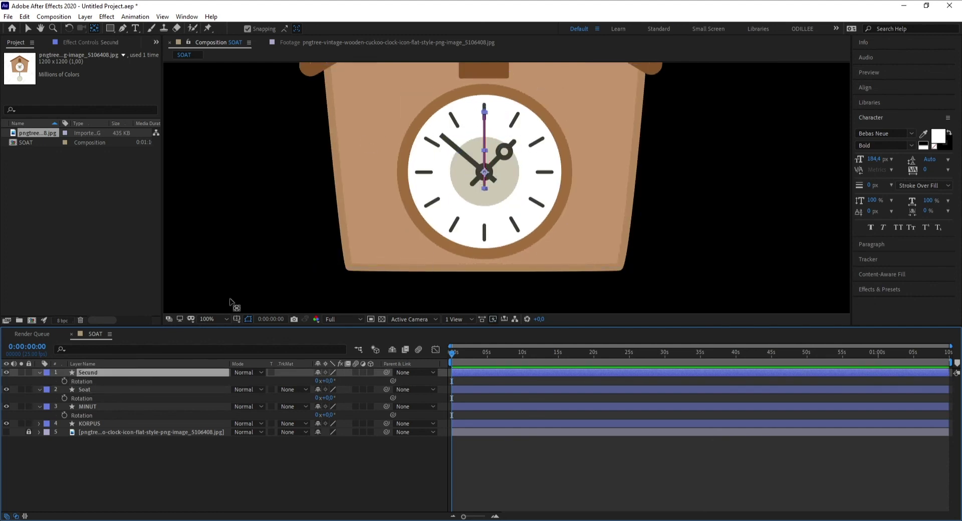
left_click(40, 372)
- Collapse the hand layers and hide the four clock shape layers, leaving the reference image visible
left_click(38, 382)
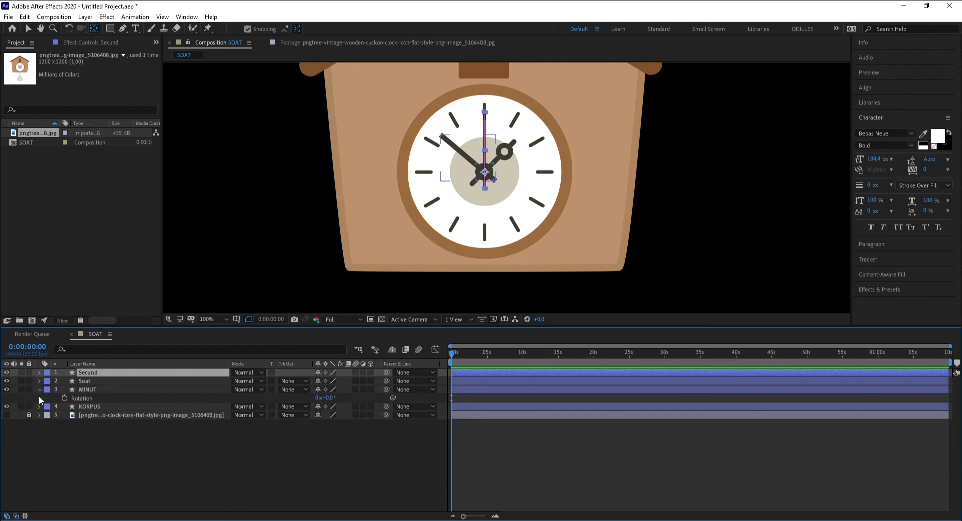
left_click(39, 390)
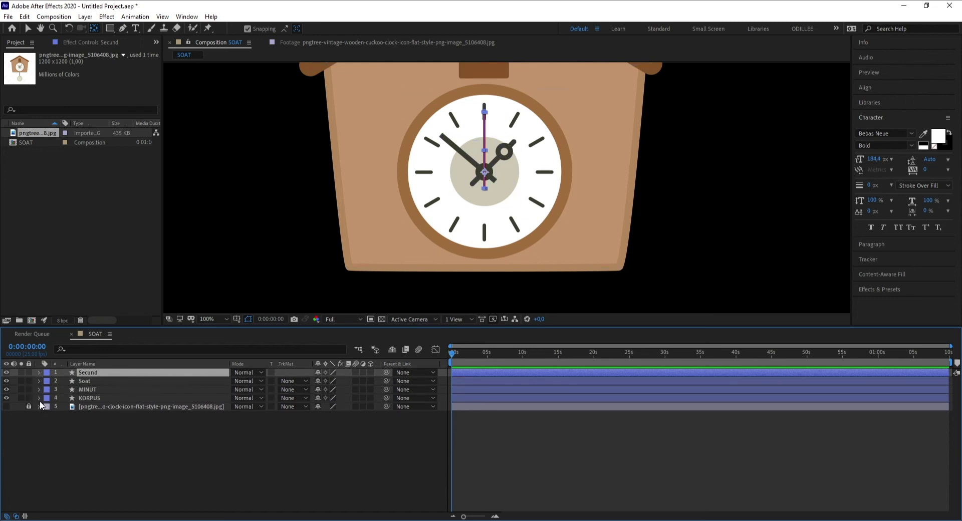
left_click(6, 406)
left_click_drag(6, 398, 6, 372)
scroll(530, 197, "down", 2)
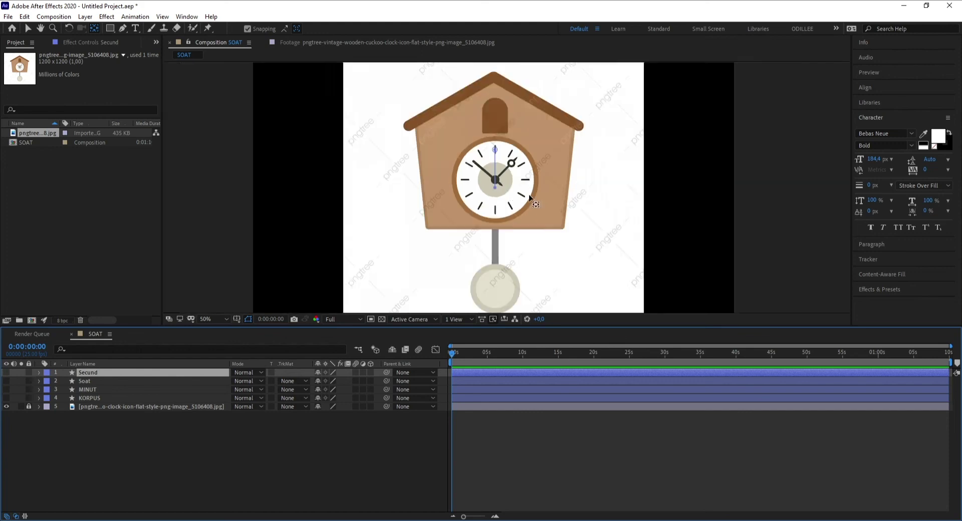
scroll(490, 196, "down", 2)
scroll(490, 193, "up", 2)
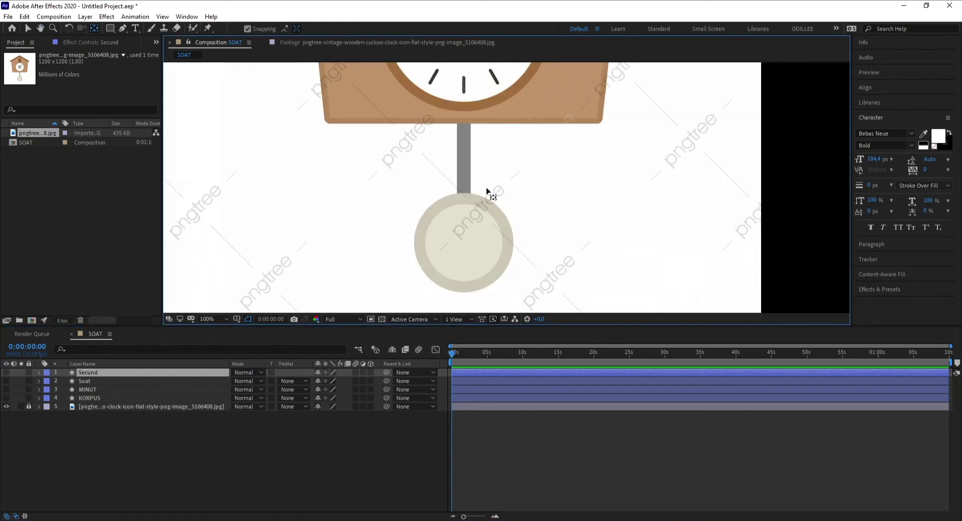
- Add a new empty shape layer and name it Mayatnik
left_click(123, 29)
right_click(129, 441)
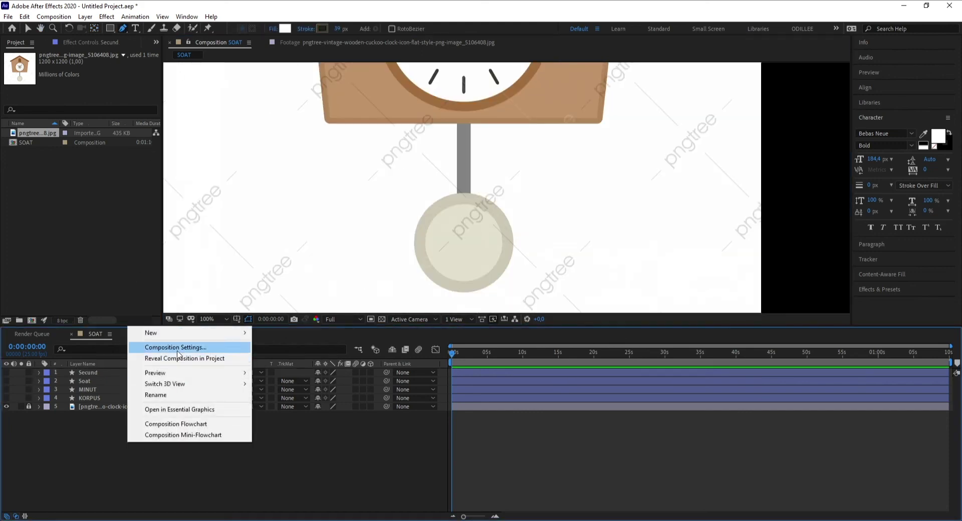
mouse_move(150, 333)
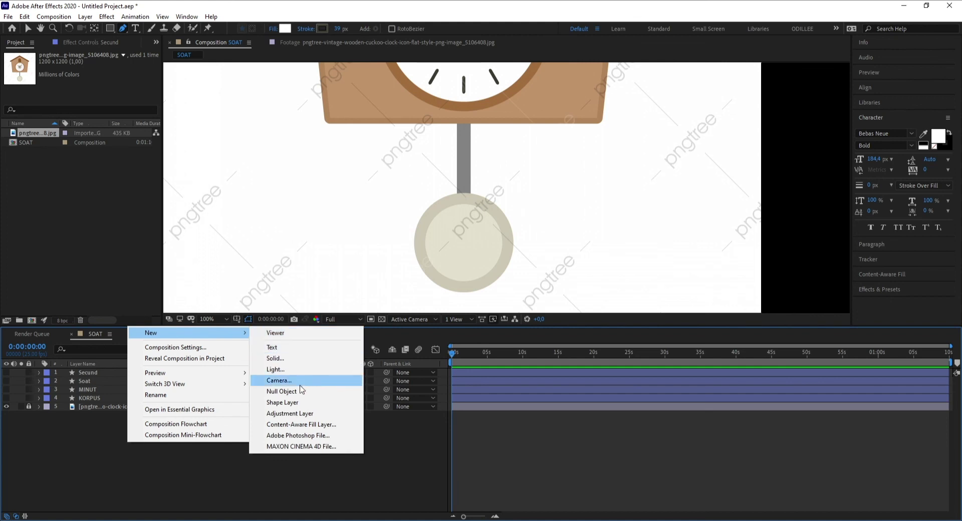
left_click(292, 403)
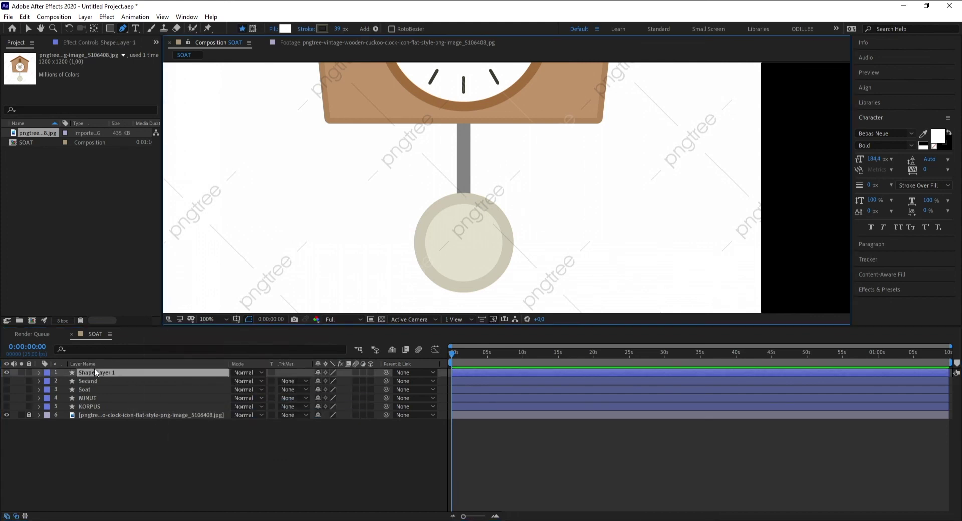
key("Return")
type("Mayatnik")
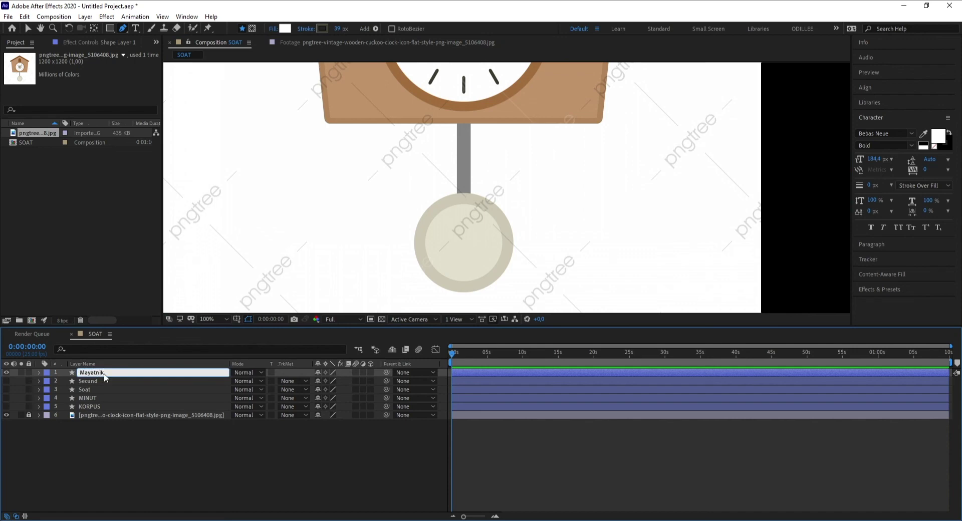
key("Return")
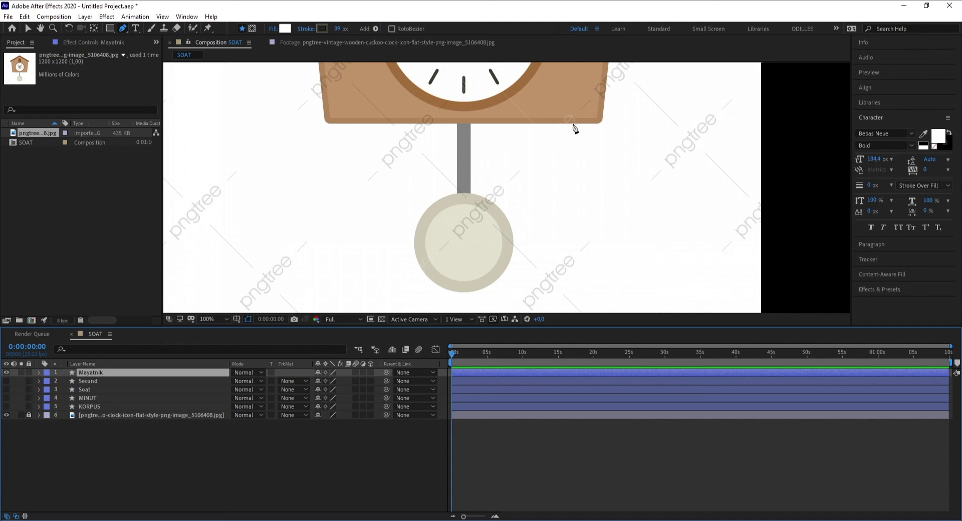
- Add a path to Mayatnik and draw the rod from the clock face down to the bob centre
left_click(38, 372)
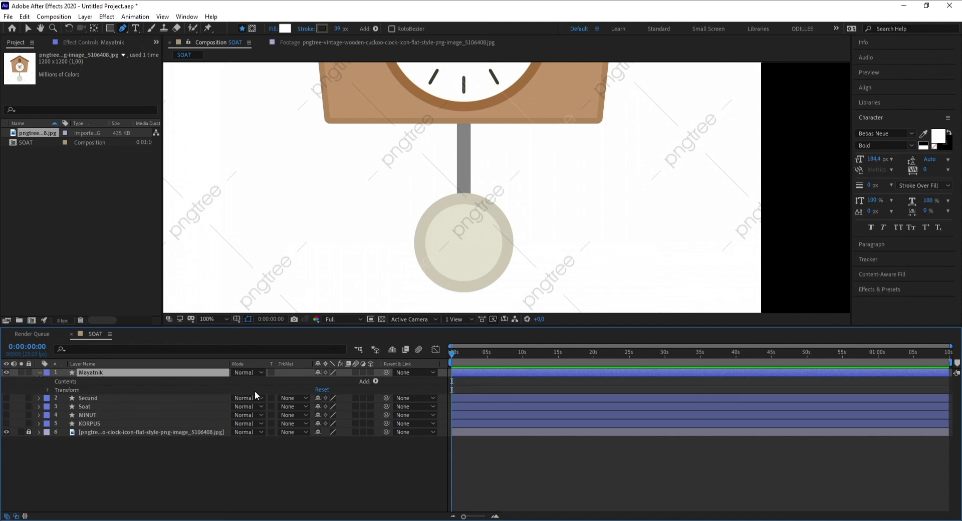
left_click(375, 382)
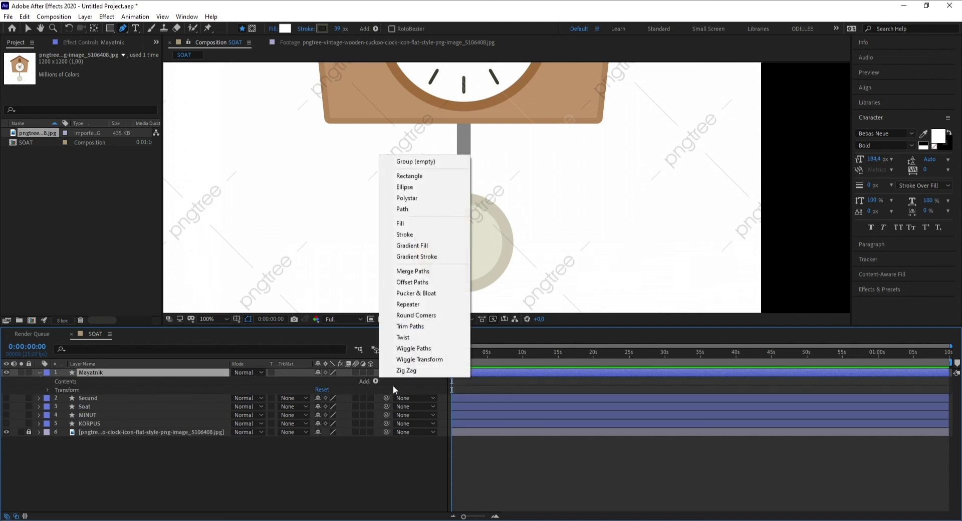
left_click(424, 209)
left_click(56, 391)
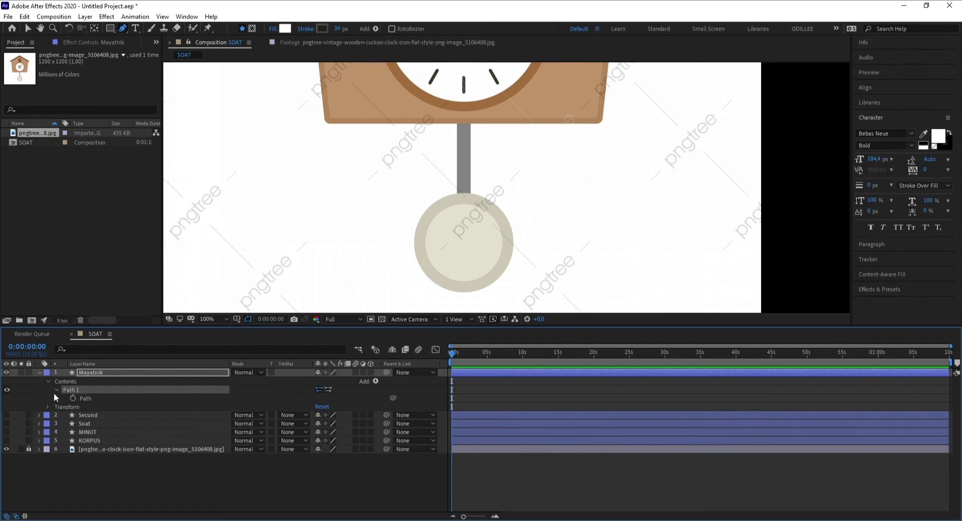
scroll(456, 127, "up", 3)
scroll(554, 208, "down", 2)
scroll(476, 58, "up", 1)
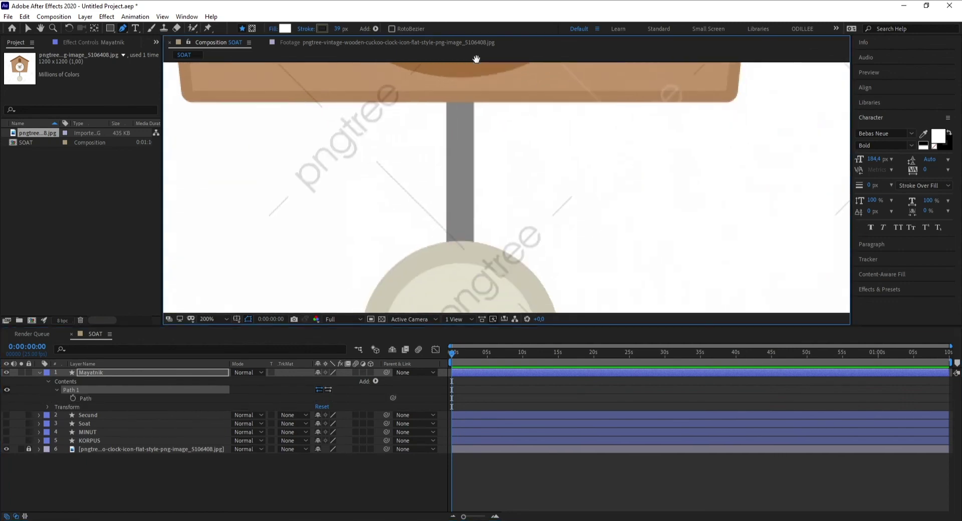
key("g")
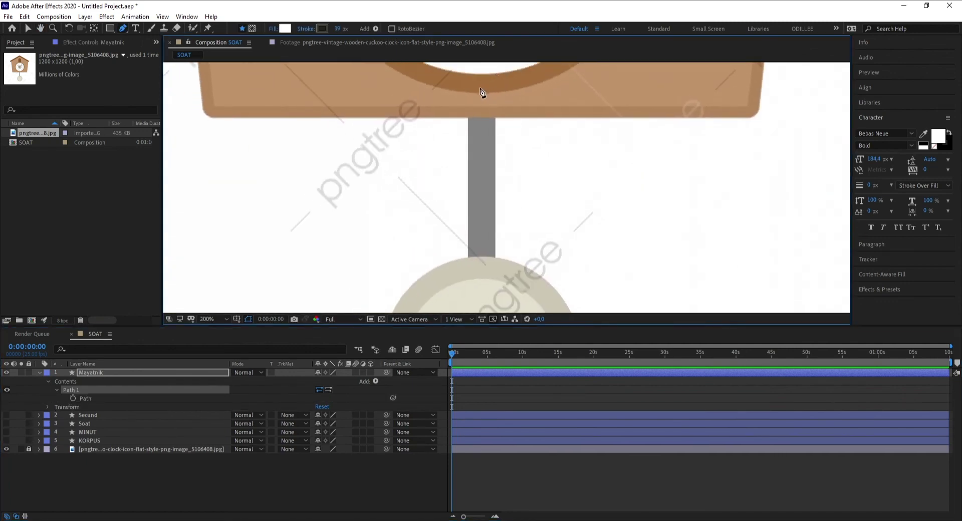
scroll(480, 89, "down", 2)
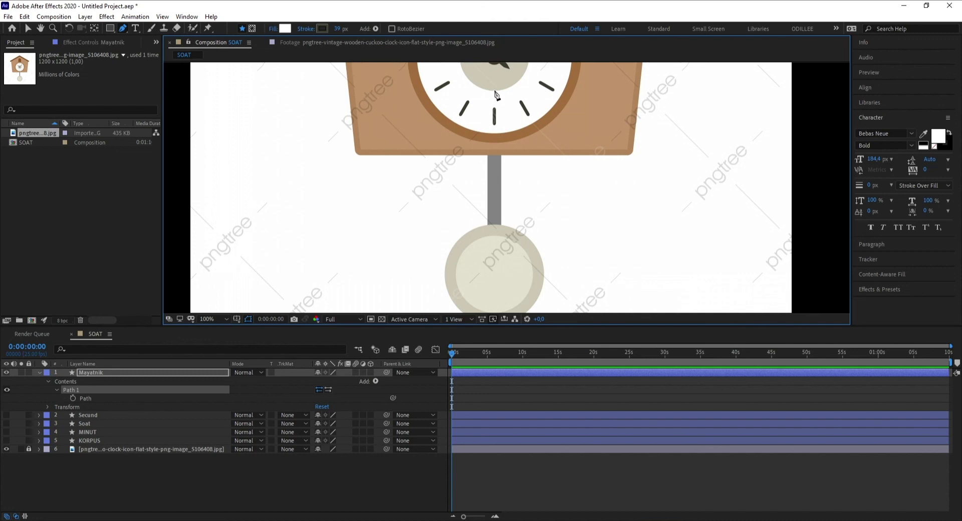
left_click(494, 91)
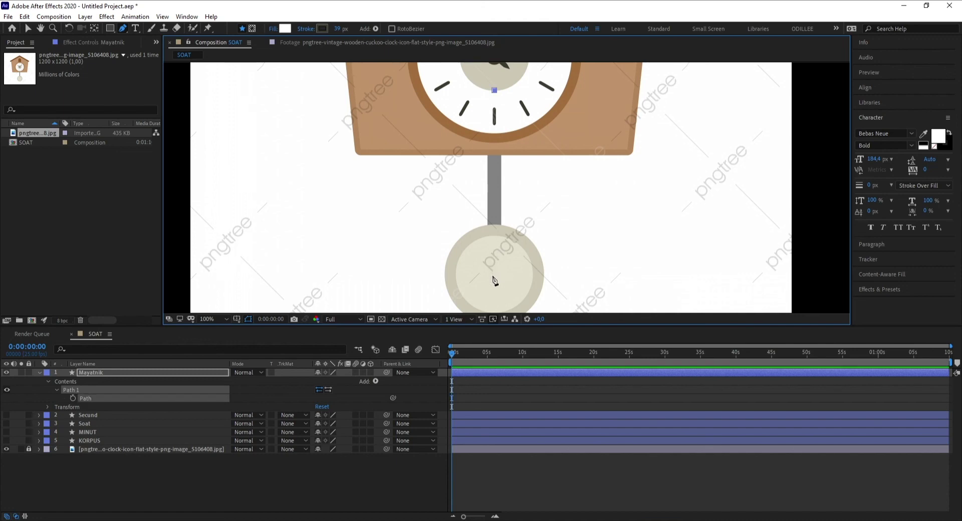
left_click(494, 277)
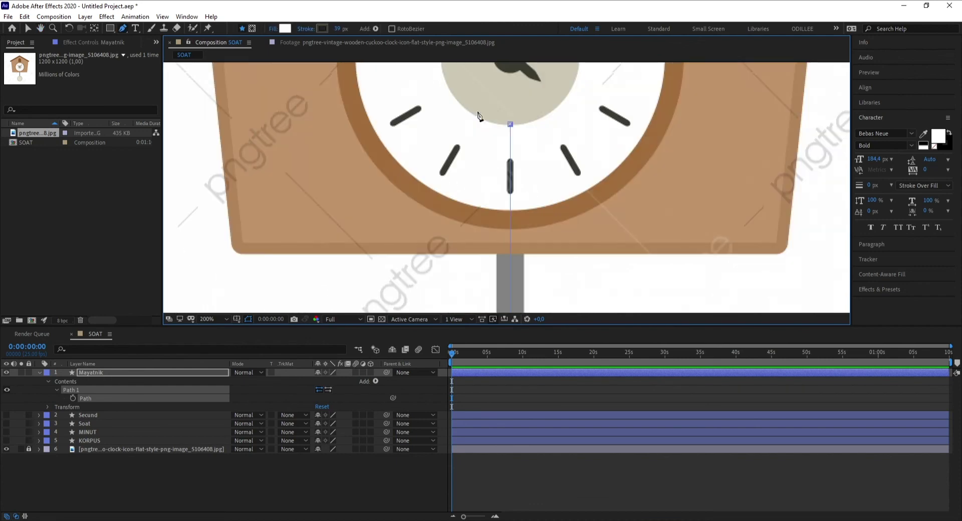
scroll(512, 199, "up", 2)
scroll(512, 198, "down", 3)
scroll(512, 198, "down", 2)
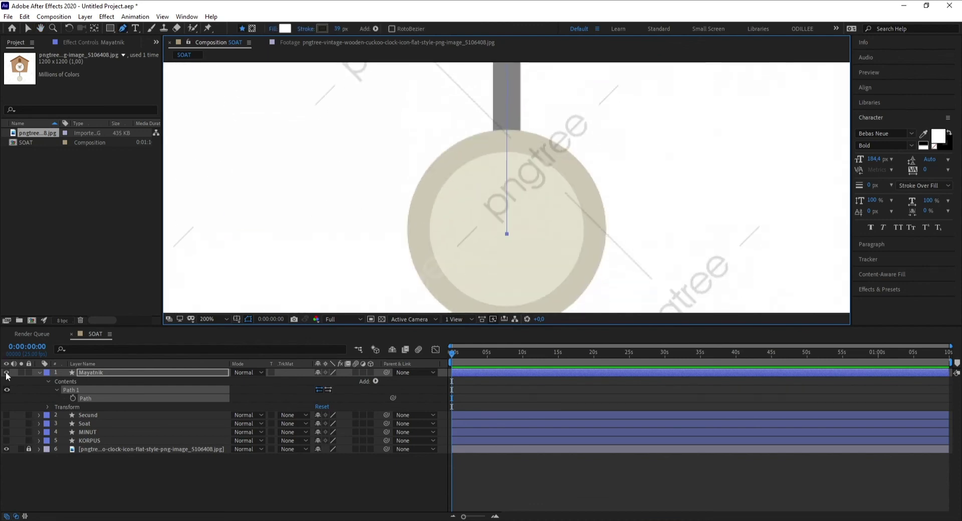
- Give the rod path a thick stroke in the grey sampled from the reference rod
left_click(375, 381)
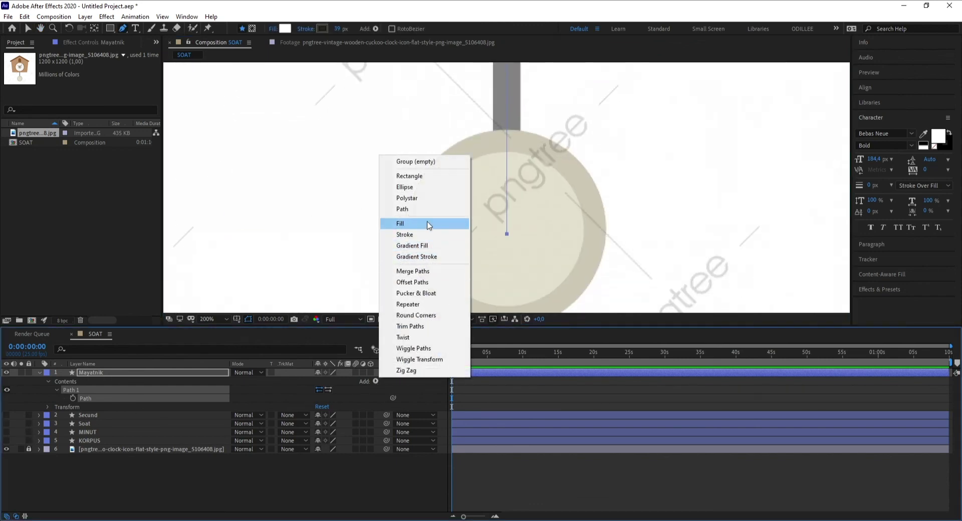
left_click(432, 236)
left_click(56, 406)
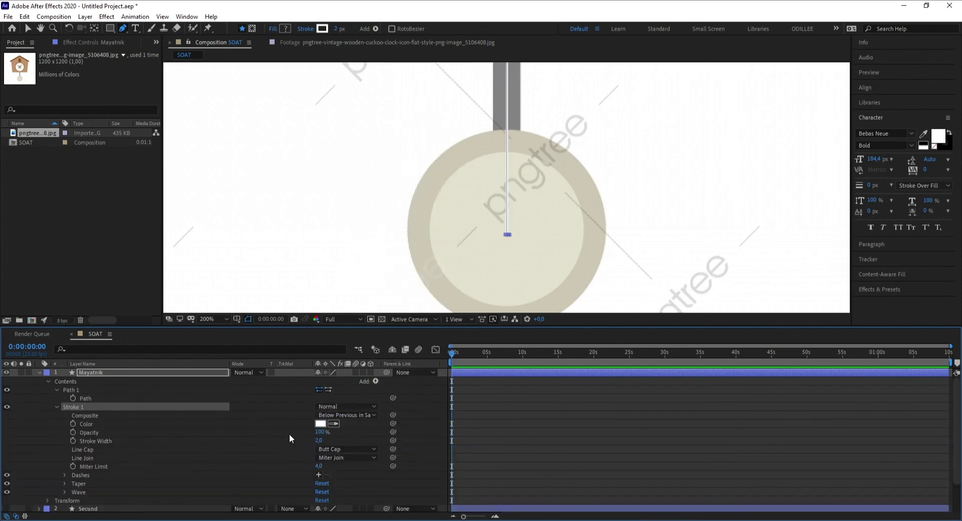
left_click(334, 424)
left_click(516, 104)
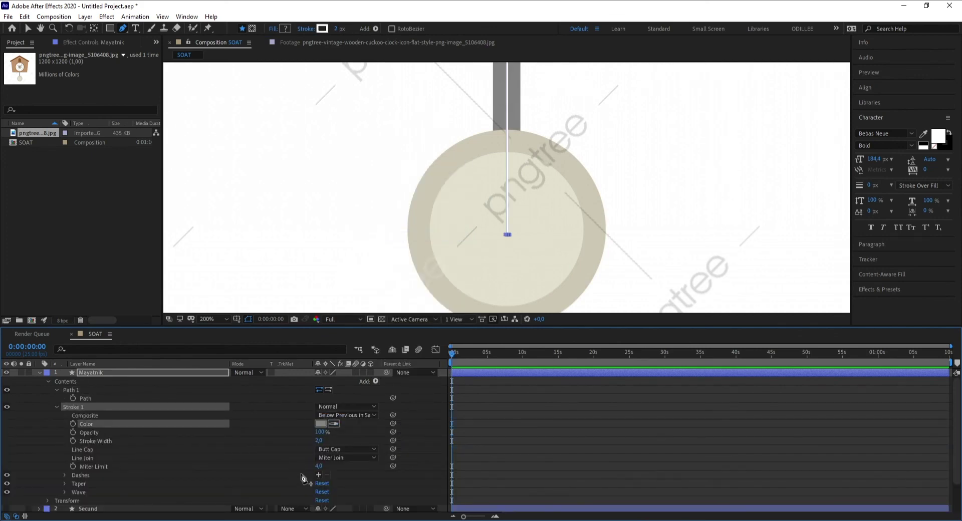
left_click_drag(318, 441, 426, 453)
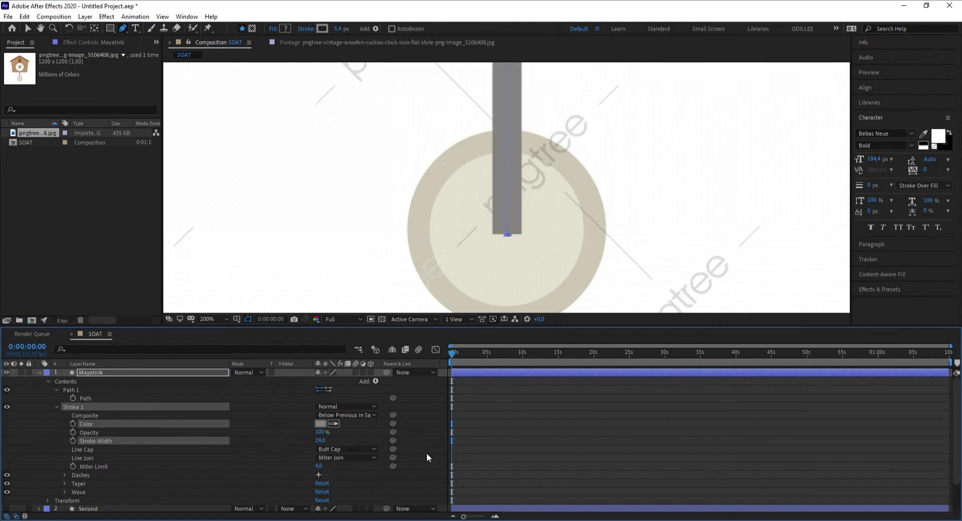
left_click(56, 407)
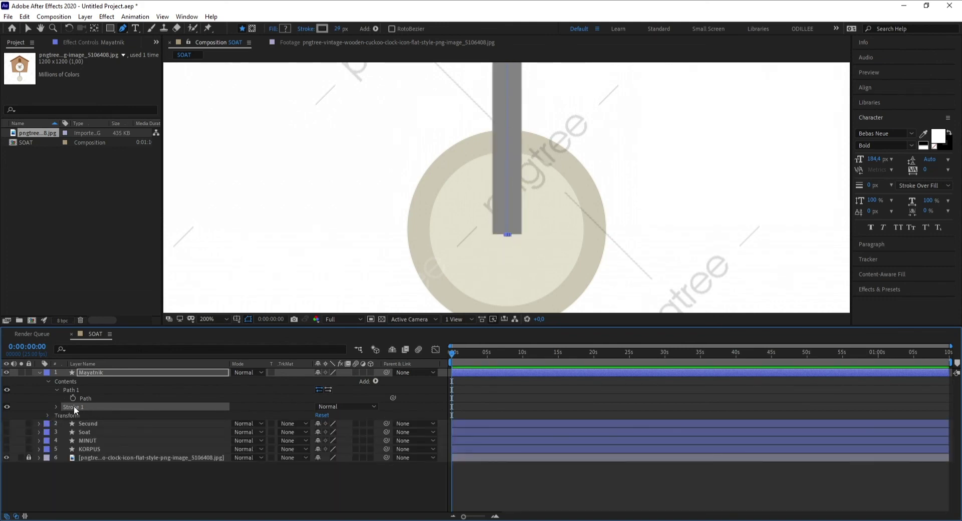
- Group the rod's Path 1 and Stroke 1 into Group 1
left_click(56, 390)
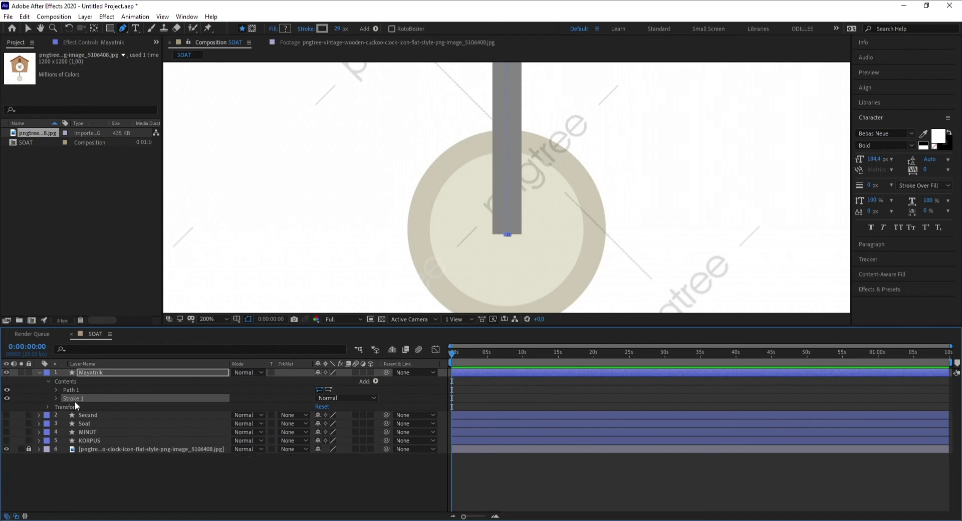
left_click(71, 391, "shift")
key("ctrl+g")
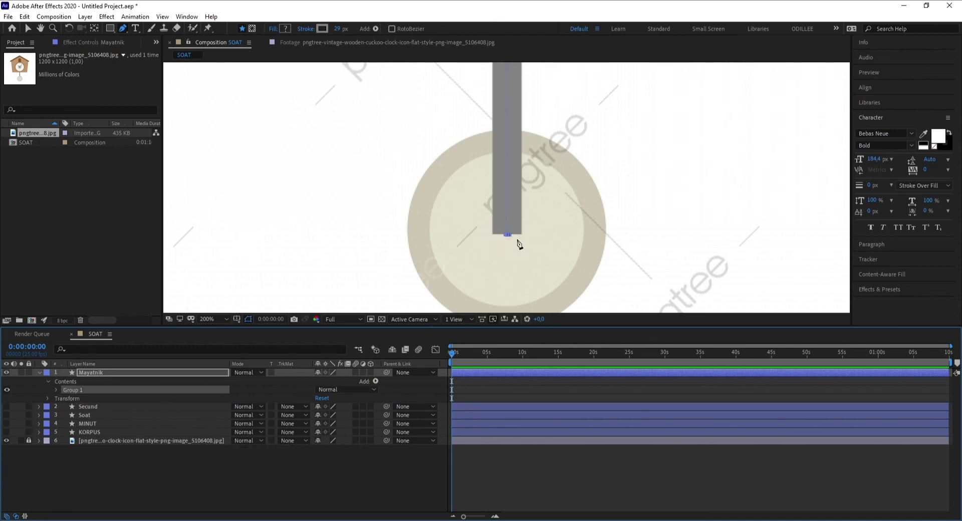
left_click(375, 380)
left_click(80, 385)
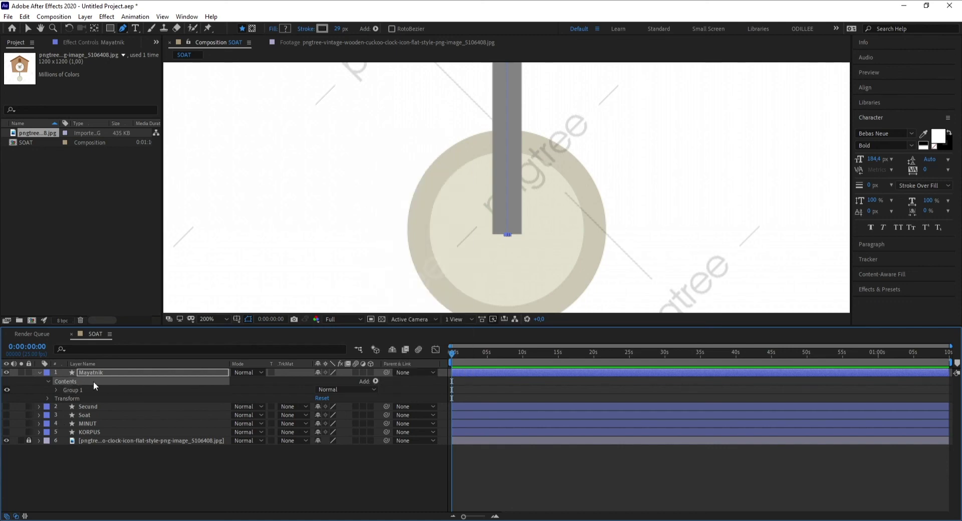
left_click(78, 393)
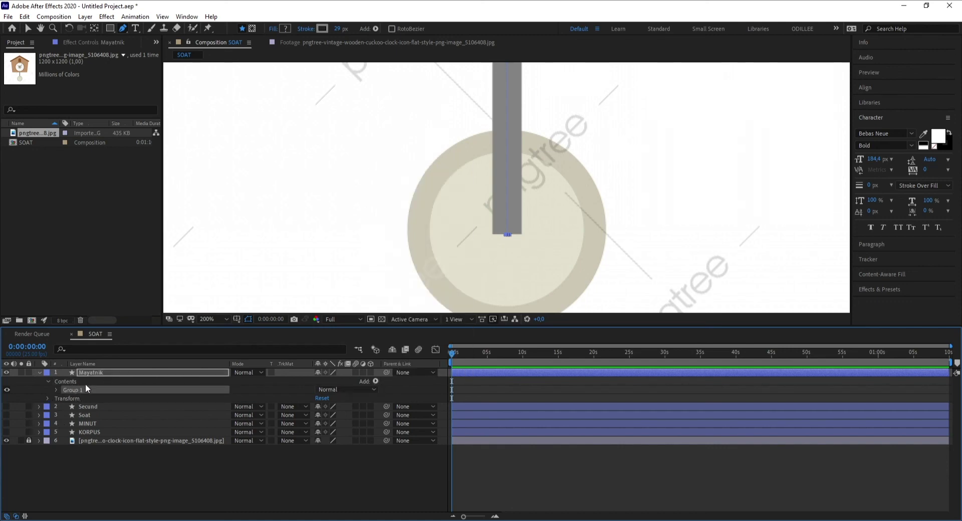
left_click(103, 372)
- Add an ellipse to Mayatnik, position it over the pendulum bob and enlarge it to 176
left_click(376, 381)
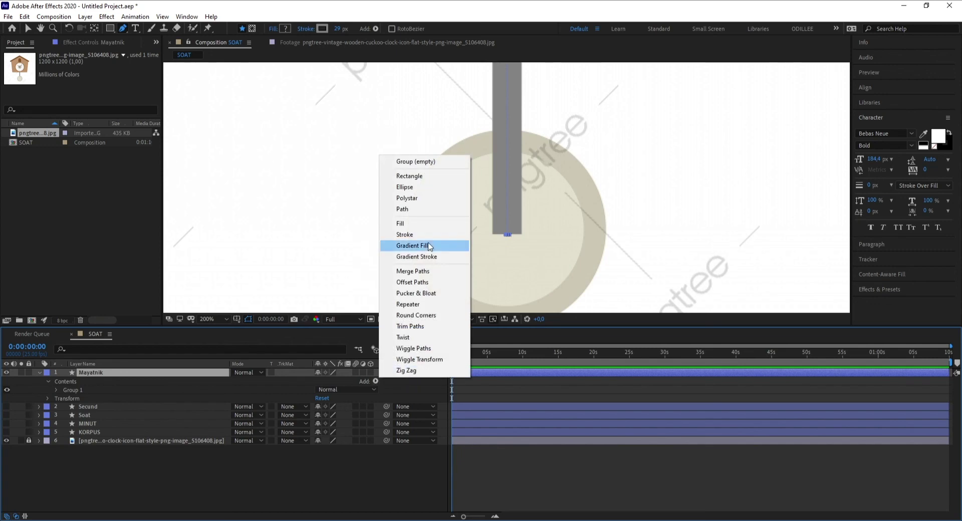
left_click(420, 192)
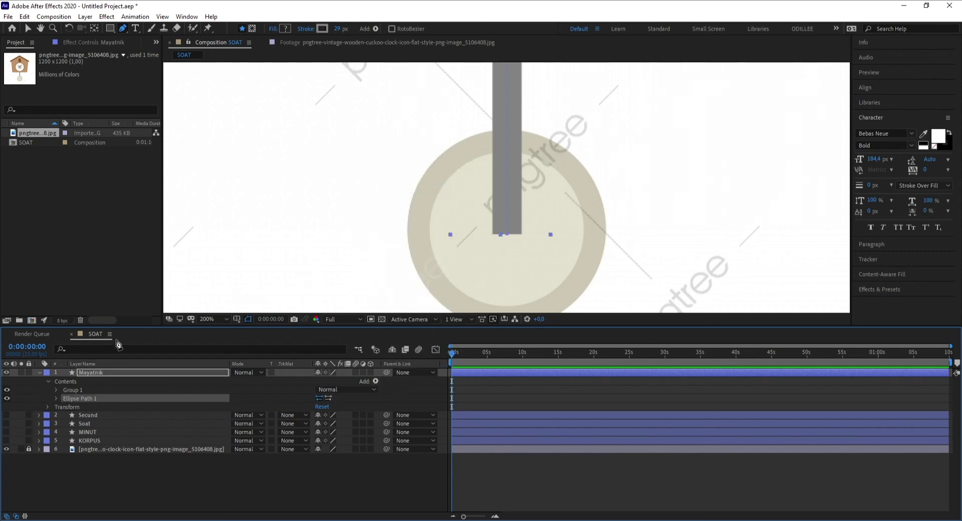
left_click(56, 398)
key("comma")
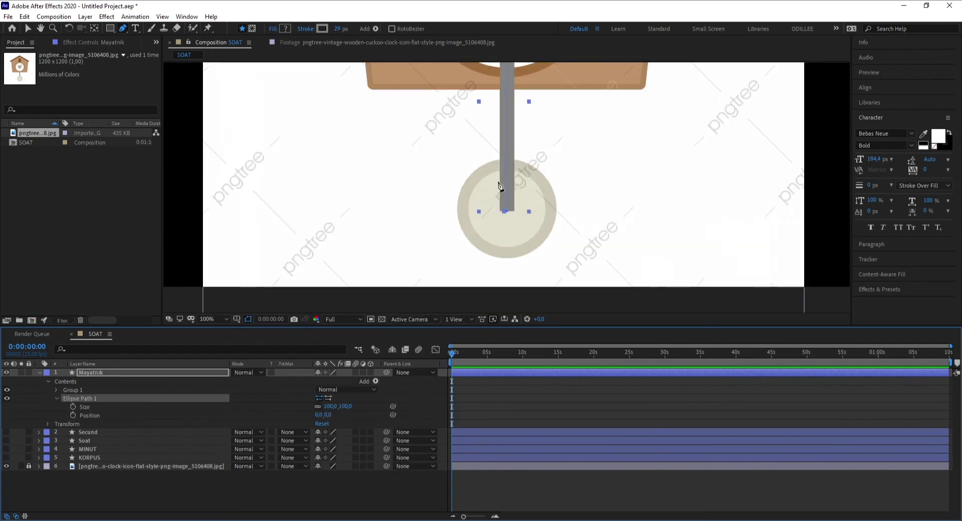
mouse_move(328, 415)
left_mouse_down()
mouse_move(529, 408)
mouse_move(522, 403)
left_mouse_up()
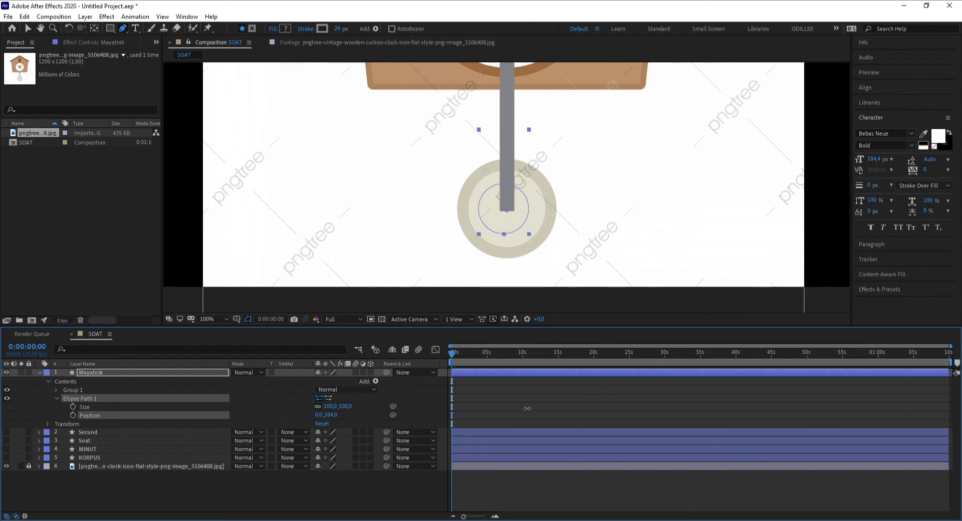
scroll(507, 223, "up", 2)
left_click_drag(508, 212, 437, 168)
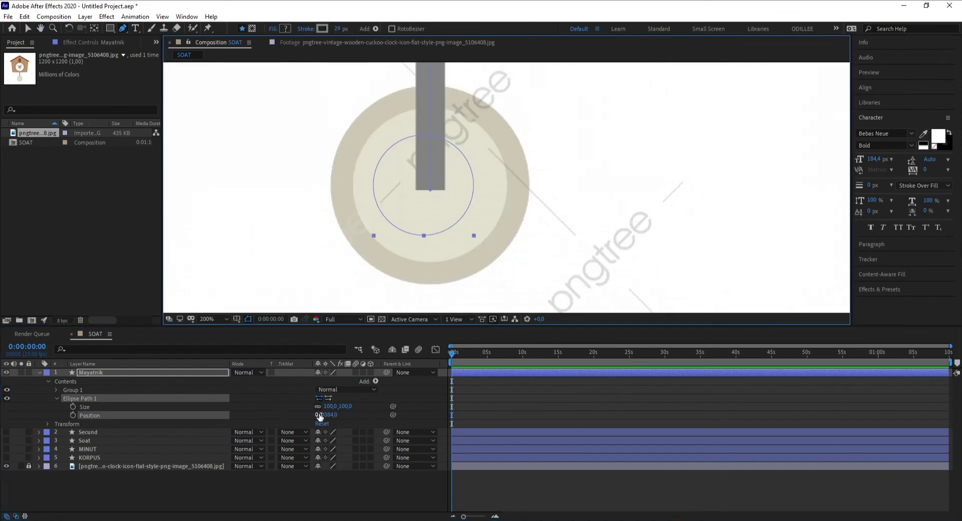
left_click_drag(319, 415, 367, 414)
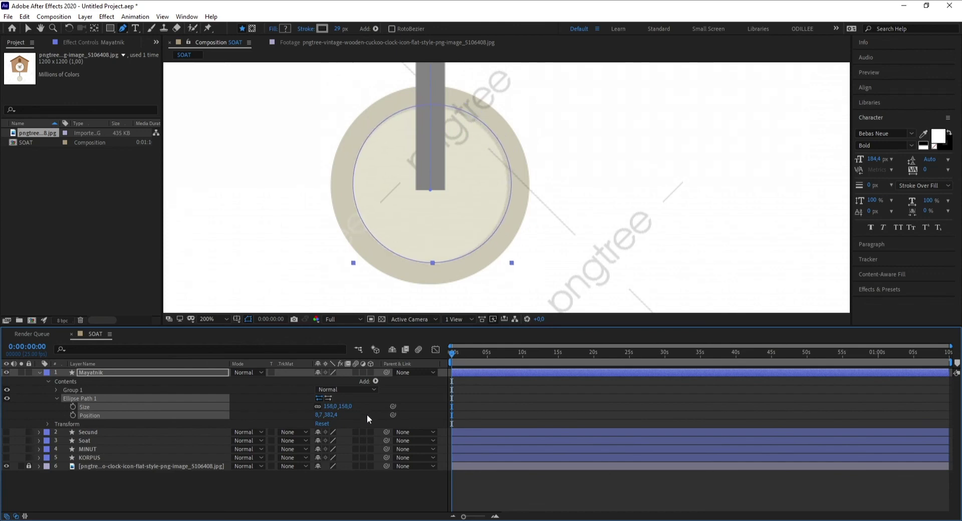
left_click_drag(334, 415, 309, 416)
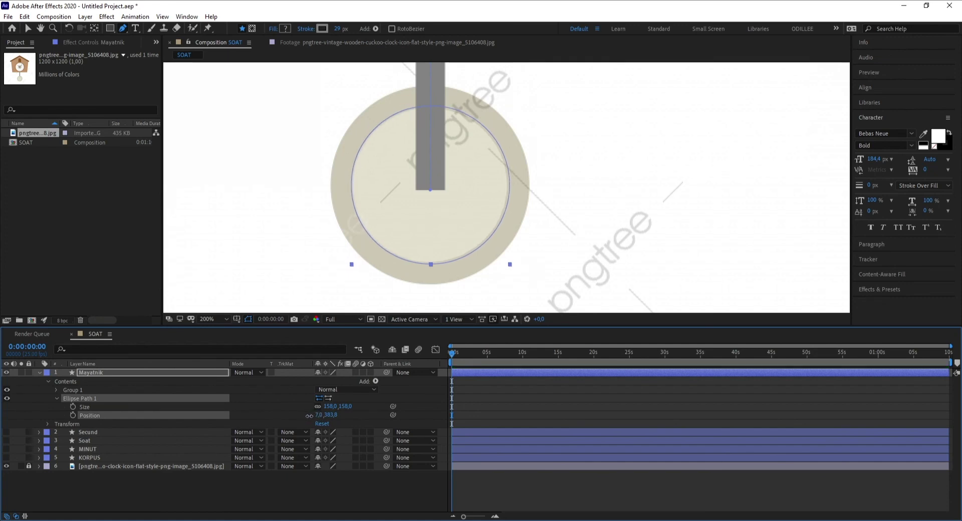
left_click_drag(332, 414, 331, 414)
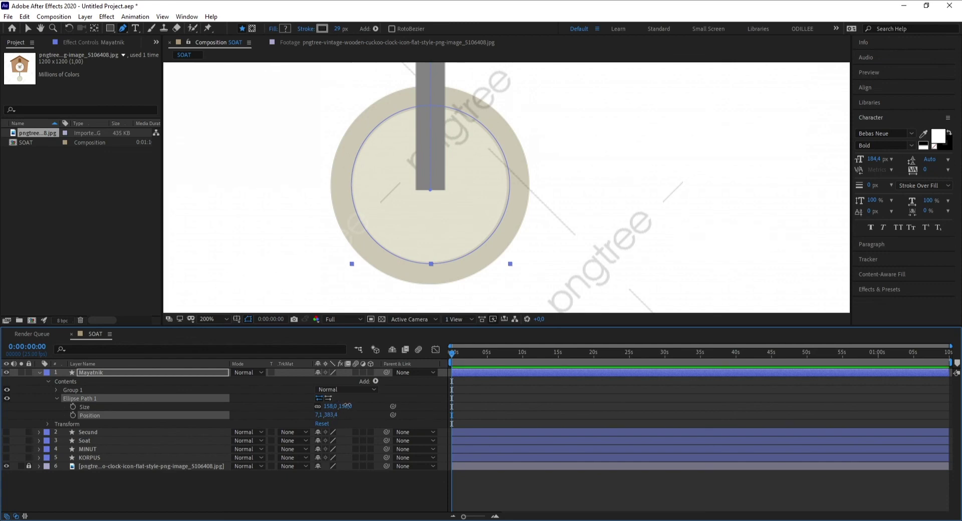
left_click_drag(345, 405, 361, 406)
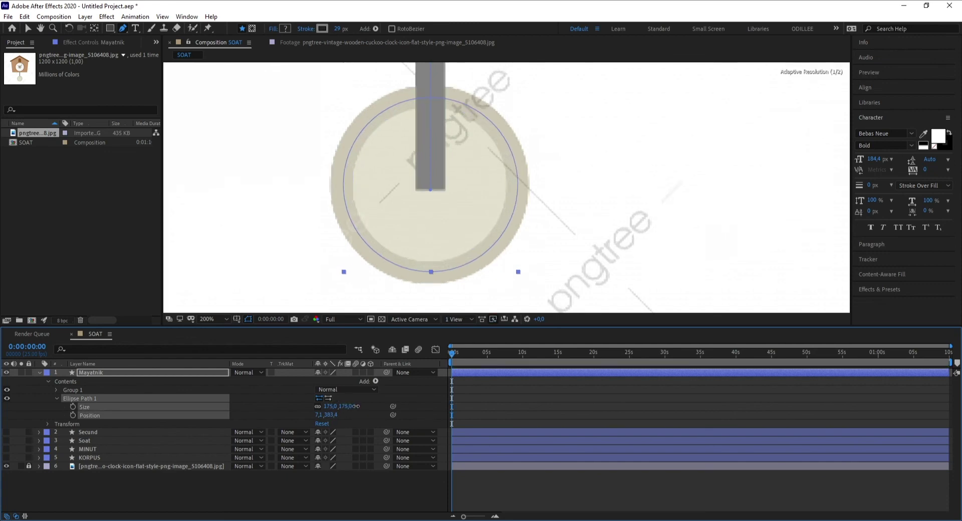
- Add a fill to the bob circle using the clock face's beige
left_click(56, 398)
left_click(375, 382)
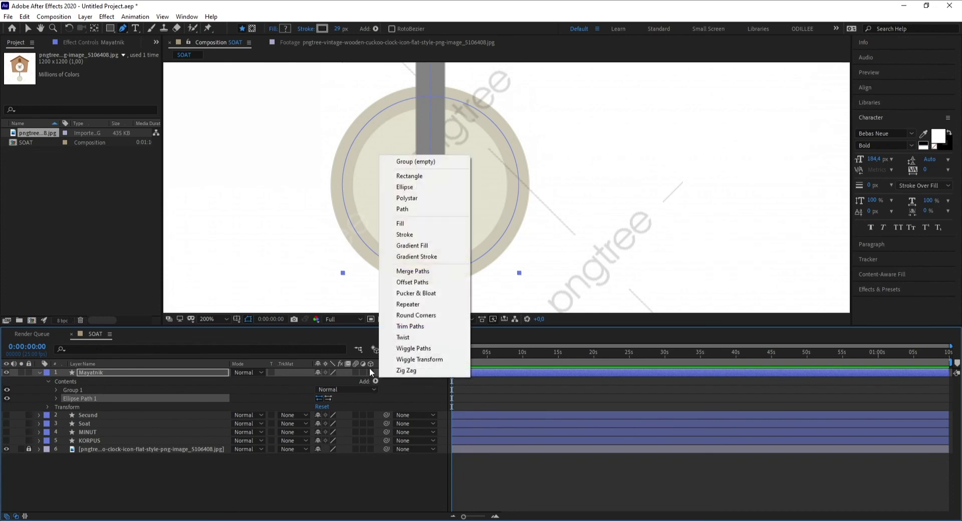
left_click(411, 225)
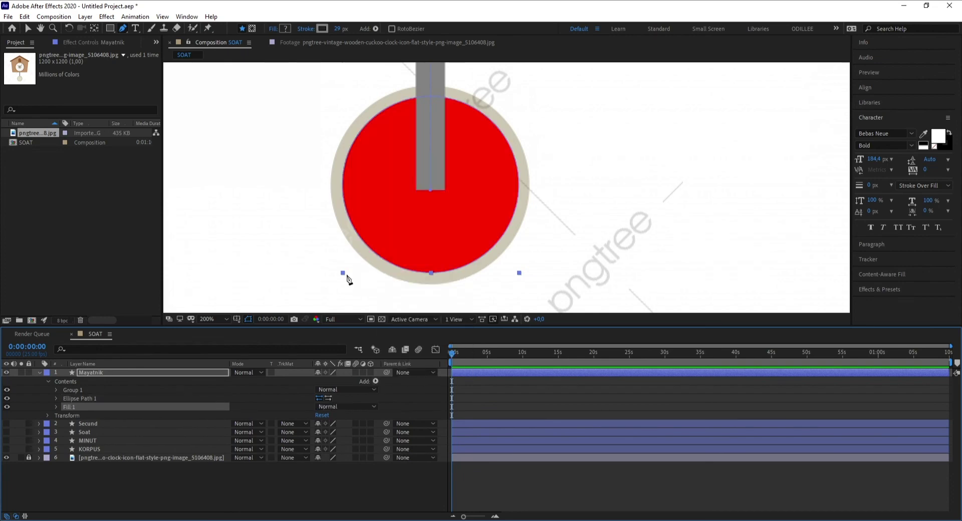
left_click(7, 407)
left_click(56, 407)
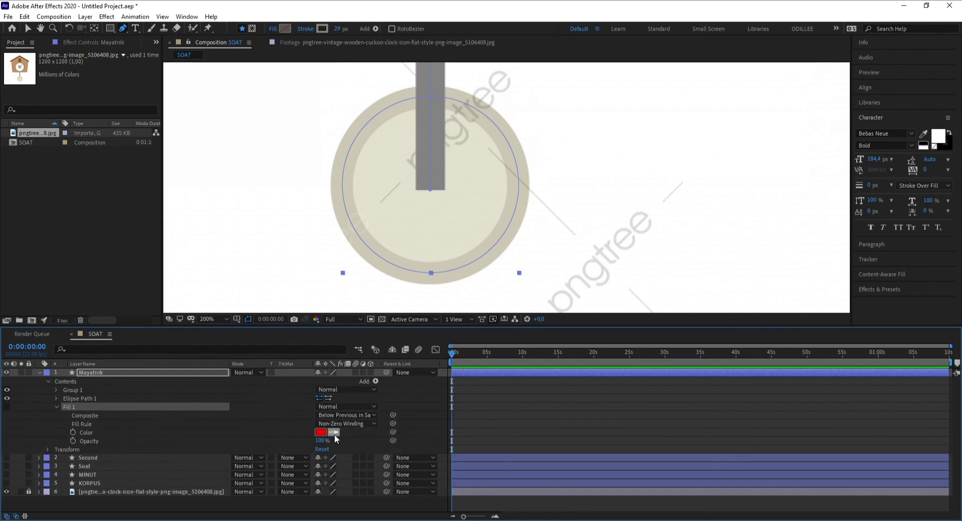
left_click(467, 210)
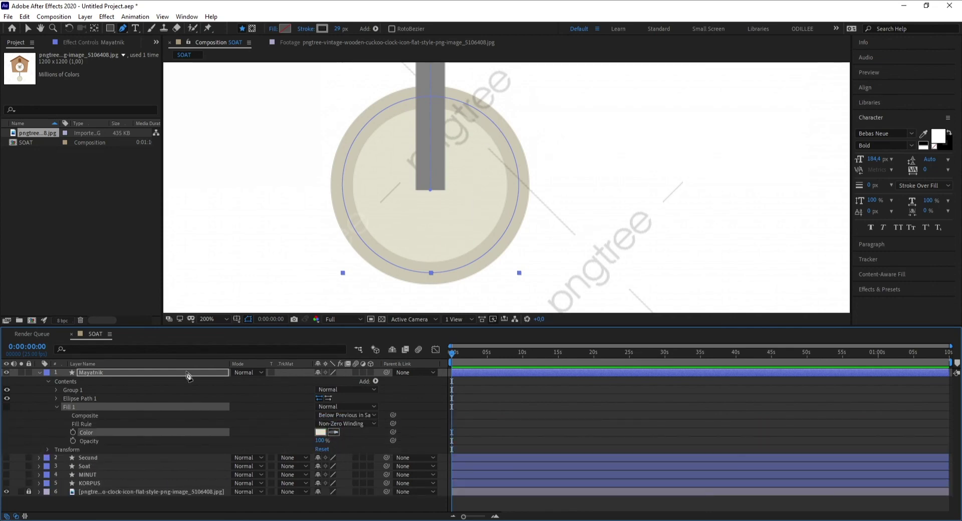
left_click(56, 407)
left_click(7, 407)
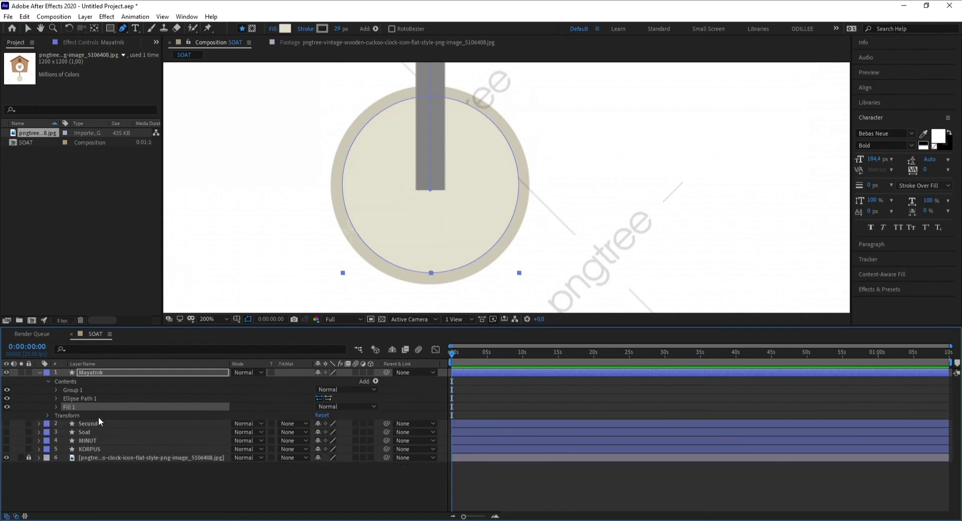
- Add a beige outline to the bob and thicken its stroke width to 9,6
left_click(77, 398)
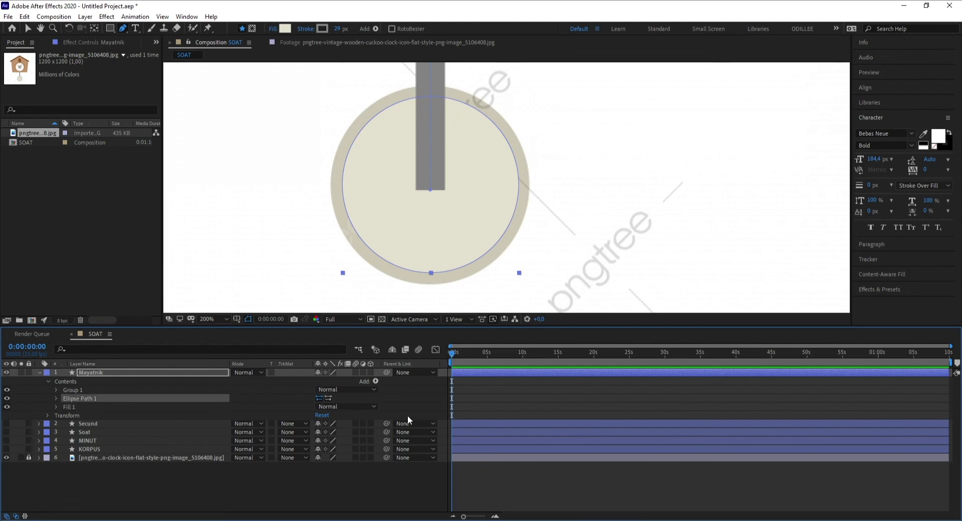
left_click(376, 382)
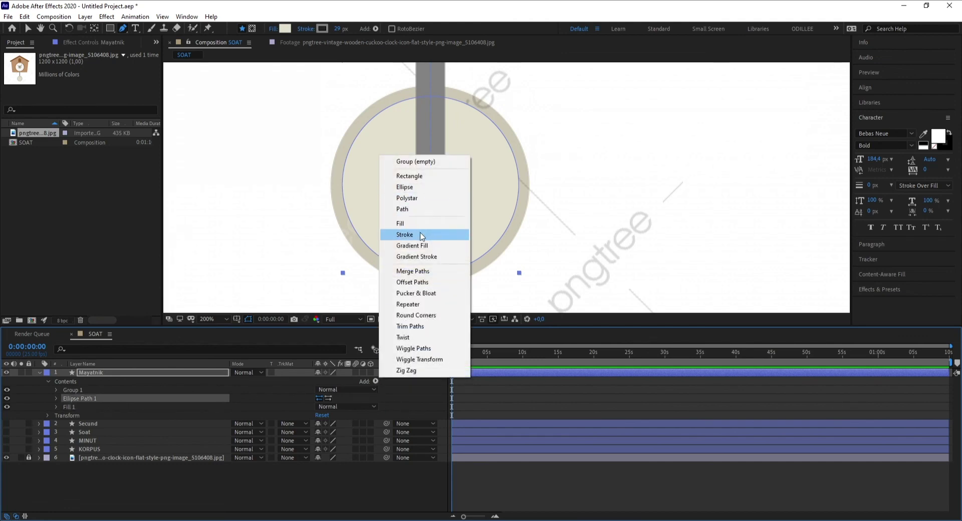
left_click(404, 234)
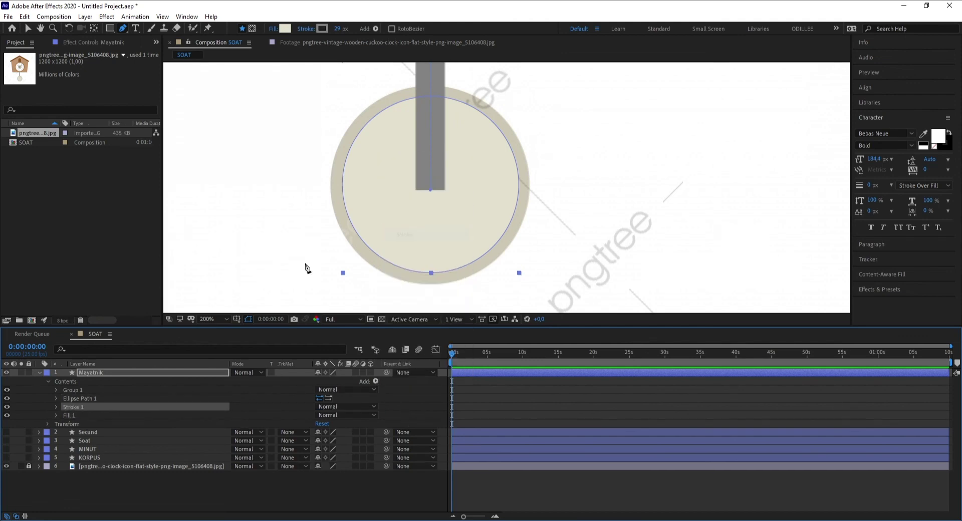
left_click(53, 408)
left_click(7, 406)
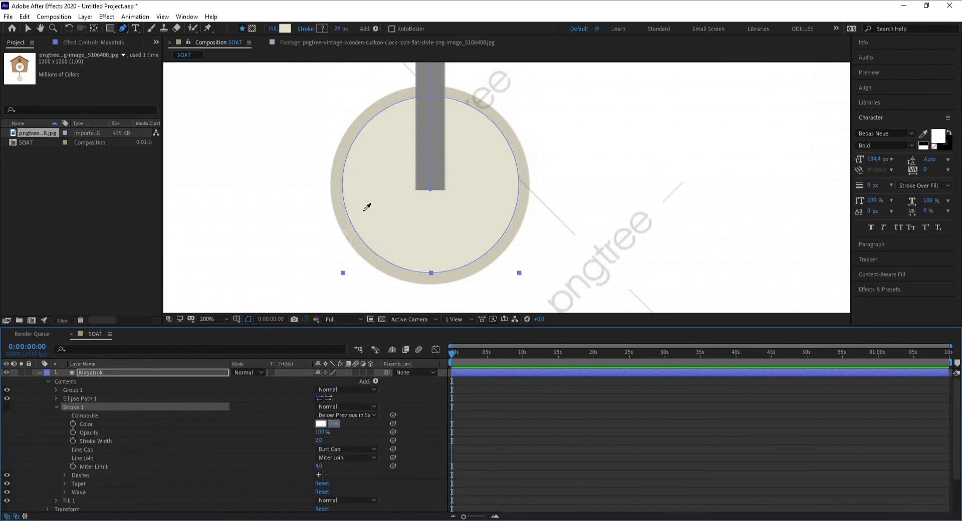
left_click(344, 205)
left_click(56, 407)
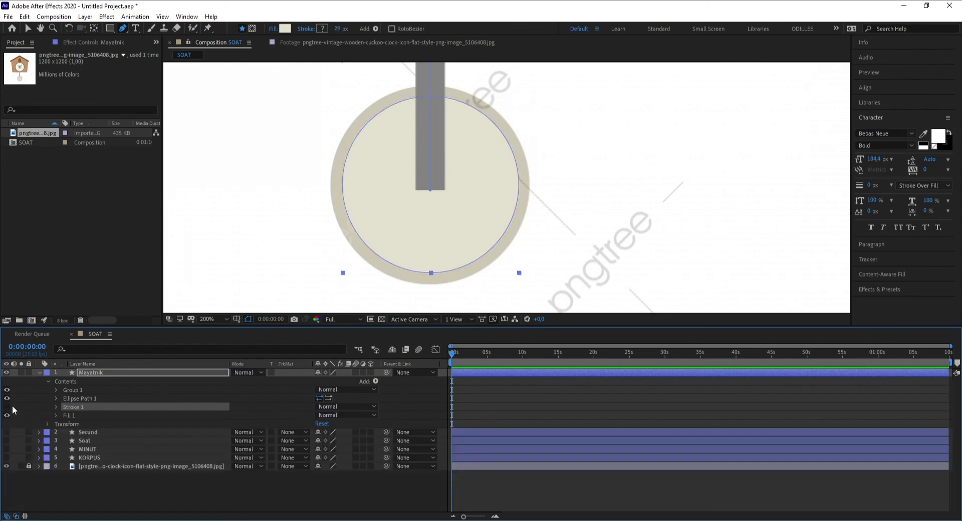
left_click(7, 407)
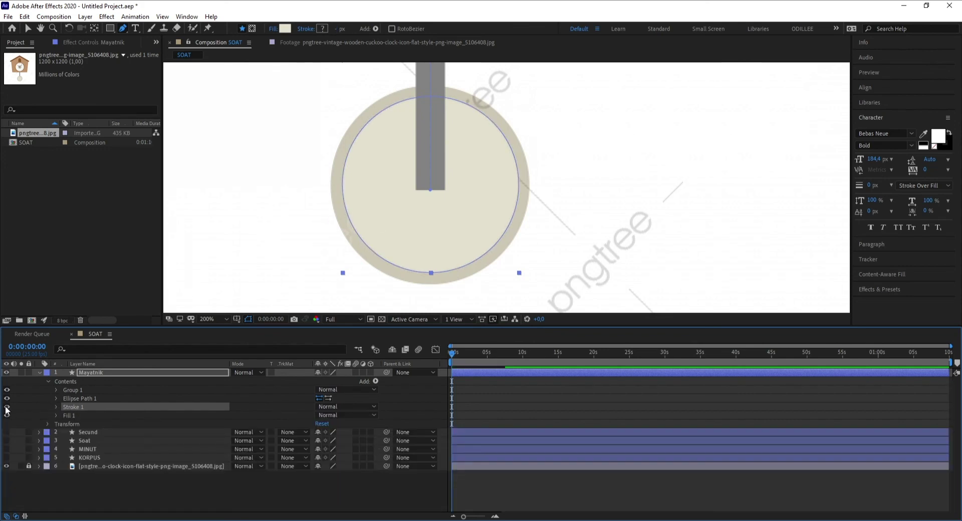
left_click(56, 407)
mouse_move(318, 440)
left_mouse_down()
mouse_move(363, 445)
mouse_move(323, 449)
mouse_move(437, 446)
mouse_move(287, 441)
left_mouse_up()
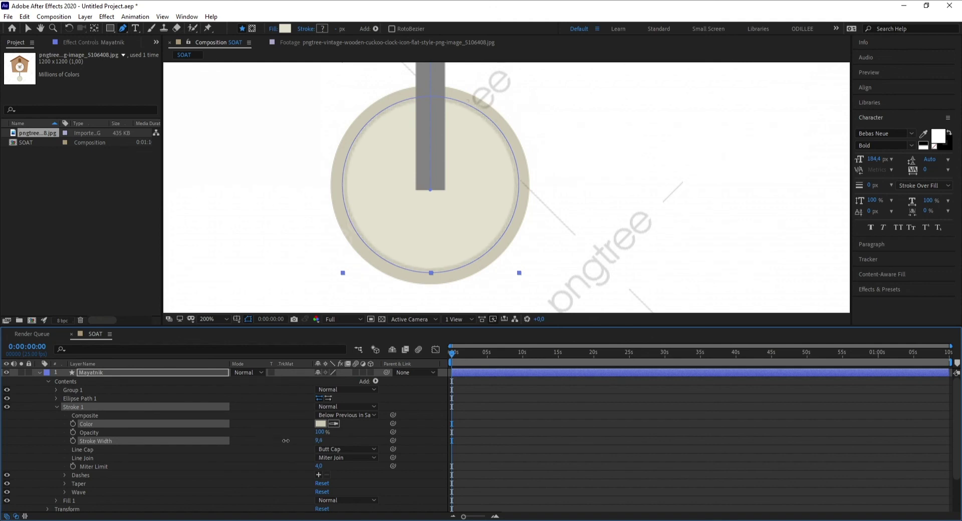
left_click(56, 406)
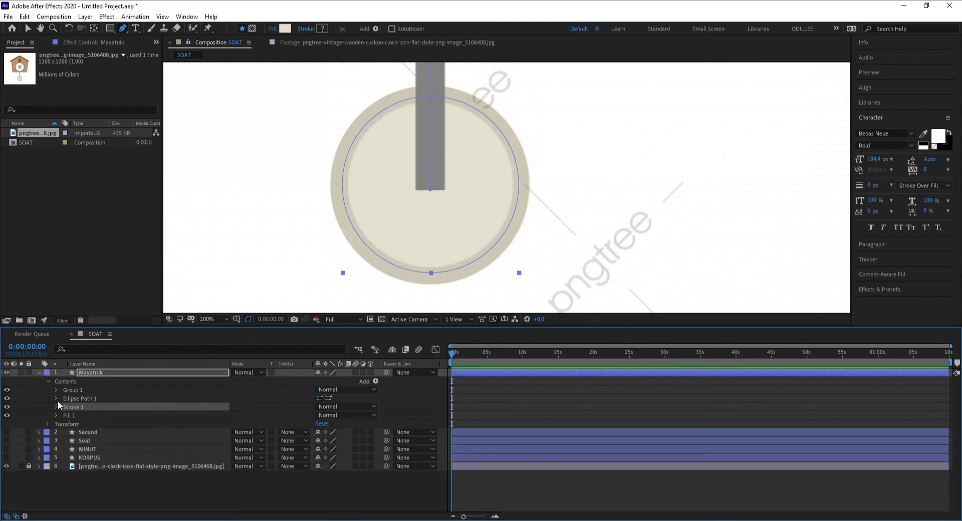
- Group the bob's path, stroke and fill as Group 2 and place the rod group beneath it
left_click(56, 398)
left_click(57, 399)
left_click(87, 400)
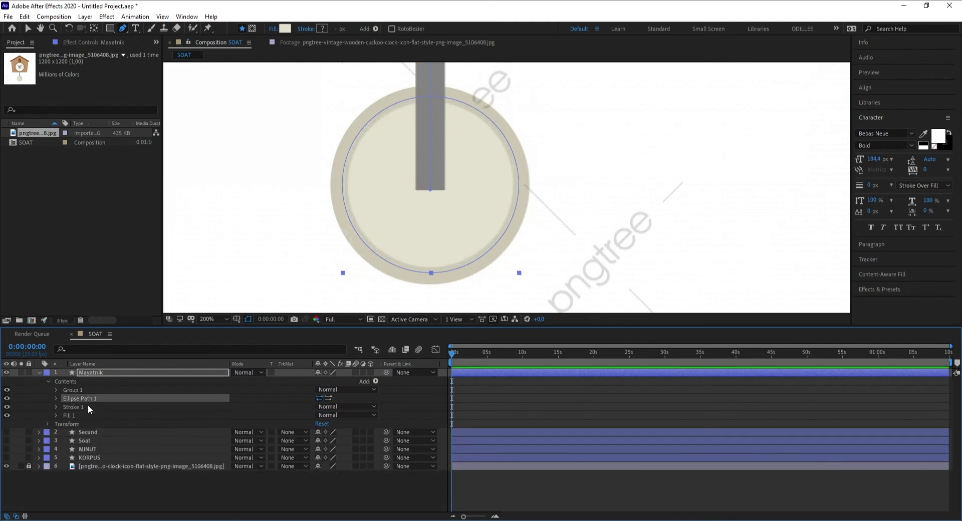
left_click(140, 415, "shift")
key("ctrl+g")
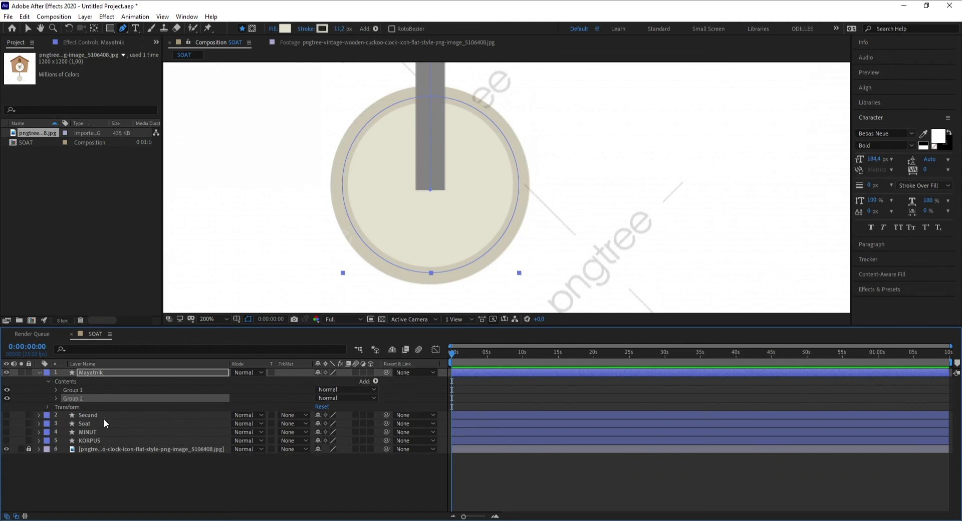
left_click_drag(76, 389, 79, 406)
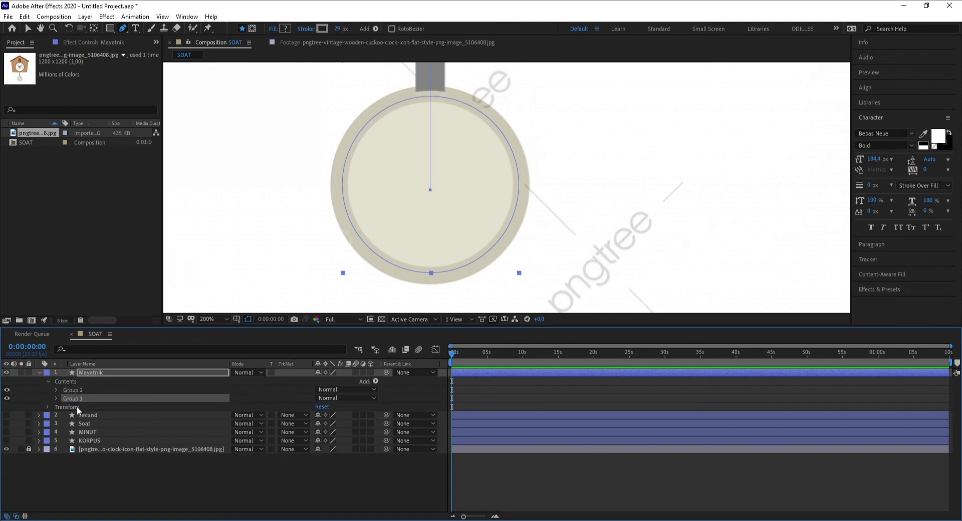
- Move the Mayatnik layer beneath KORPUS and hide the reference image layer
key("comma")
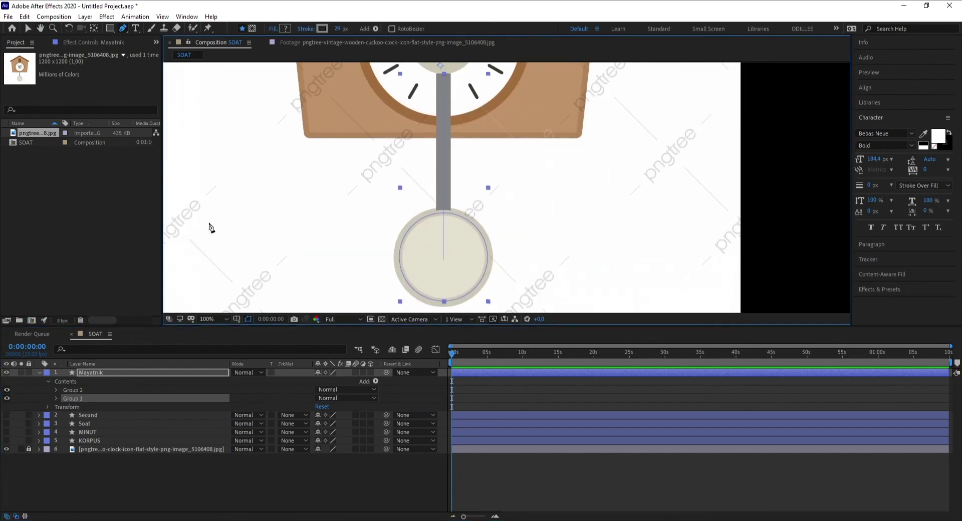
left_click(40, 372)
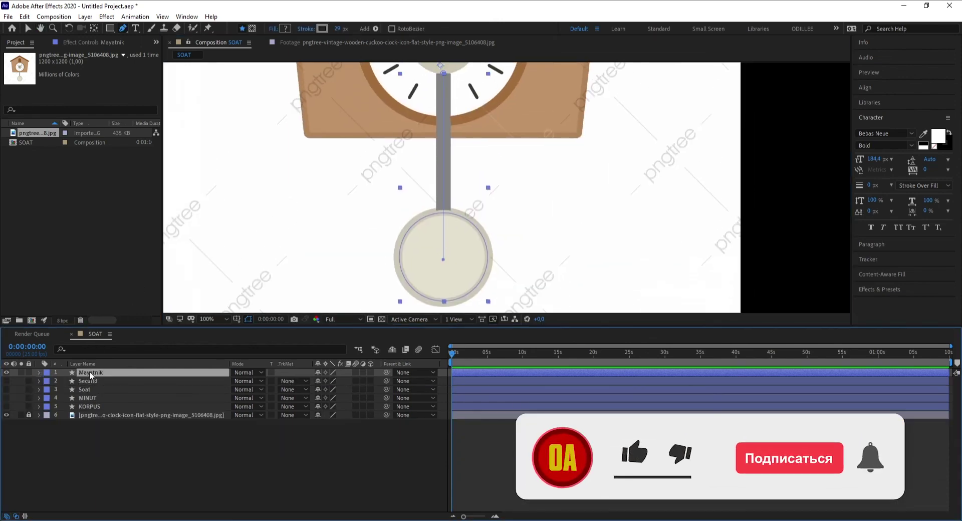
left_click_drag(92, 372, 95, 414)
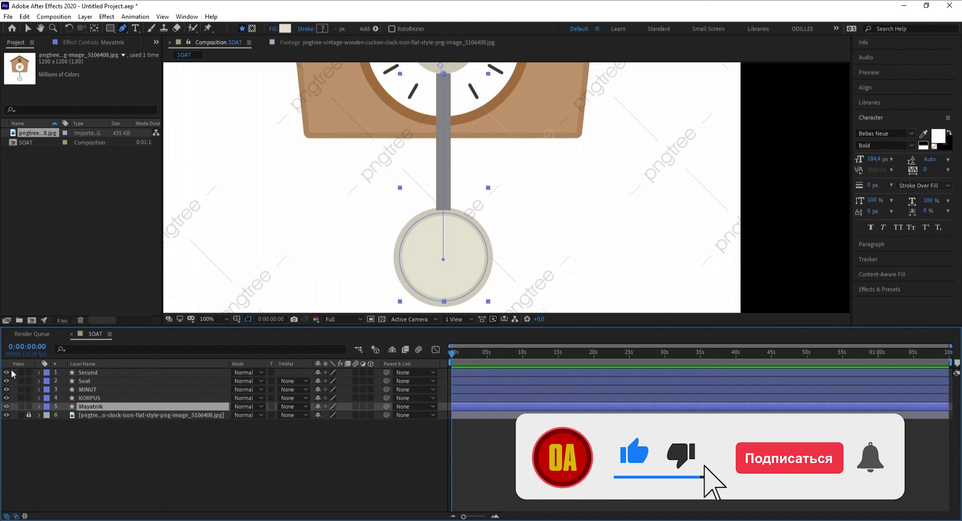
scroll(471, 211, "down", 2)
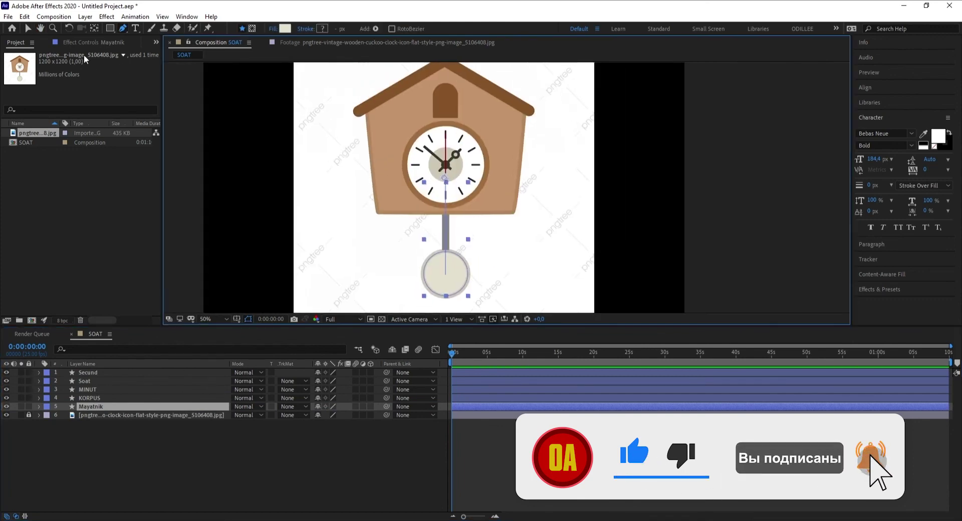
left_click(29, 30)
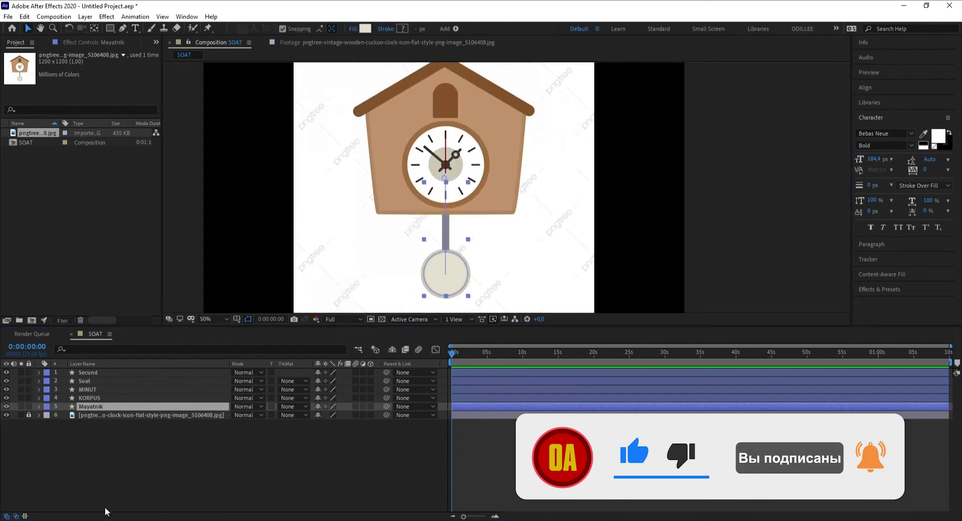
left_click(6, 414)
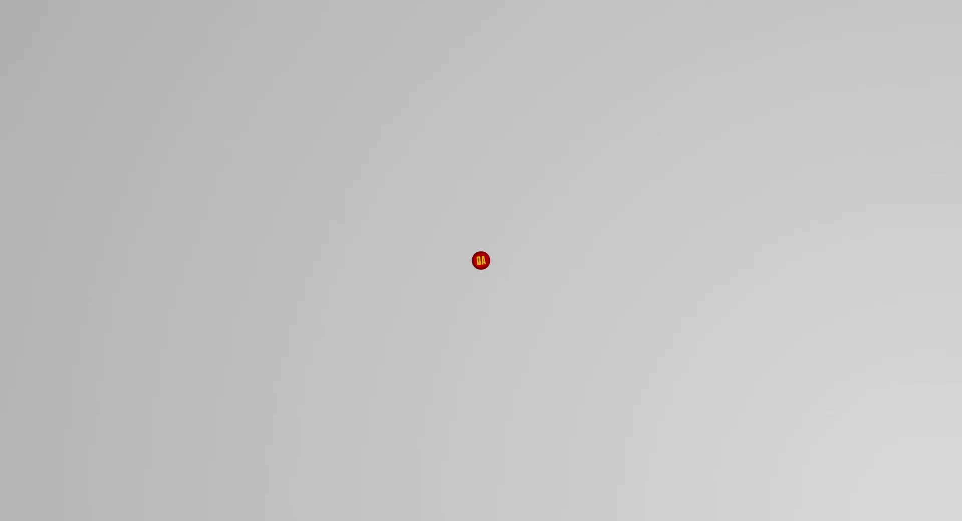